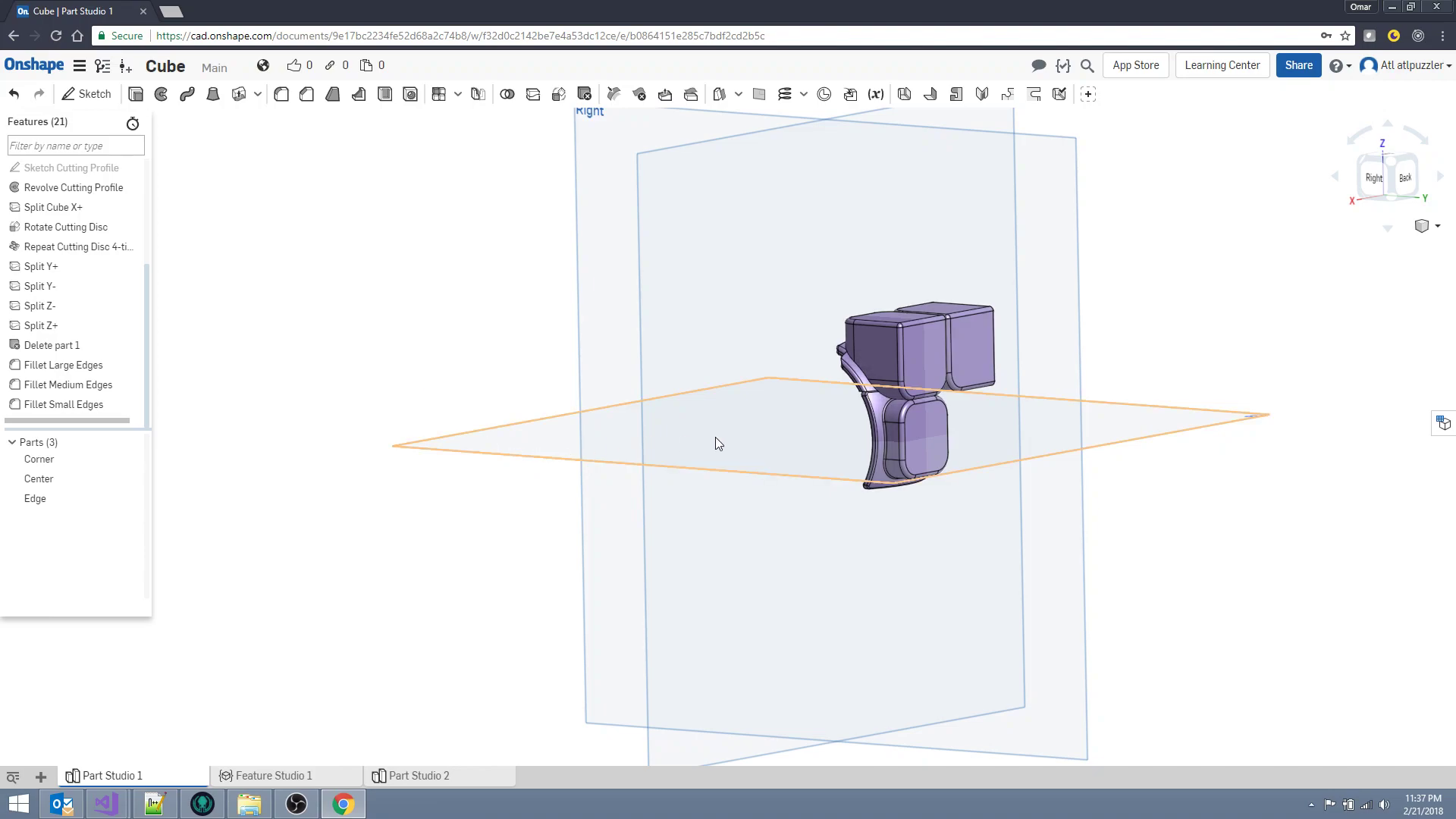
Hide the Corner and Edge parts, keeping only the Center part visible.
{"action": "scroll", "coordinate": [884, 476], "scroll_direction": "up", "scroll_amount": 2}
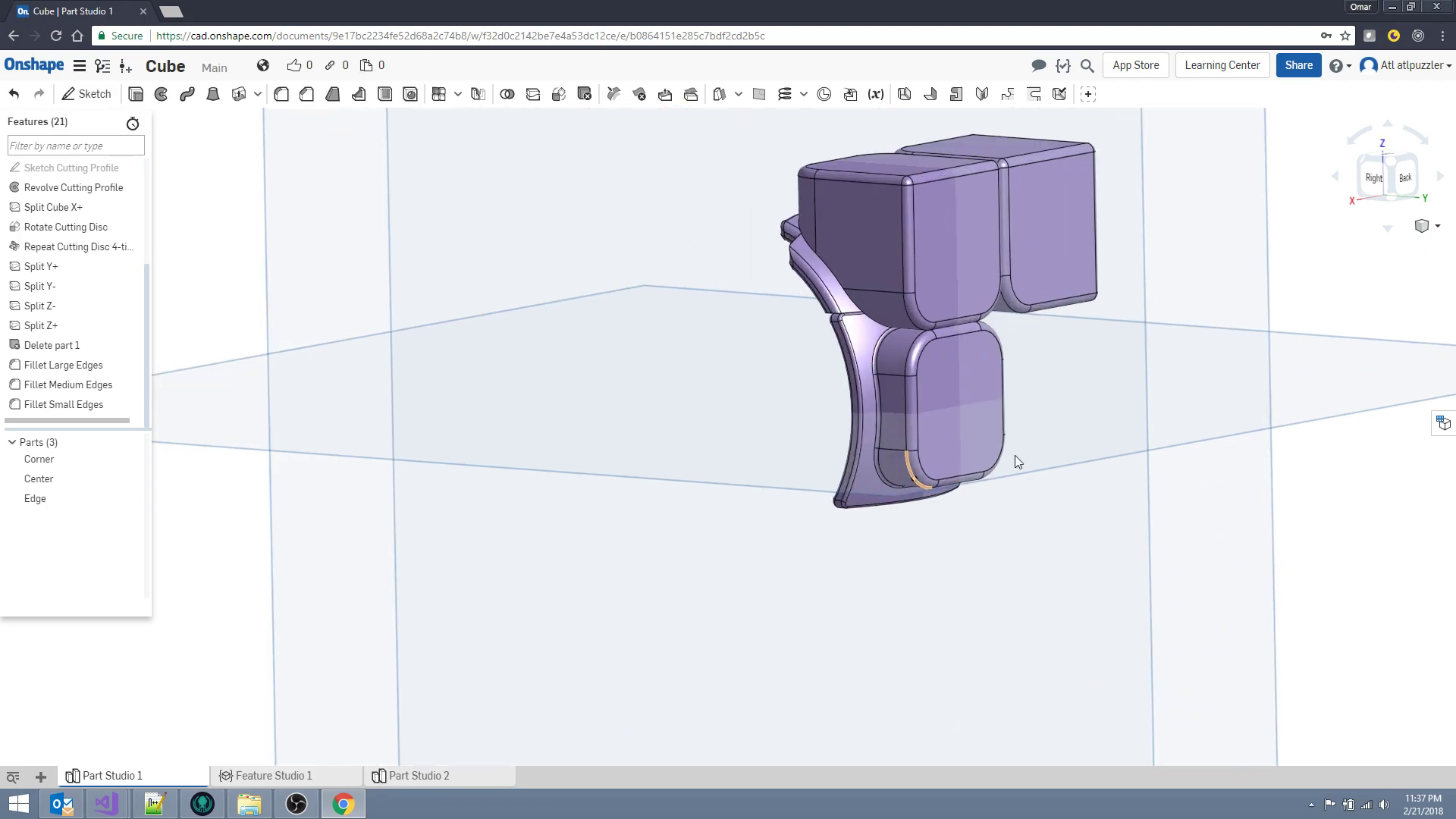
{"action": "right_click_drag", "start_coordinate": [1074, 463], "coordinate": [1071, 413]}
{"action": "scroll", "coordinate": [1035, 443], "scroll_direction": "up", "scroll_amount": 2}
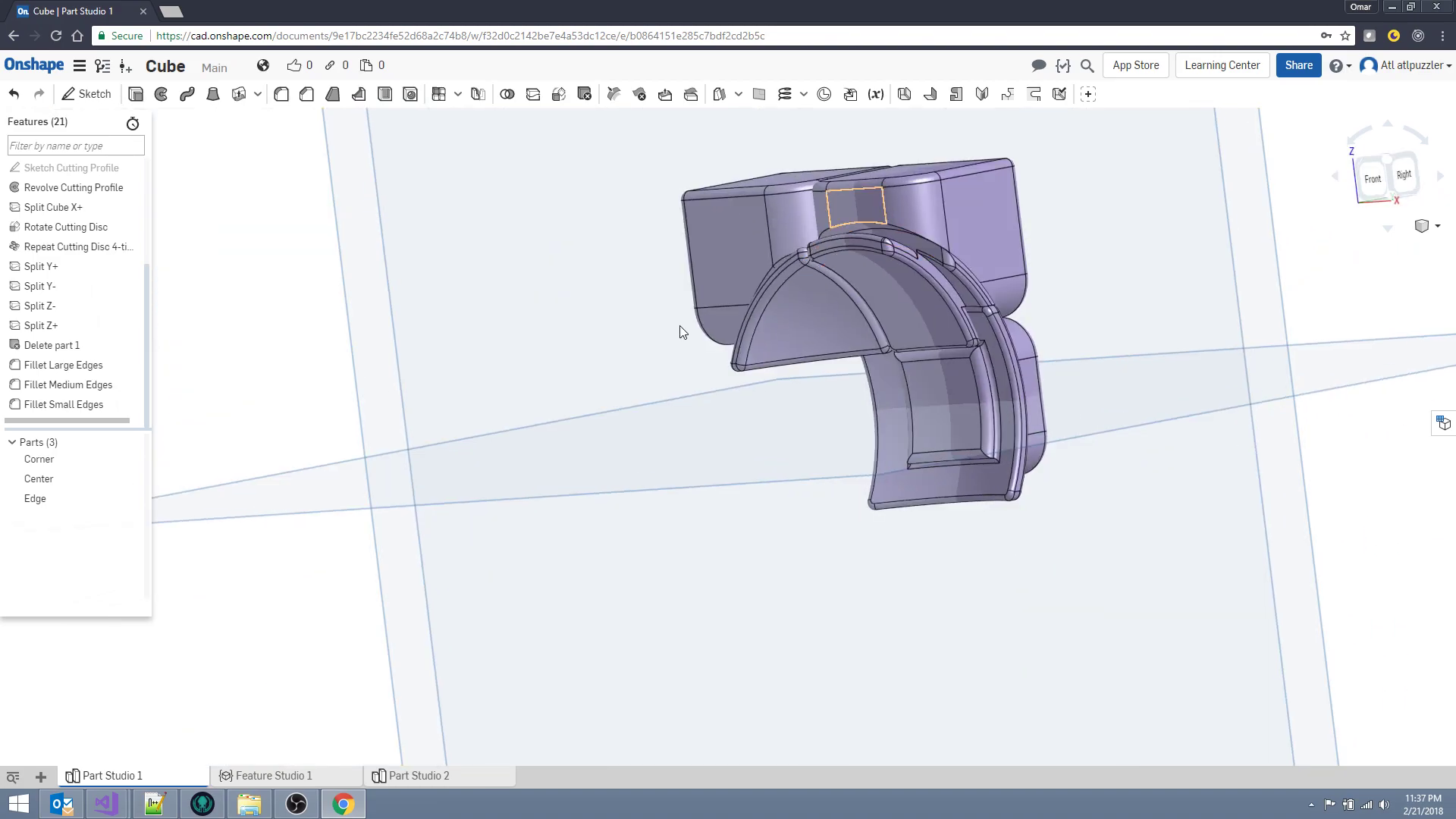
{"action": "left_click", "coordinate": [132, 459]}
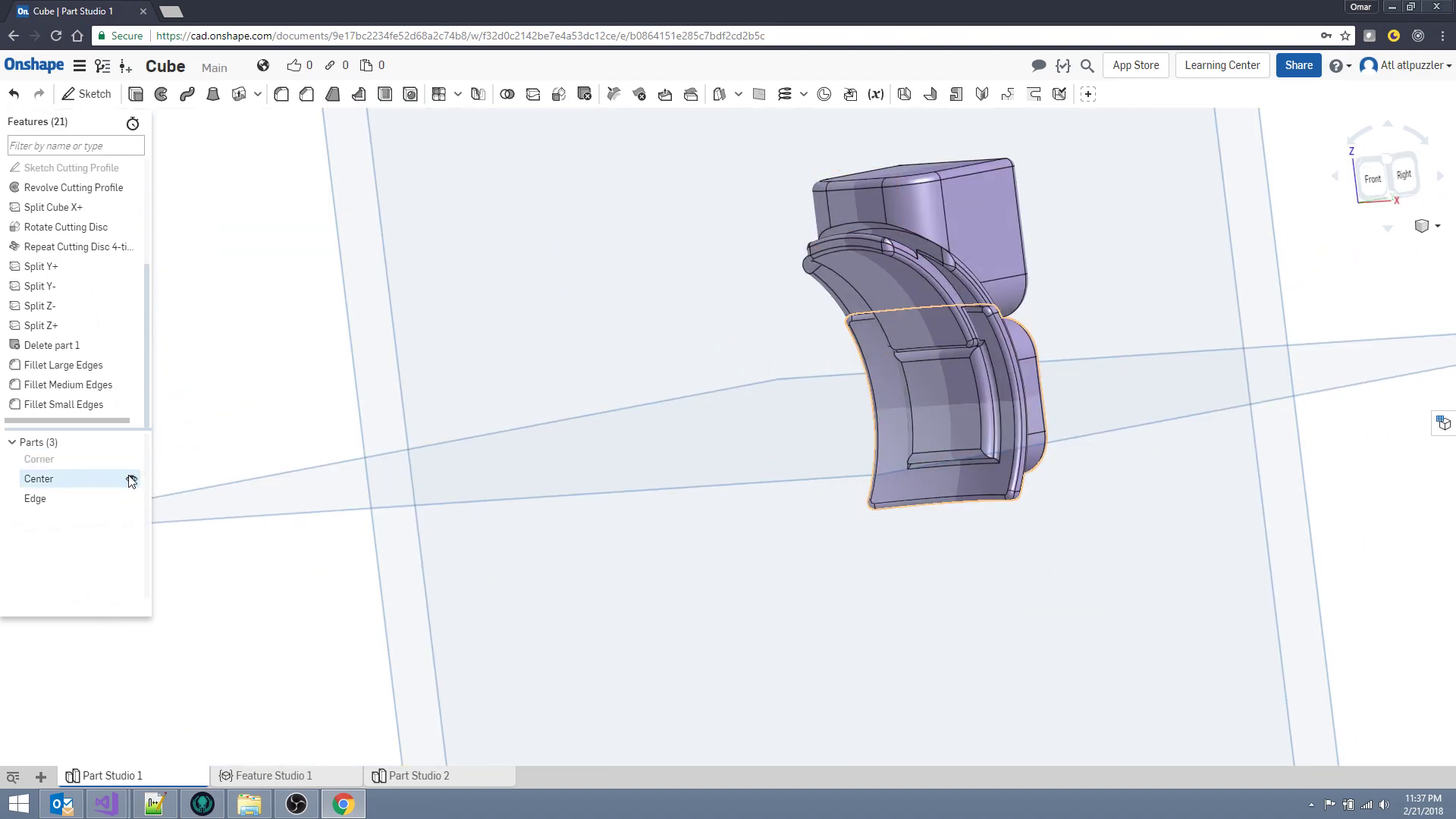
{"action": "left_click", "coordinate": [131, 479]}
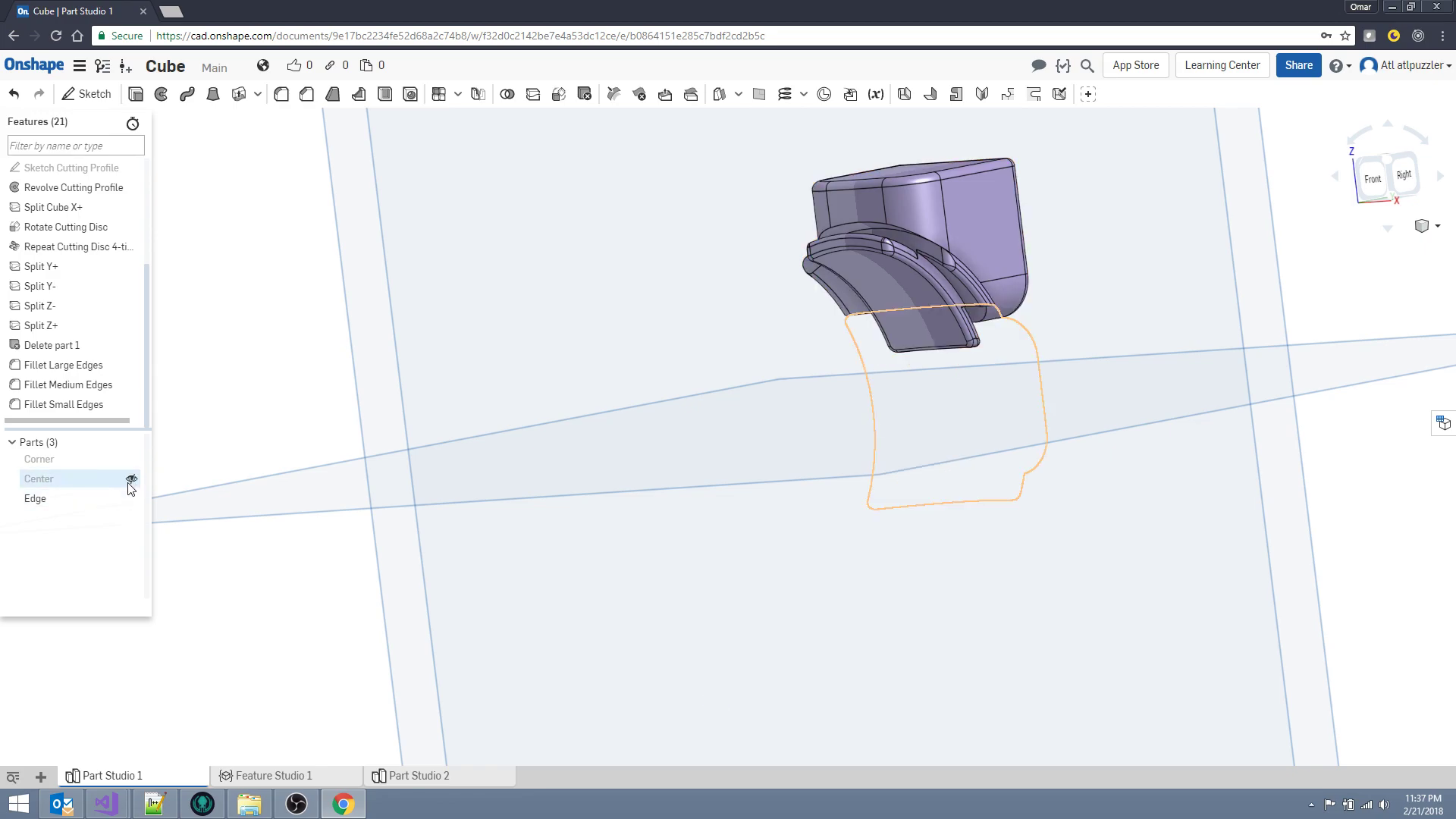
{"action": "left_click", "coordinate": [132, 478]}
{"action": "left_click", "coordinate": [132, 499]}
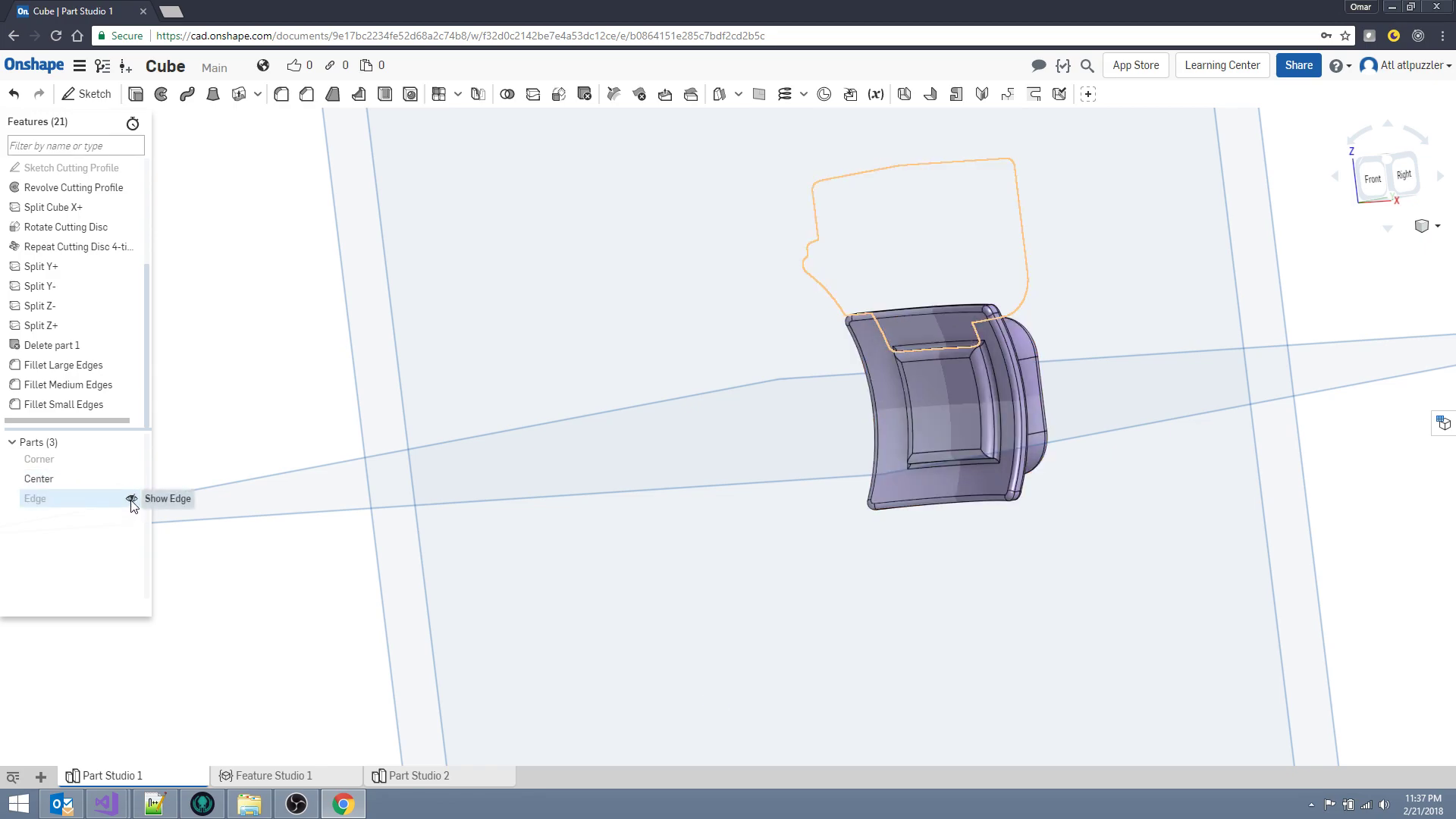
Check the Center part from the Front and Right views.
{"action": "left_click", "coordinate": [1375, 185]}
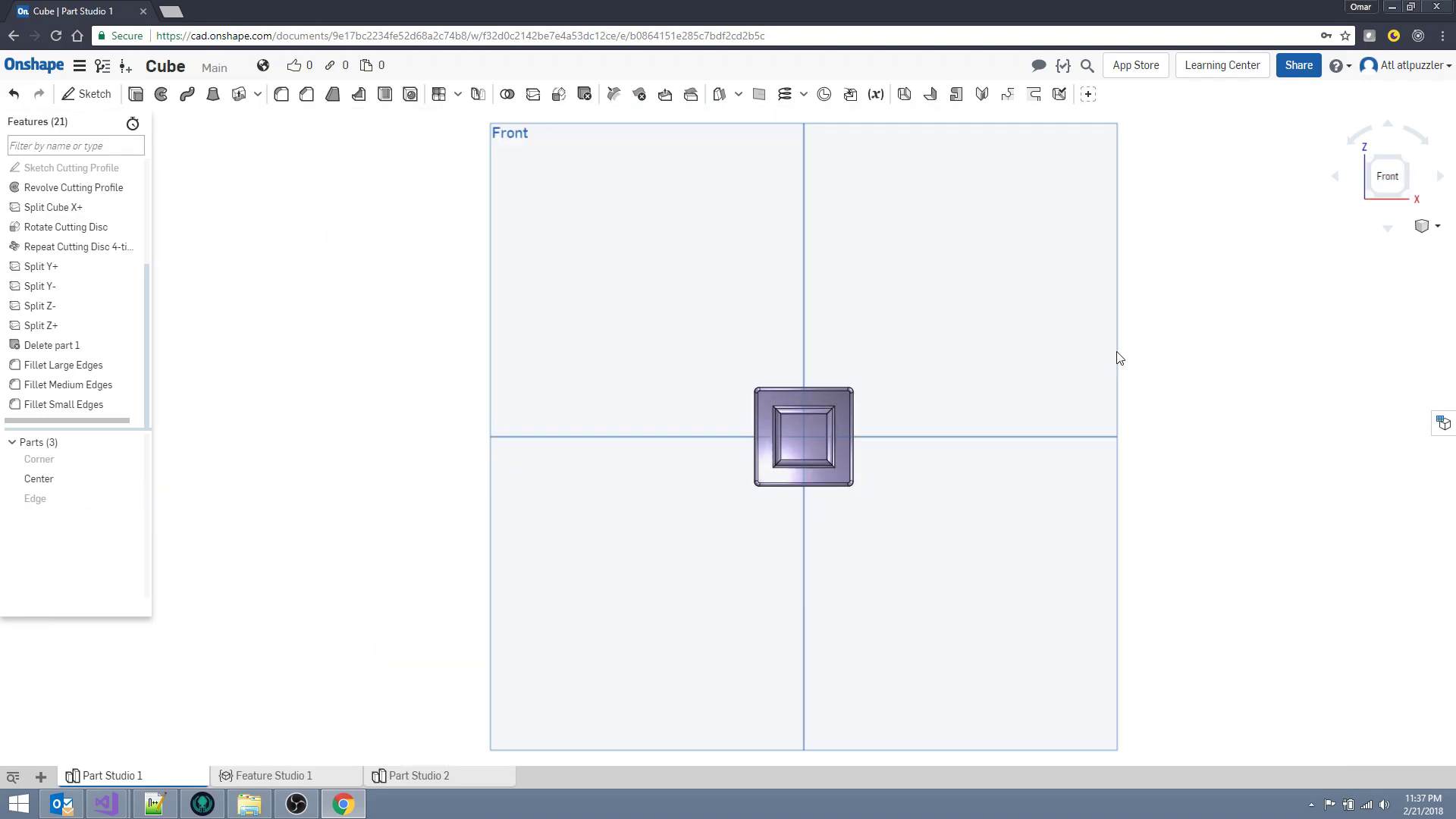
{"action": "scroll", "coordinate": [909, 457], "scroll_direction": "up", "scroll_amount": 4}
{"action": "right_click_drag", "start_coordinate": [1072, 452], "coordinate": [920, 464]}
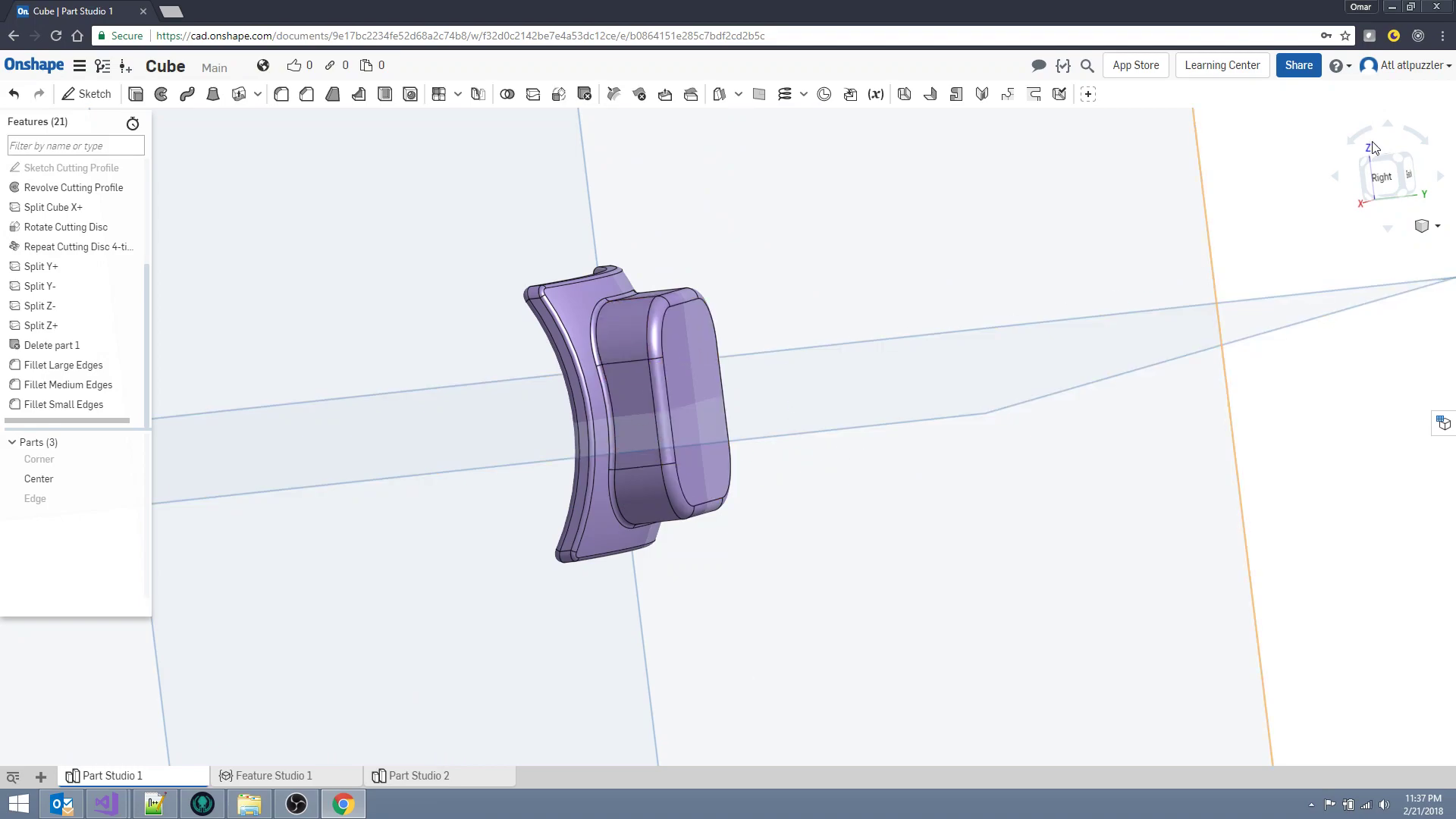
{"action": "left_click", "coordinate": [1382, 178]}
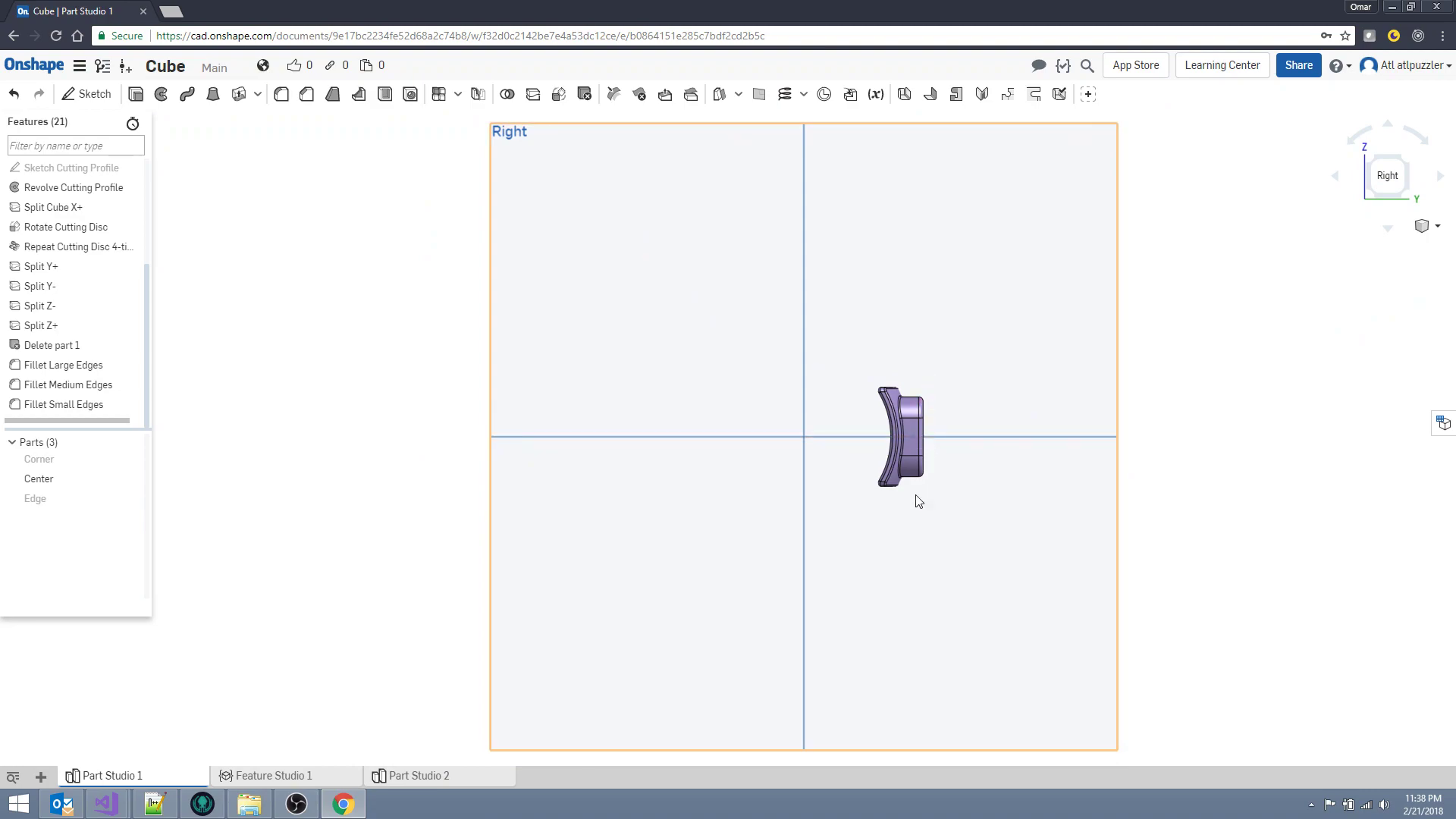
{"action": "scroll", "coordinate": [912, 410], "scroll_direction": "up", "scroll_amount": 5}
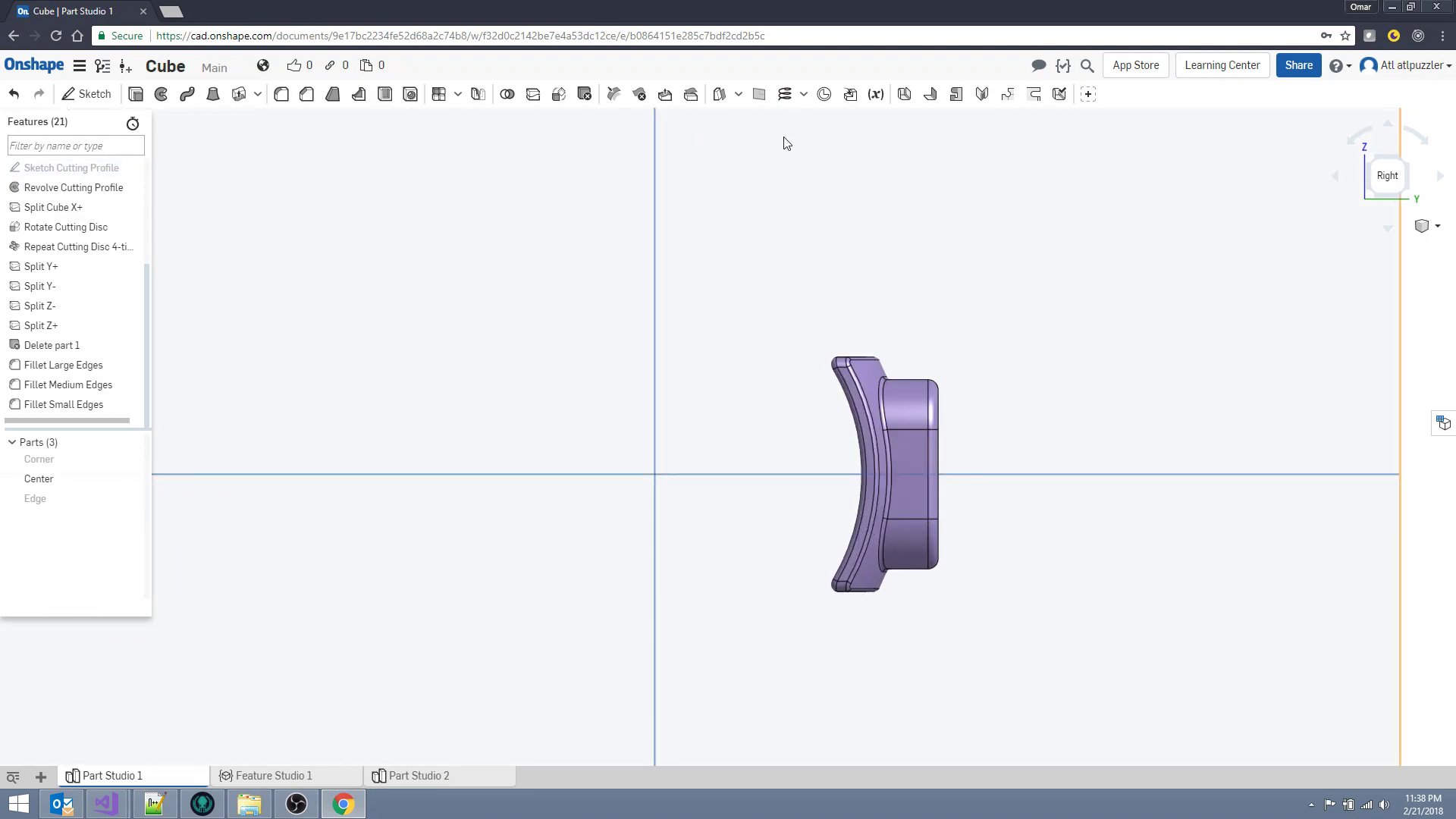
Create a datum plane on the Front plane with a 26 mm offset.
{"action": "left_click", "coordinate": [758, 94]}
{"action": "scroll", "coordinate": [646, 339], "scroll_direction": "down", "scroll_amount": 2}
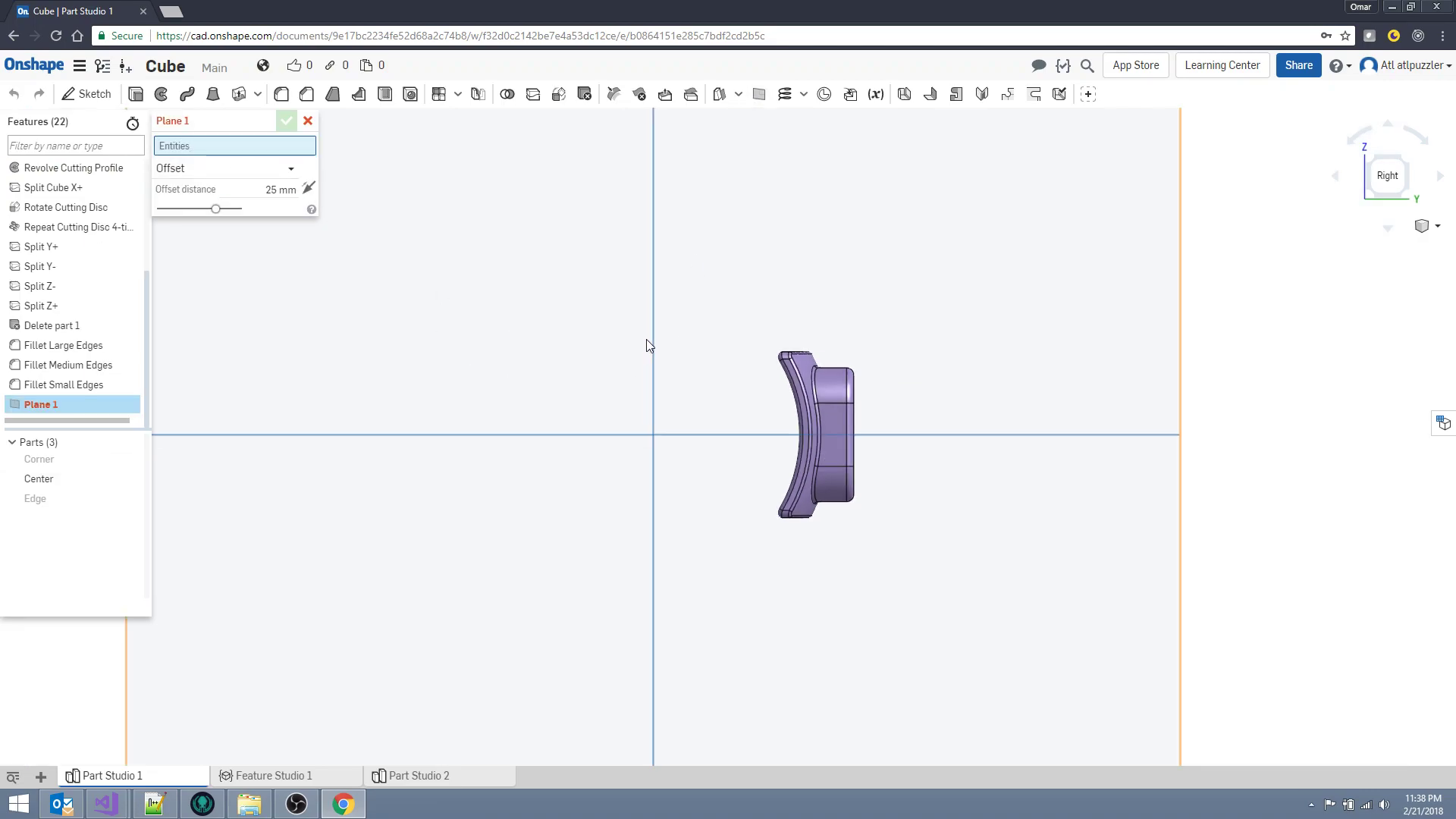
{"action": "scroll", "coordinate": [646, 339], "scroll_direction": "down", "scroll_amount": 2}
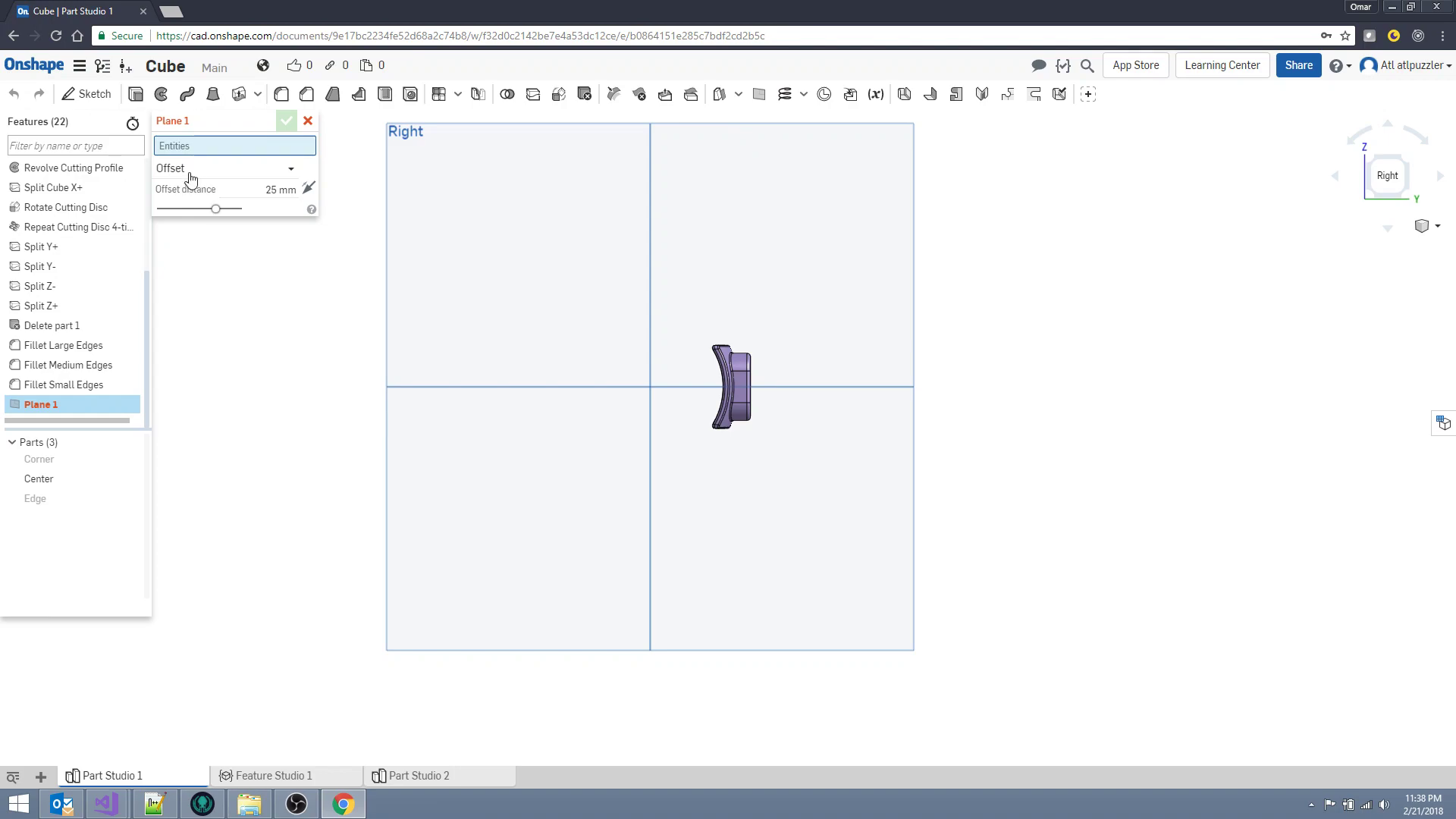
{"action": "right_click_drag", "start_coordinate": [425, 308], "coordinate": [404, 309]}
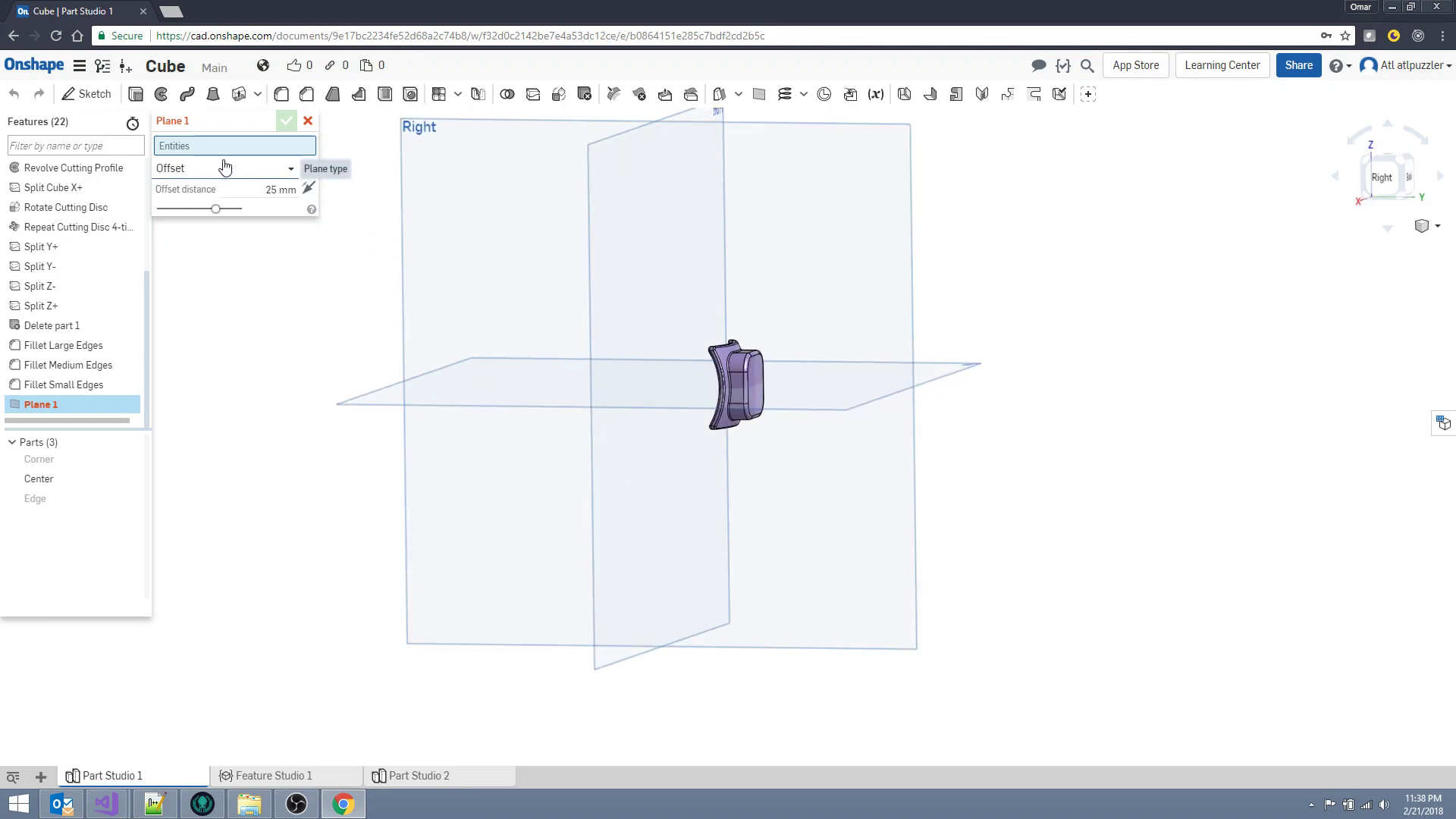
{"action": "left_click", "coordinate": [646, 220]}
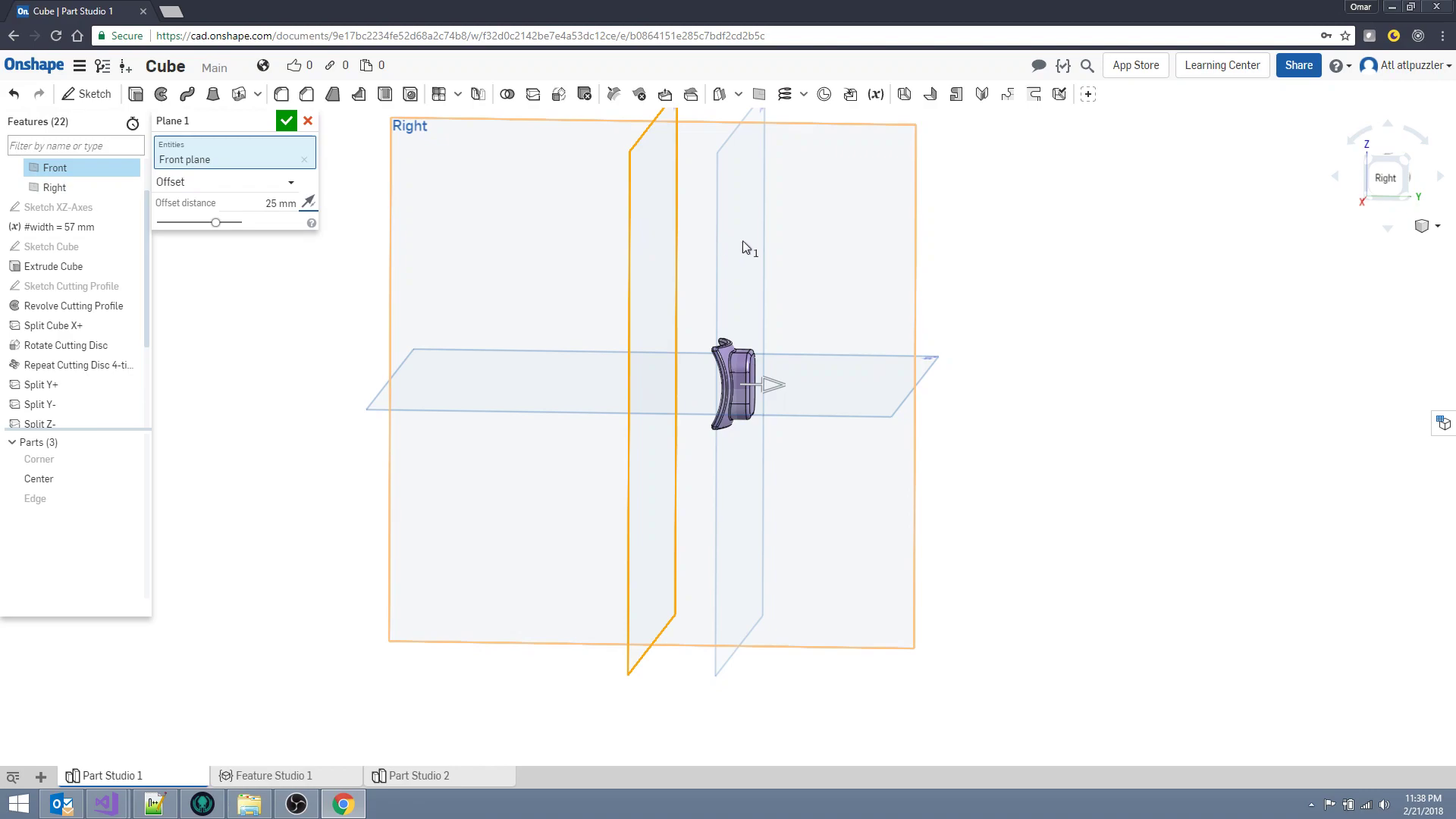
{"action": "left_click", "coordinate": [1385, 177]}
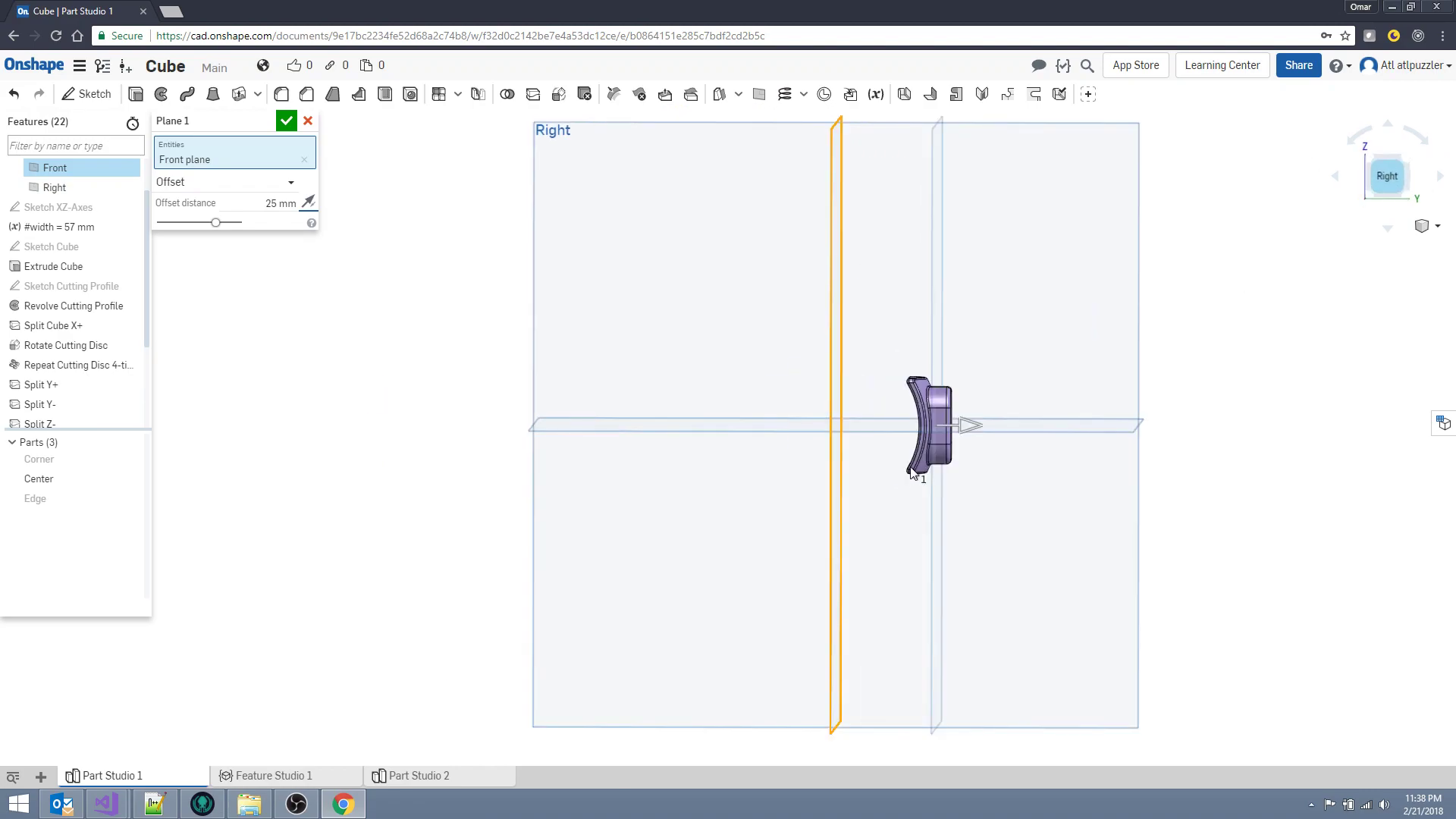
{"action": "scroll", "coordinate": [1016, 487], "scroll_direction": "up", "scroll_amount": 5}
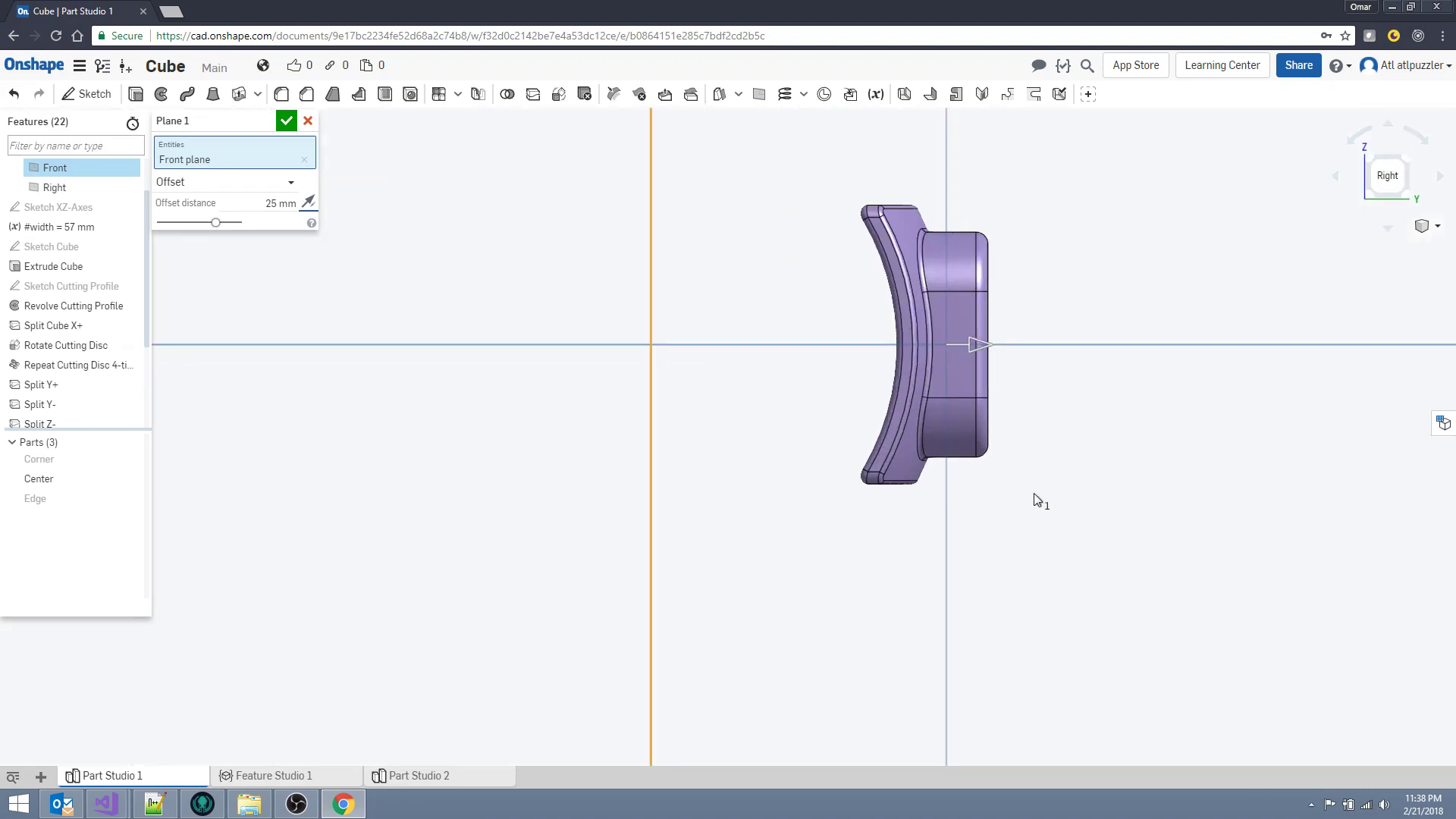
{"action": "left_click", "coordinate": [280, 211]}
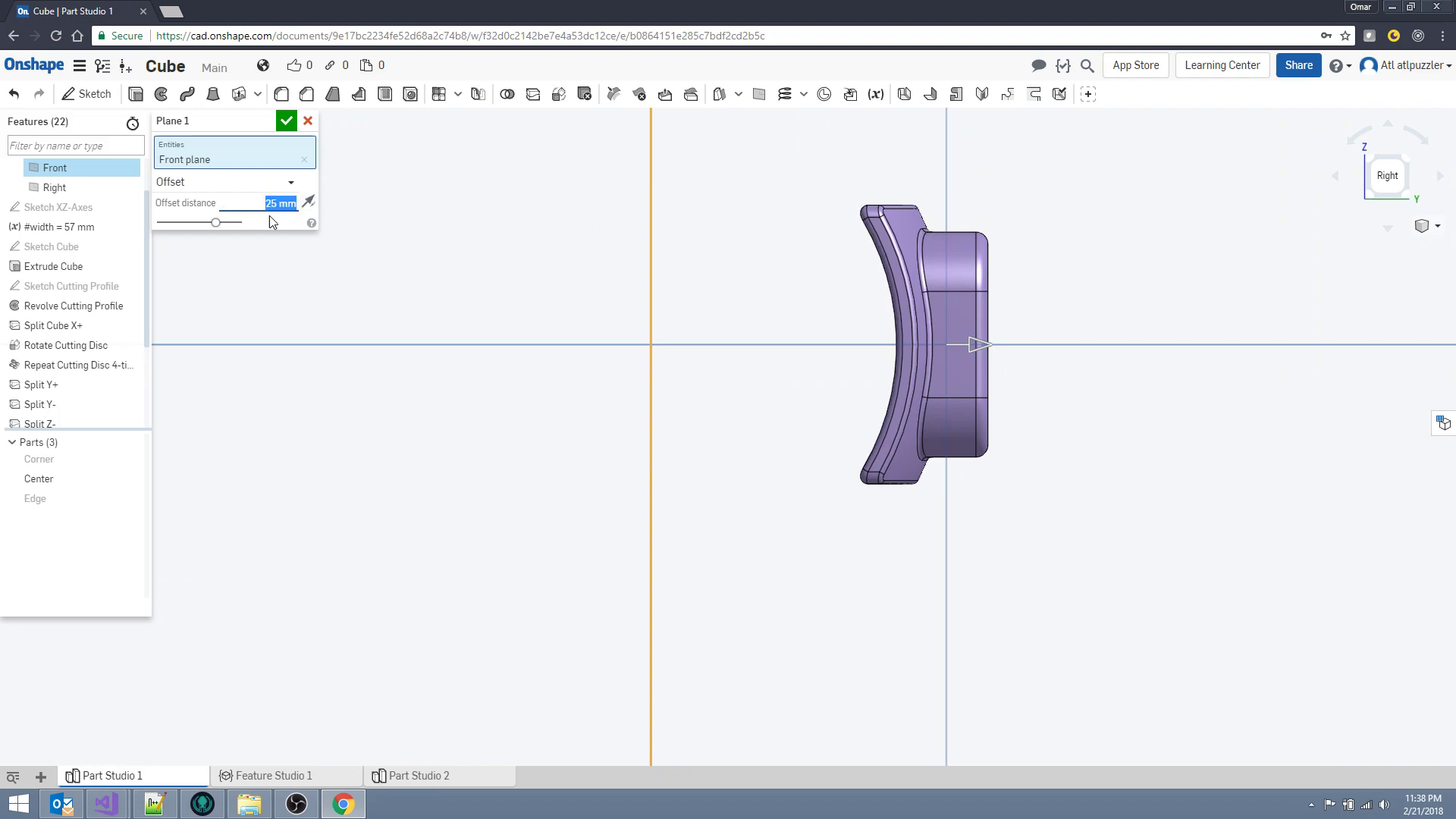
{"action": "type", "text": "26"}
{"action": "key", "text": "Return"}
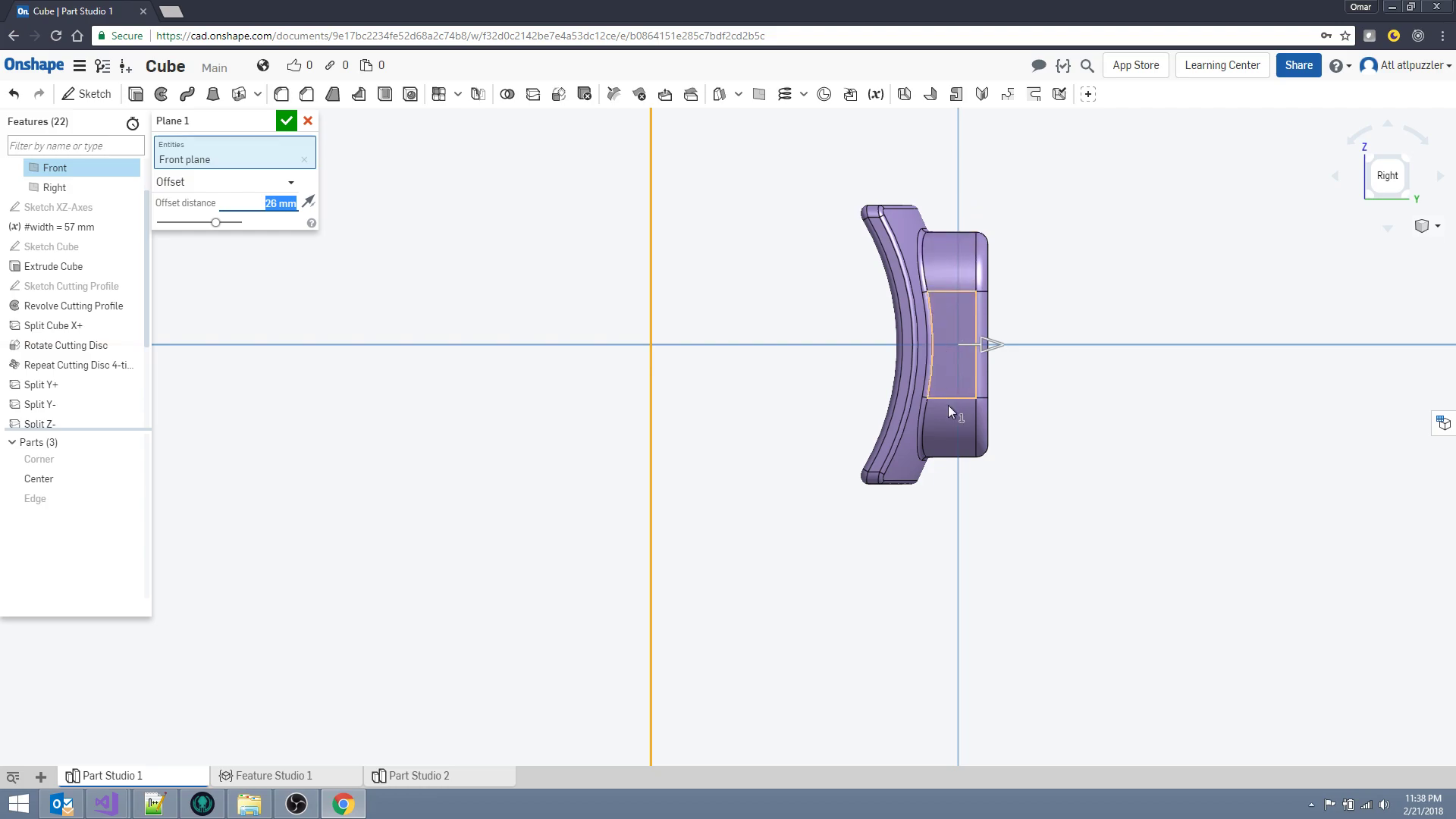
Name the plane 'Create Center Cap Slice Plane' and confirm it.
{"action": "left_click", "coordinate": [265, 122]}
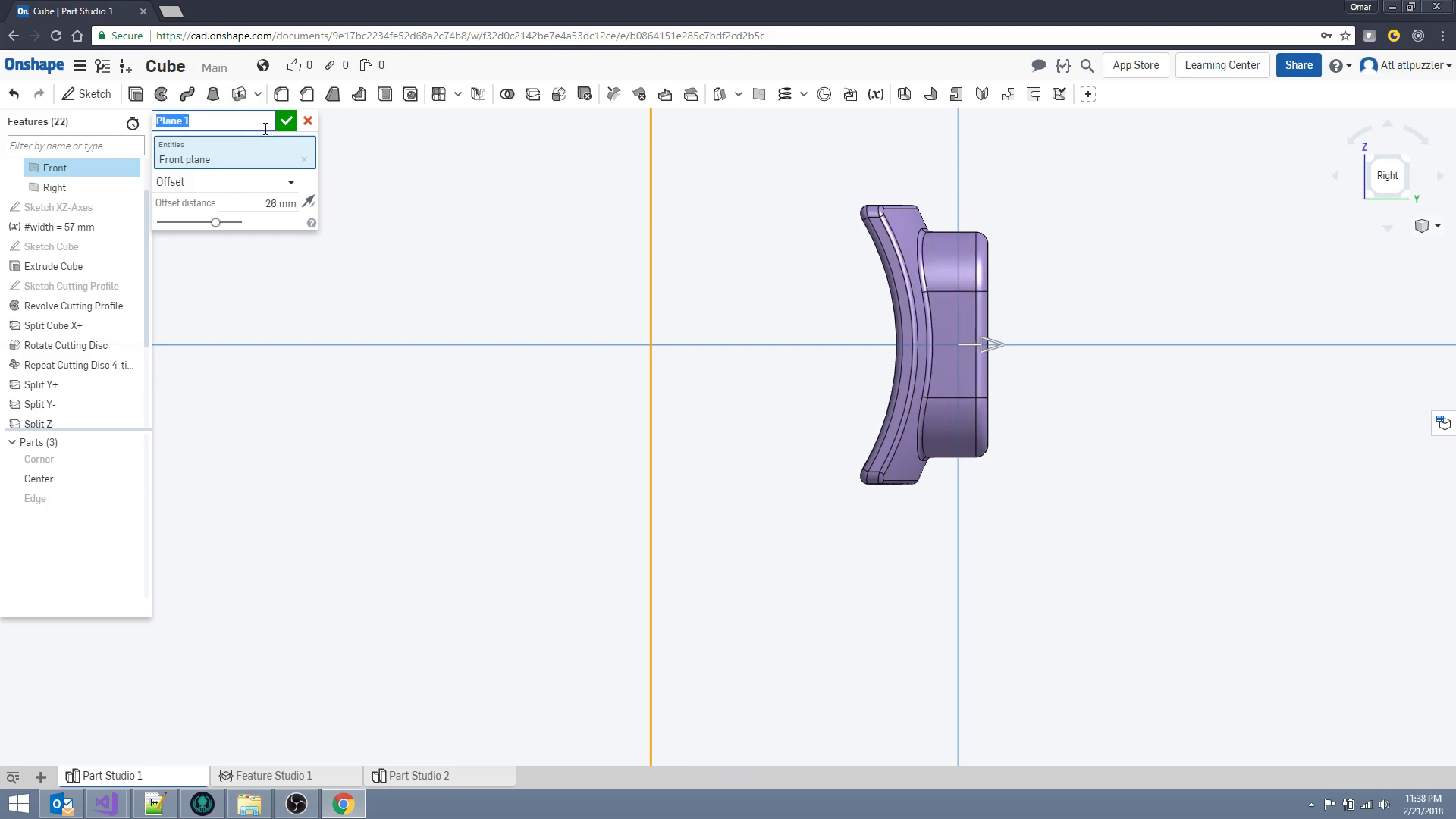
{"action": "type", "text": "Crea"}
{"action": "type", "text": "te Center Cap Slice Plane"}
{"action": "key", "text": "Return"}
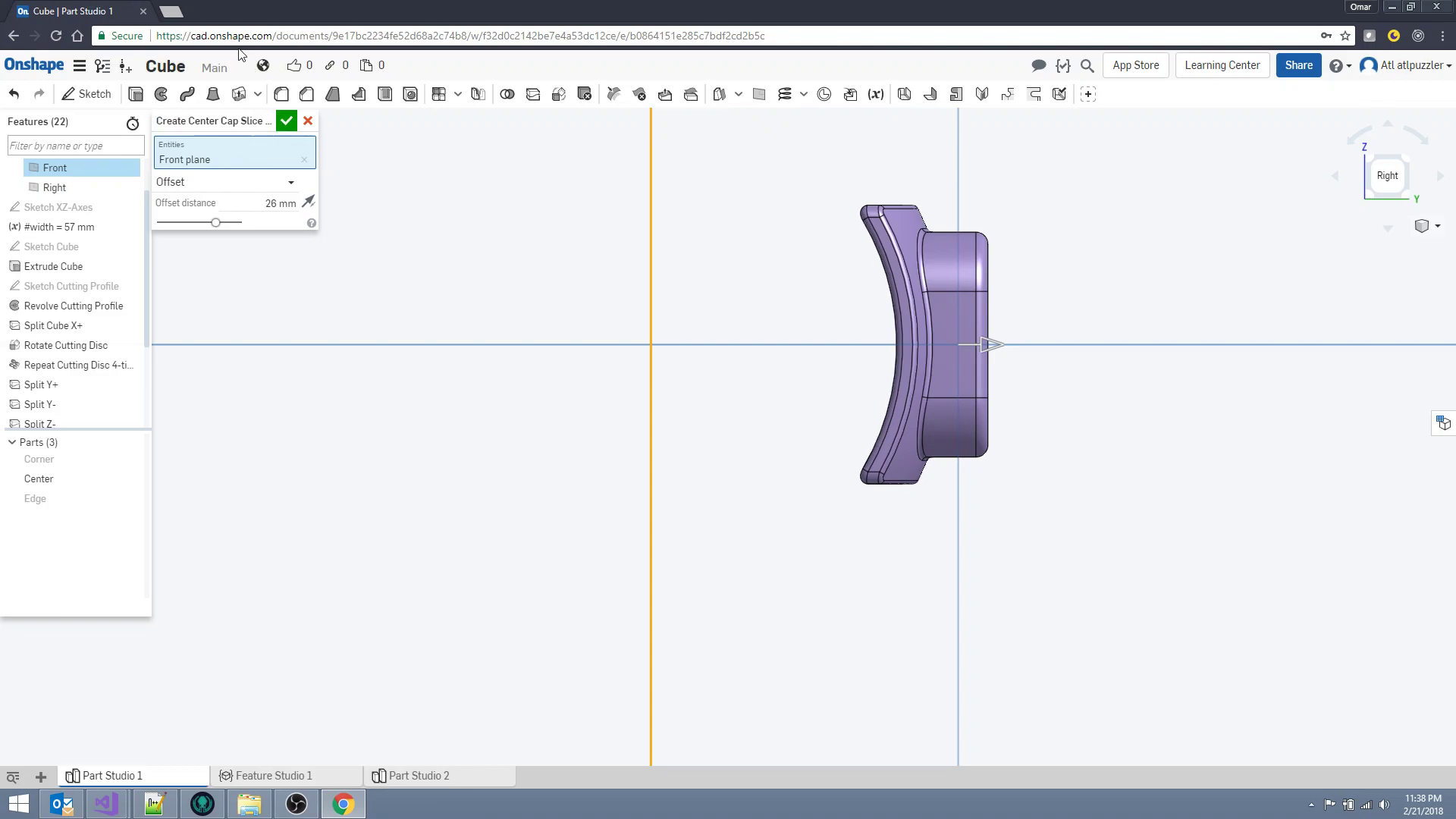
{"action": "left_click", "coordinate": [282, 122]}
{"action": "right_click_drag", "start_coordinate": [724, 419], "coordinate": [650, 438]}
{"action": "scroll", "coordinate": [650, 438], "scroll_direction": "down", "scroll_amount": 10}
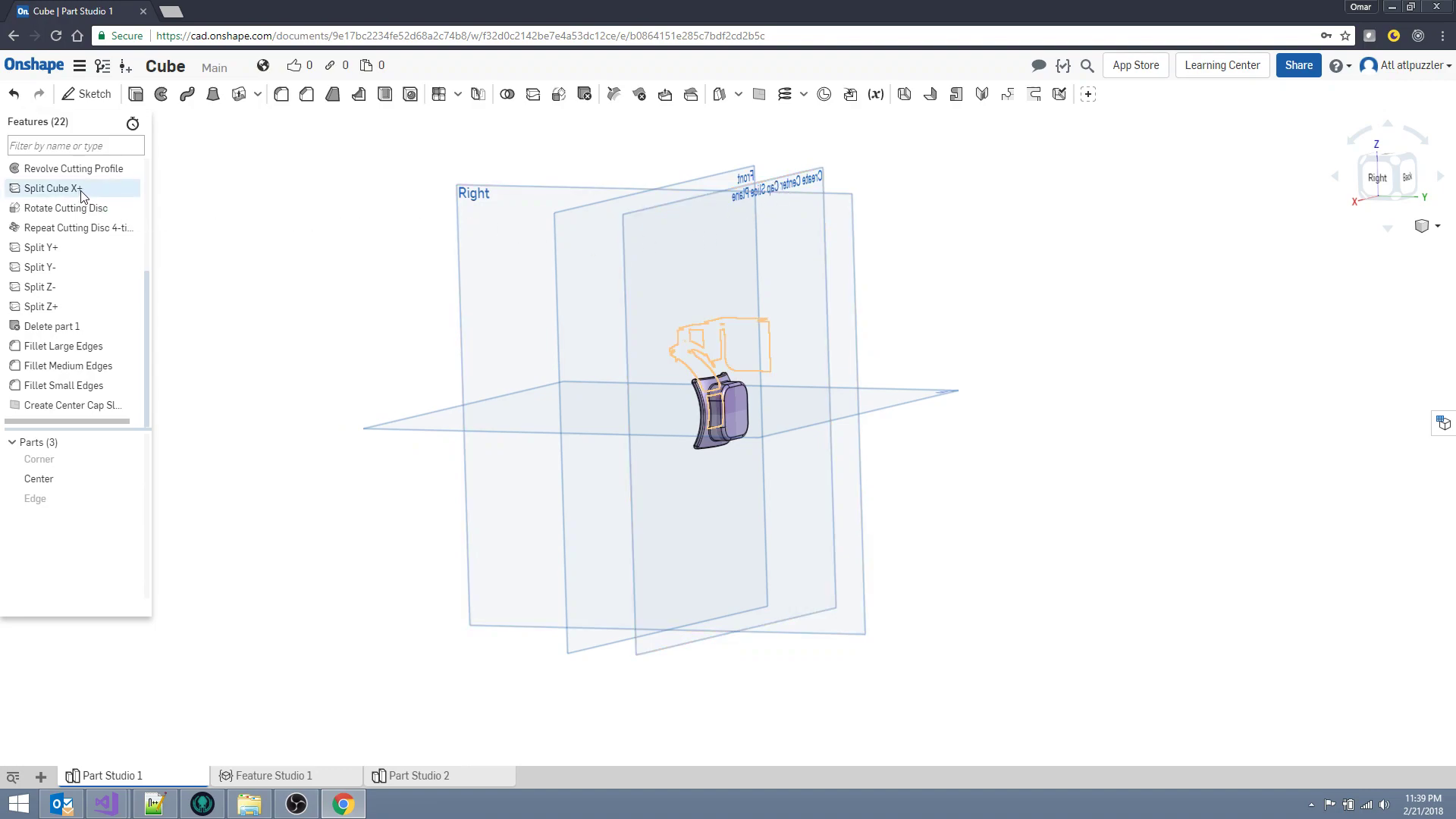
Hide the Front and Right planes.
{"action": "scroll", "coordinate": [106, 215], "scroll_direction": "up", "scroll_amount": 3}
{"action": "left_click", "coordinate": [132, 226]}
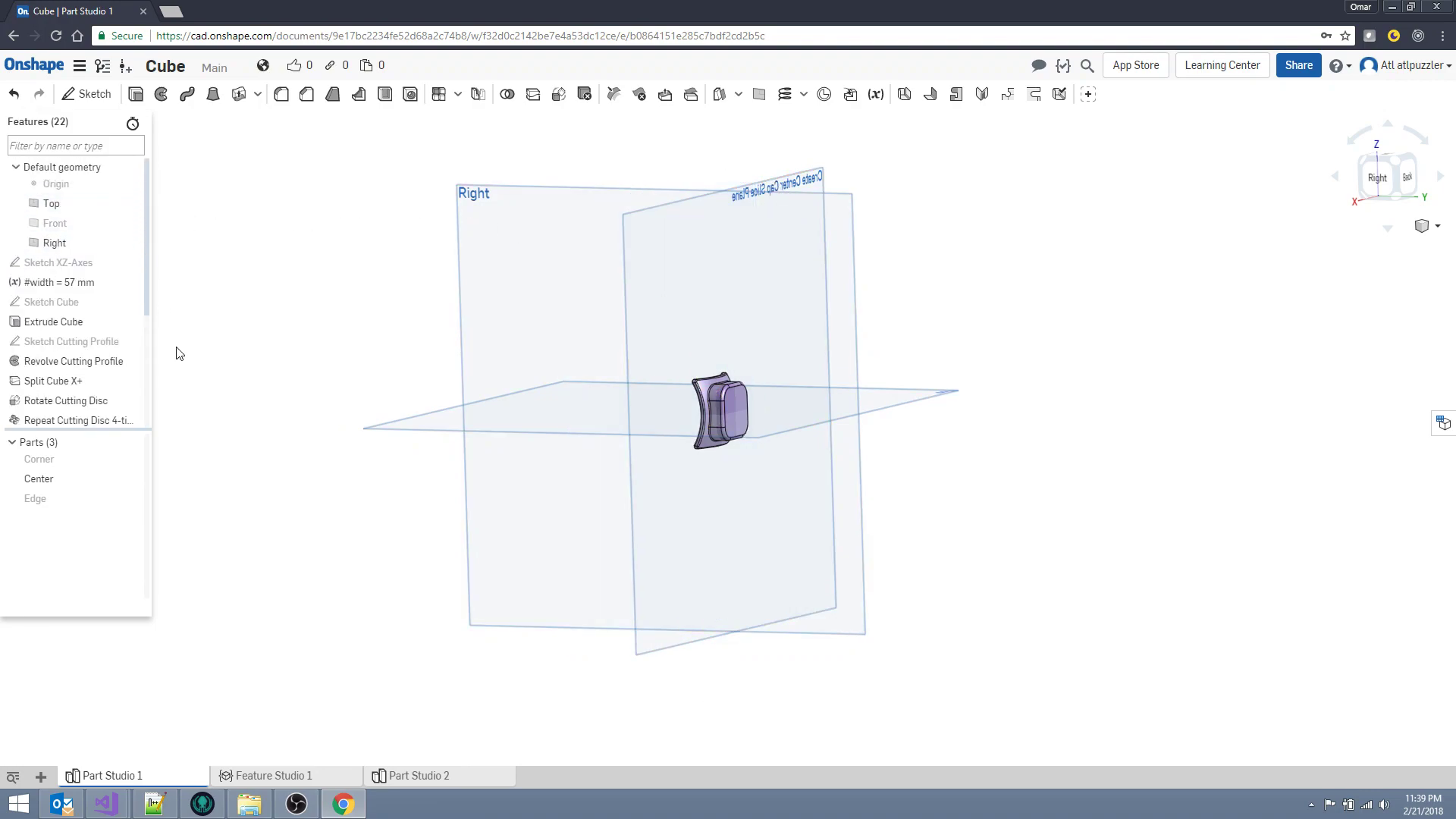
{"action": "left_click", "coordinate": [131, 244]}
{"action": "right_click_drag", "start_coordinate": [280, 453], "coordinate": [316, 446]}
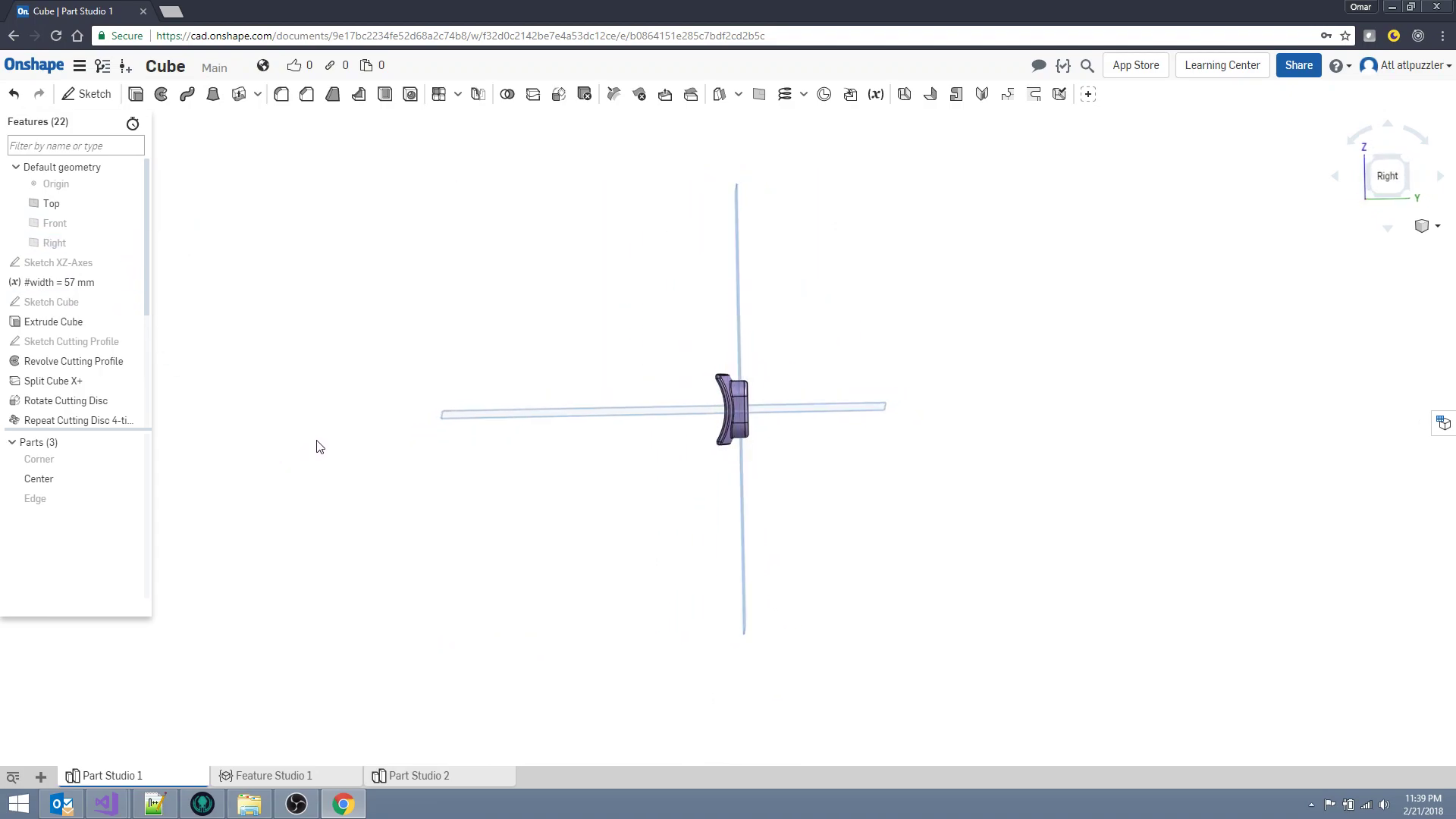
{"action": "scroll", "coordinate": [707, 387], "scroll_direction": "up", "scroll_amount": 5}
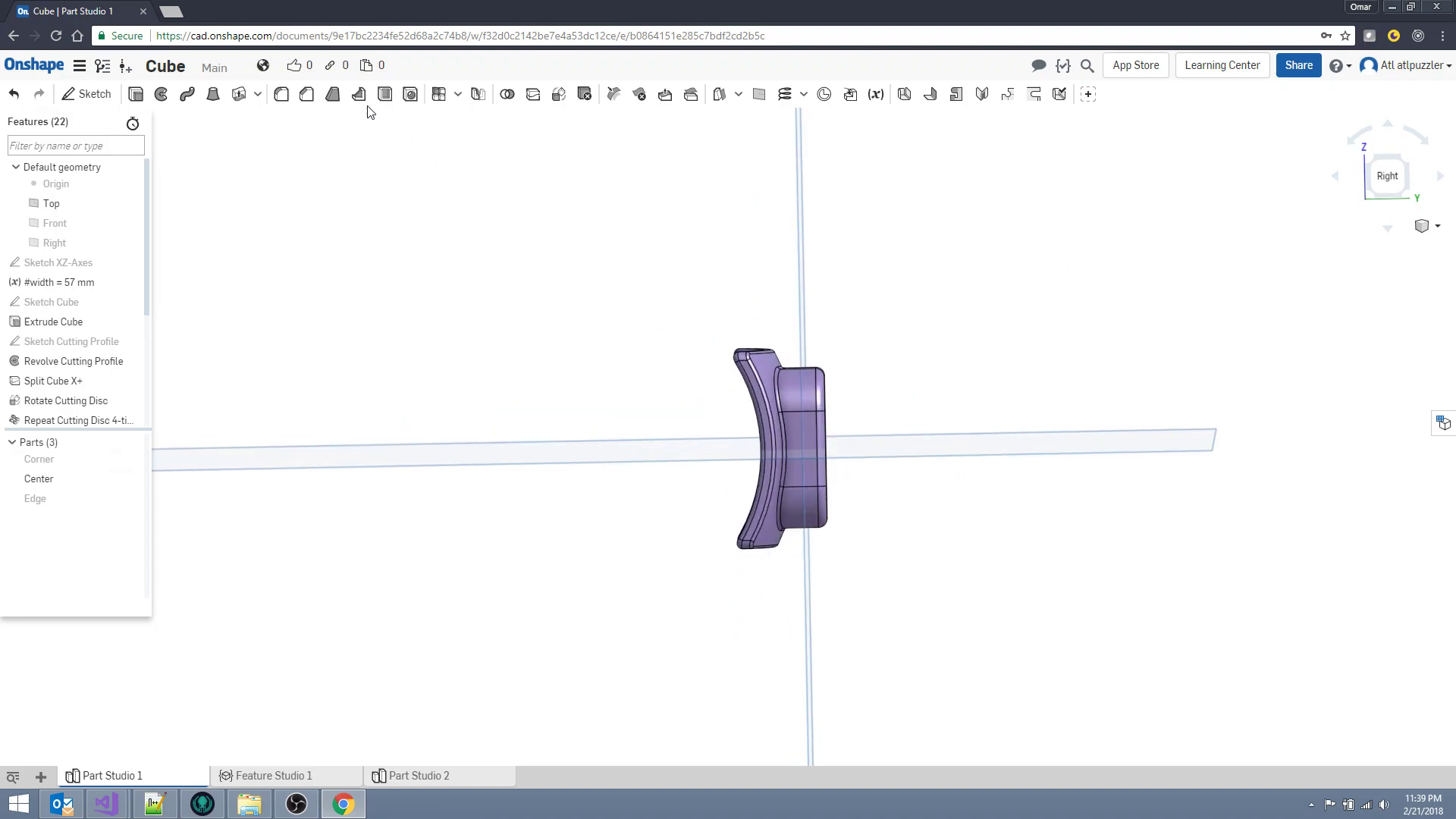
Split the Center part with the slice plane as 'Split Center Cap'.
{"action": "left_click", "coordinate": [531, 95]}
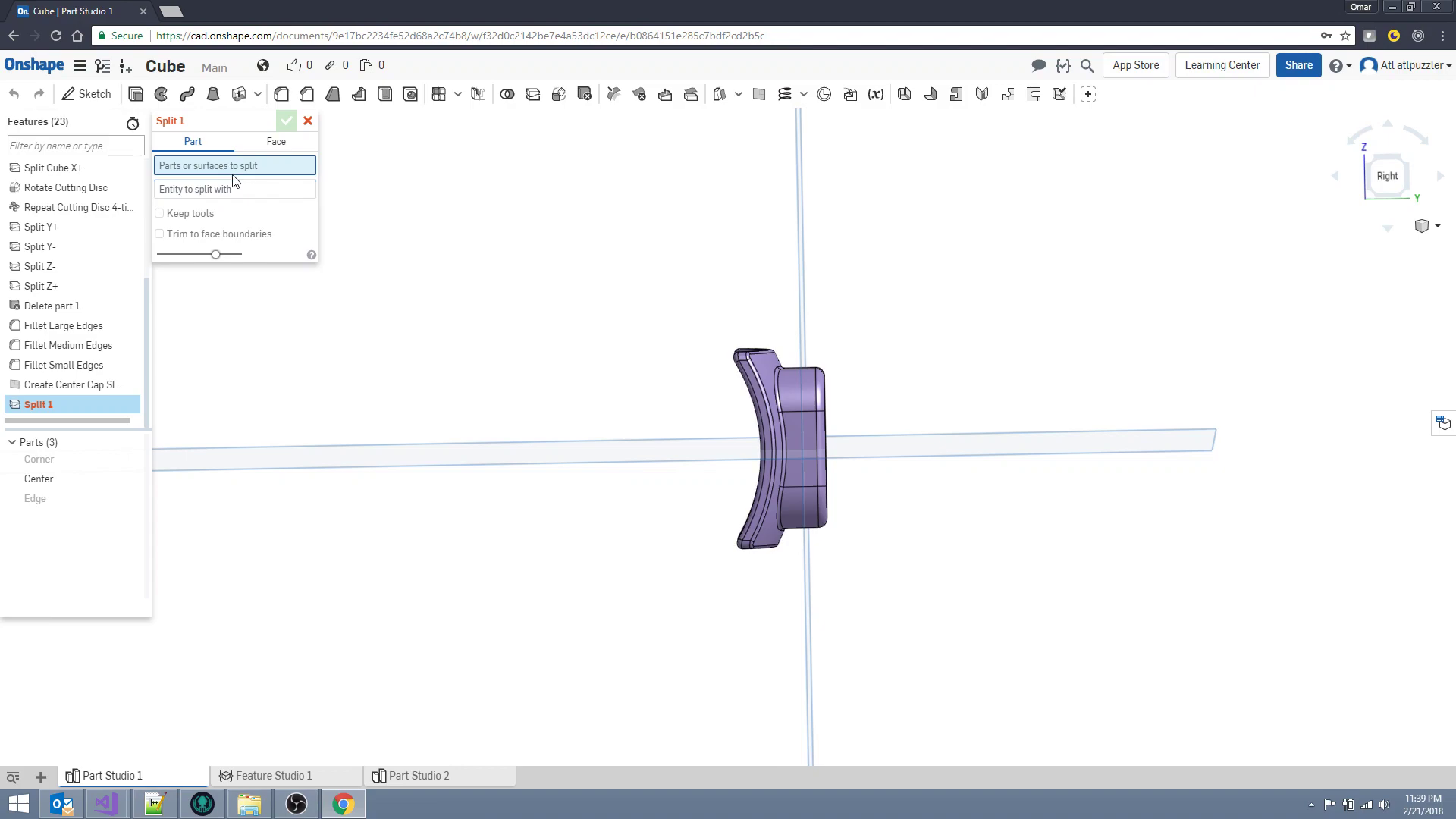
{"action": "left_click", "coordinate": [762, 395]}
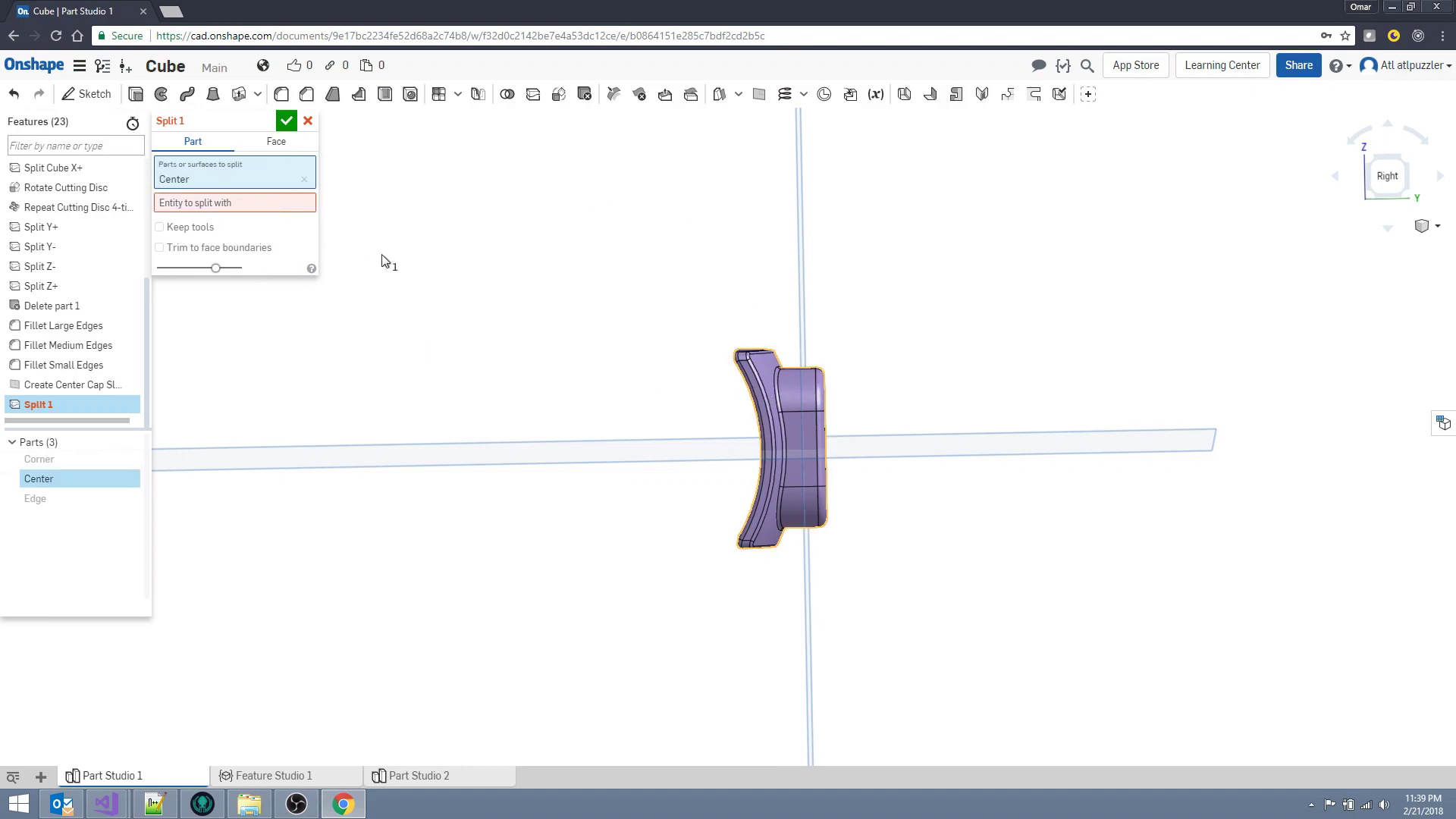
{"action": "left_click", "coordinate": [267, 205]}
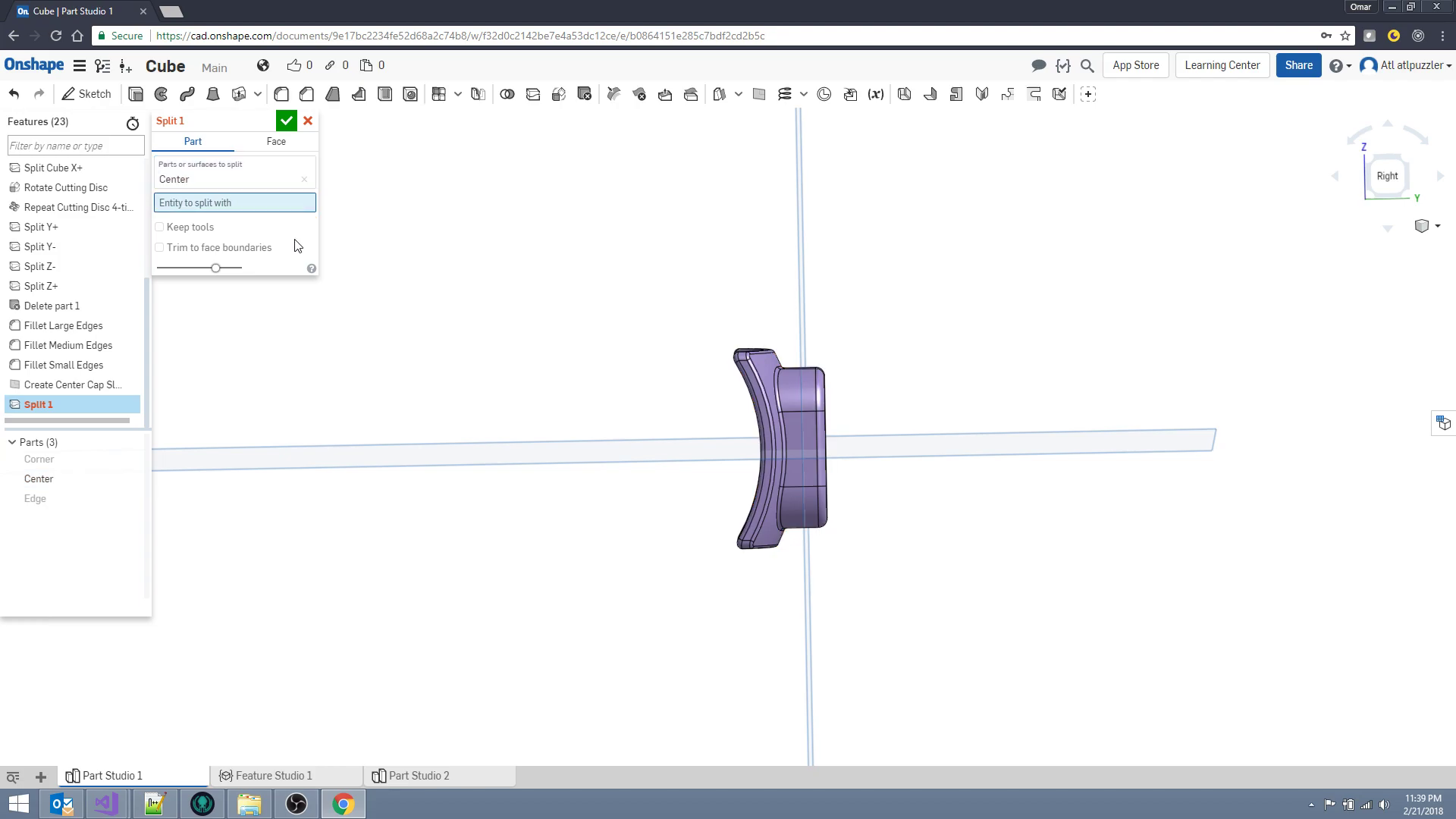
{"action": "left_click", "coordinate": [804, 263]}
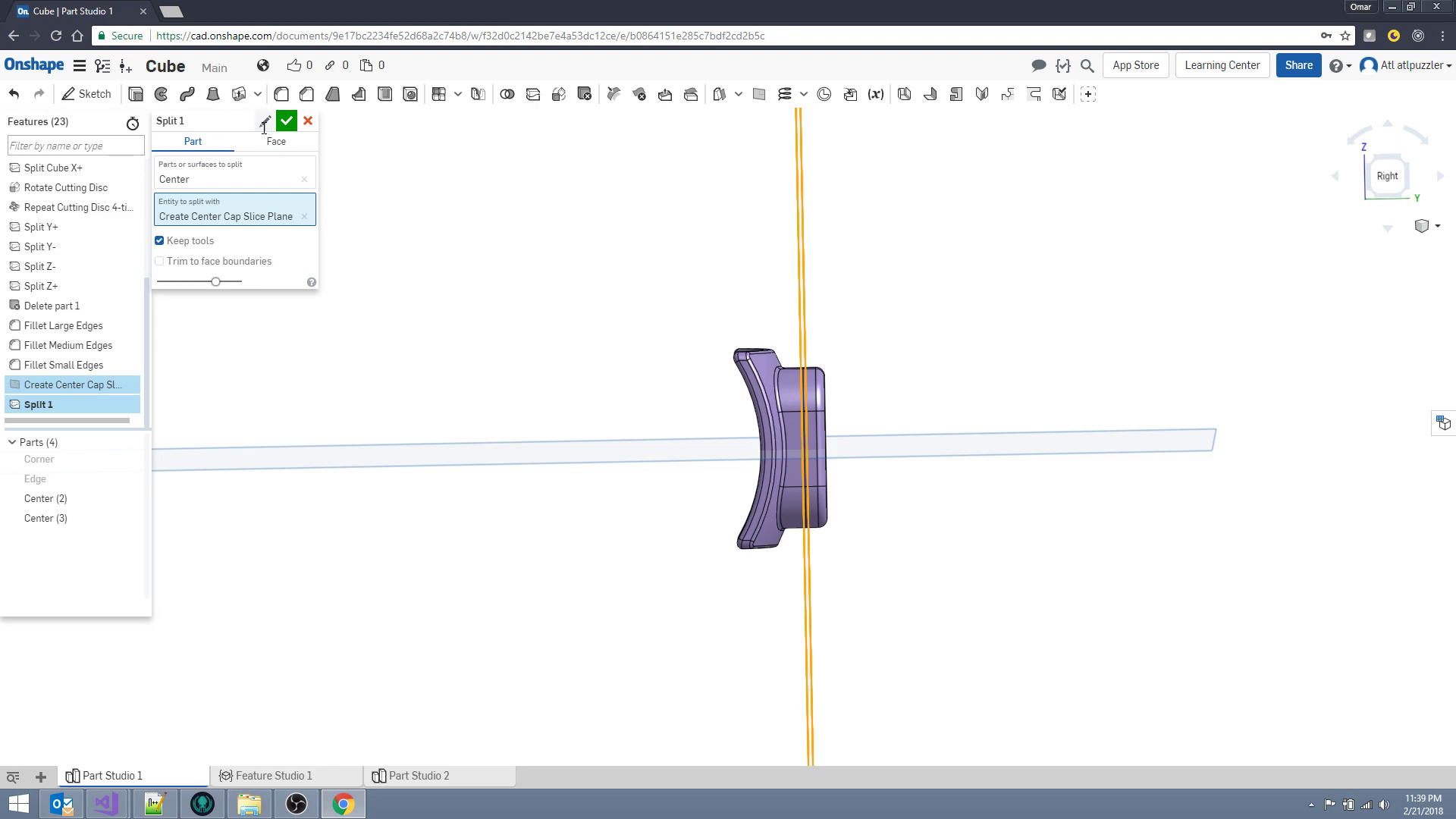
{"action": "left_click", "coordinate": [265, 122]}
{"action": "left_click", "coordinate": [285, 121]}
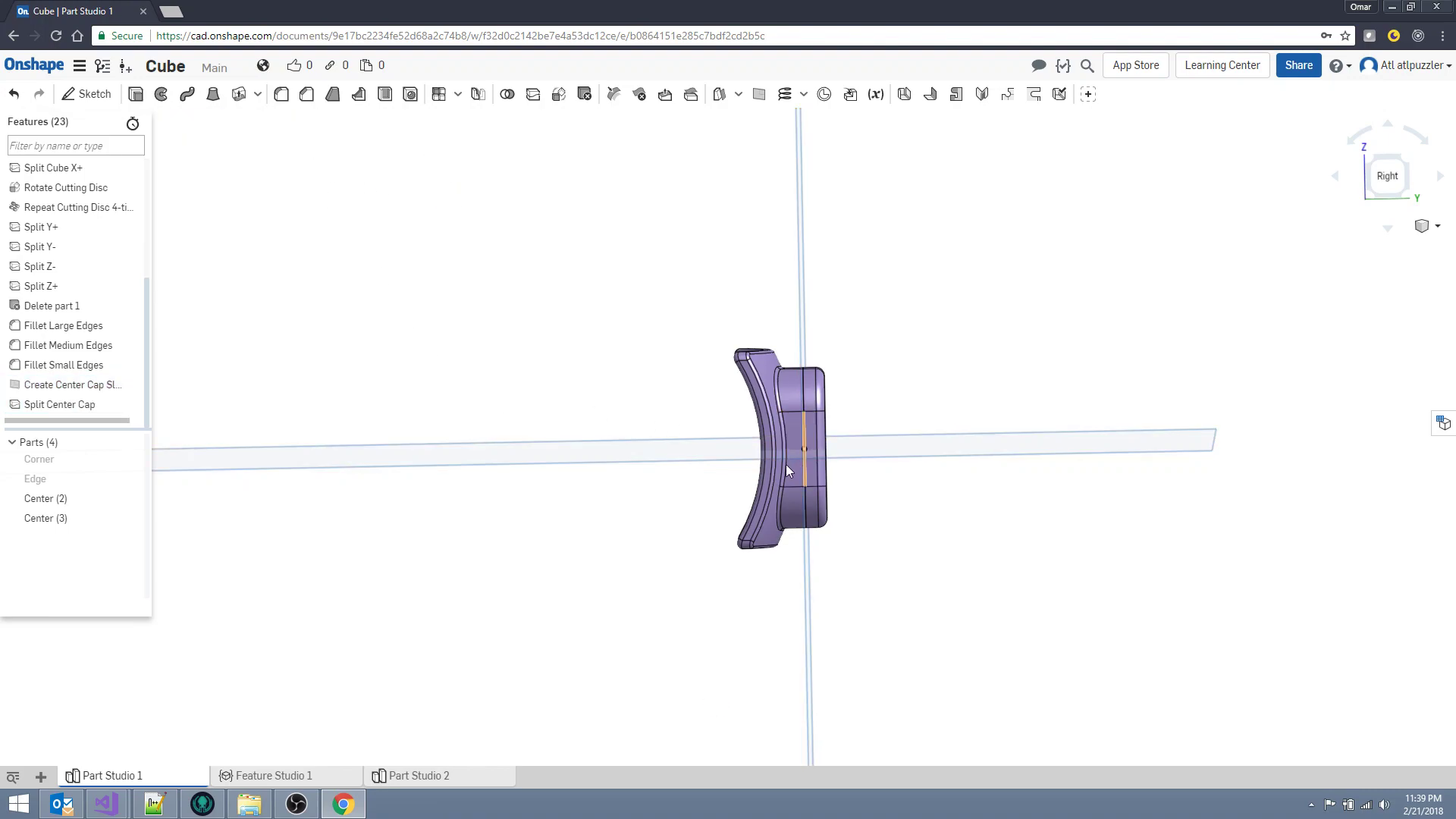
Toggle visibility of Center (2) and Center (3) to identify each, viewing from the right.
{"action": "scroll", "coordinate": [772, 478], "scroll_direction": "up", "scroll_amount": 4}
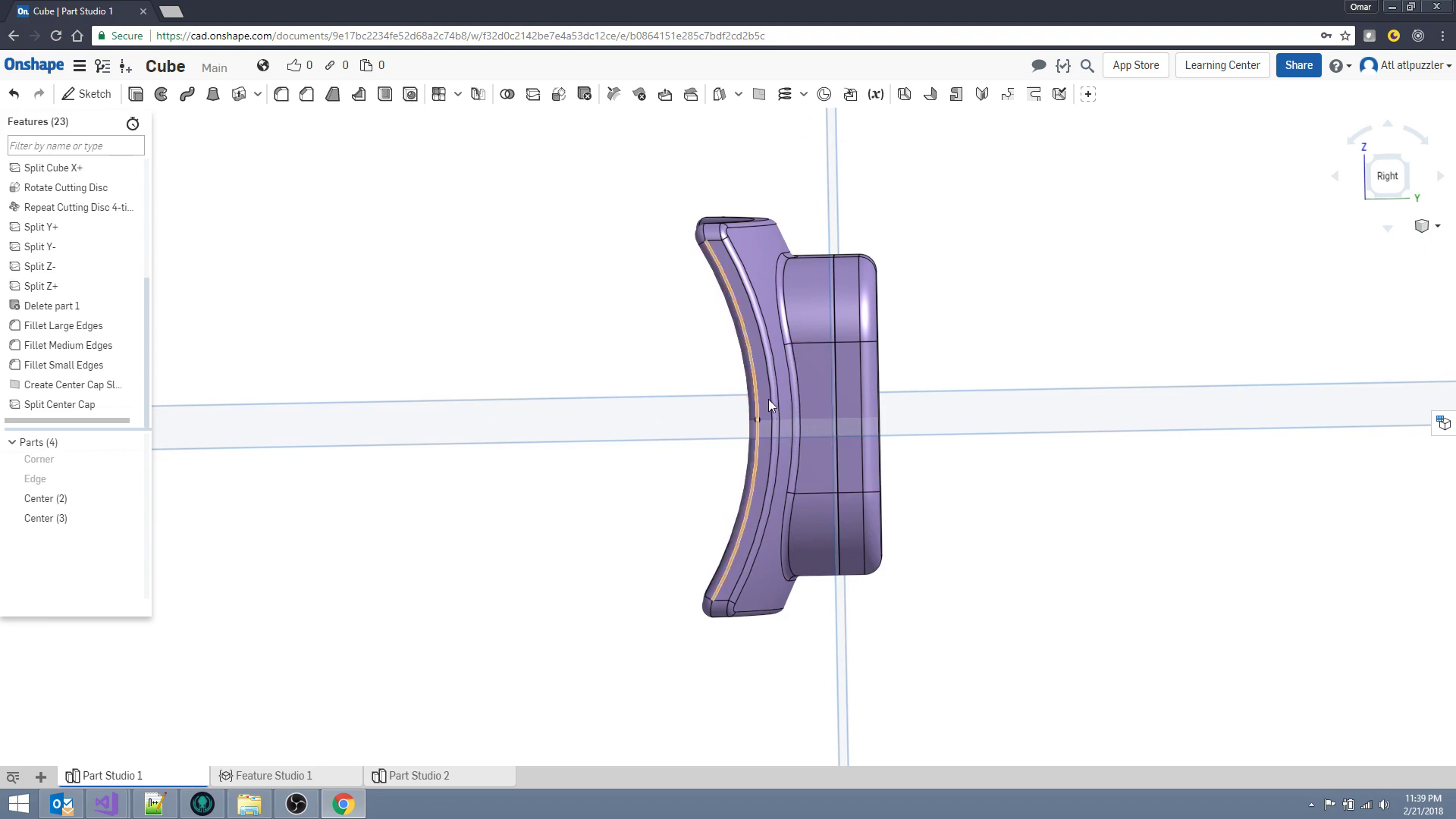
{"action": "scroll", "coordinate": [768, 399], "scroll_direction": "down", "scroll_amount": 3}
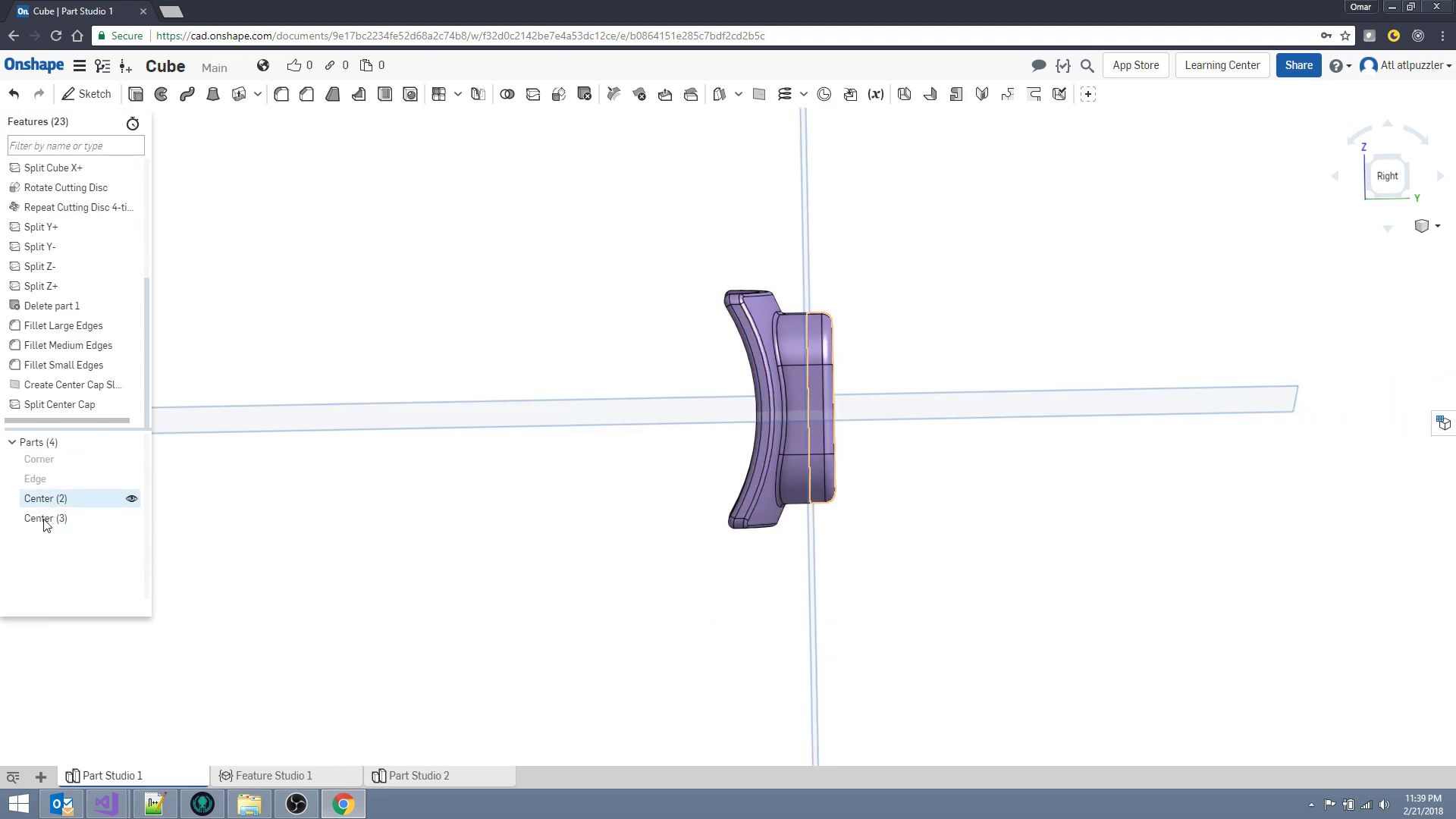
{"action": "left_click", "coordinate": [131, 501]}
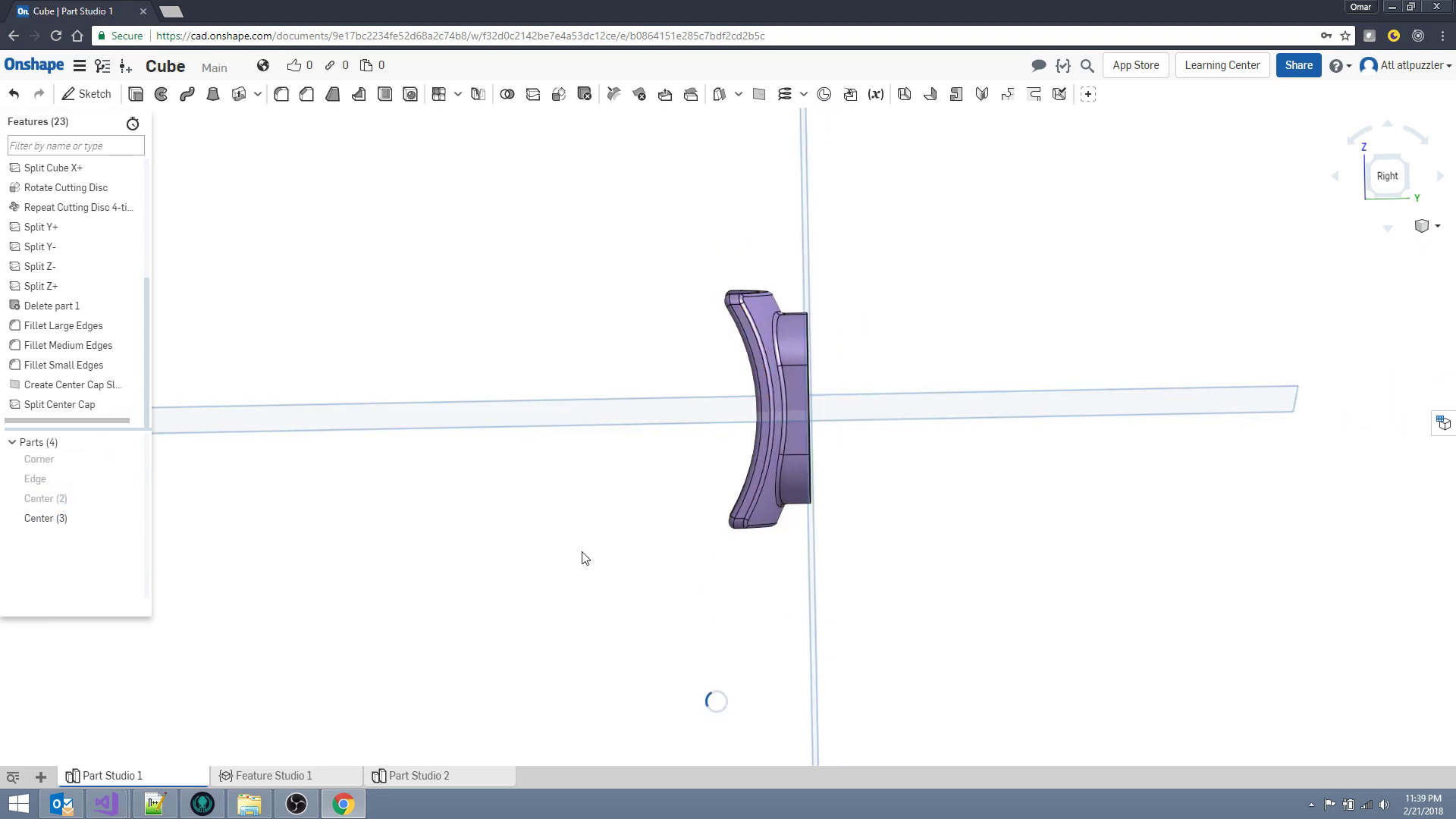
{"action": "right_click_drag", "start_coordinate": [667, 536], "coordinate": [636, 542]}
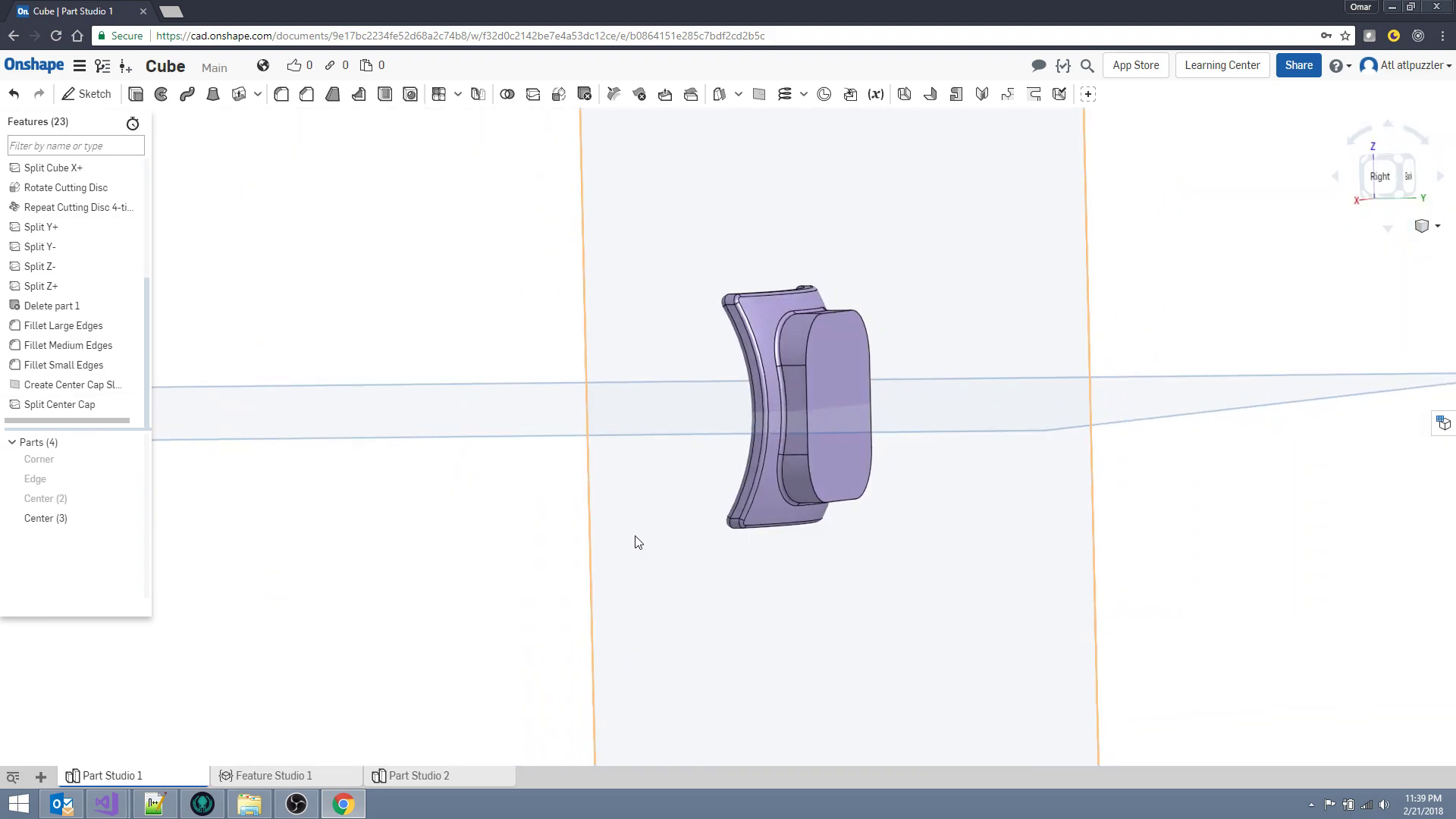
{"action": "left_click", "coordinate": [131, 498]}
{"action": "left_click", "coordinate": [131, 518]}
{"action": "mouse_move", "coordinate": [361, 516]}
{"action": "right_mouse_down"}
{"action": "mouse_move", "coordinate": [422, 523]}
{"action": "mouse_move", "coordinate": [461, 508]}
{"action": "mouse_move", "coordinate": [405, 490]}
{"action": "mouse_move", "coordinate": [367, 520]}
{"action": "mouse_move", "coordinate": [387, 524]}
{"action": "right_mouse_up"}
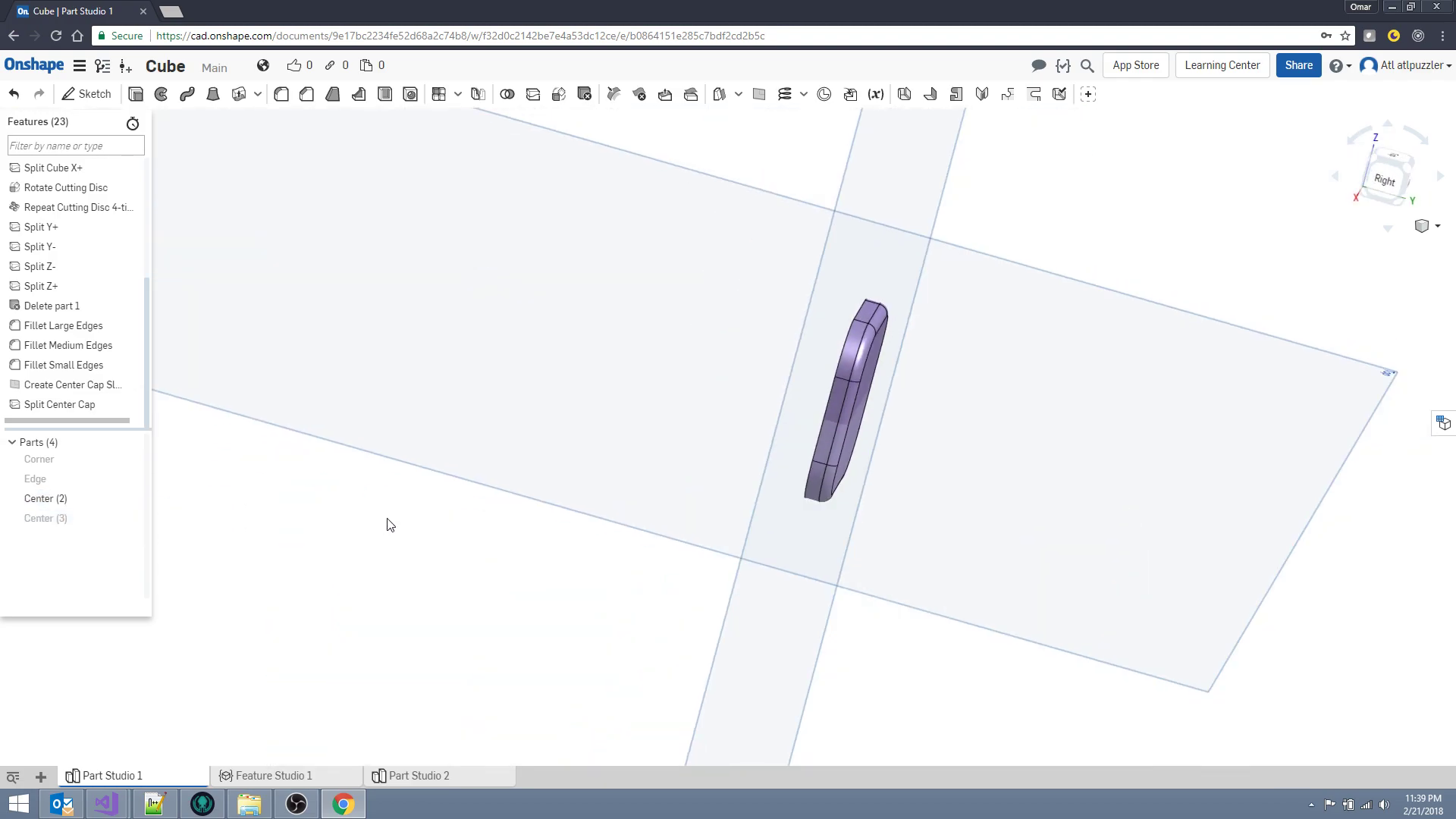
{"action": "left_click", "coordinate": [1384, 189]}
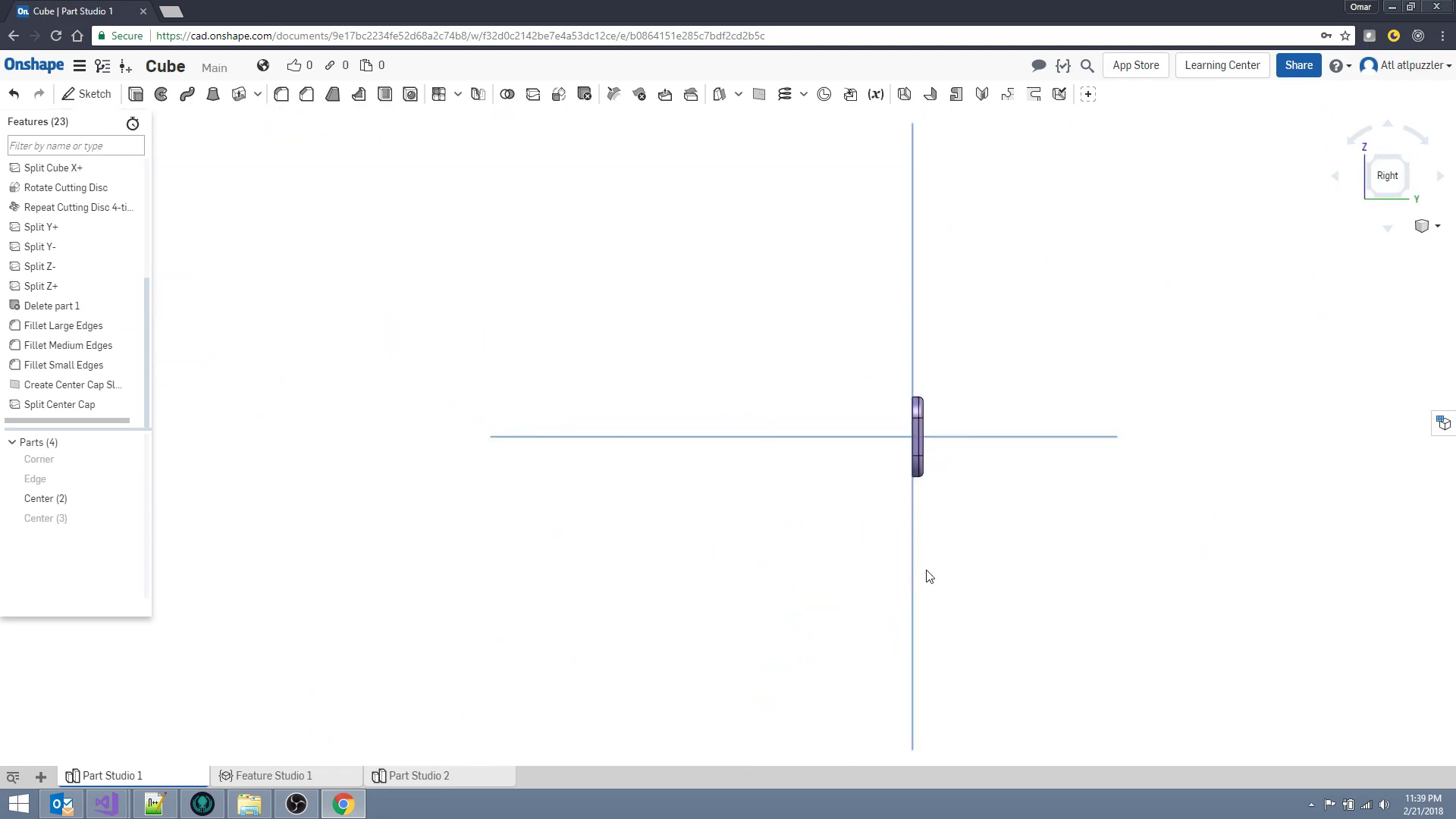
Rename Center (2) to 'Center Cap' and Center (3) to 'Center', then hide Center Cap.
{"action": "right_click", "coordinate": [59, 500]}
{"action": "left_click", "coordinate": [78, 513]}
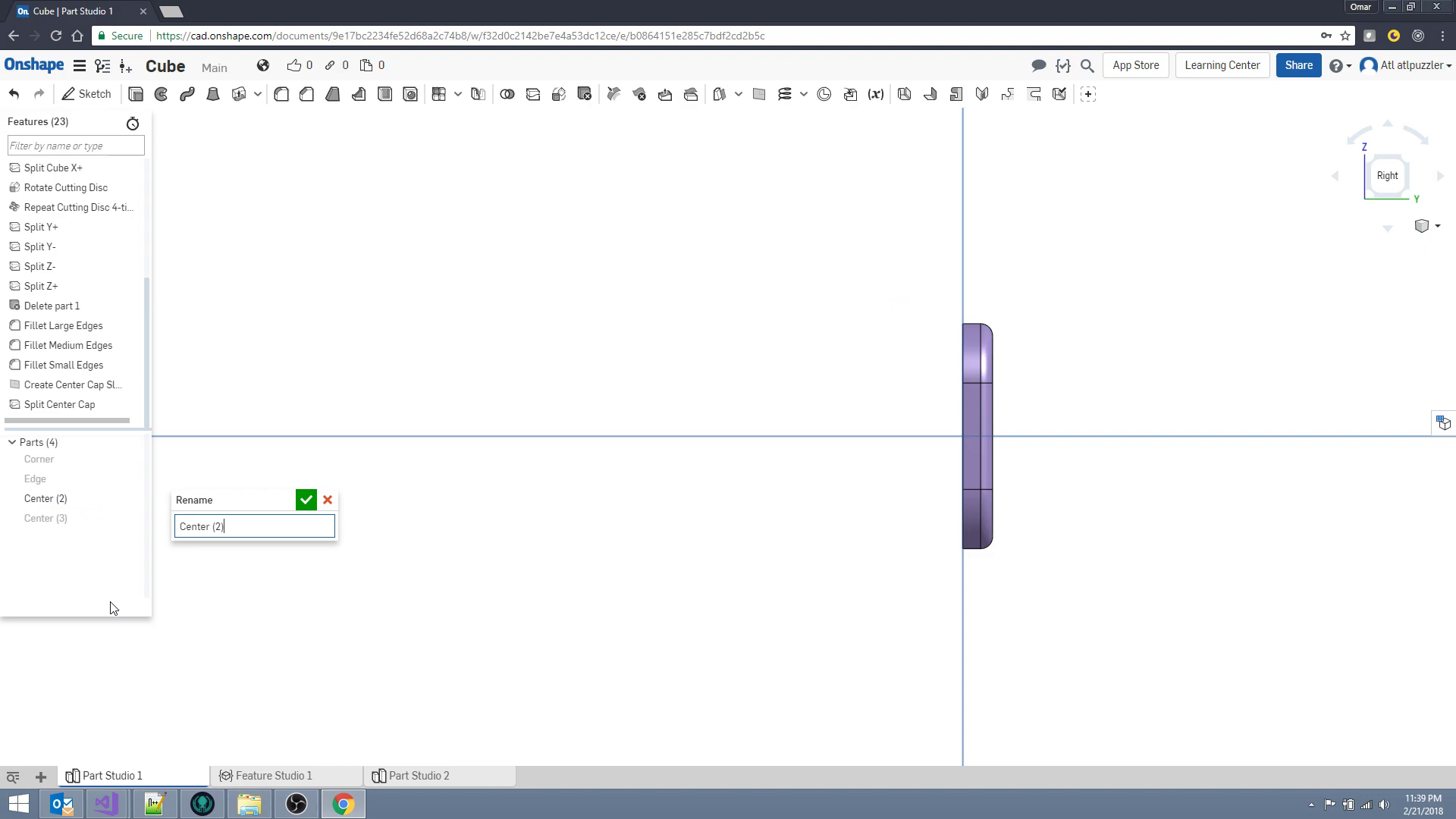
{"action": "type", "text": "Center Cap"}
{"action": "key", "text": "Return"}
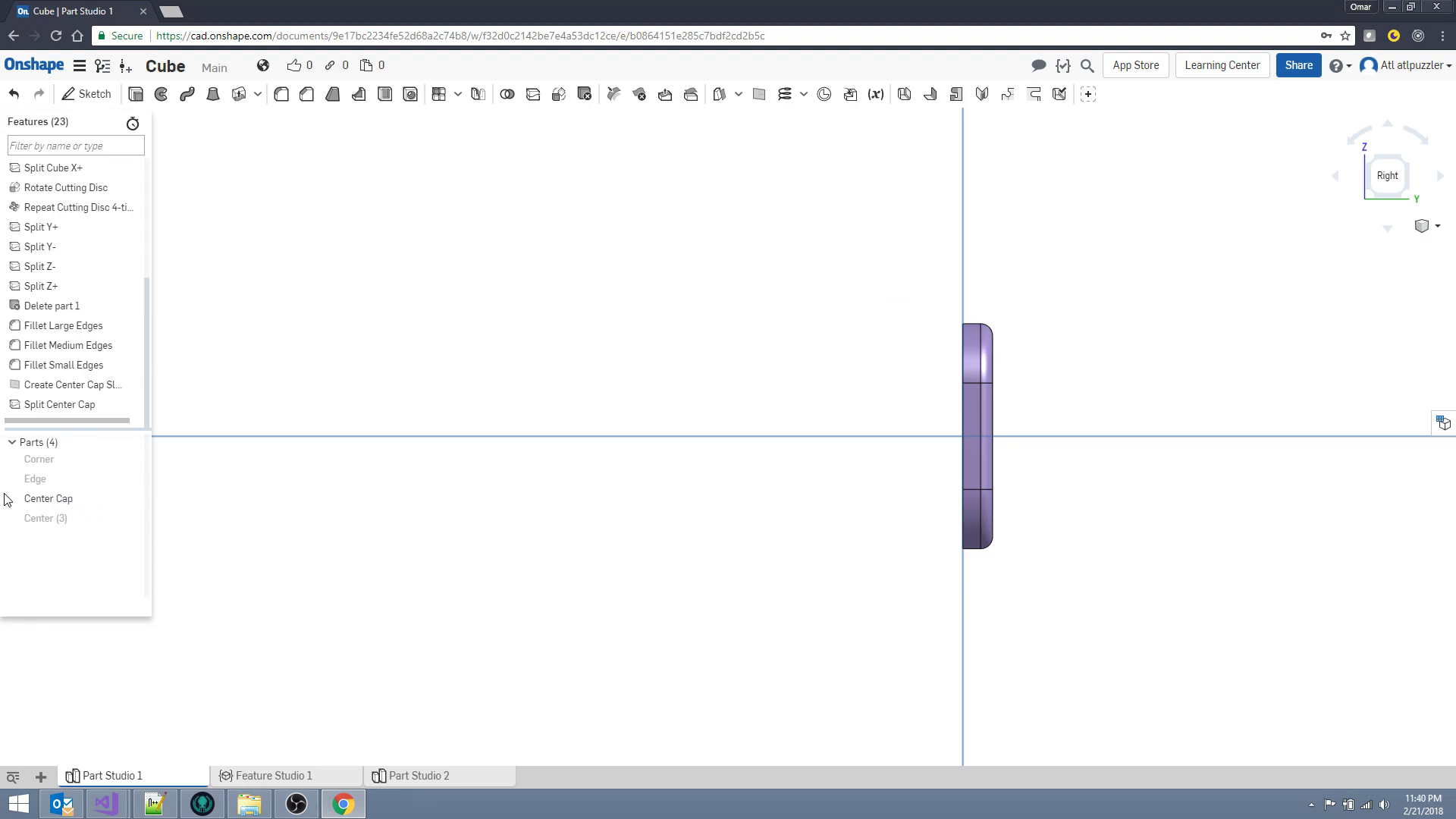
{"action": "right_click", "coordinate": [44, 521]}
{"action": "left_click", "coordinate": [48, 534]}
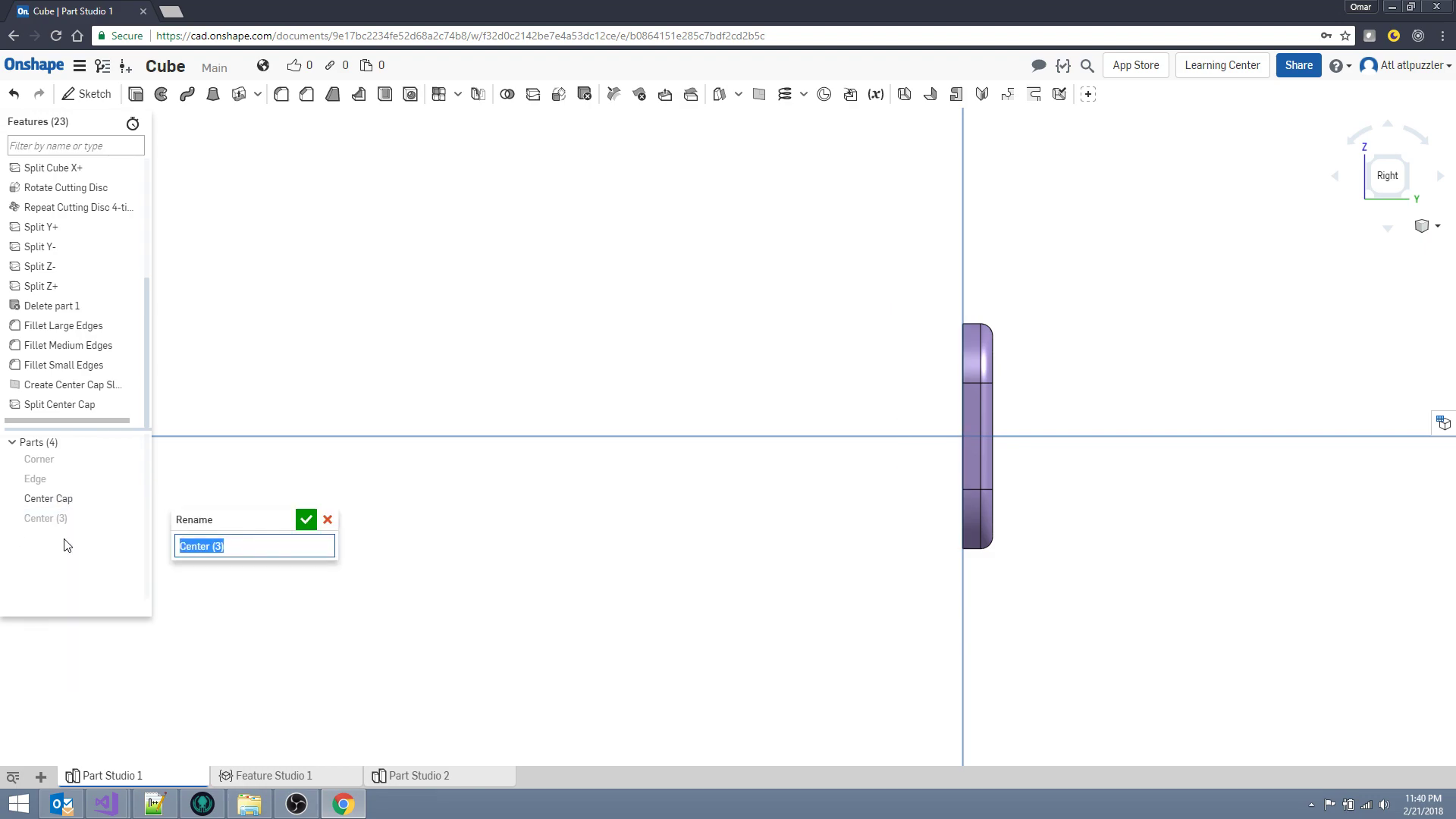
{"action": "key", "text": "End"}
{"action": "key", "text": "BackSpace"}
{"action": "key", "text": "Return"}
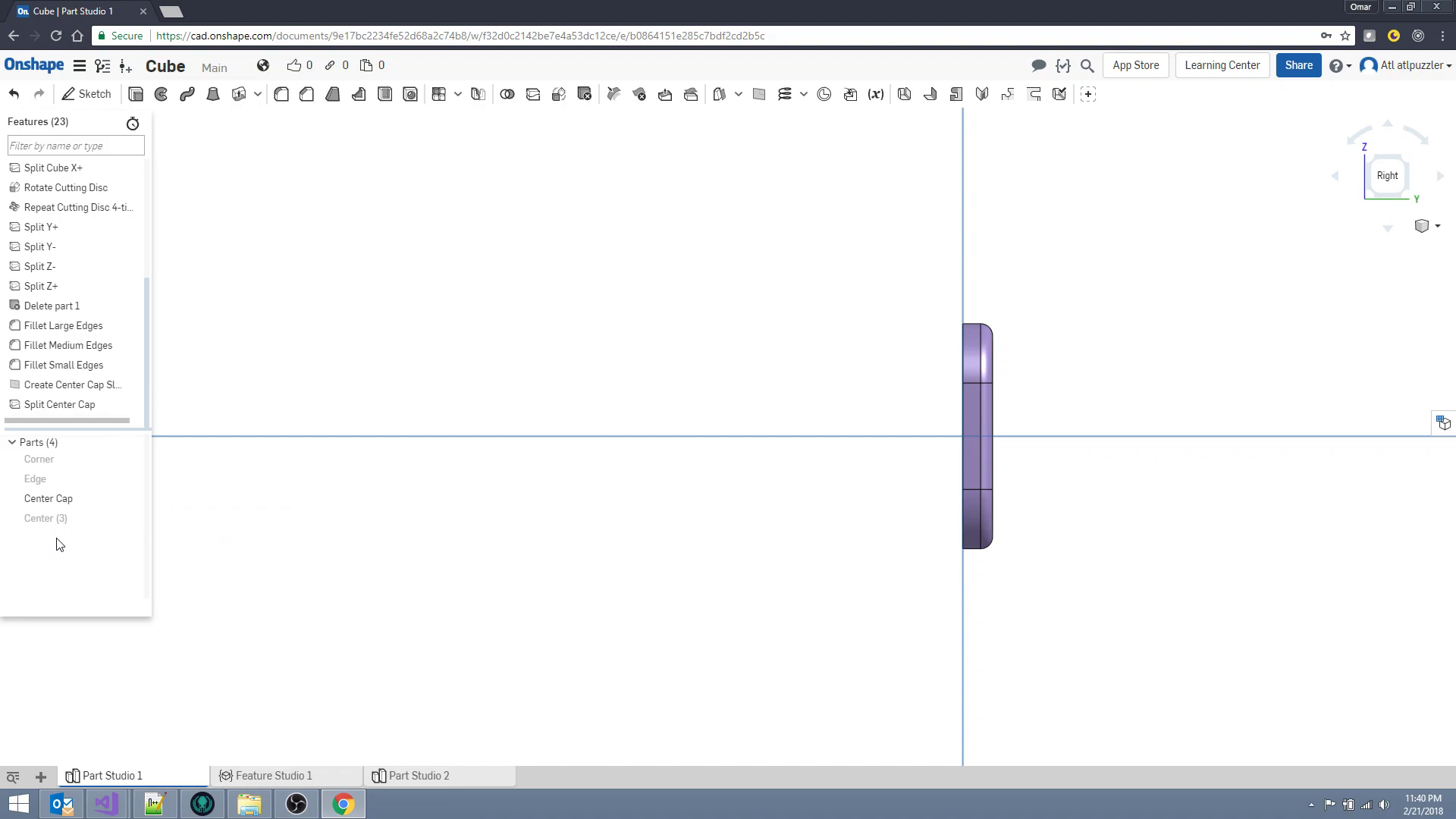
{"action": "left_click", "coordinate": [132, 501]}
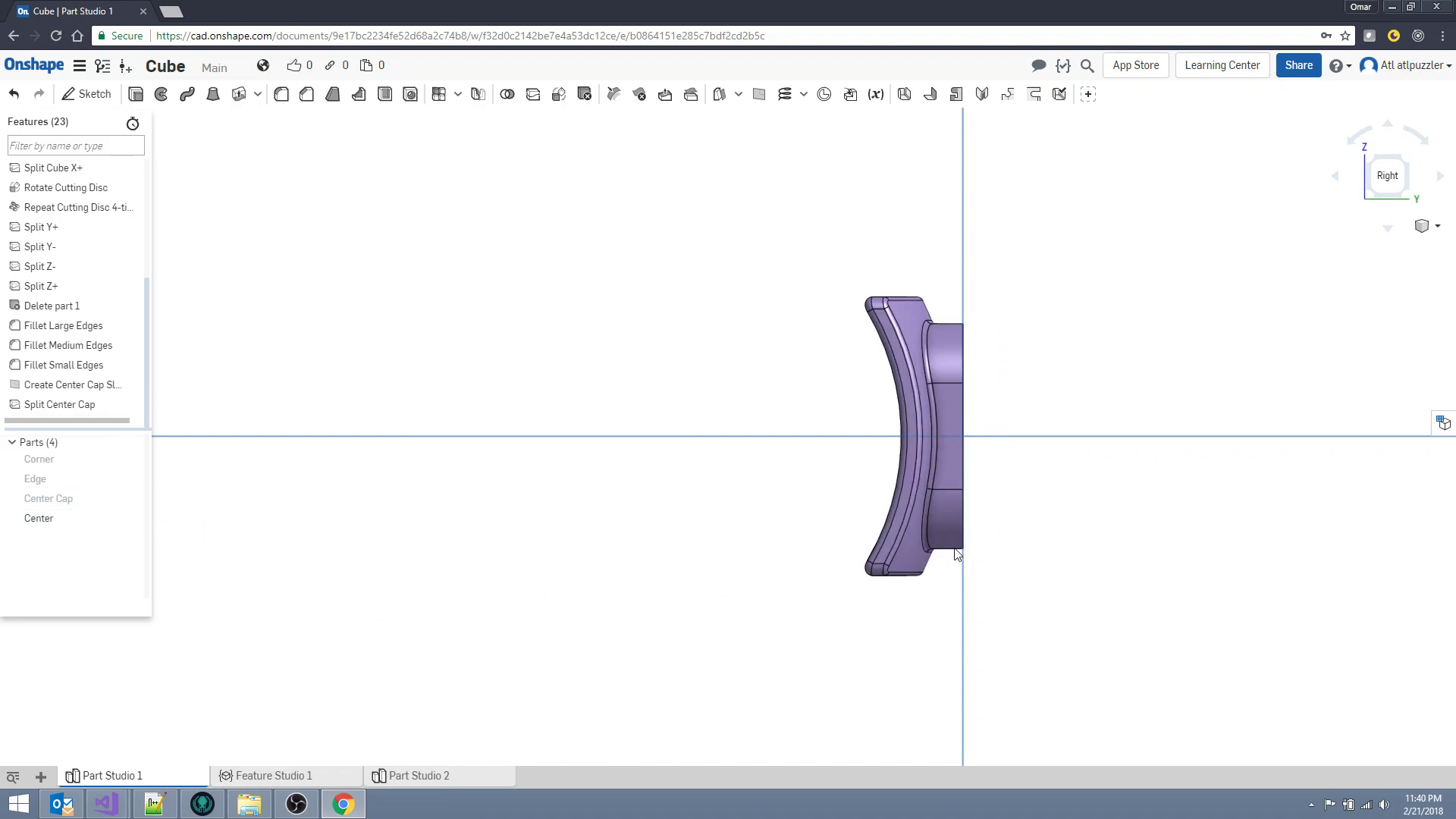
{"action": "right_click_drag", "start_coordinate": [959, 559], "coordinate": [997, 511]}
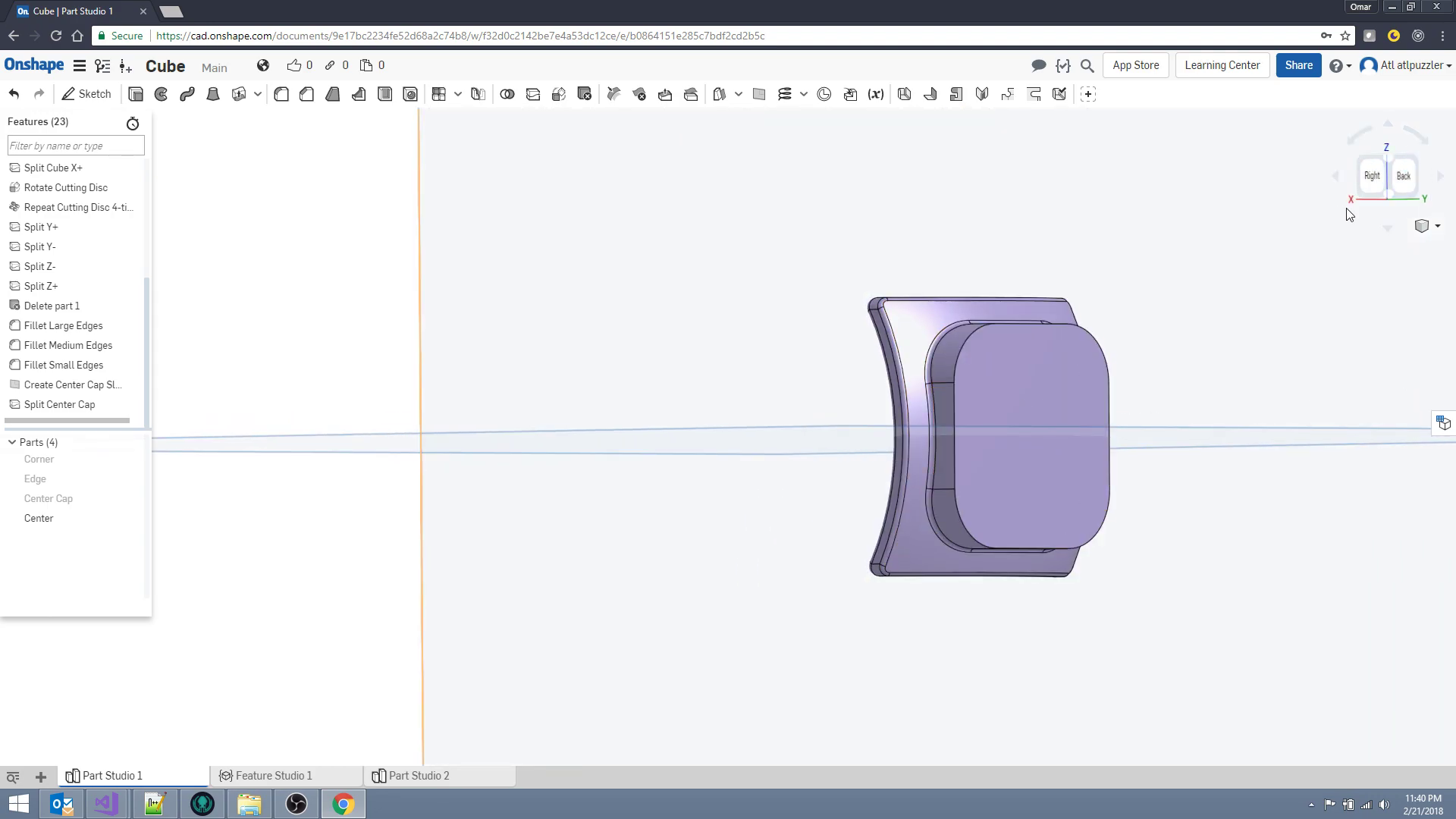
{"action": "left_click", "coordinate": [1400, 165]}
{"action": "scroll", "coordinate": [854, 434], "scroll_direction": "up", "scroll_amount": 6}
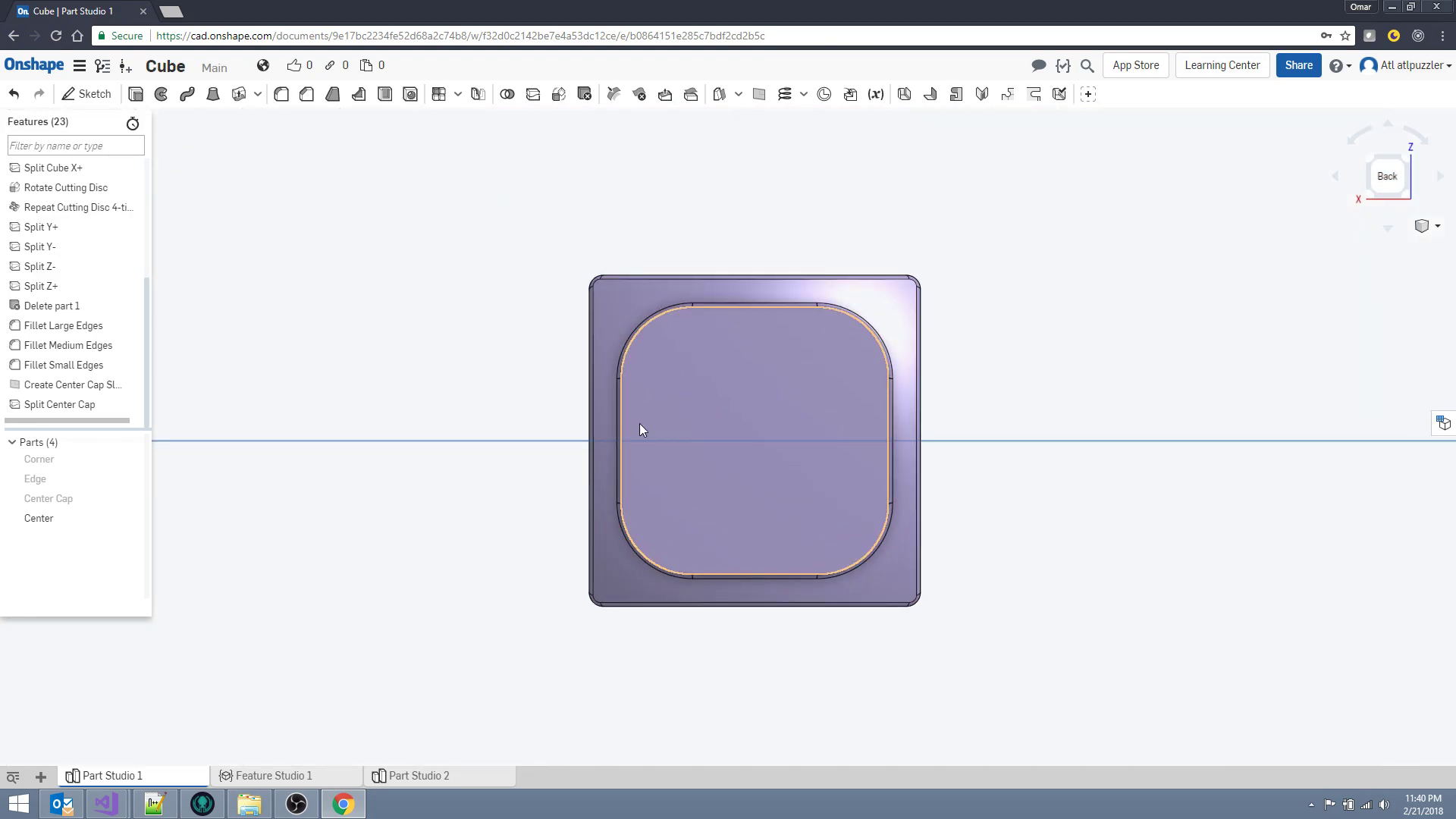
{"action": "scroll", "coordinate": [680, 429], "scroll_direction": "up", "scroll_amount": 1}
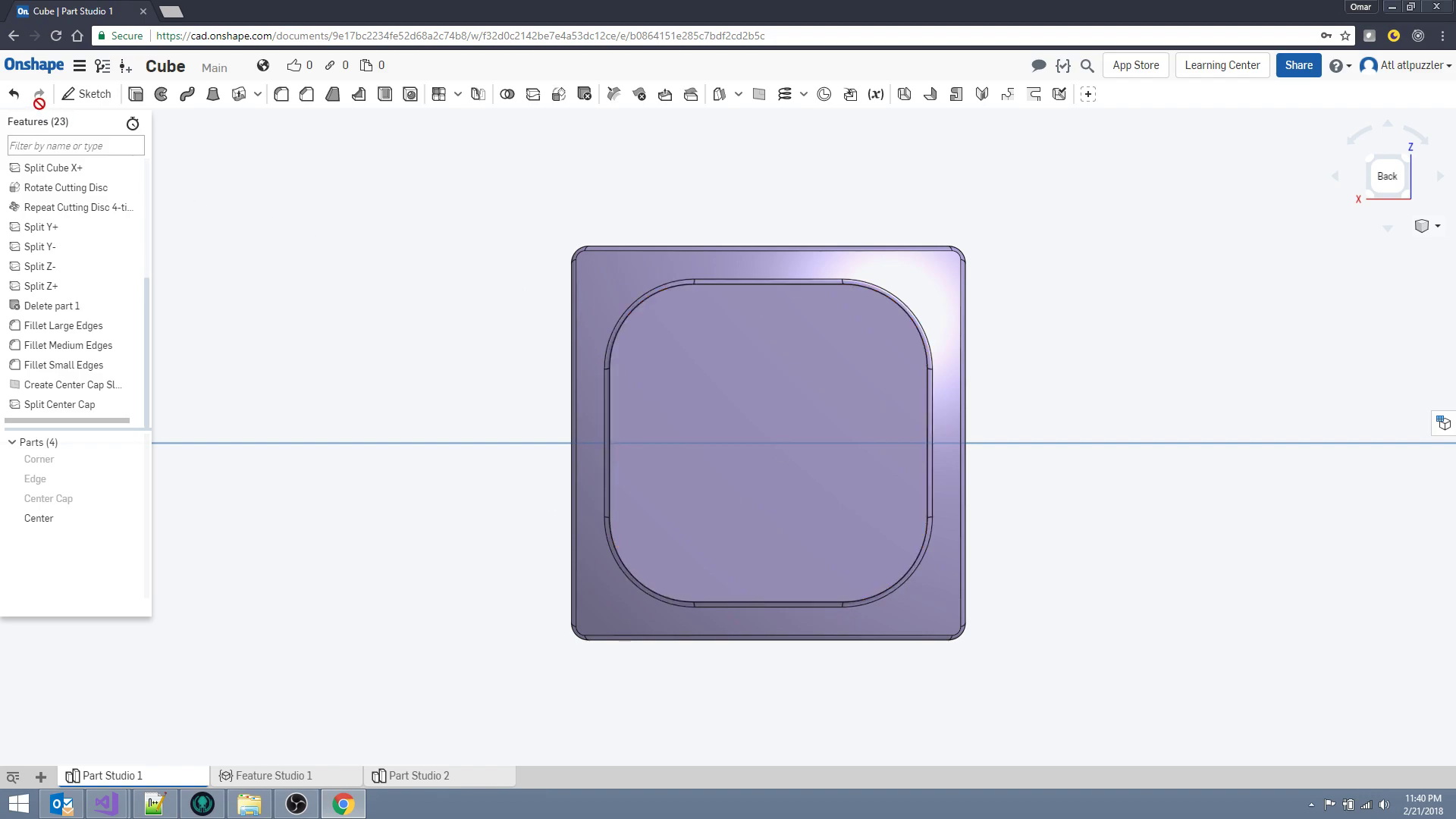
{"action": "left_click", "coordinate": [80, 94]}
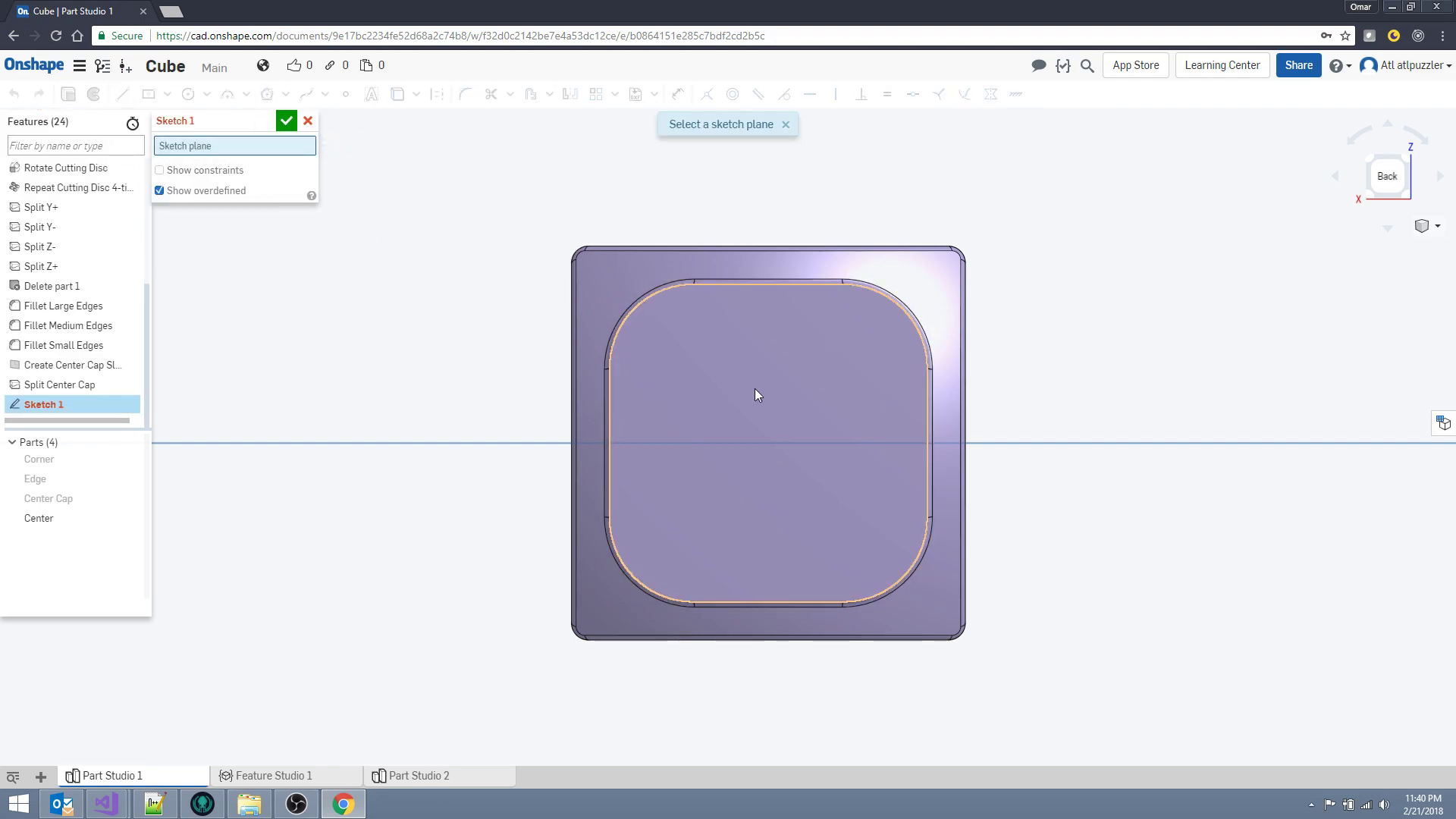
{"action": "left_click", "coordinate": [726, 395]}
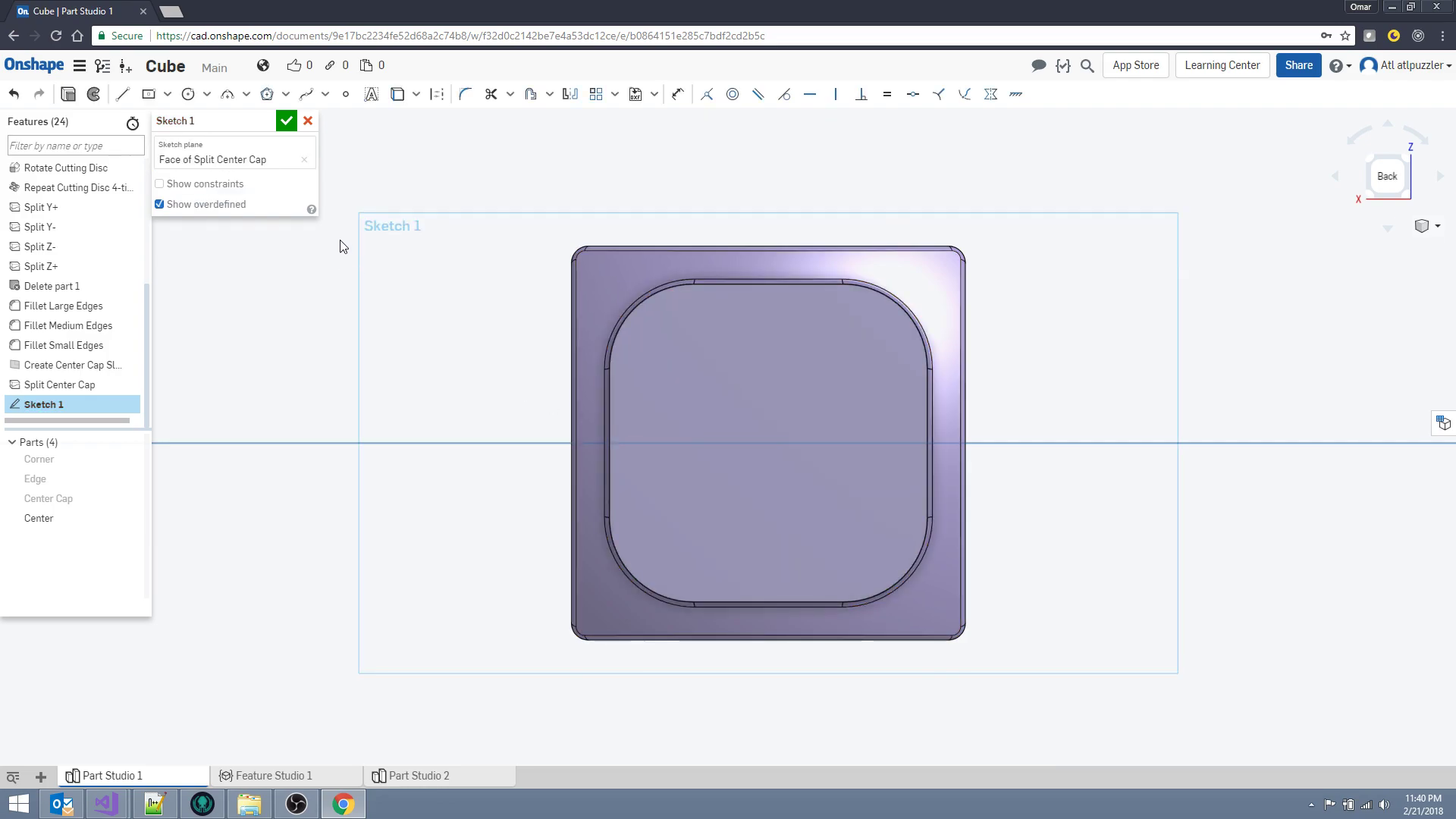
{"action": "left_click", "coordinate": [168, 99]}
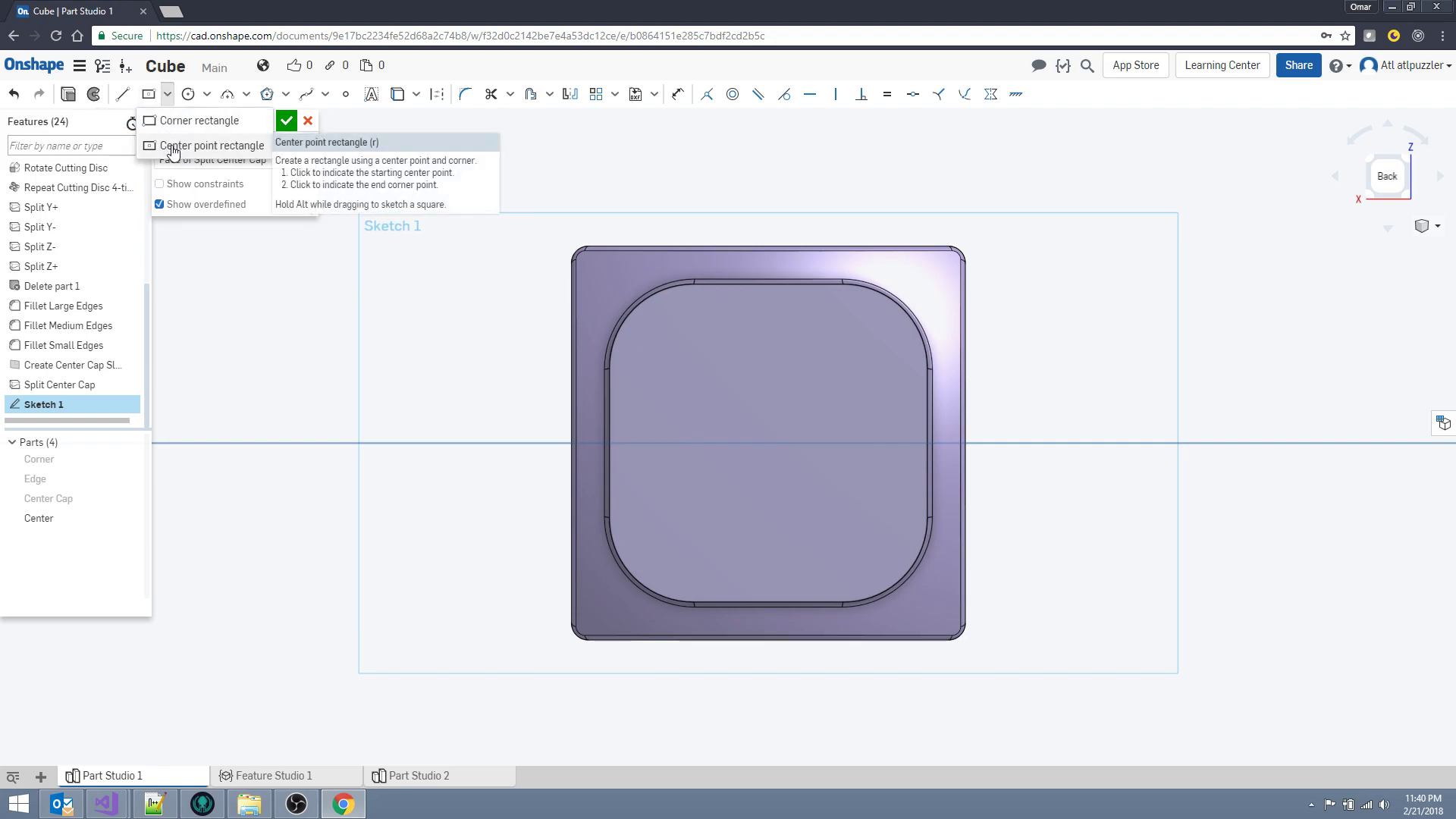
{"action": "left_click", "coordinate": [239, 144]}
{"action": "left_click", "coordinate": [307, 120]}
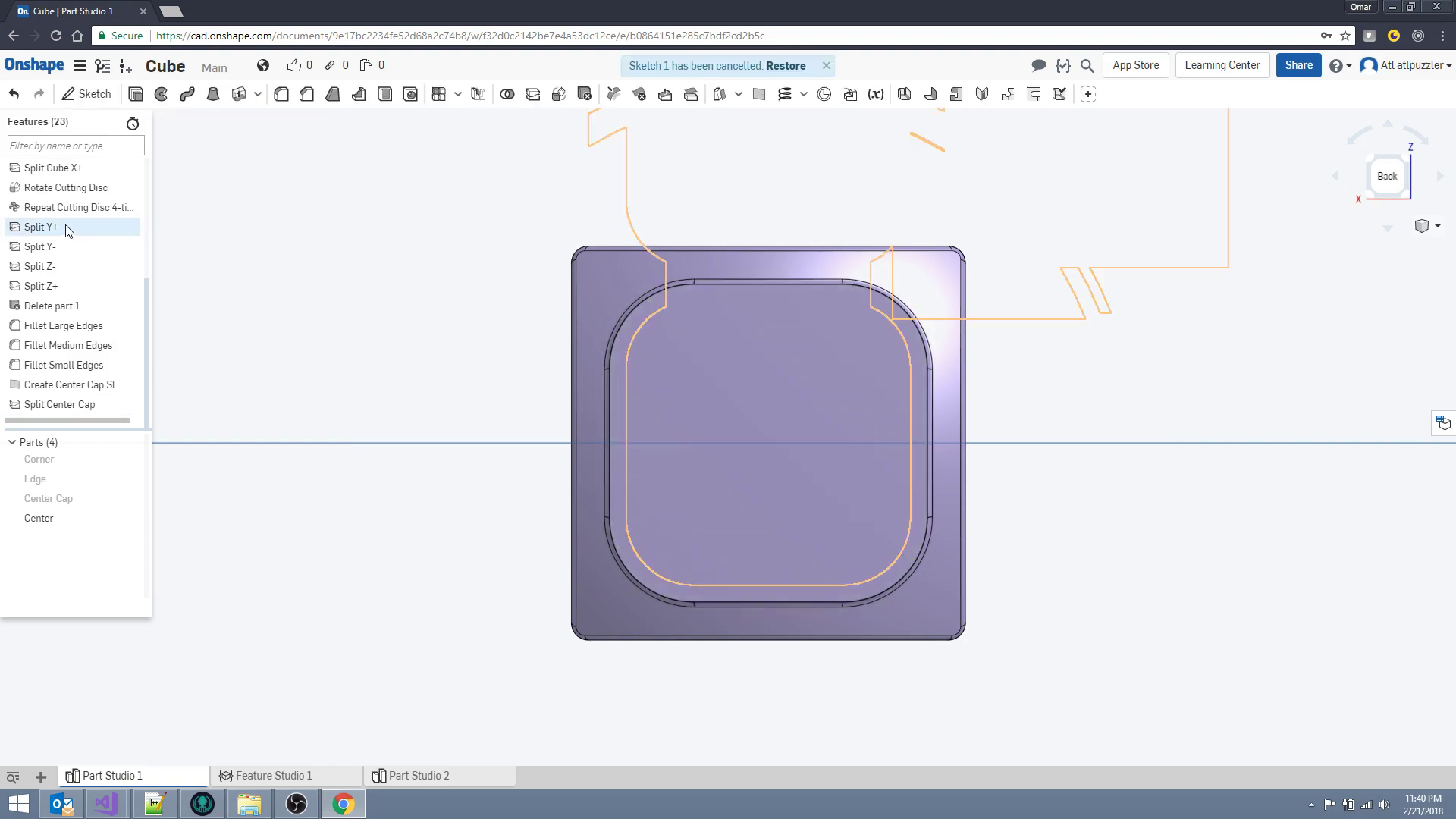
Show the origin and start a sketch on the part's back face.
{"action": "scroll", "coordinate": [50, 227], "scroll_direction": "up", "scroll_amount": 5}
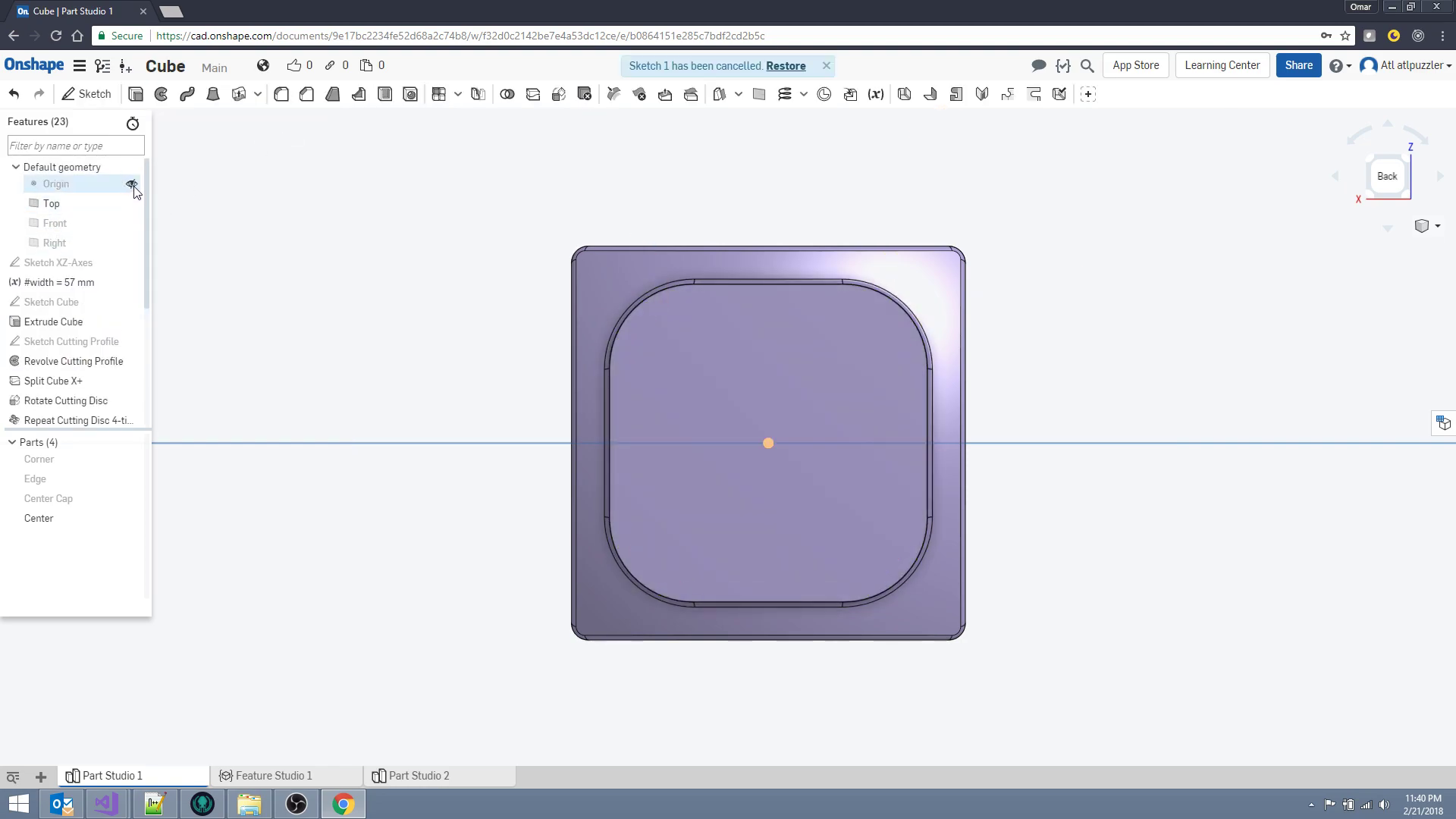
{"action": "left_click", "coordinate": [131, 184]}
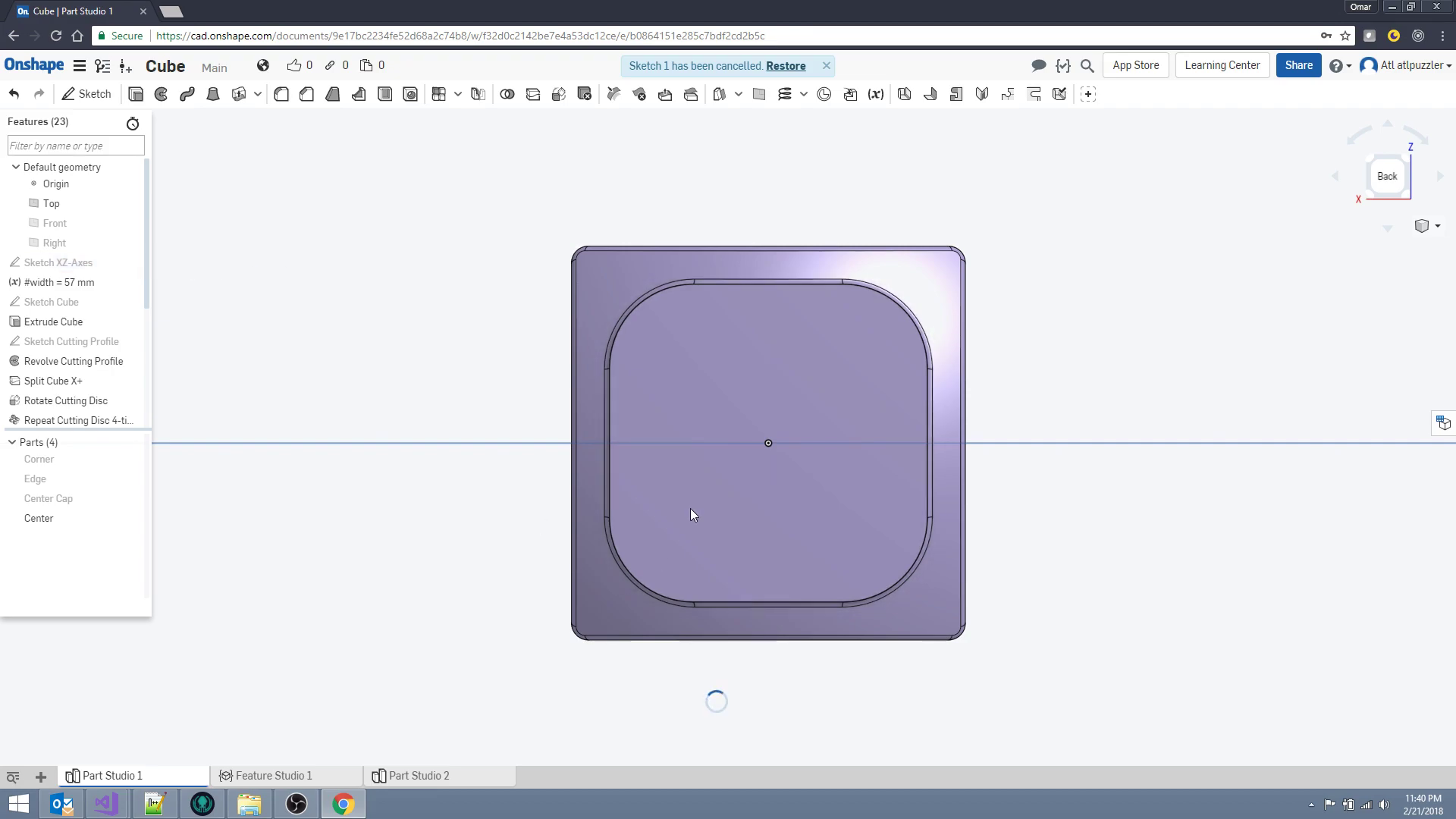
{"action": "left_click", "coordinate": [94, 94]}
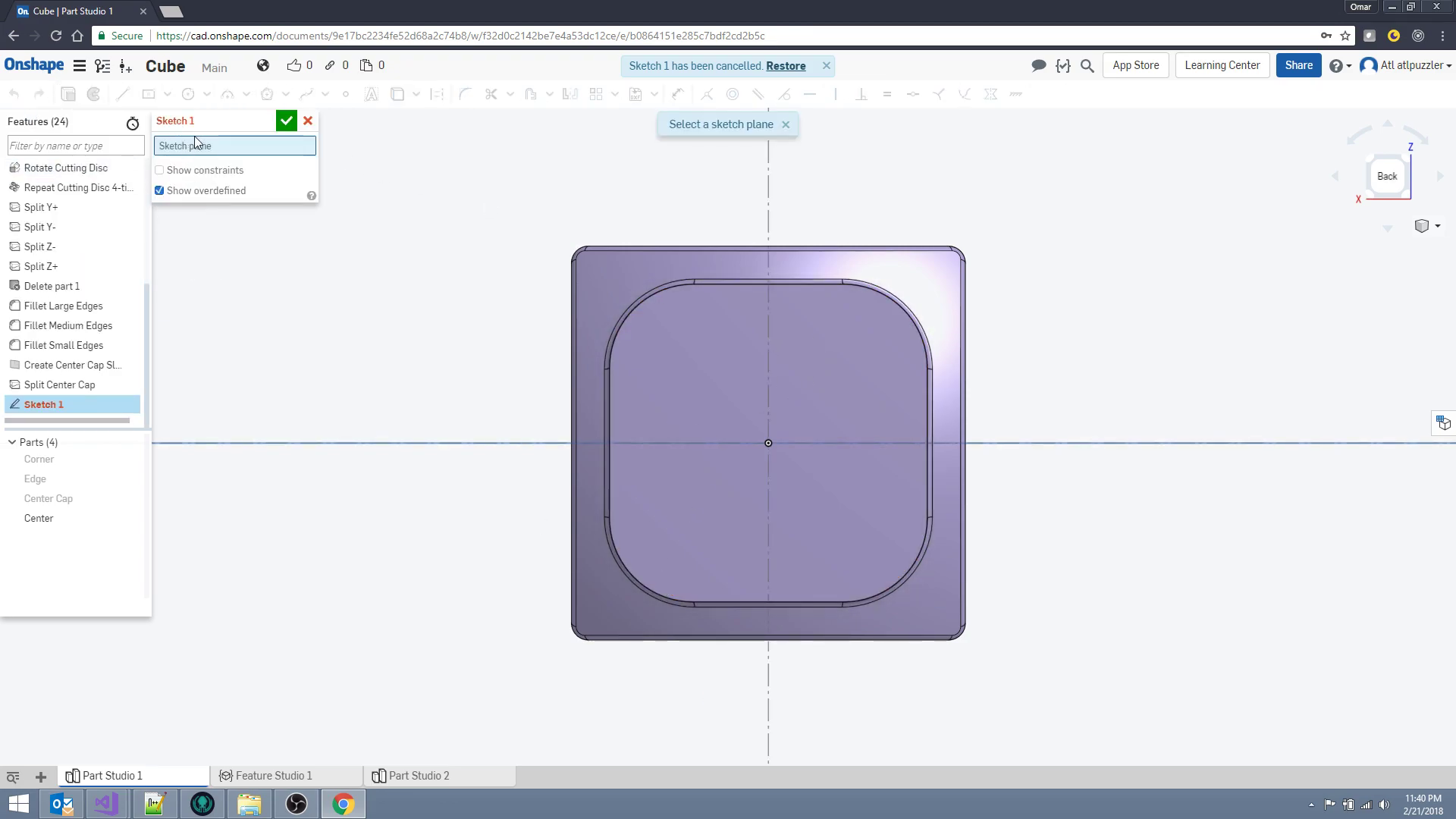
{"action": "left_click", "coordinate": [757, 436]}
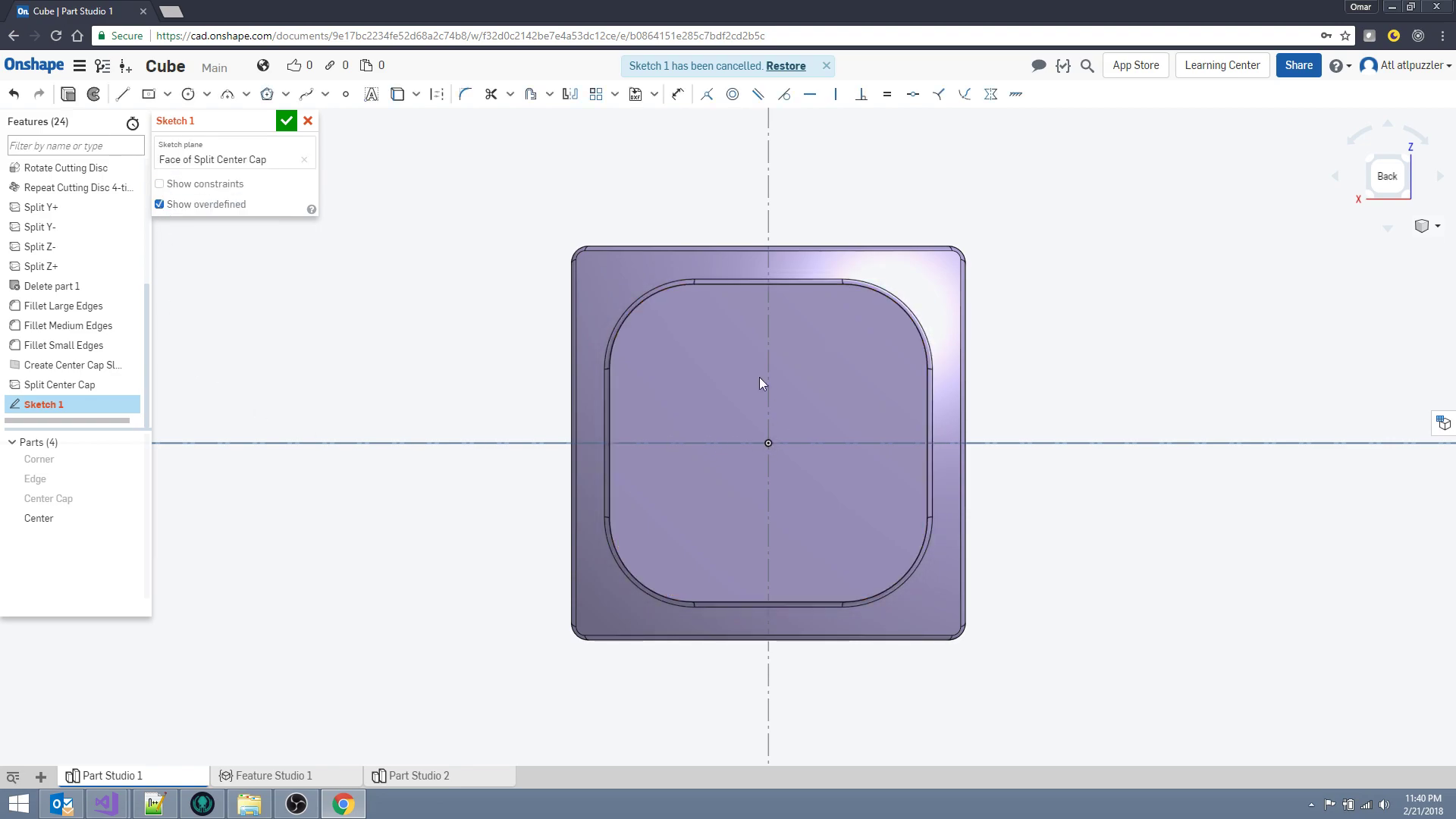
Draw a centre-point rectangle from the origin to a corner inside the recess.
{"action": "left_click", "coordinate": [167, 94]}
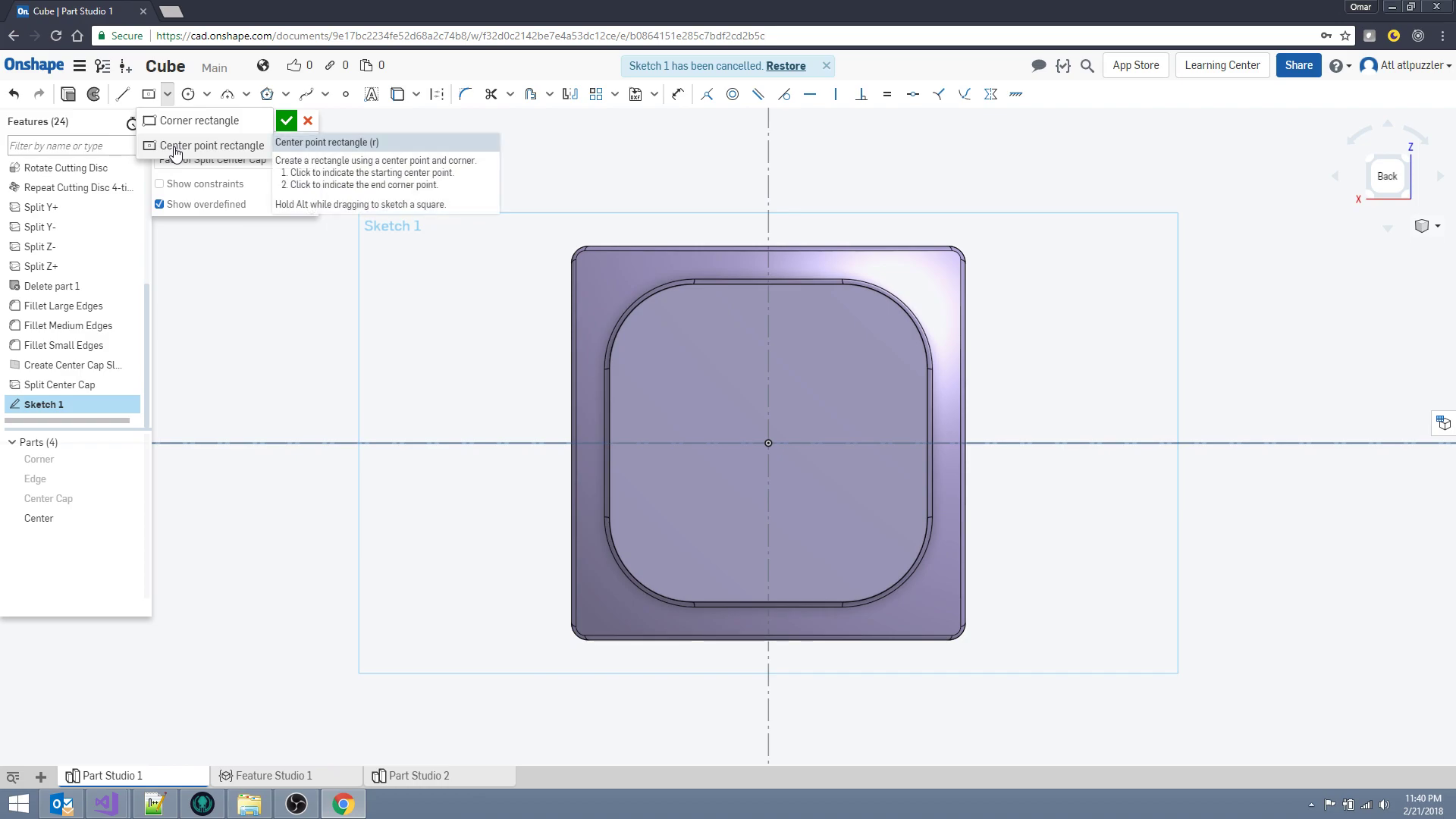
{"action": "left_click", "coordinate": [176, 150]}
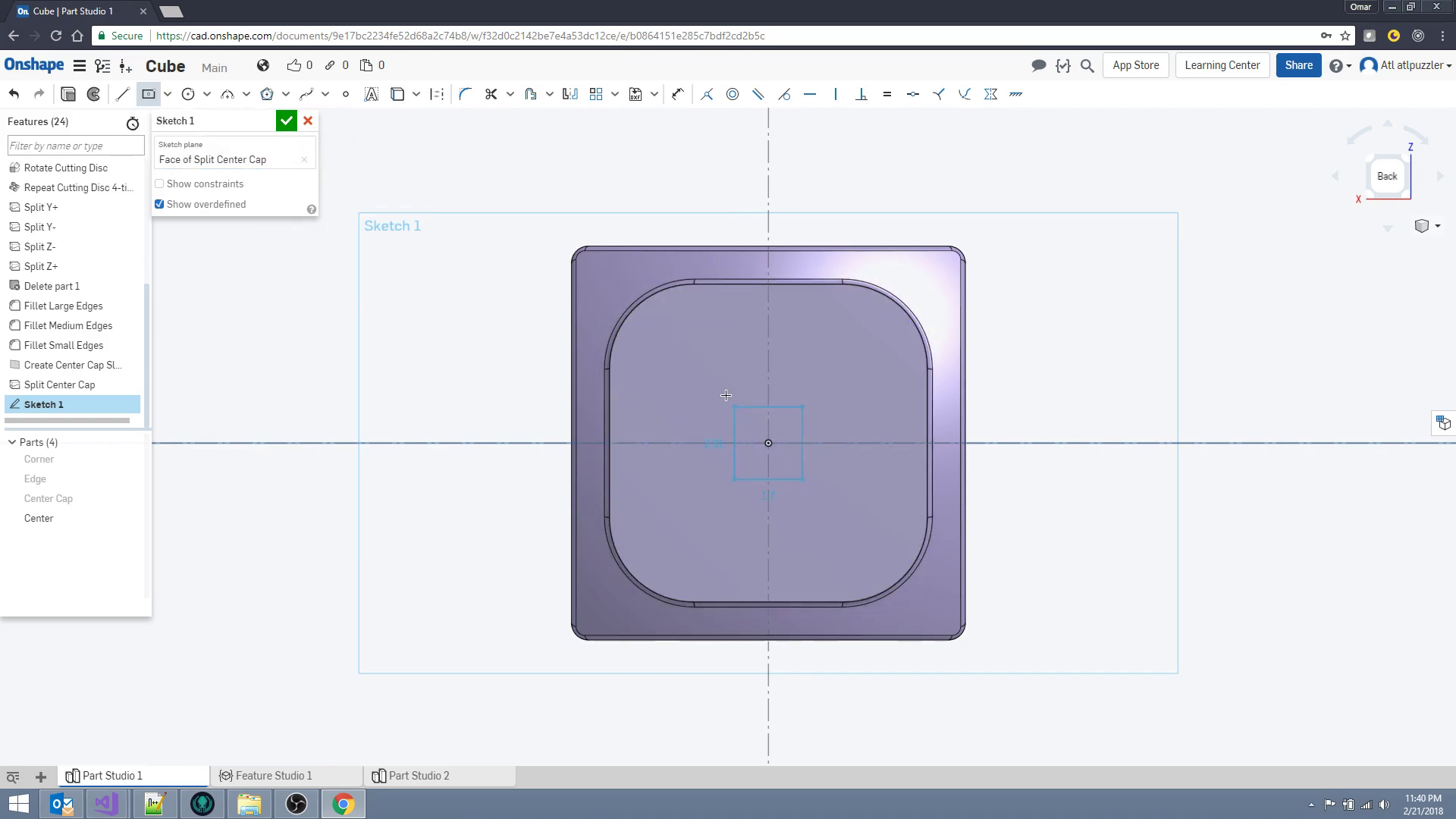
{"action": "left_click", "coordinate": [614, 279]}
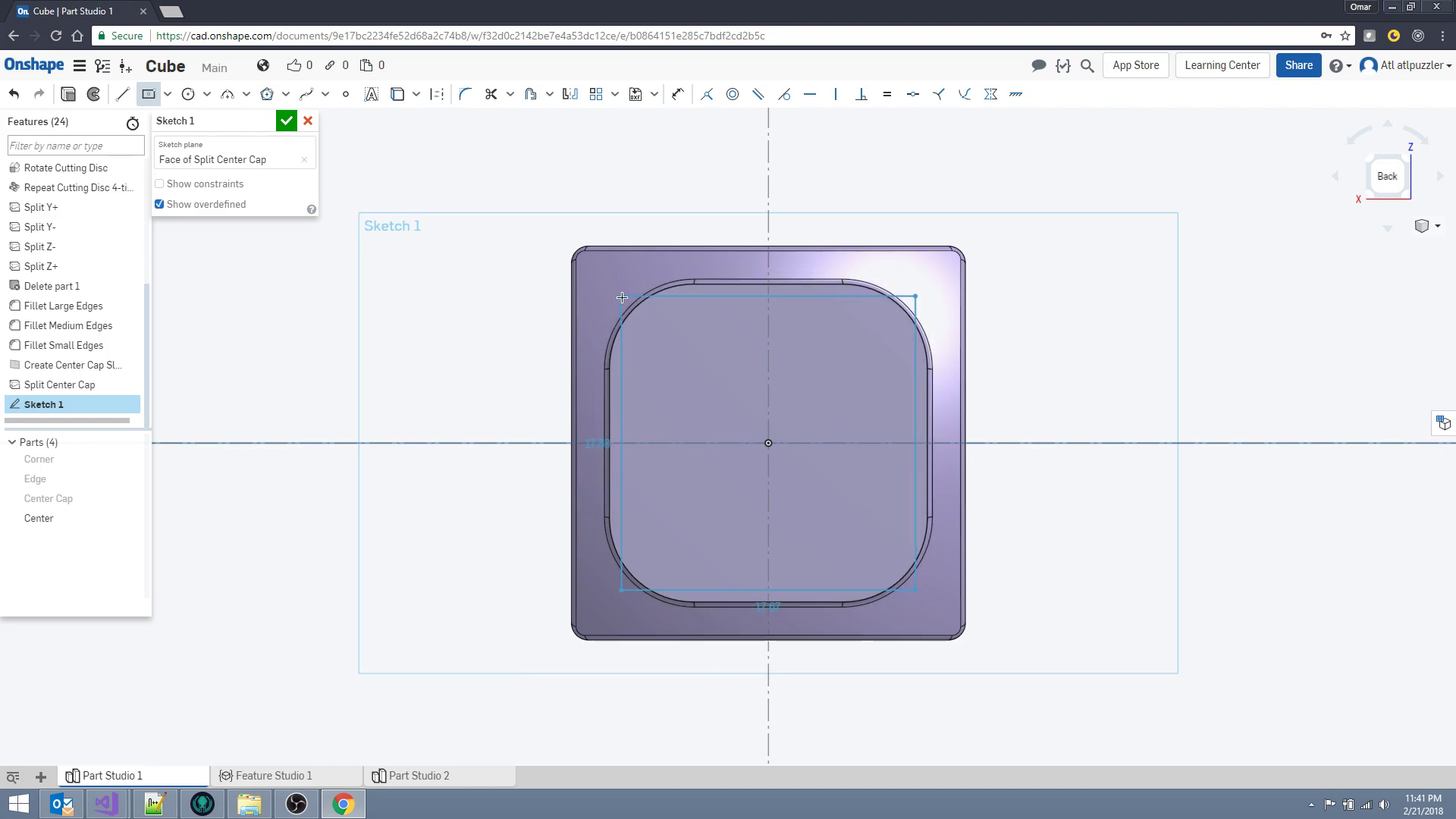
{"action": "left_click", "coordinate": [622, 297]}
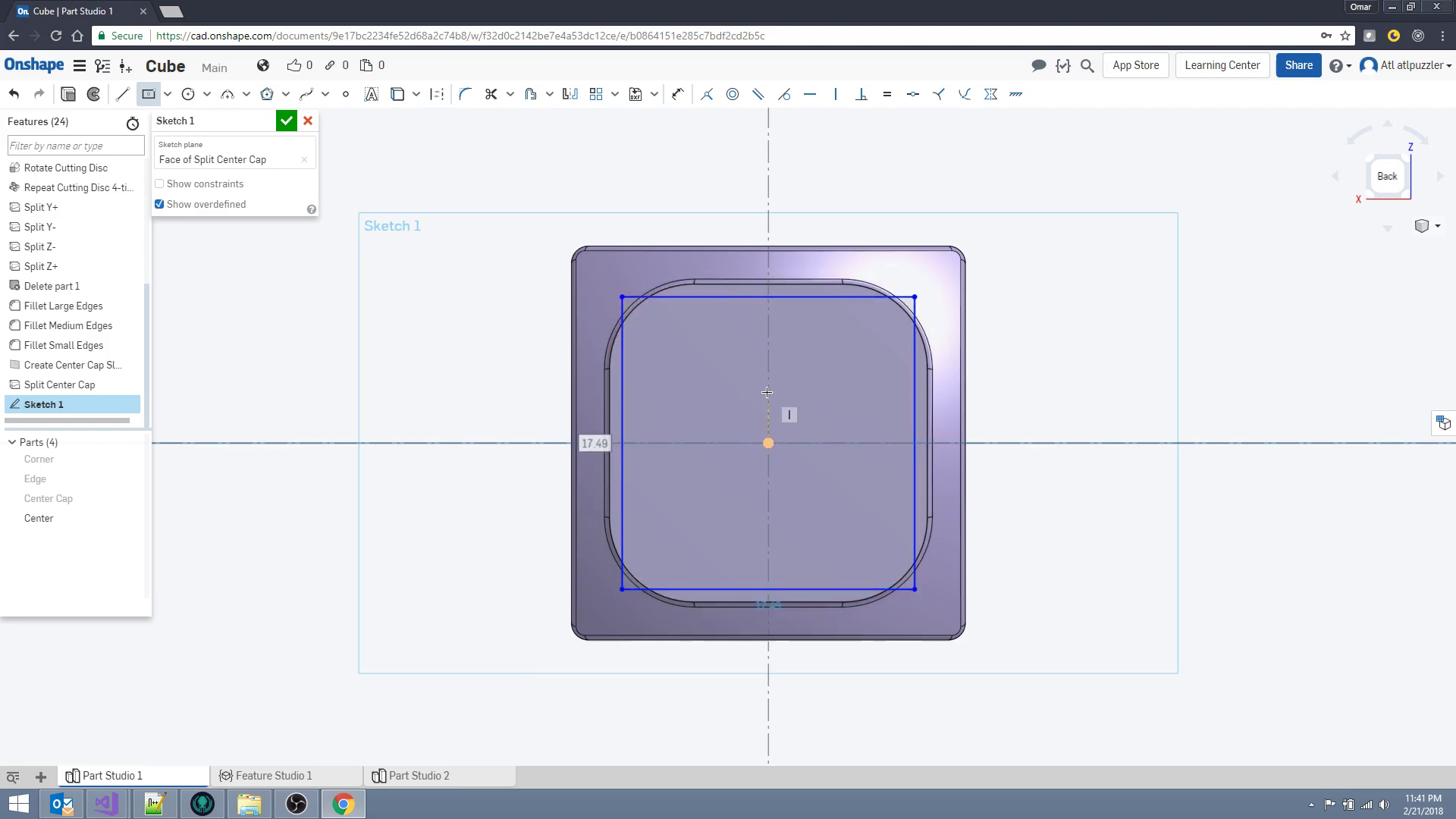
{"action": "key", "text": "Escape"}
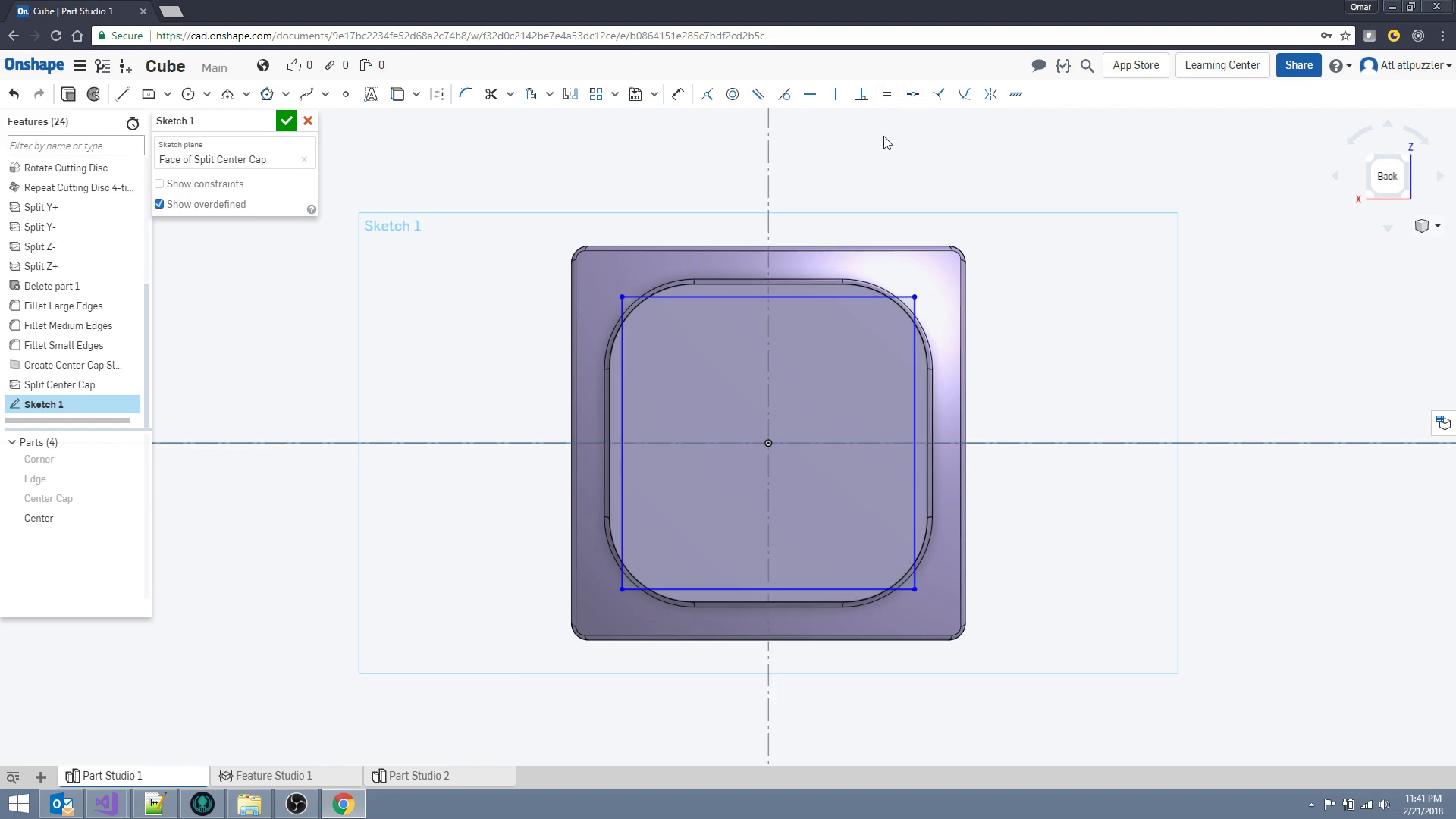
Make the rectangle's top and left sides equal, turning it into a square.
{"action": "left_click", "coordinate": [828, 299]}
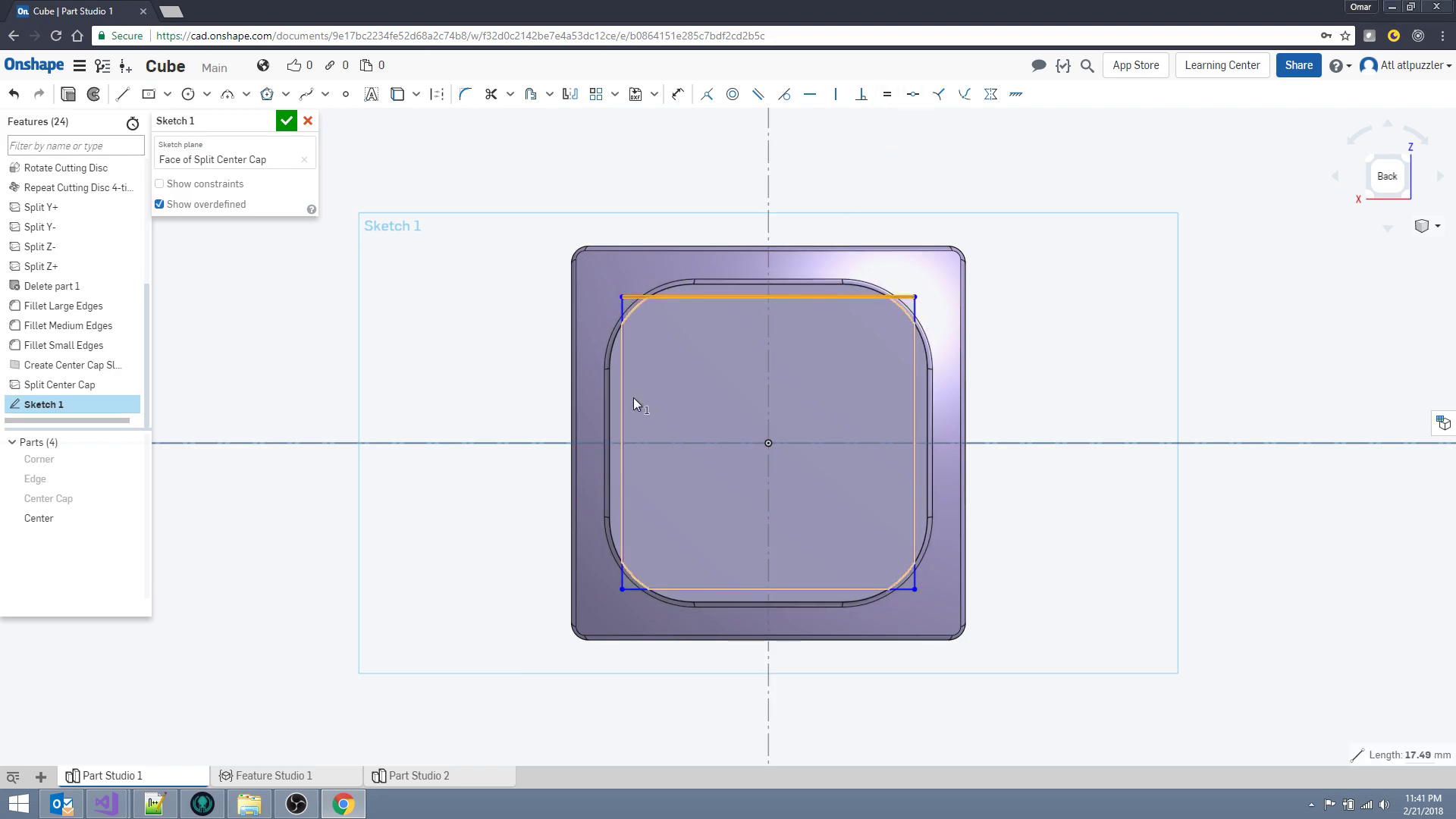
{"action": "left_click", "coordinate": [621, 399]}
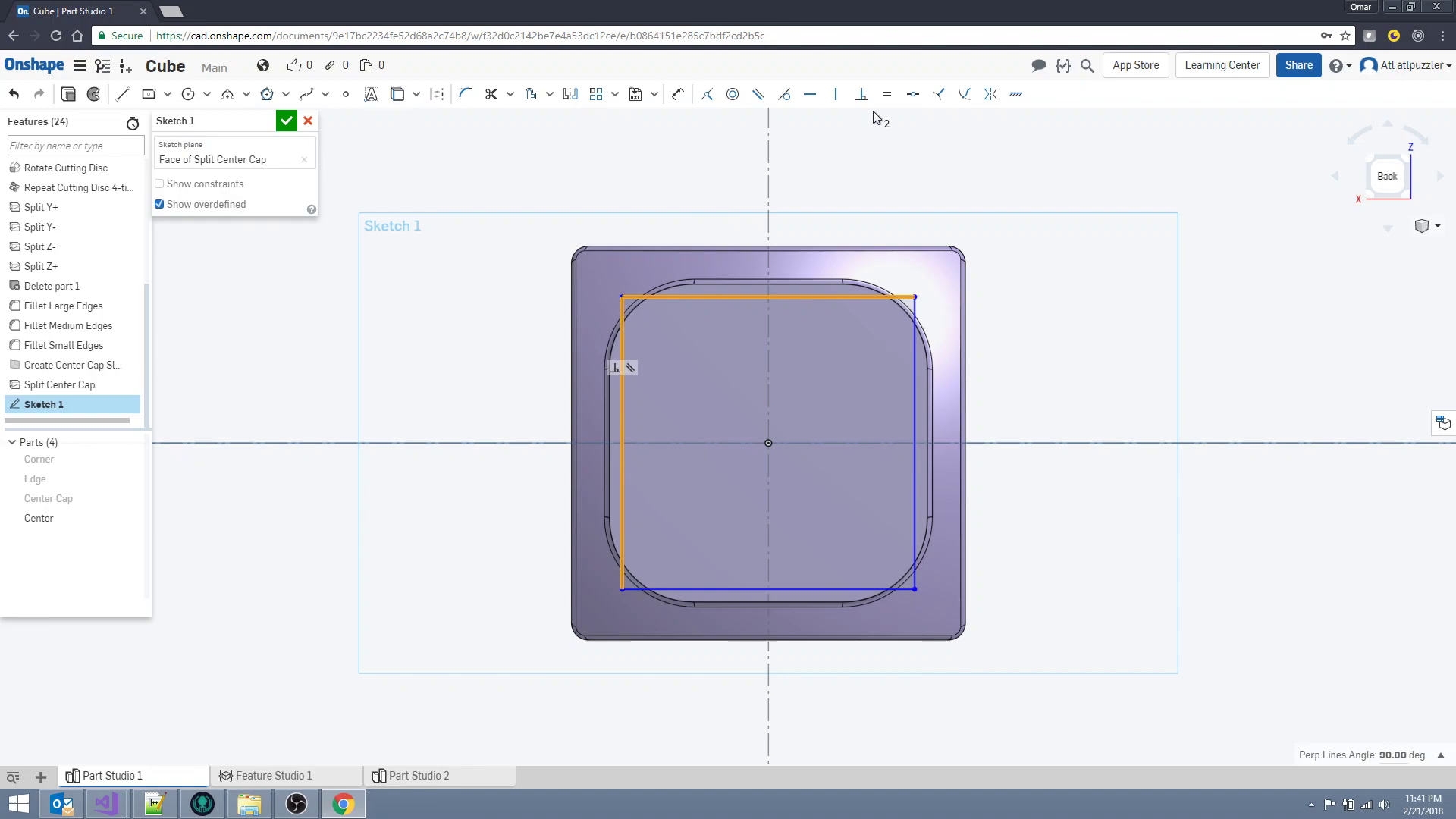
{"action": "left_click", "coordinate": [886, 94]}
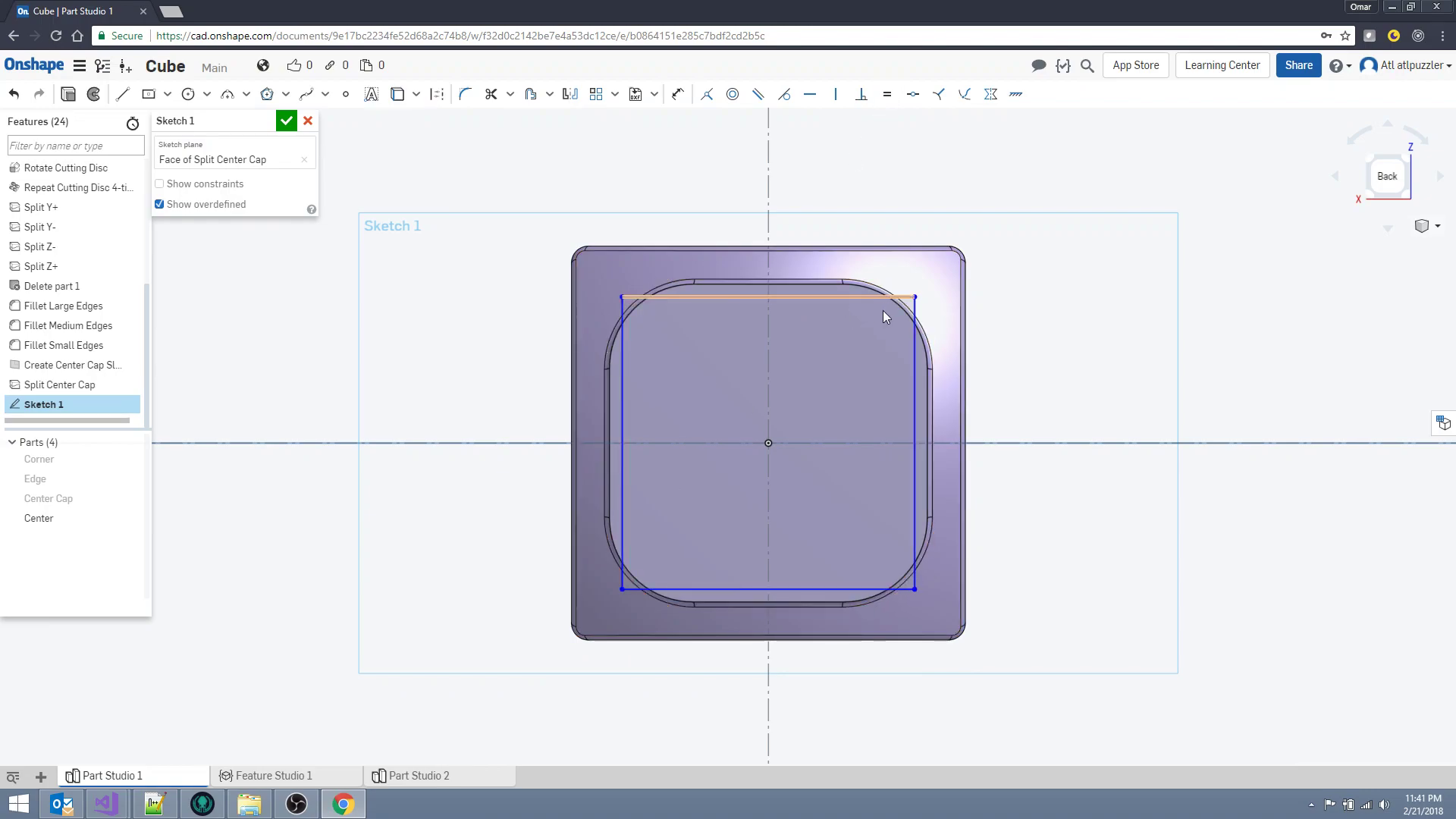
{"action": "mouse_move", "coordinate": [914, 302]}
{"action": "left_mouse_down"}
{"action": "mouse_move", "coordinate": [962, 244]}
{"action": "mouse_move", "coordinate": [860, 311]}
{"action": "mouse_move", "coordinate": [884, 328]}
{"action": "mouse_move", "coordinate": [885, 290]}
{"action": "mouse_move", "coordinate": [901, 294]}
{"action": "left_mouse_up"}
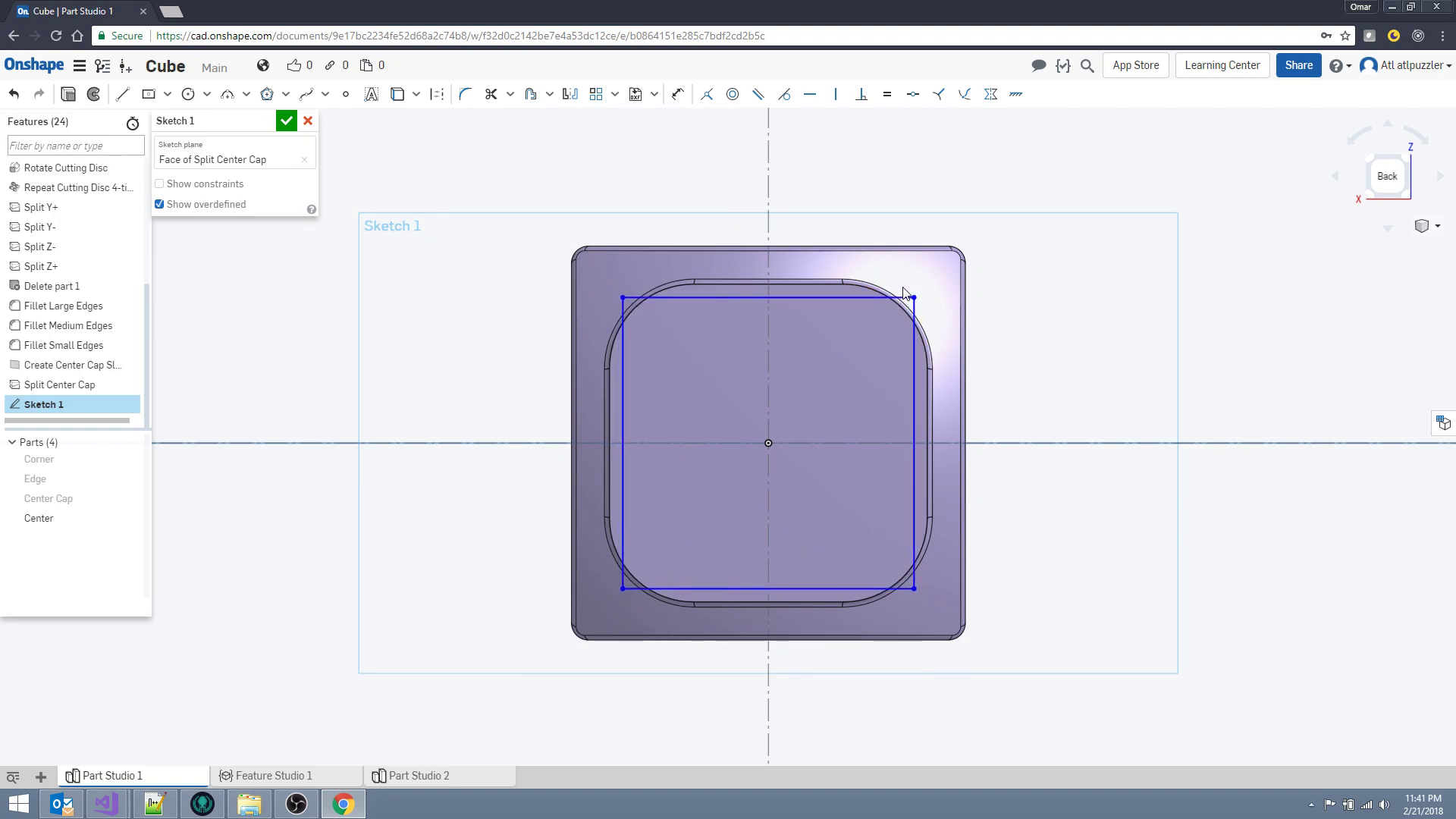
Dimension the square's width to 17 mm.
{"action": "left_click", "coordinate": [678, 95]}
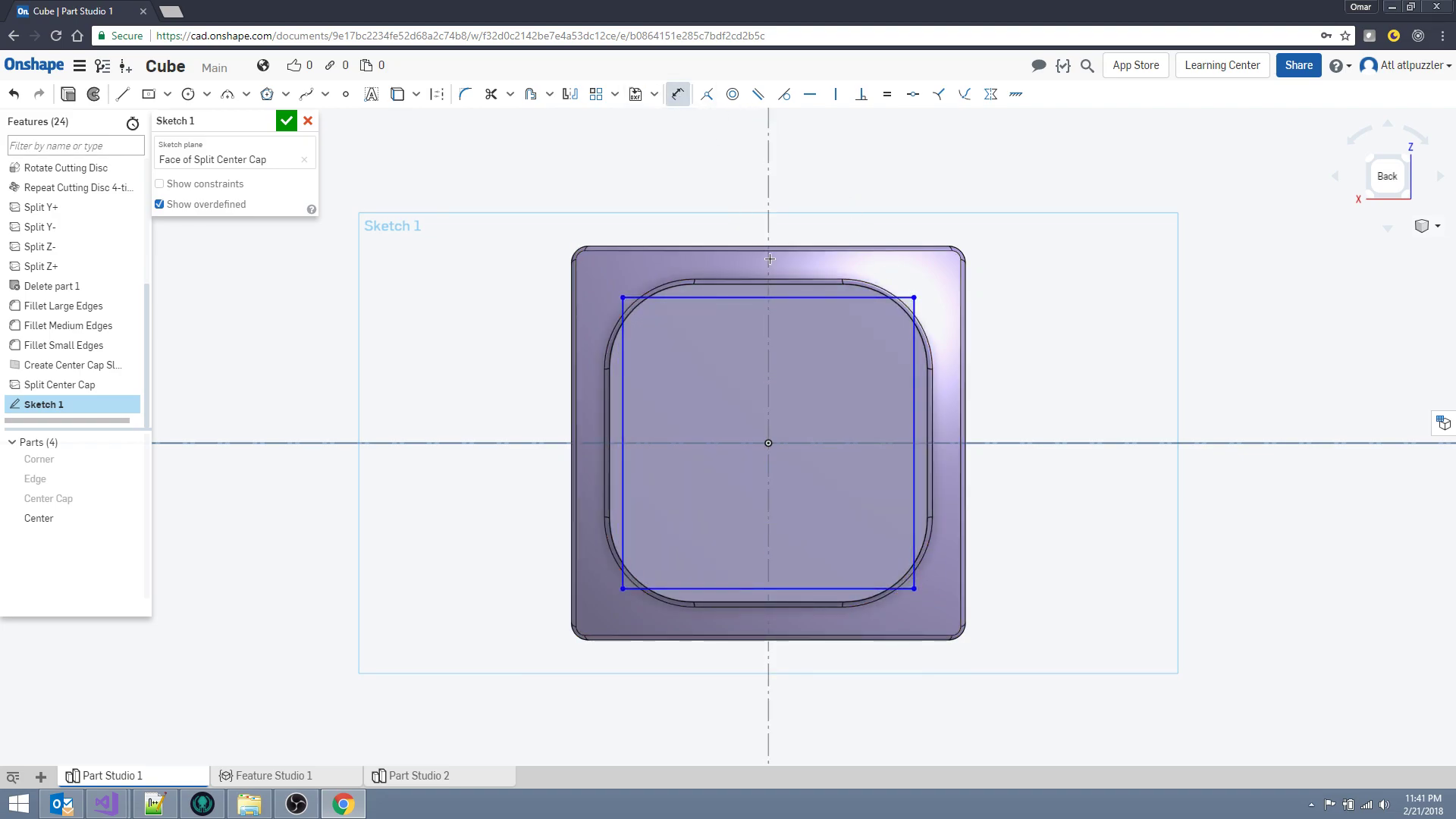
{"action": "left_click", "coordinate": [786, 297]}
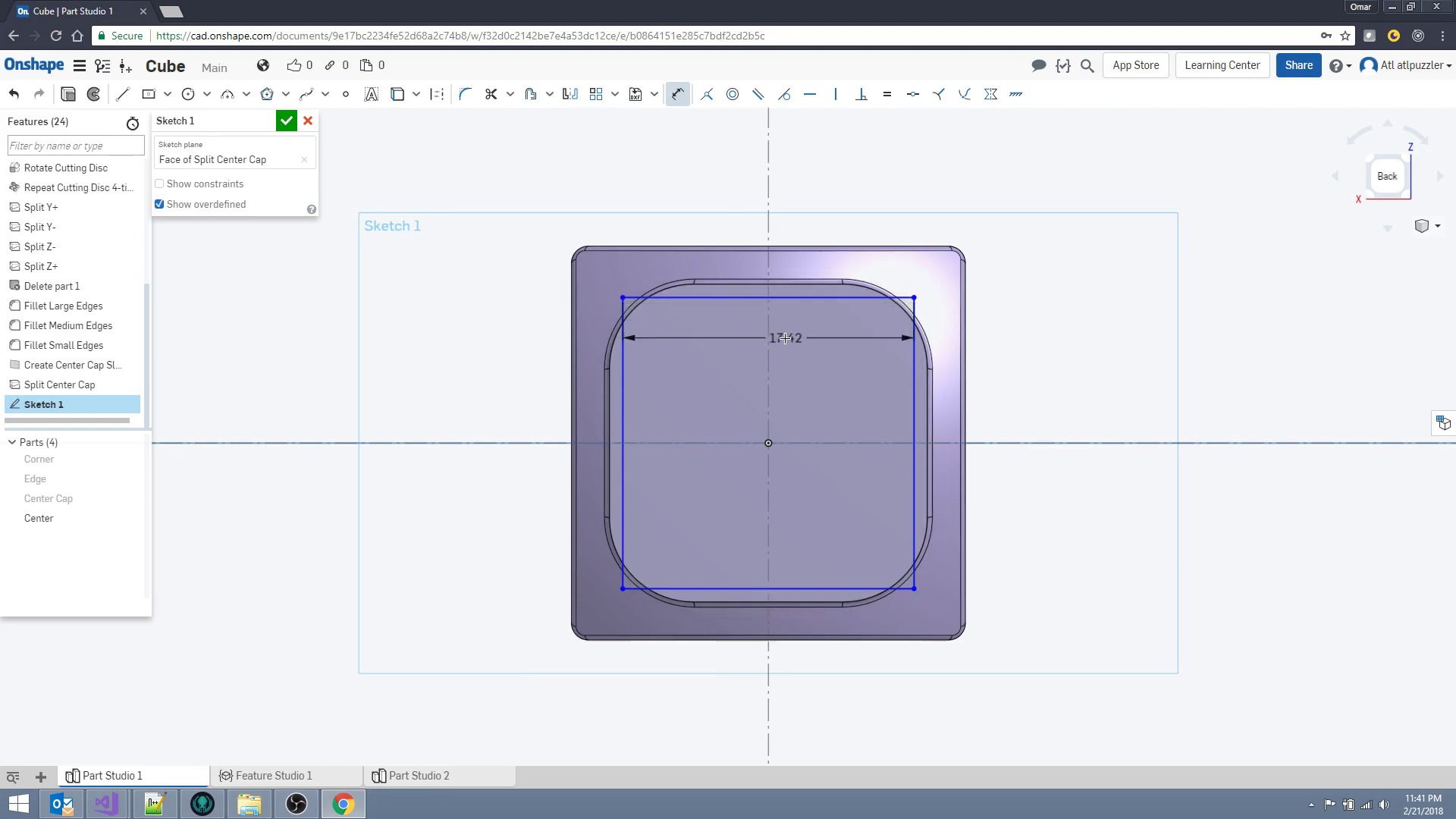
{"action": "left_click", "coordinate": [789, 338]}
{"action": "type", "text": "17"}
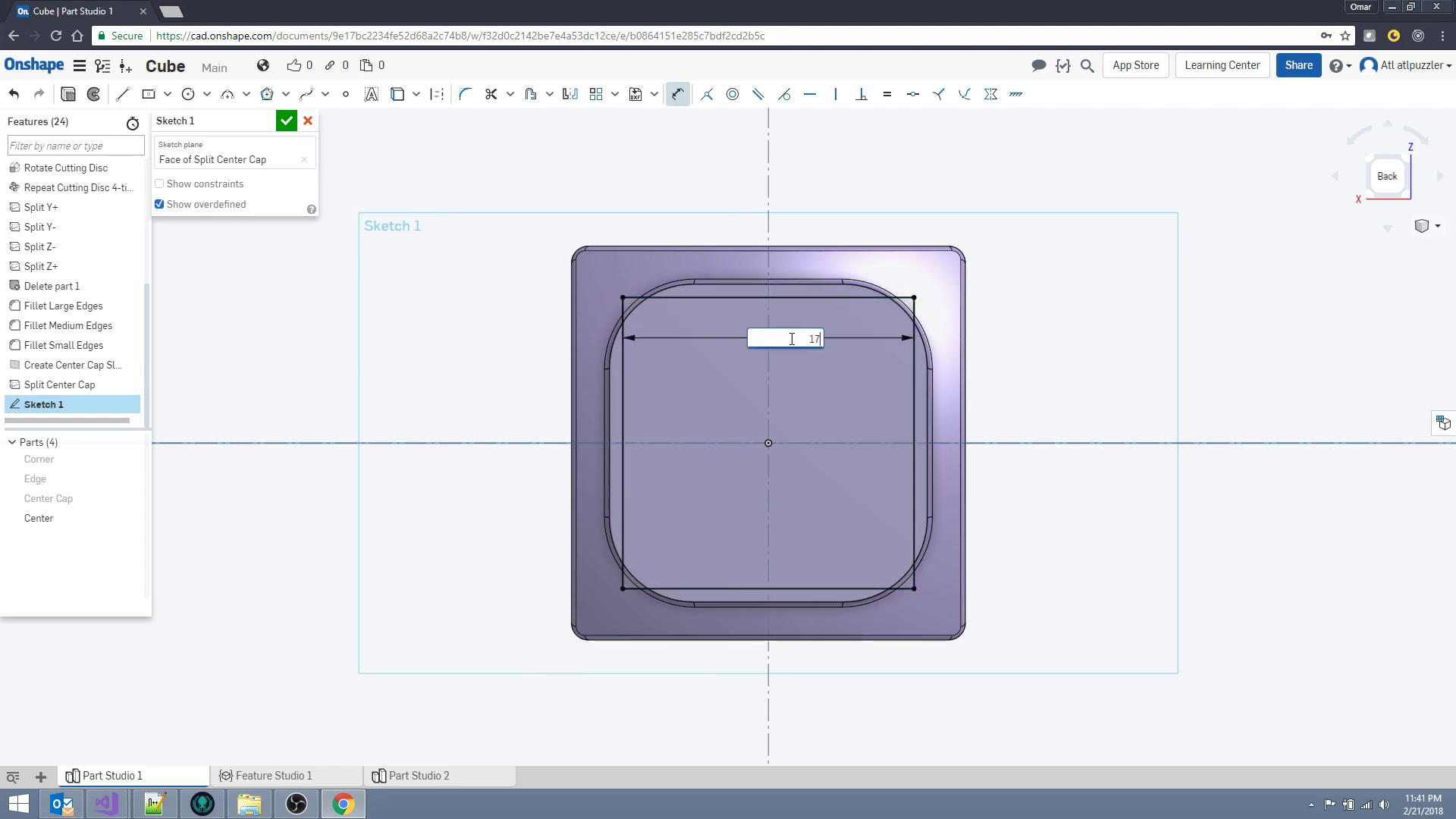
{"action": "key", "text": "Return"}
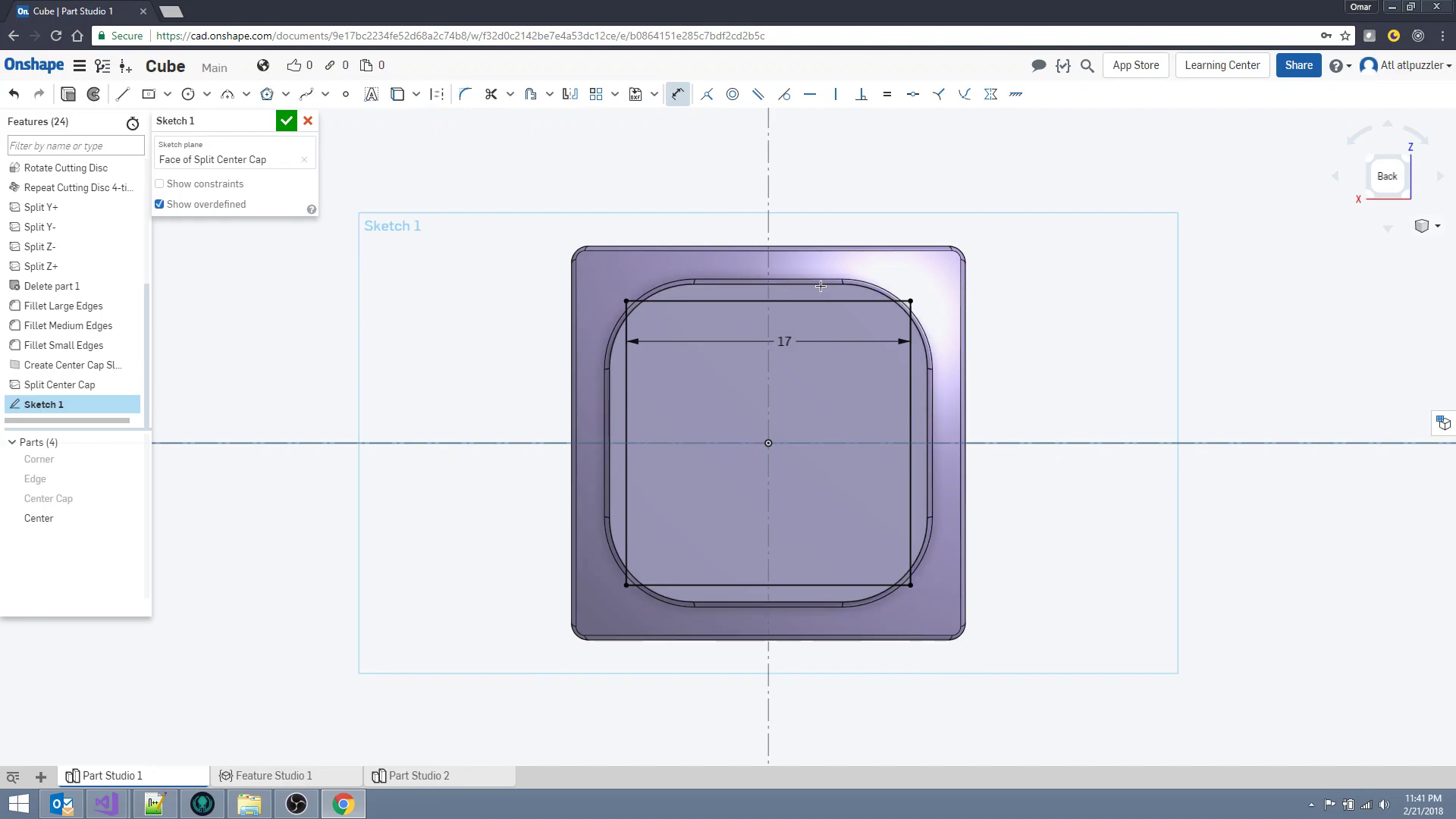
{"action": "left_click", "coordinate": [789, 443]}
{"action": "key", "text": "Escape"}
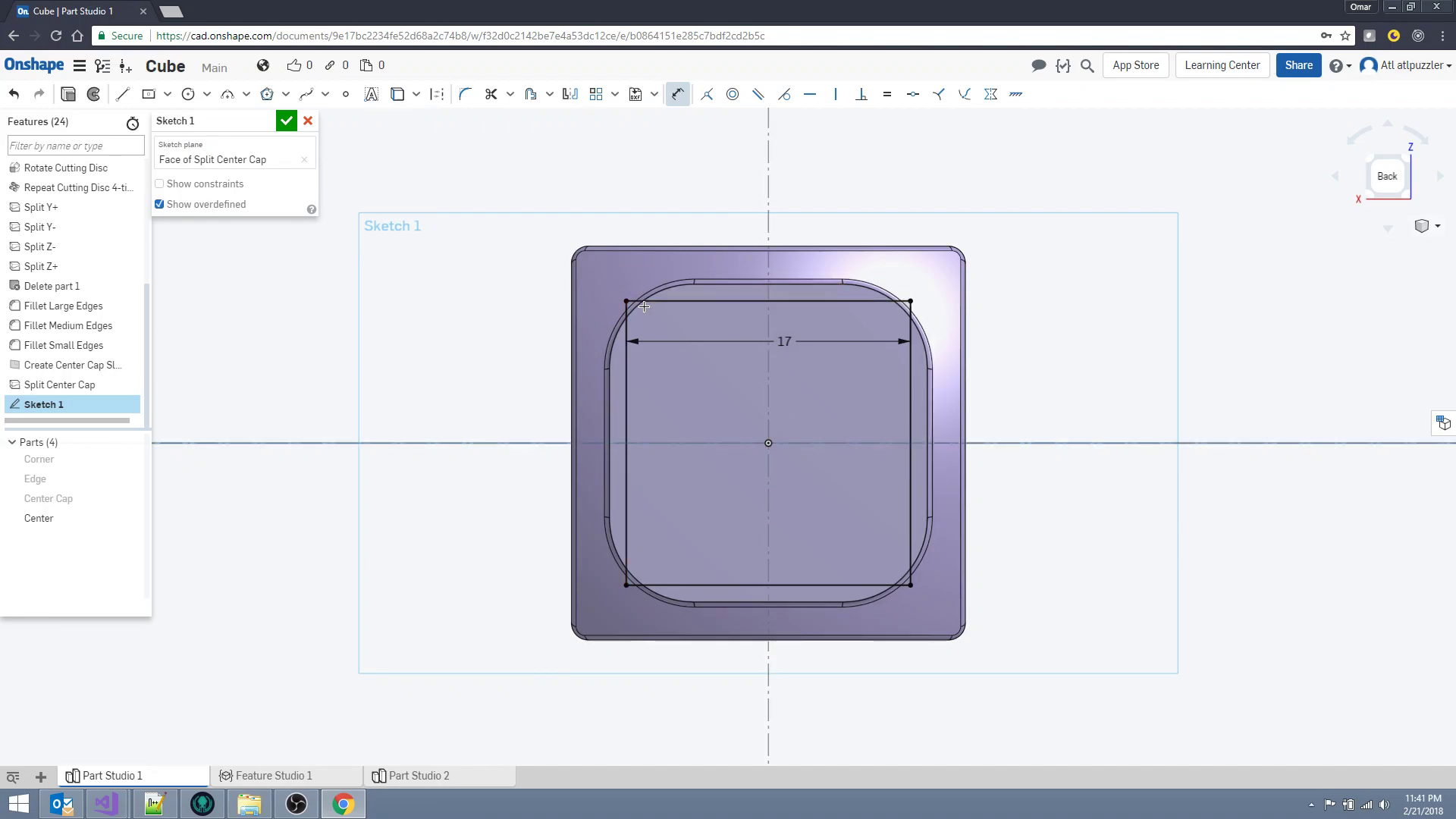
Fillet the square's corners with the sketch fillet tool.
{"action": "left_click", "coordinate": [462, 96]}
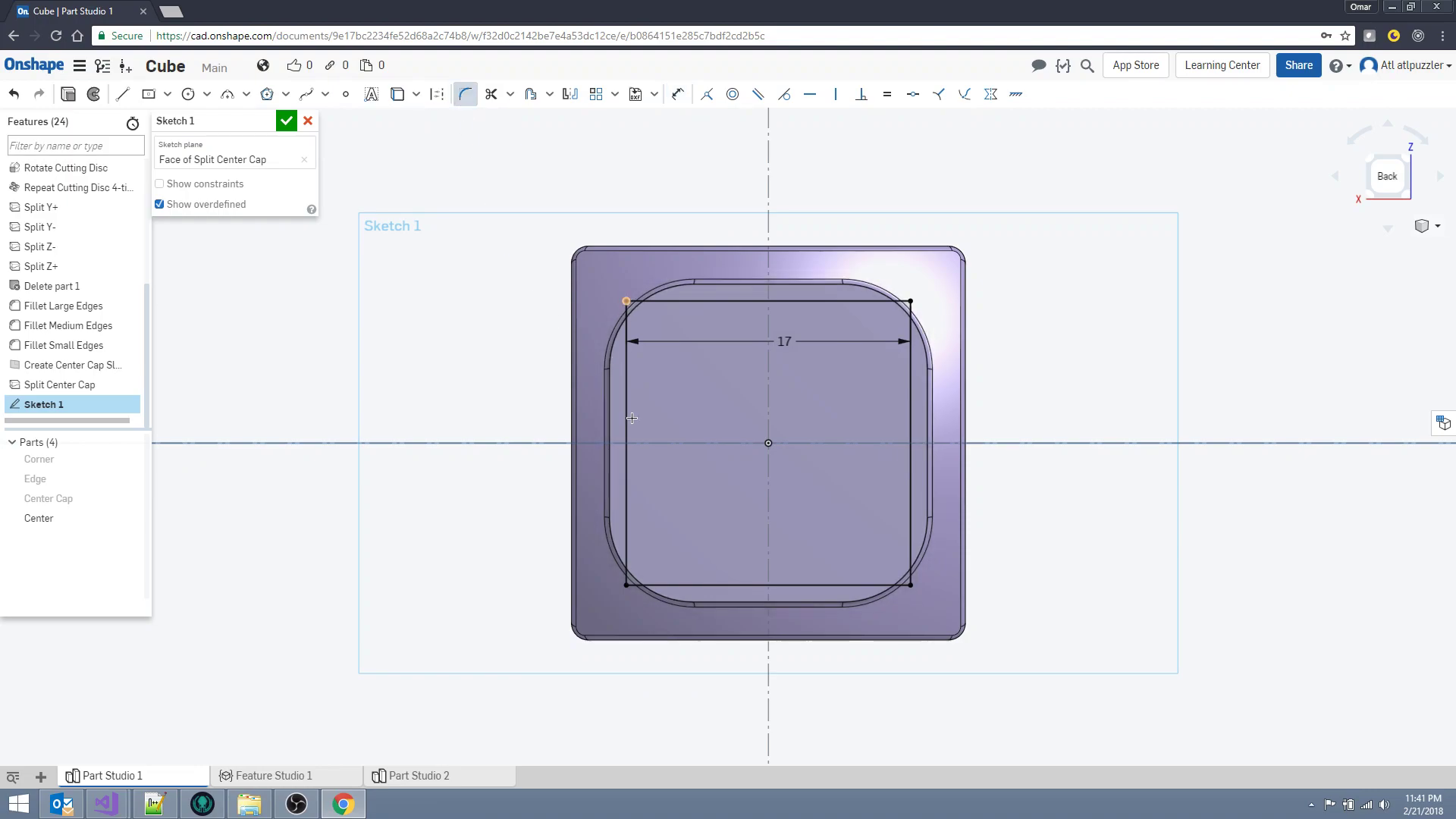
{"action": "left_click", "coordinate": [627, 585]}
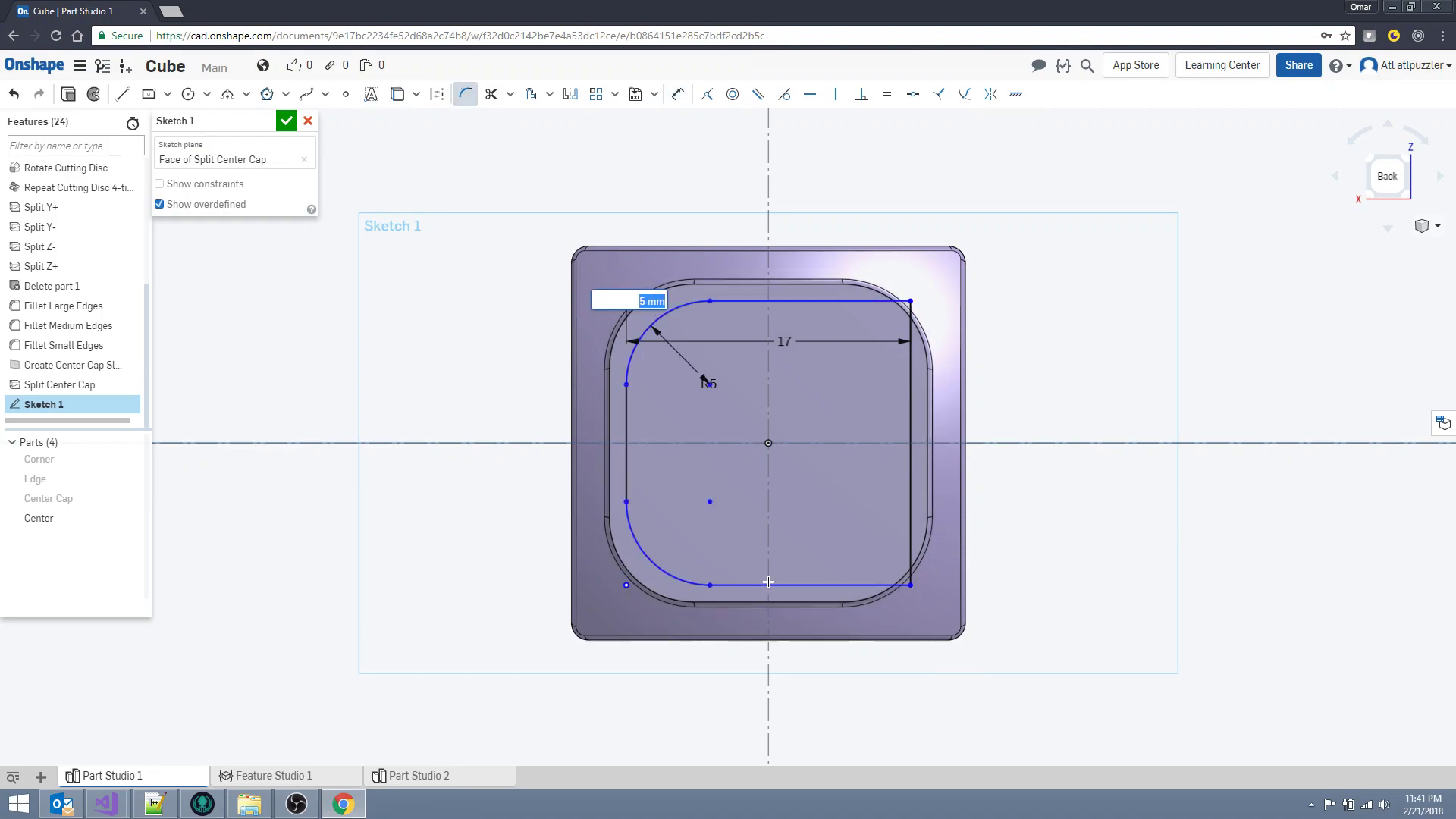
{"action": "left_click", "coordinate": [912, 587]}
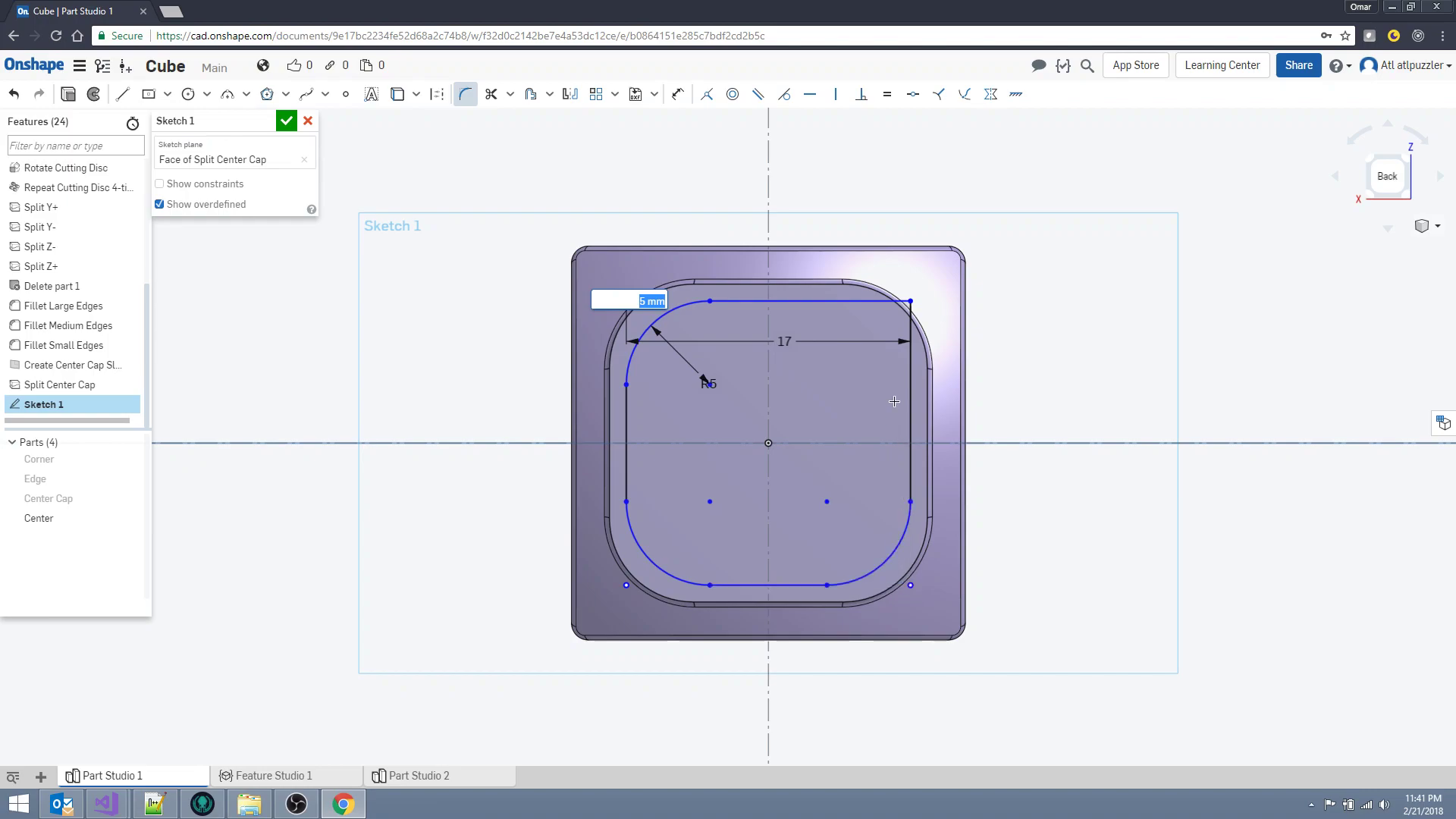
{"action": "left_click", "coordinate": [911, 301]}
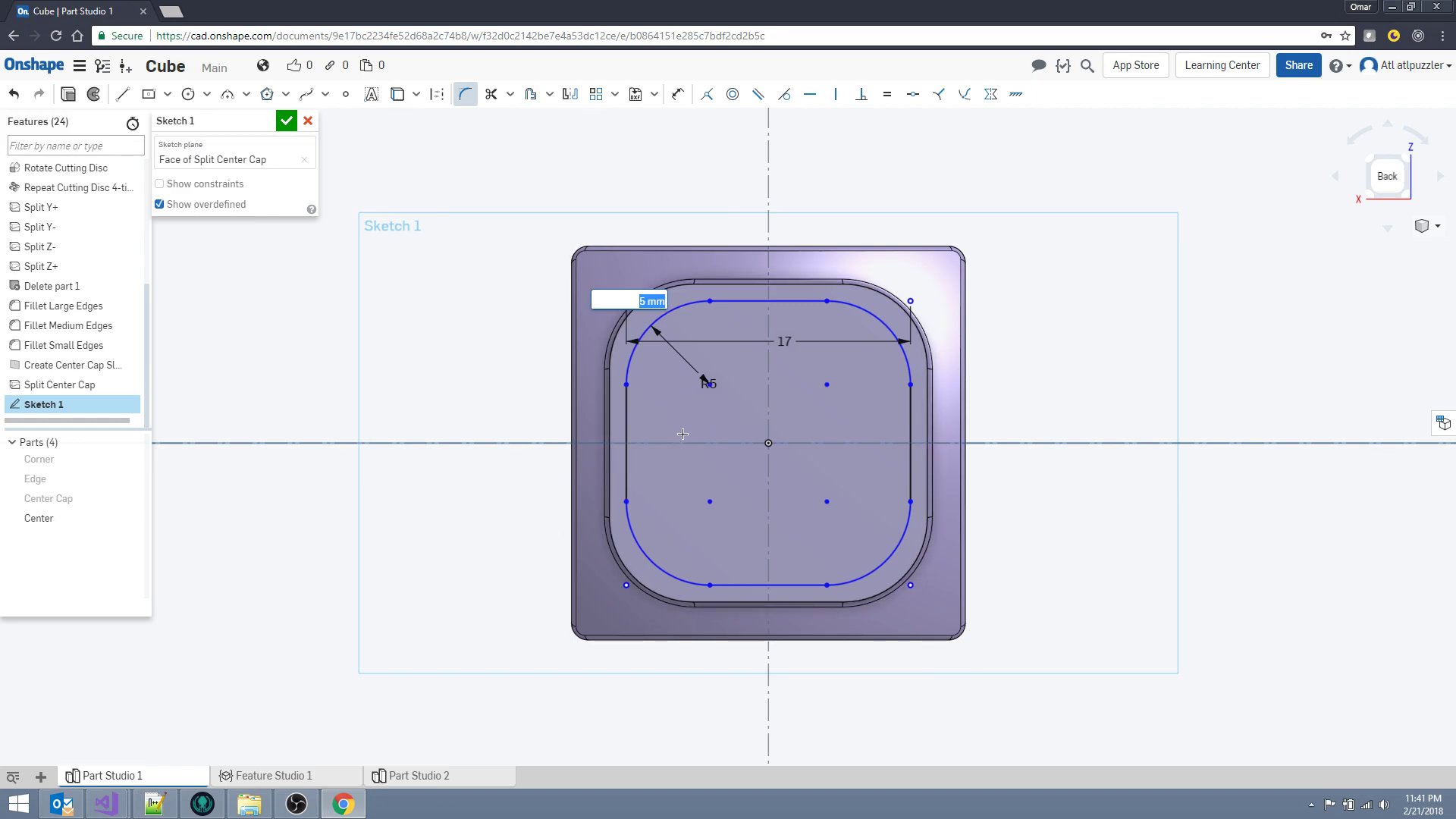
{"action": "key", "text": "Return"}
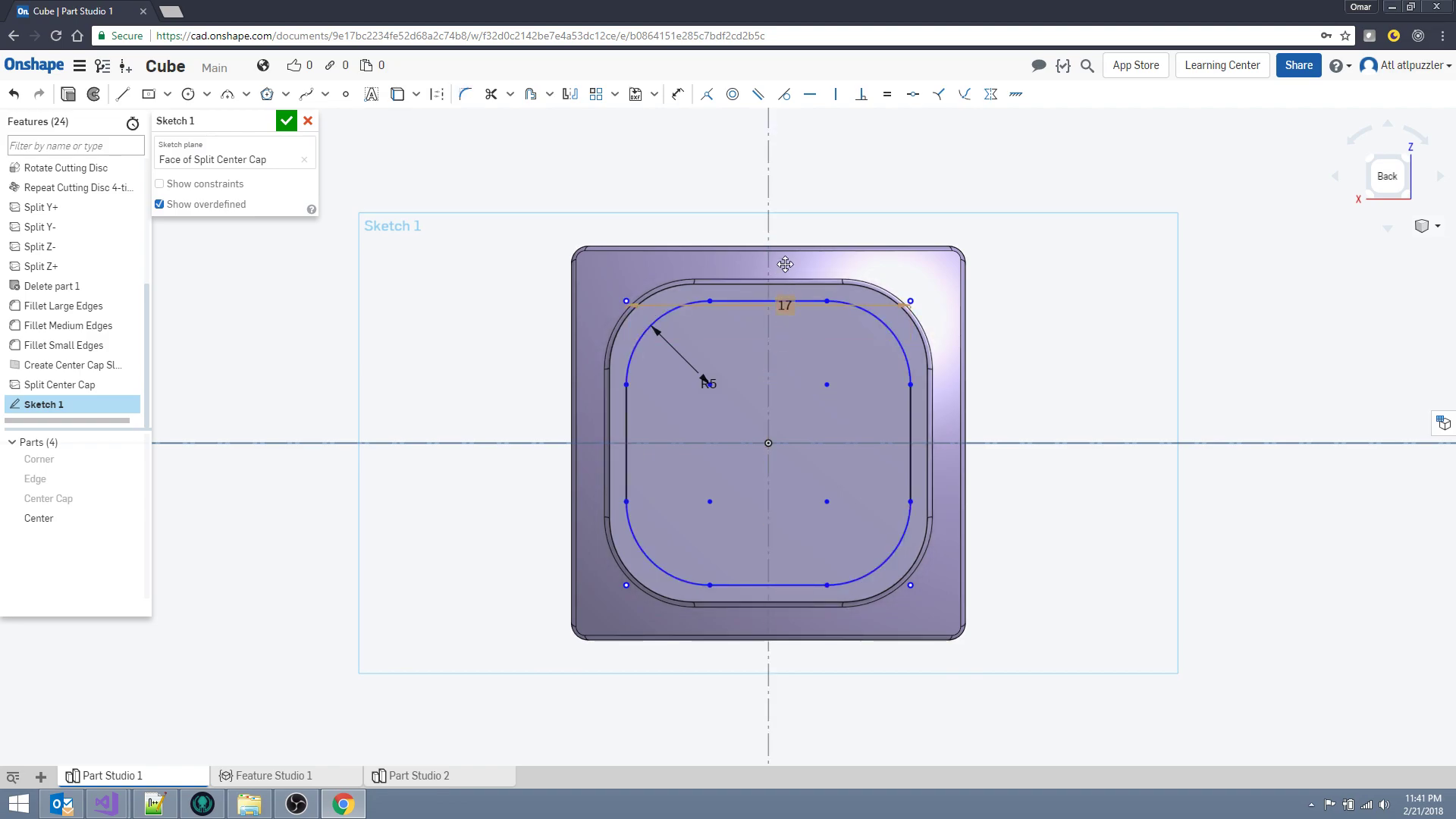
Set the corner radius to 4 mm and move the 17 and R4 labels aside.
{"action": "left_click_drag", "start_coordinate": [785, 264], "coordinate": [793, 145]}
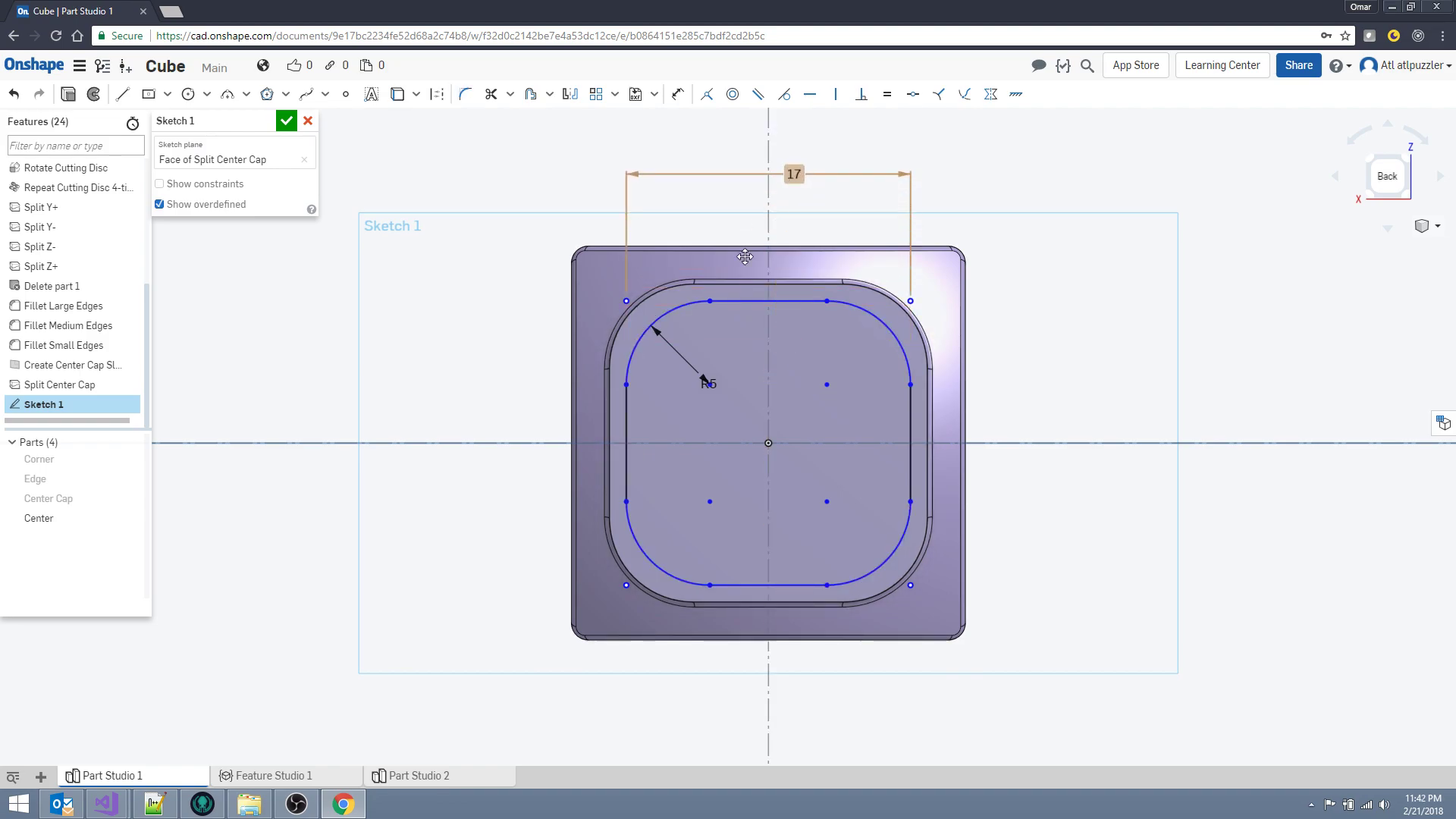
{"action": "double_click", "coordinate": [707, 383]}
{"action": "type", "text": "4"}
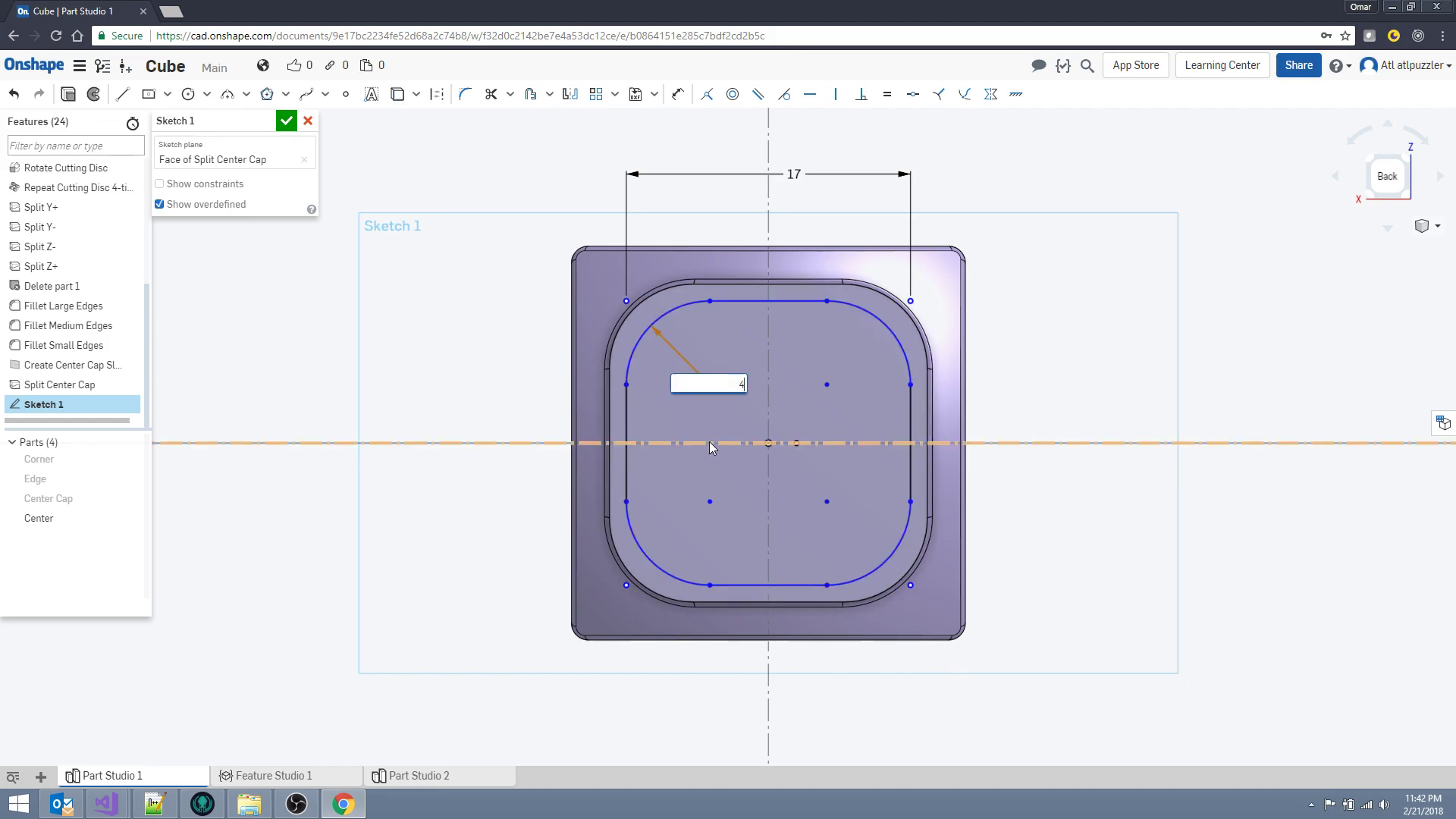
{"action": "key", "text": "Return"}
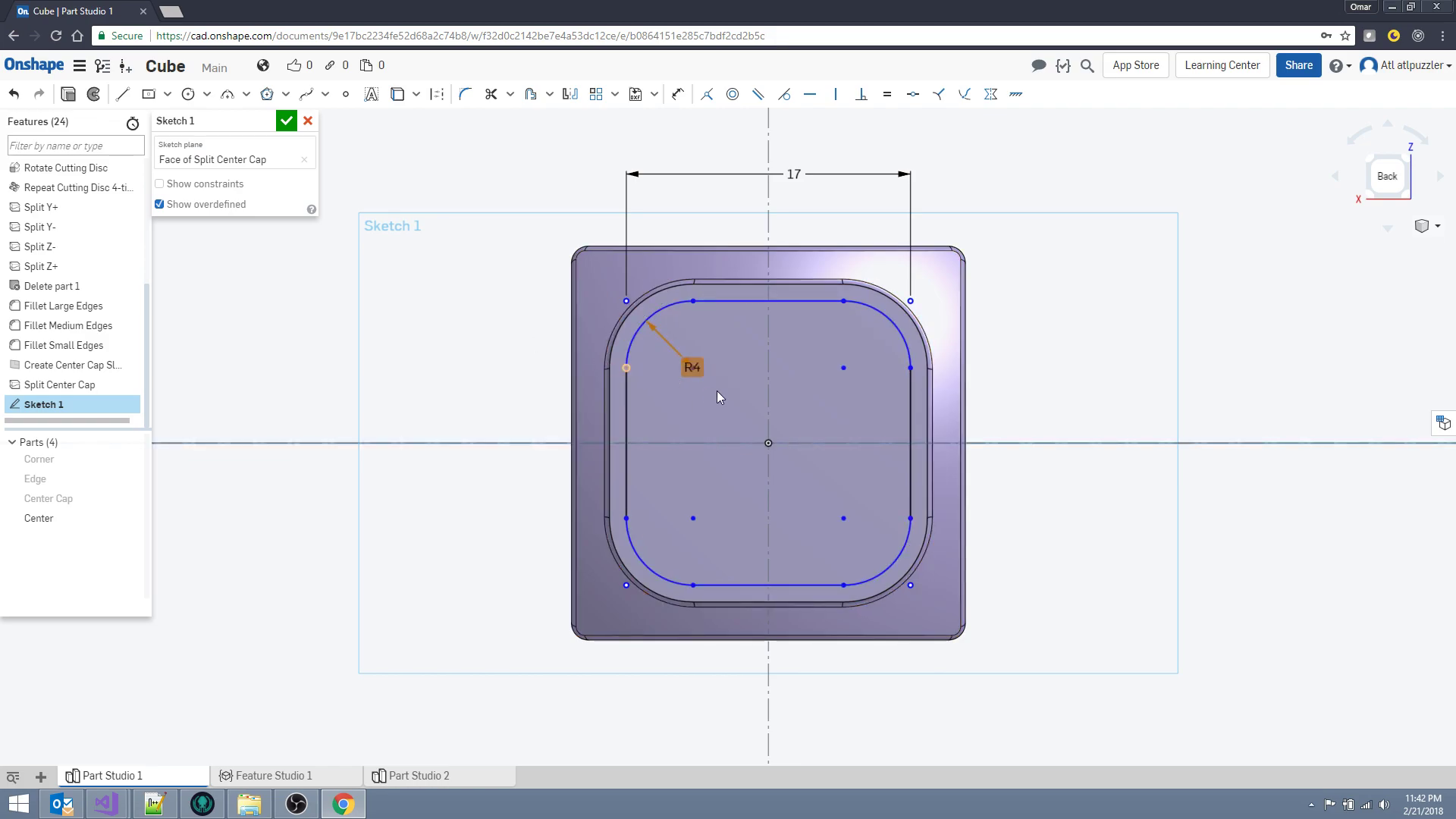
{"action": "left_click", "coordinate": [629, 391]}
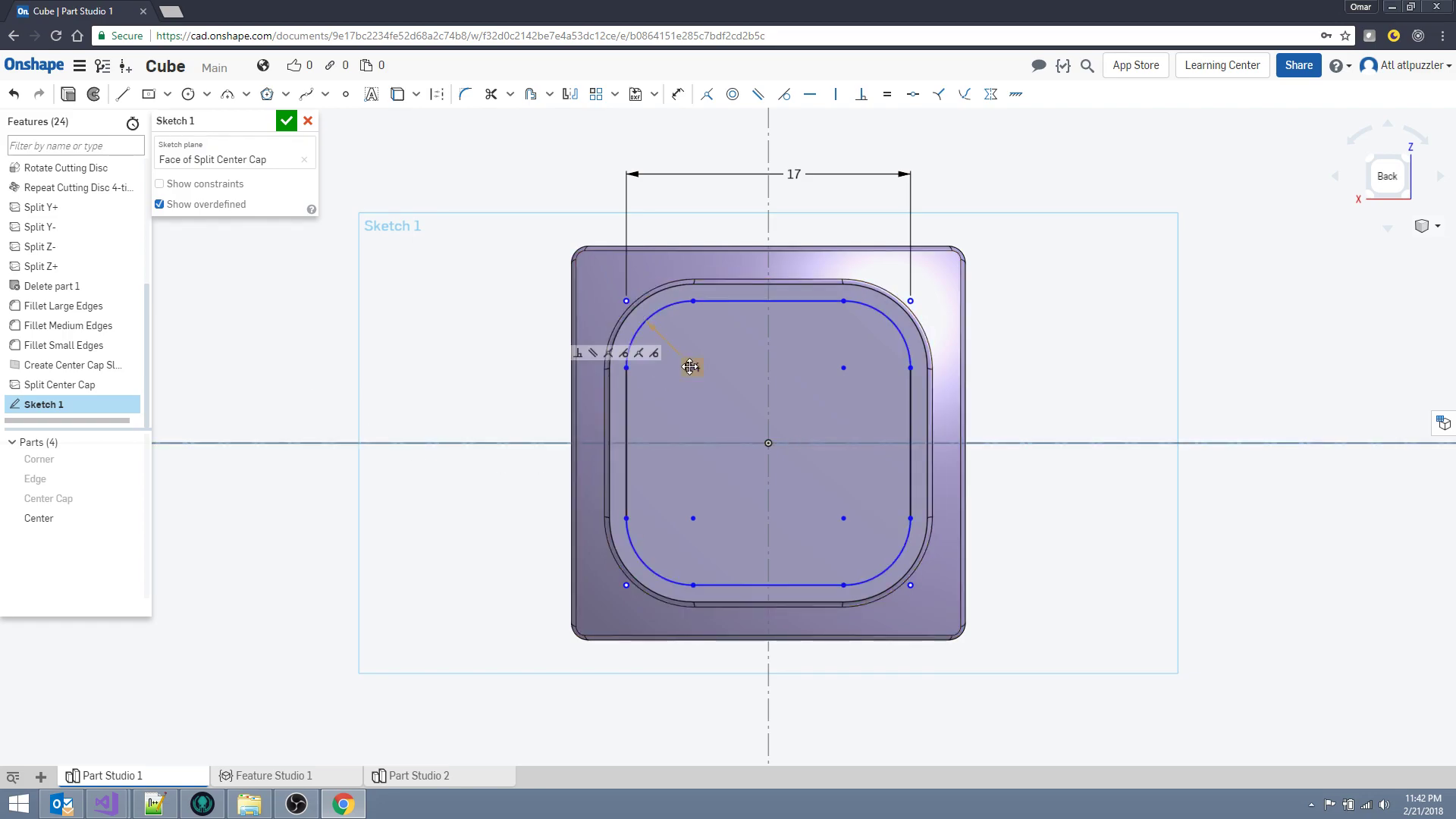
{"action": "left_click_drag", "start_coordinate": [573, 308], "coordinate": [504, 243]}
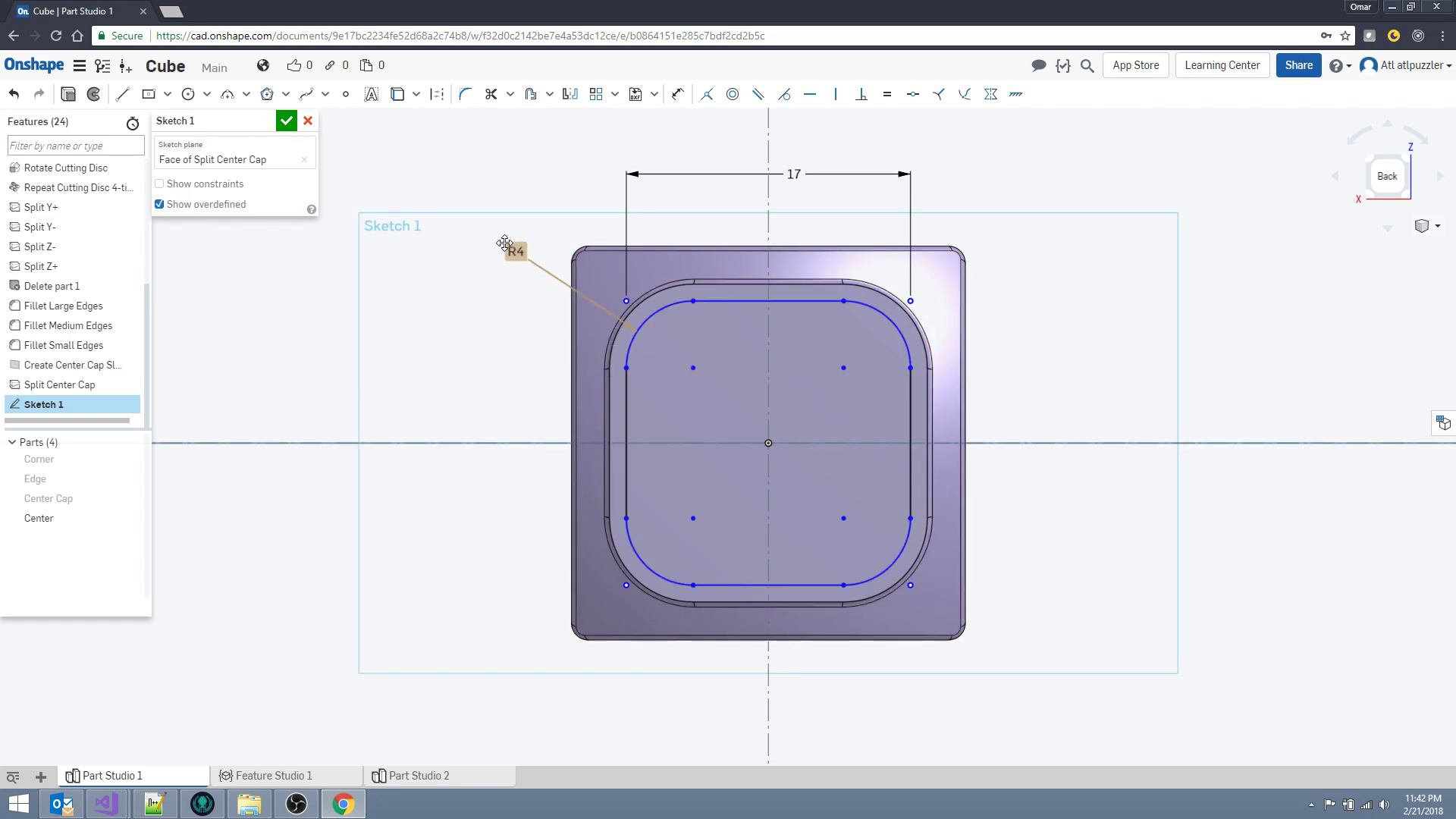
Draw three concentric circles at the origin, about Ø10.27, Ø7.9 and Ø5.36.
{"action": "left_click", "coordinate": [769, 376]}
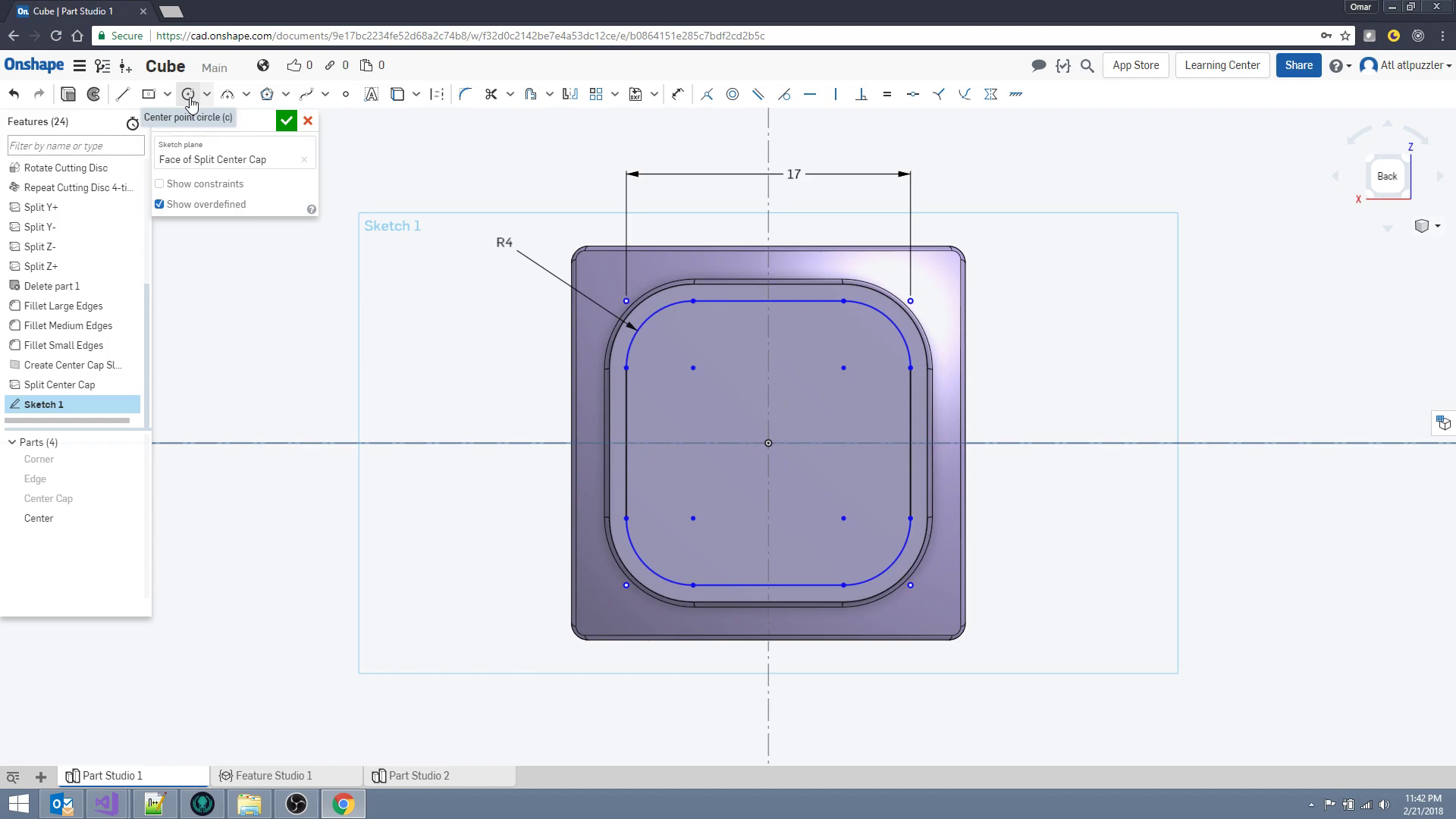
{"action": "left_click", "coordinate": [189, 99]}
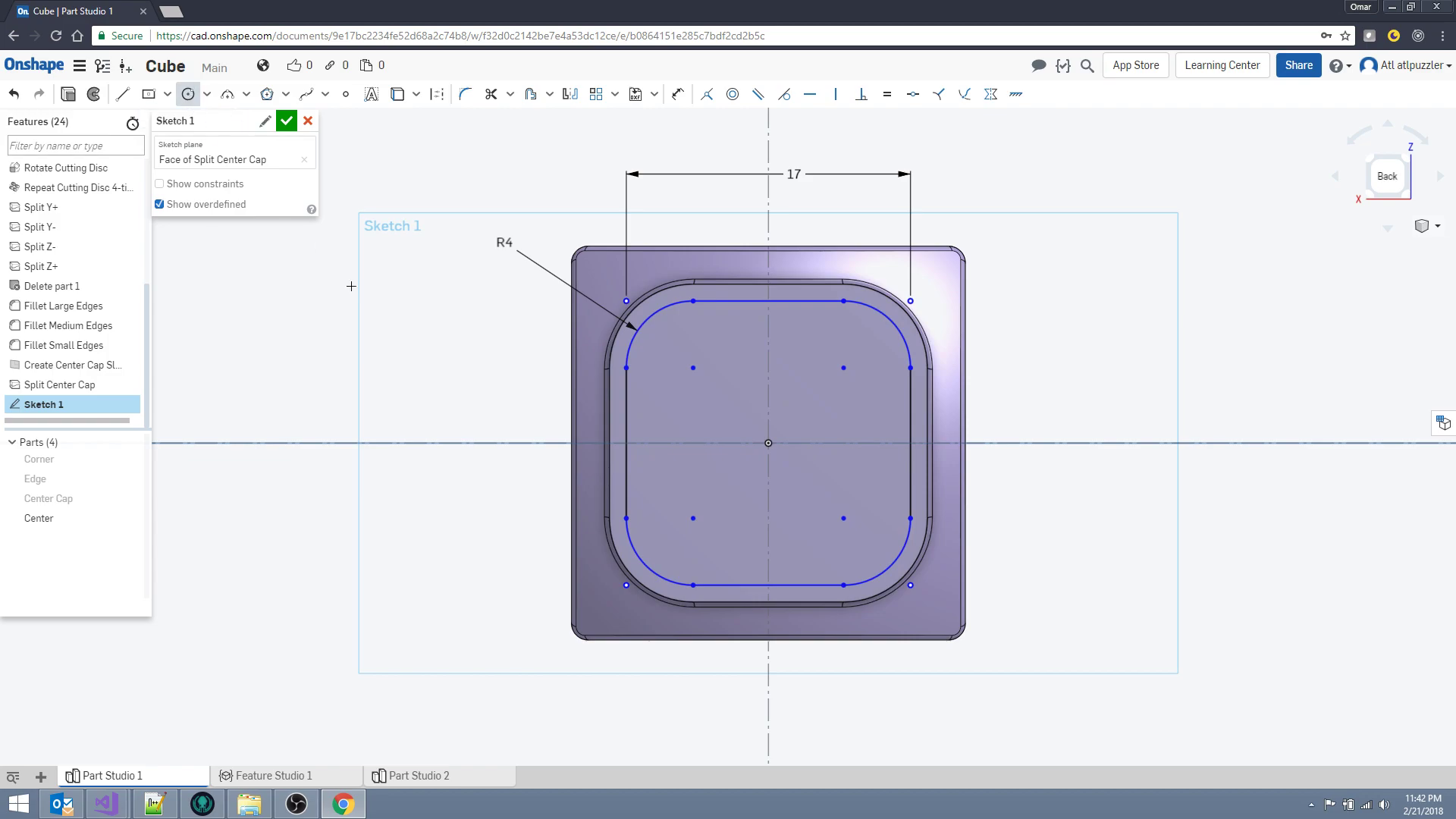
{"action": "left_click", "coordinate": [768, 443]}
{"action": "left_click", "coordinate": [703, 388]}
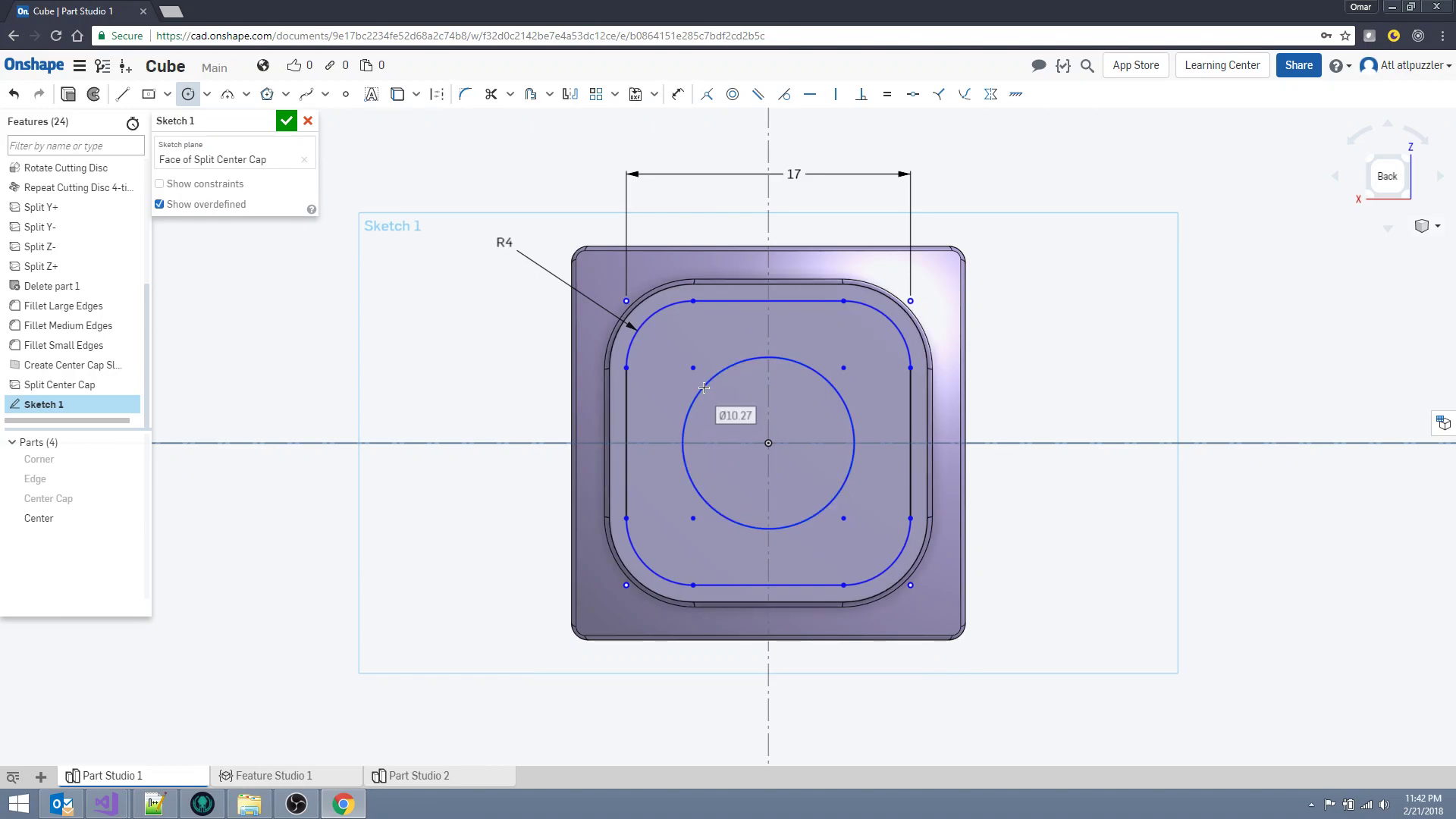
{"action": "left_click", "coordinate": [768, 443]}
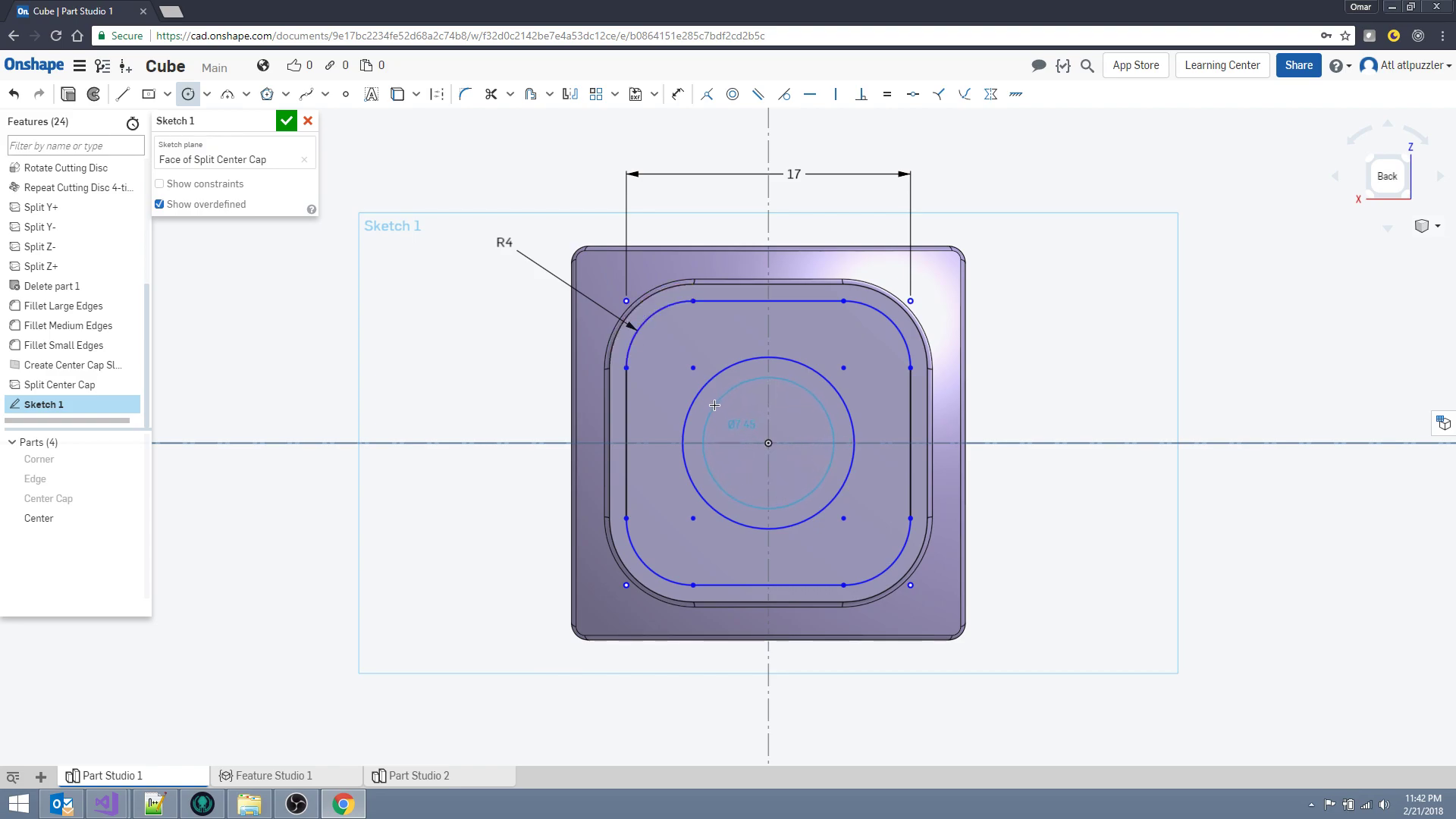
{"action": "left_click", "coordinate": [714, 405]}
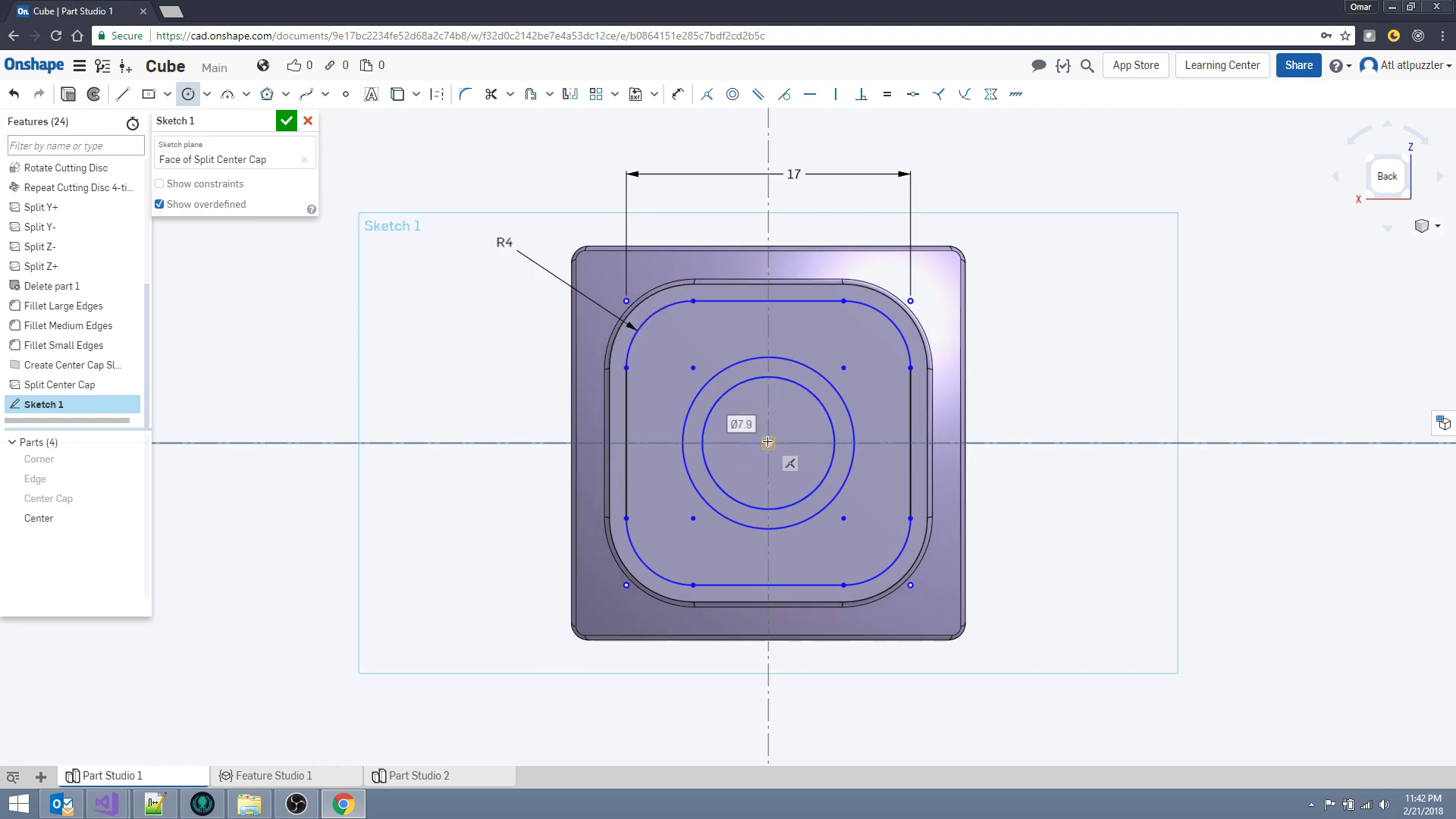
{"action": "left_click", "coordinate": [768, 443]}
{"action": "left_click", "coordinate": [732, 418]}
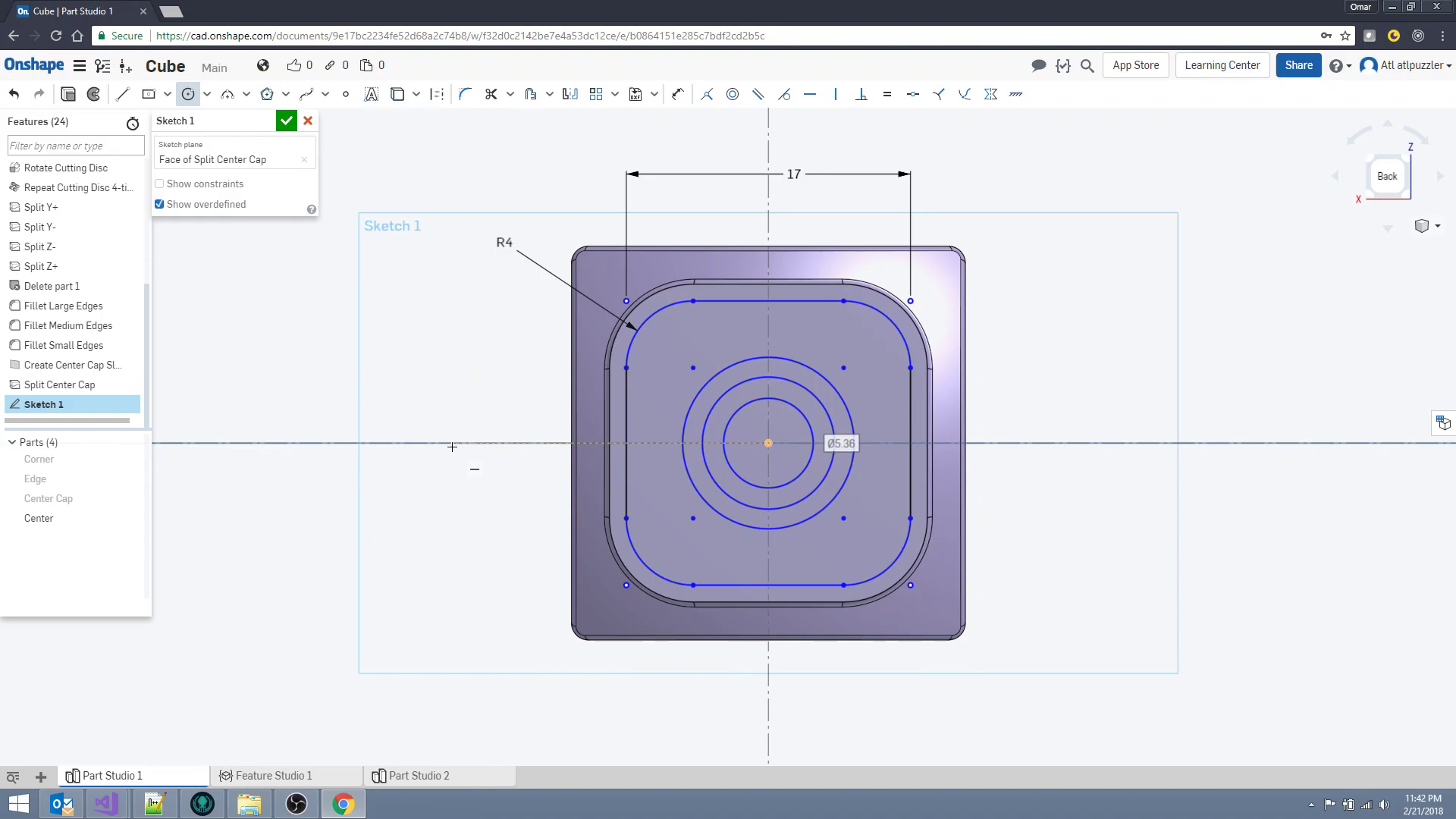
{"action": "key", "text": "Escape"}
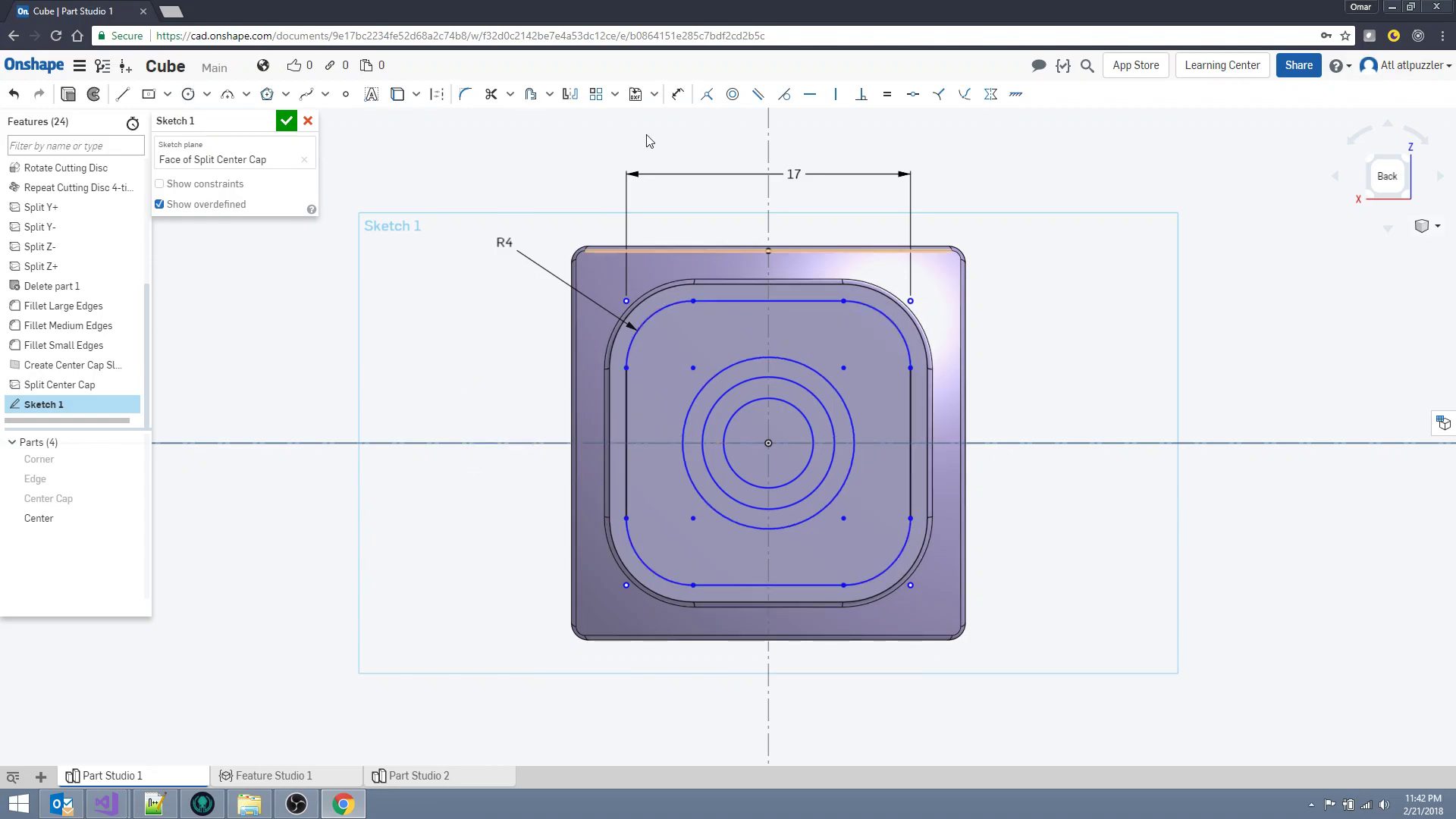
Dimension the smallest circle, settling its diameter at 4 mm.
{"action": "left_click", "coordinate": [678, 96]}
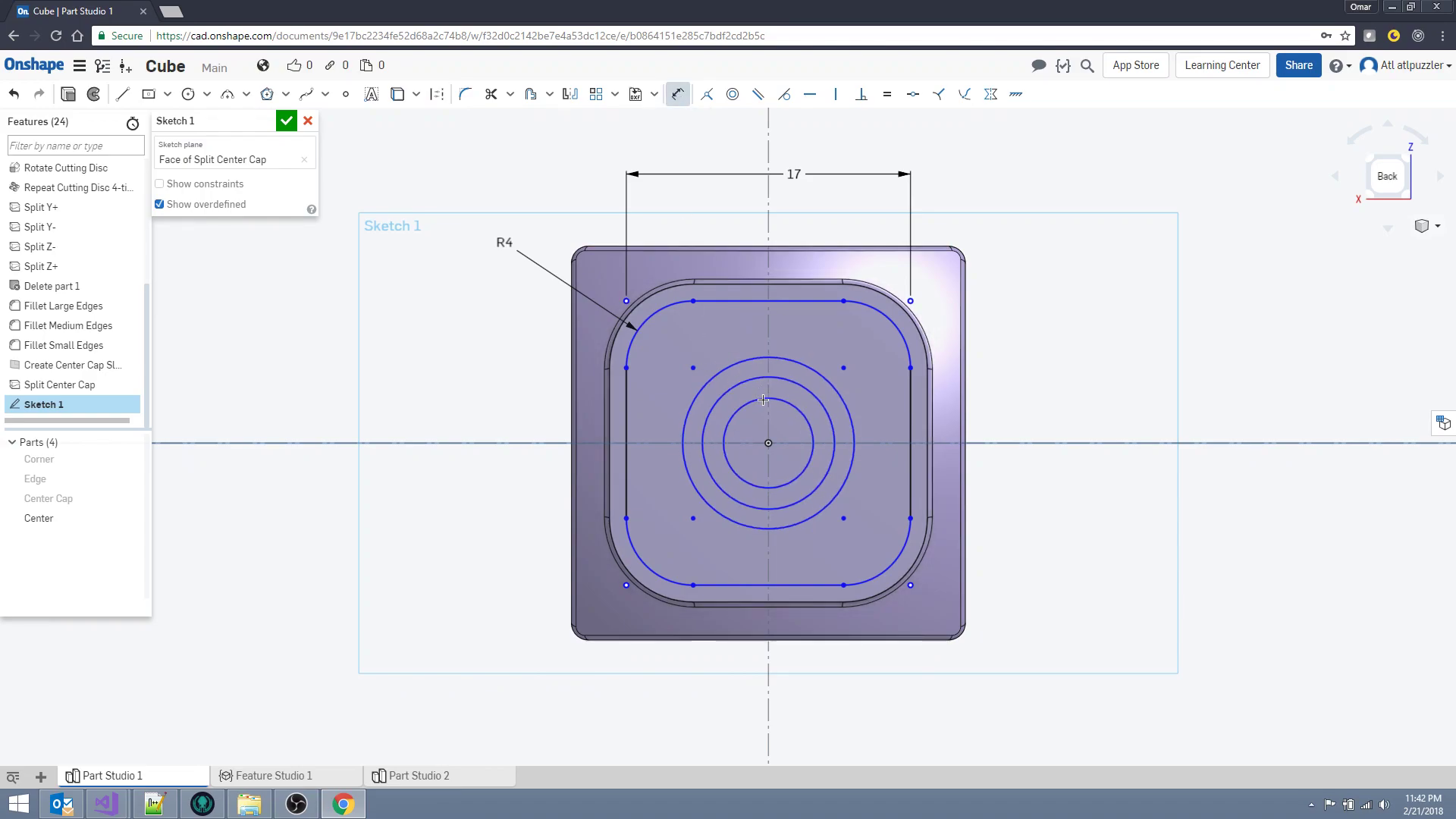
{"action": "left_click", "coordinate": [763, 399]}
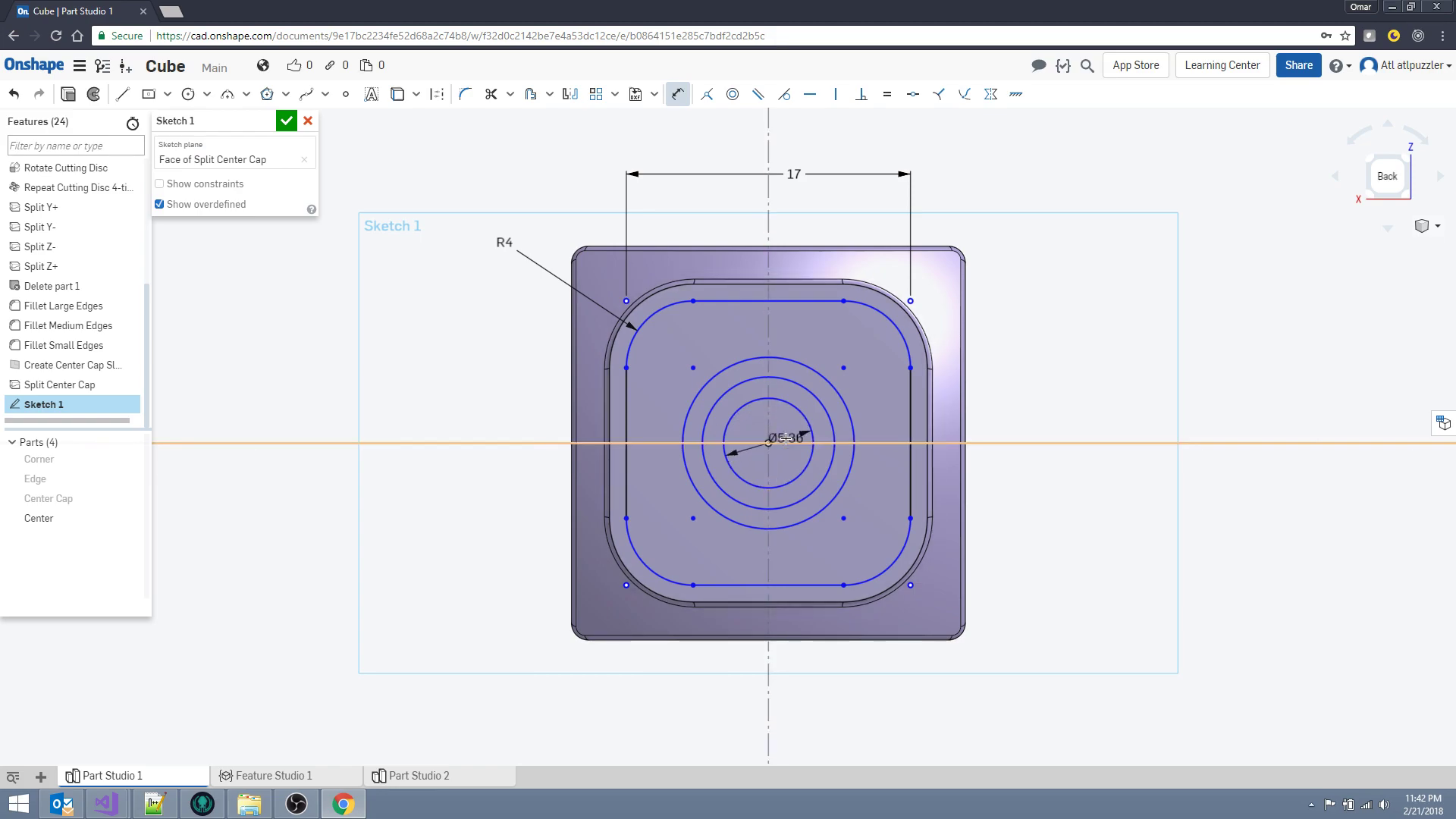
{"action": "left_click", "coordinate": [778, 431]}
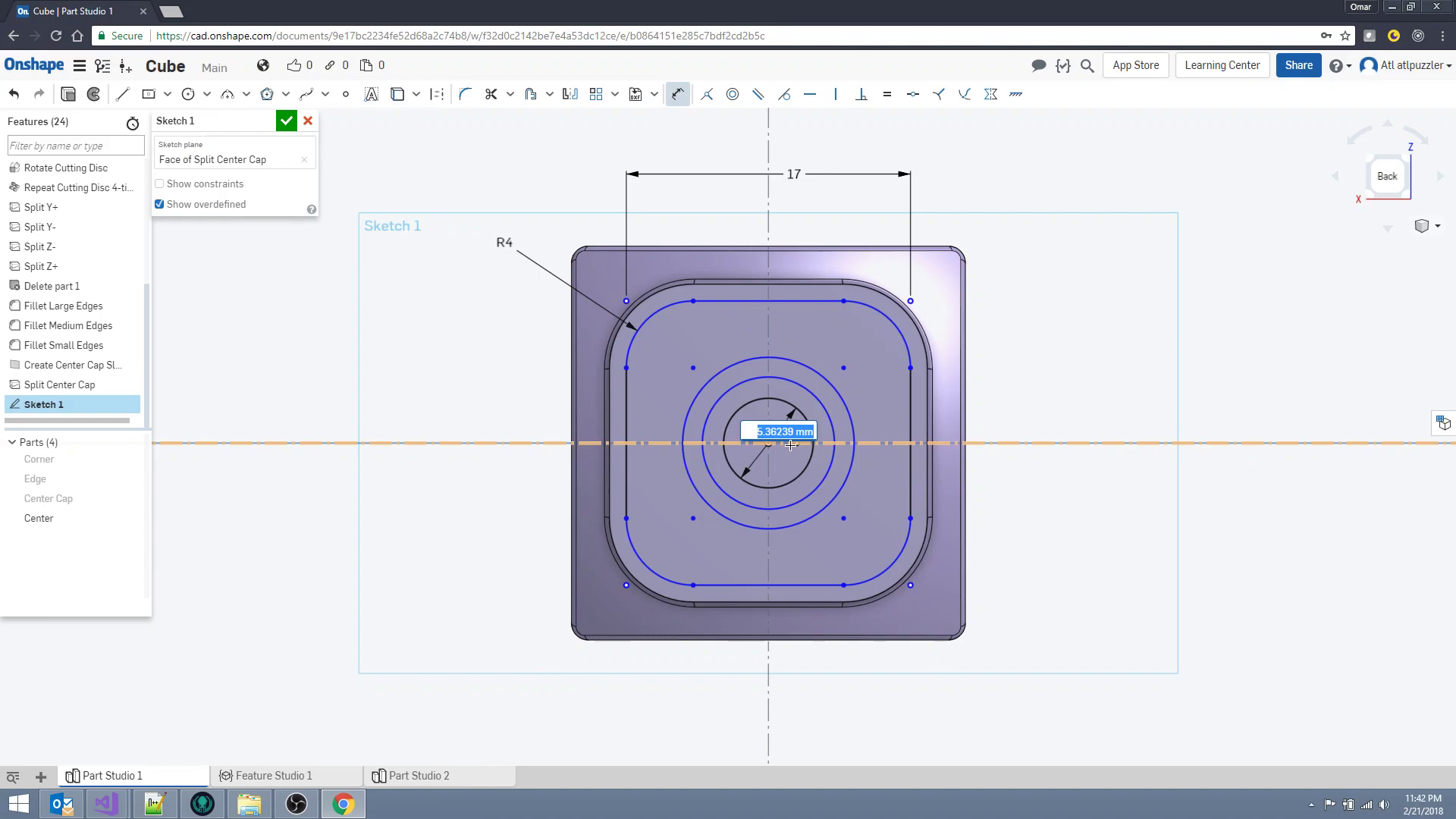
{"action": "type", "text": "2.5"}
{"action": "key", "text": "Return"}
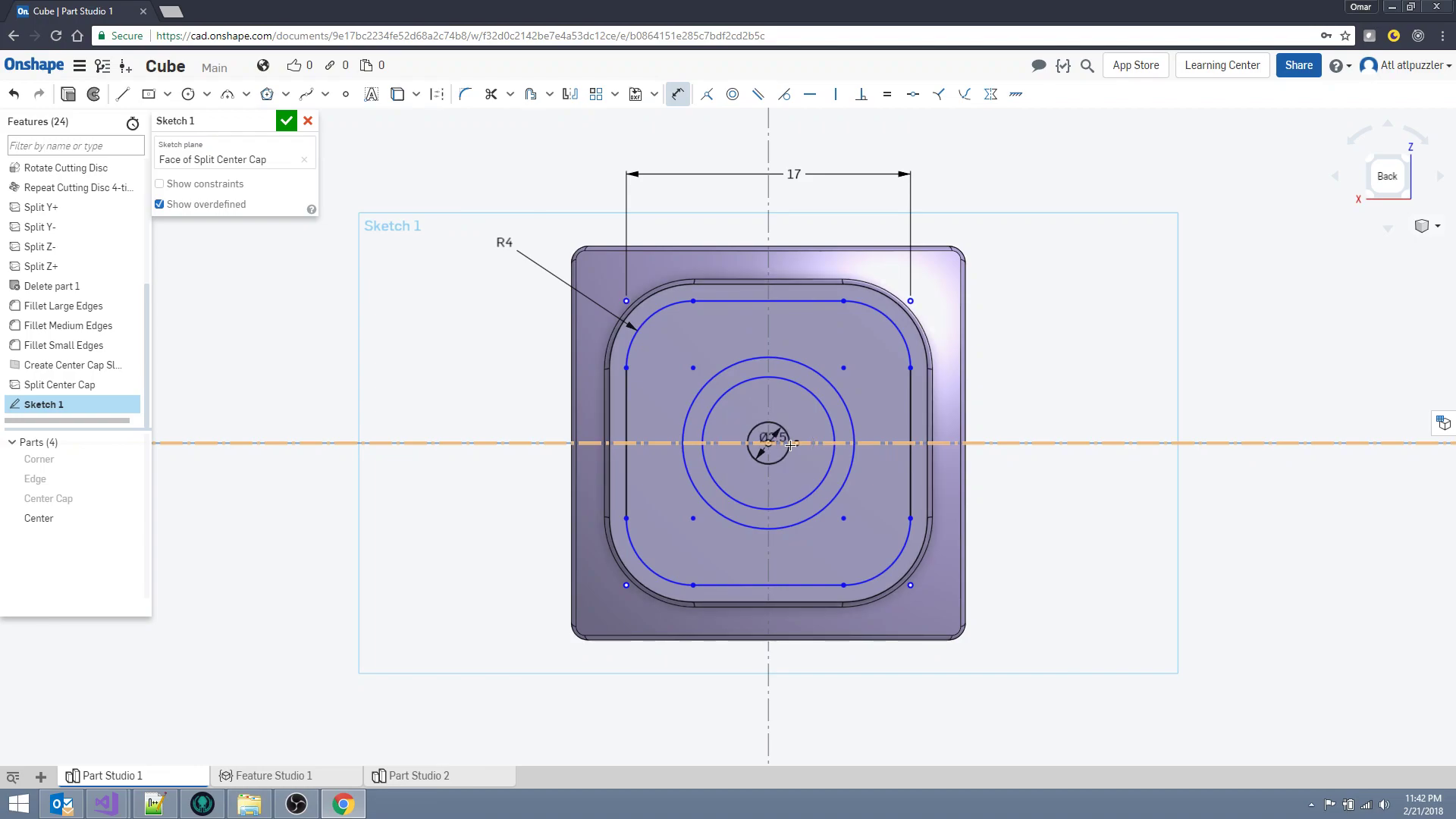
{"action": "scroll", "coordinate": [774, 443], "scroll_direction": "up", "scroll_amount": 3}
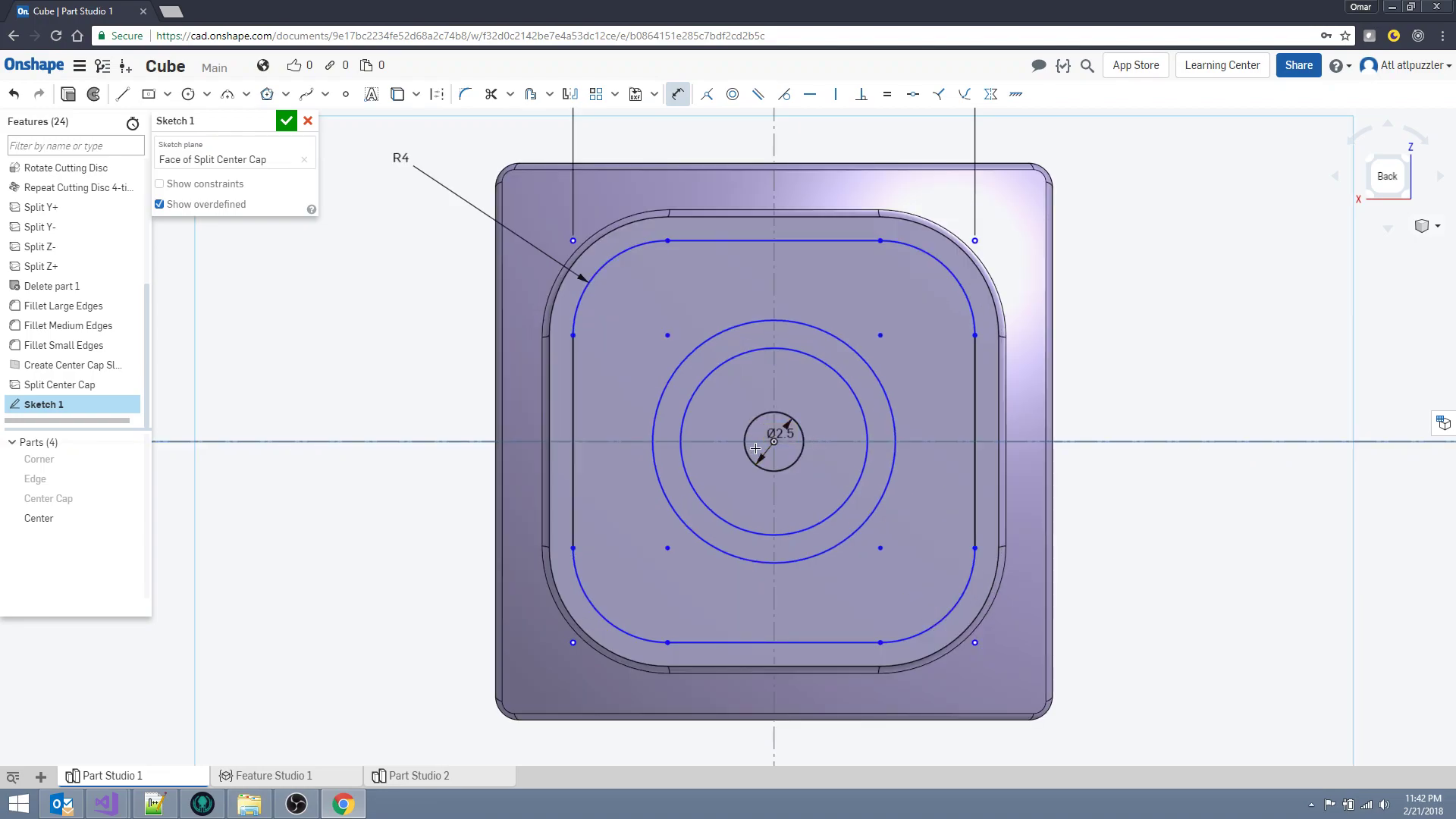
{"action": "key", "text": "Escape"}
{"action": "double_click", "coordinate": [781, 433]}
{"action": "type", "text": "5mm"}
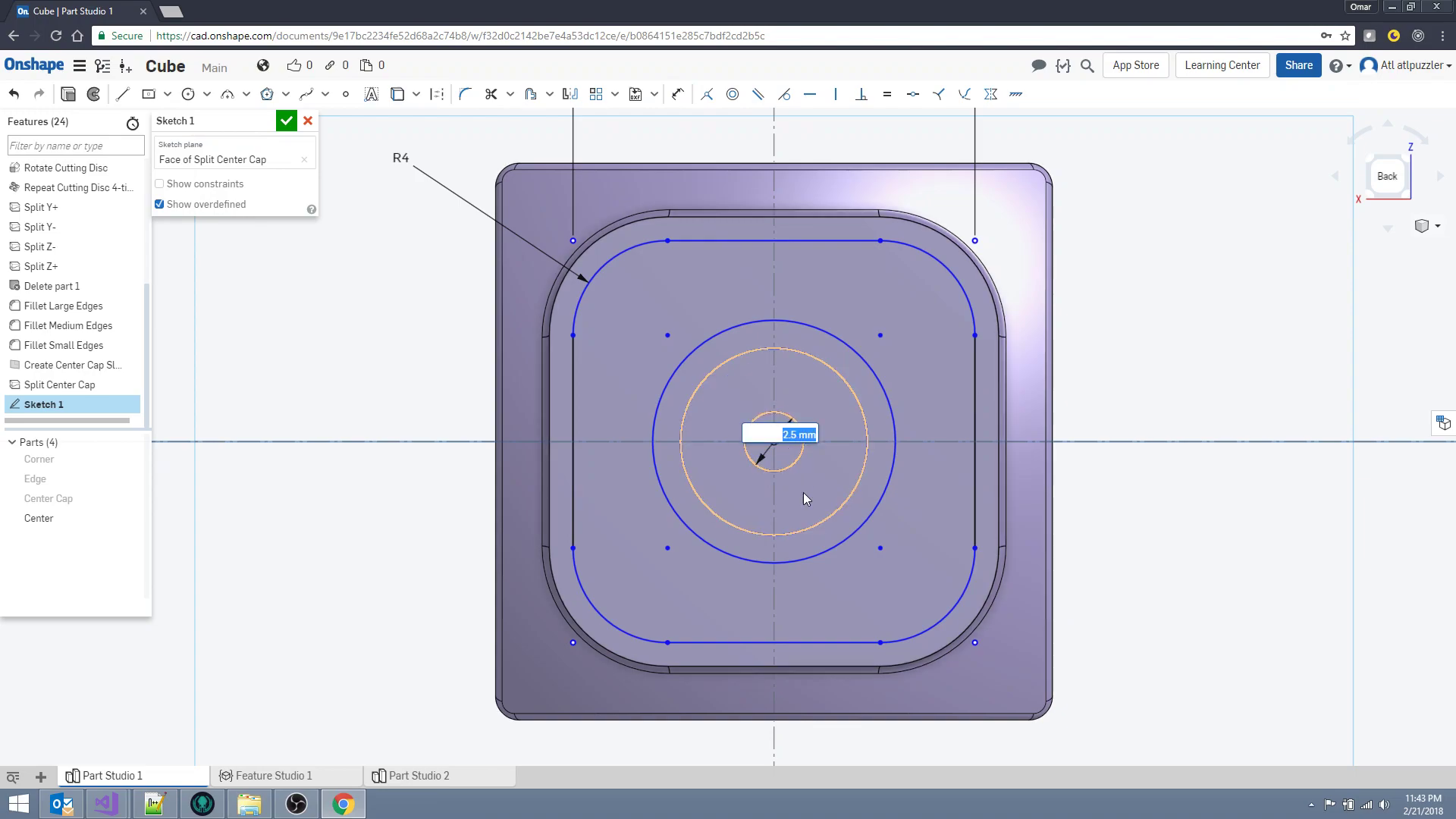
{"action": "key", "text": "Return"}
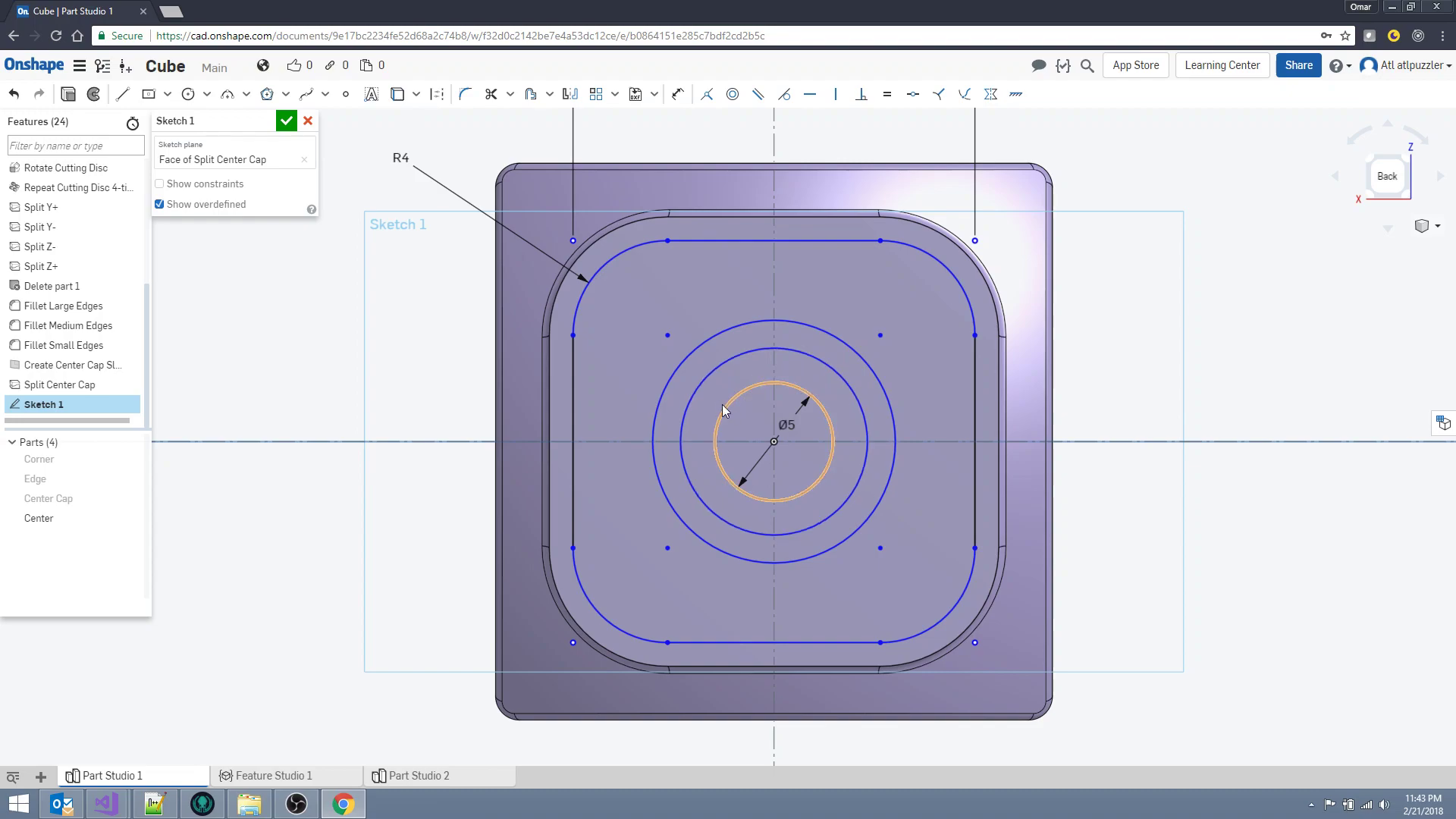
{"action": "double_click", "coordinate": [787, 423]}
{"action": "type", "text": "4"}
{"action": "key", "text": "Return"}
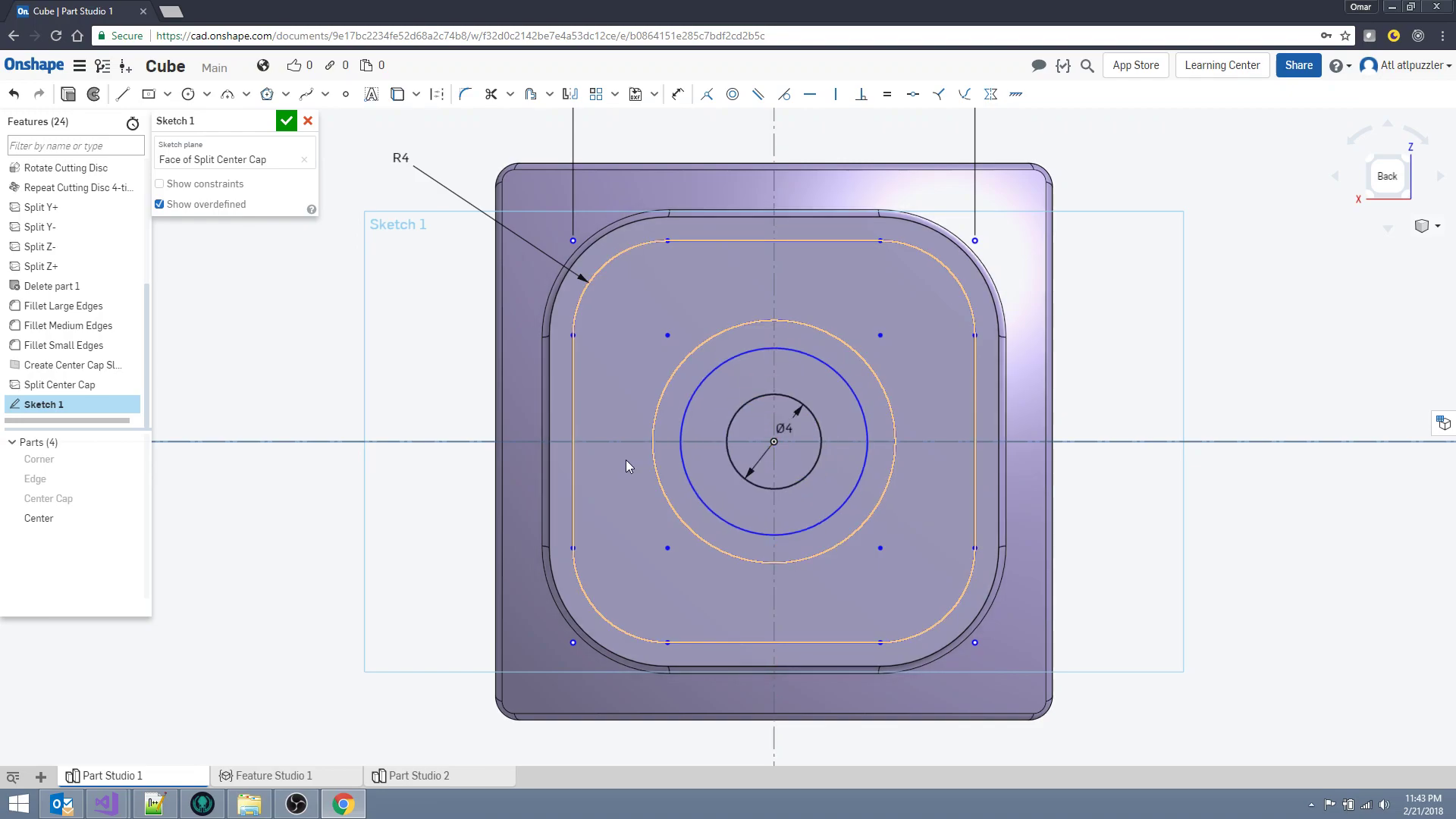
Dimension the middle circle to Ø6 and the outer circle to Ø8.
{"action": "left_click", "coordinate": [679, 96]}
{"action": "left_click", "coordinate": [703, 386]}
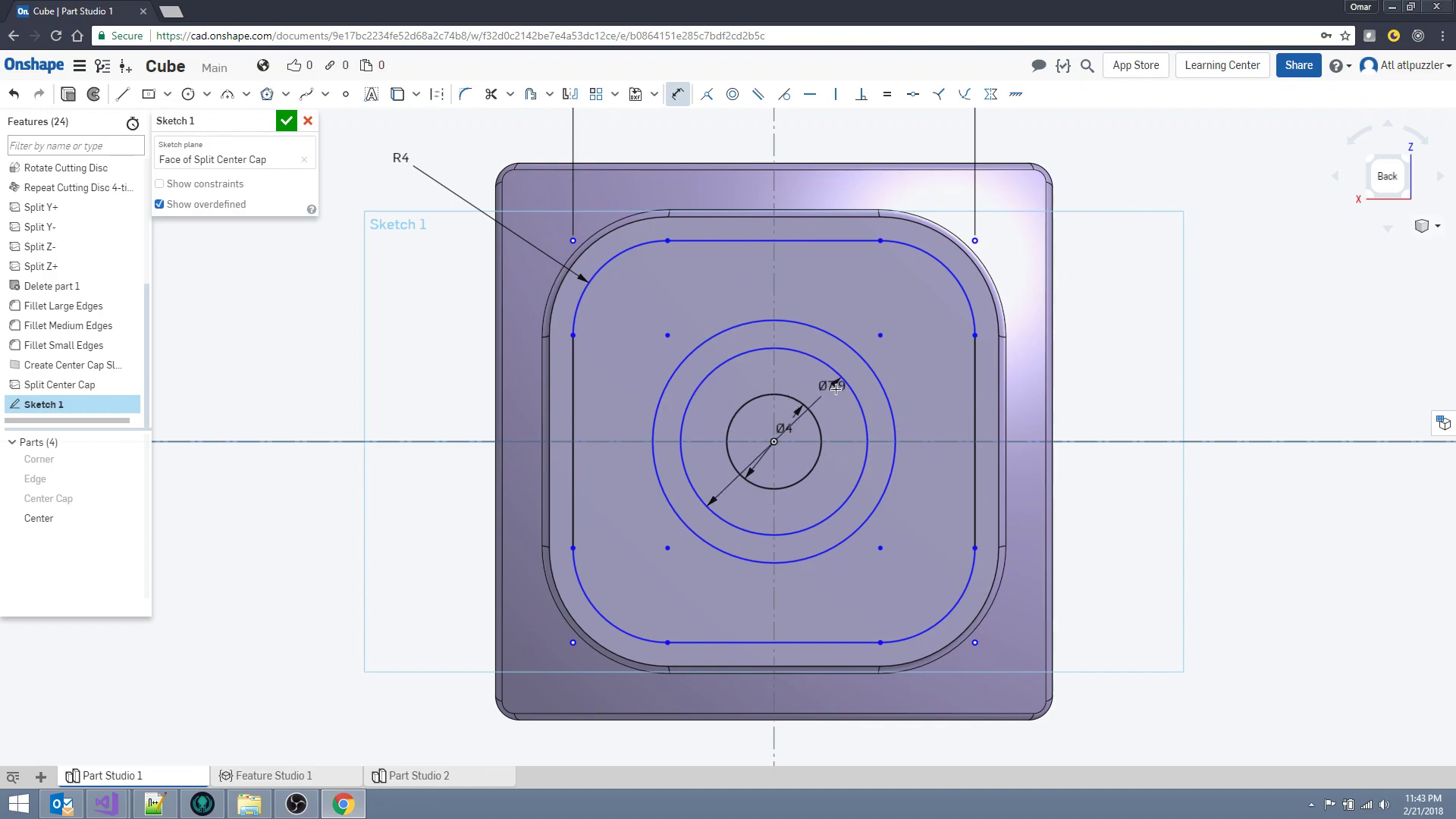
{"action": "left_click", "coordinate": [842, 393]}
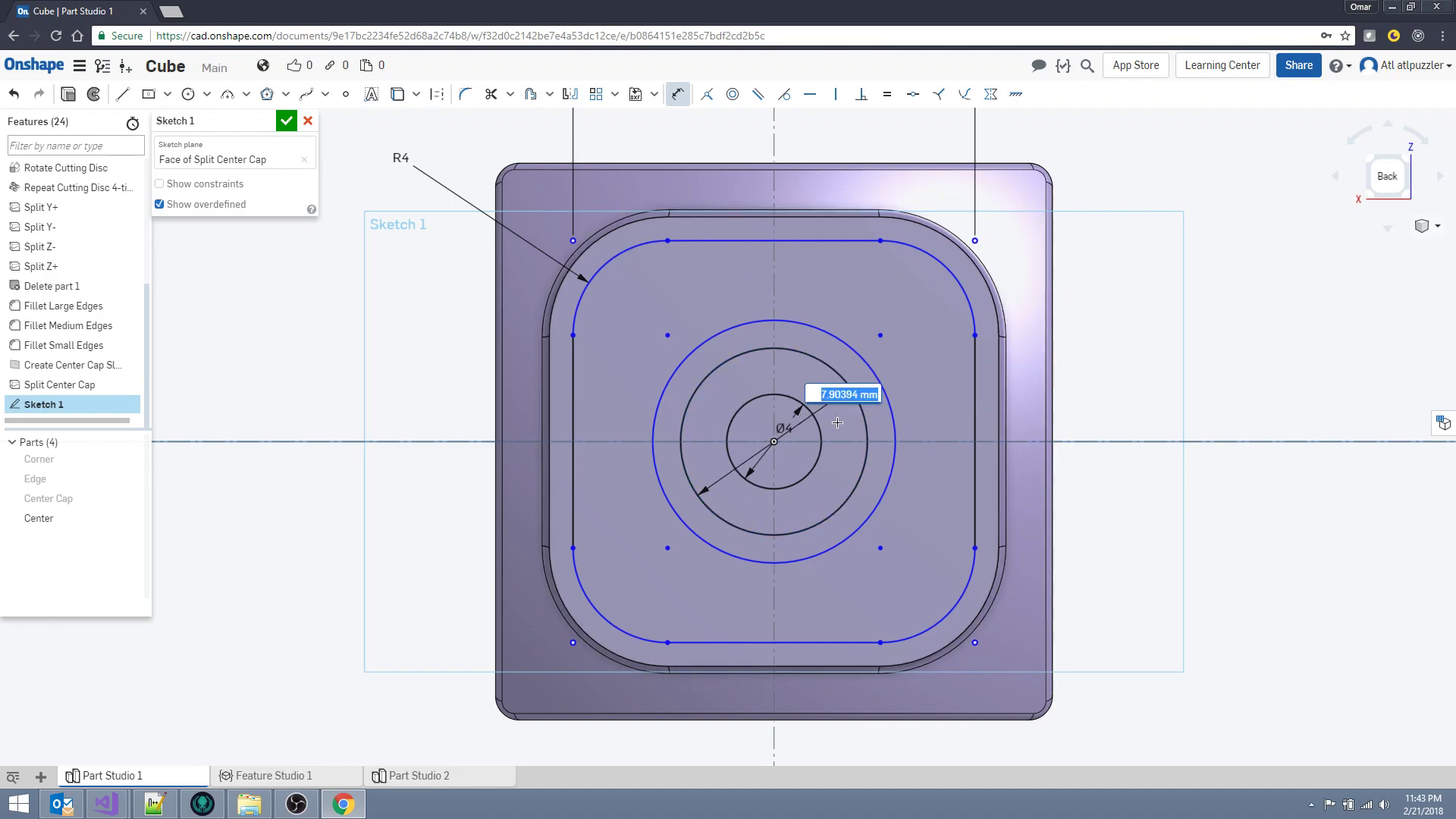
{"action": "type", "text": "6"}
{"action": "key", "text": "Return"}
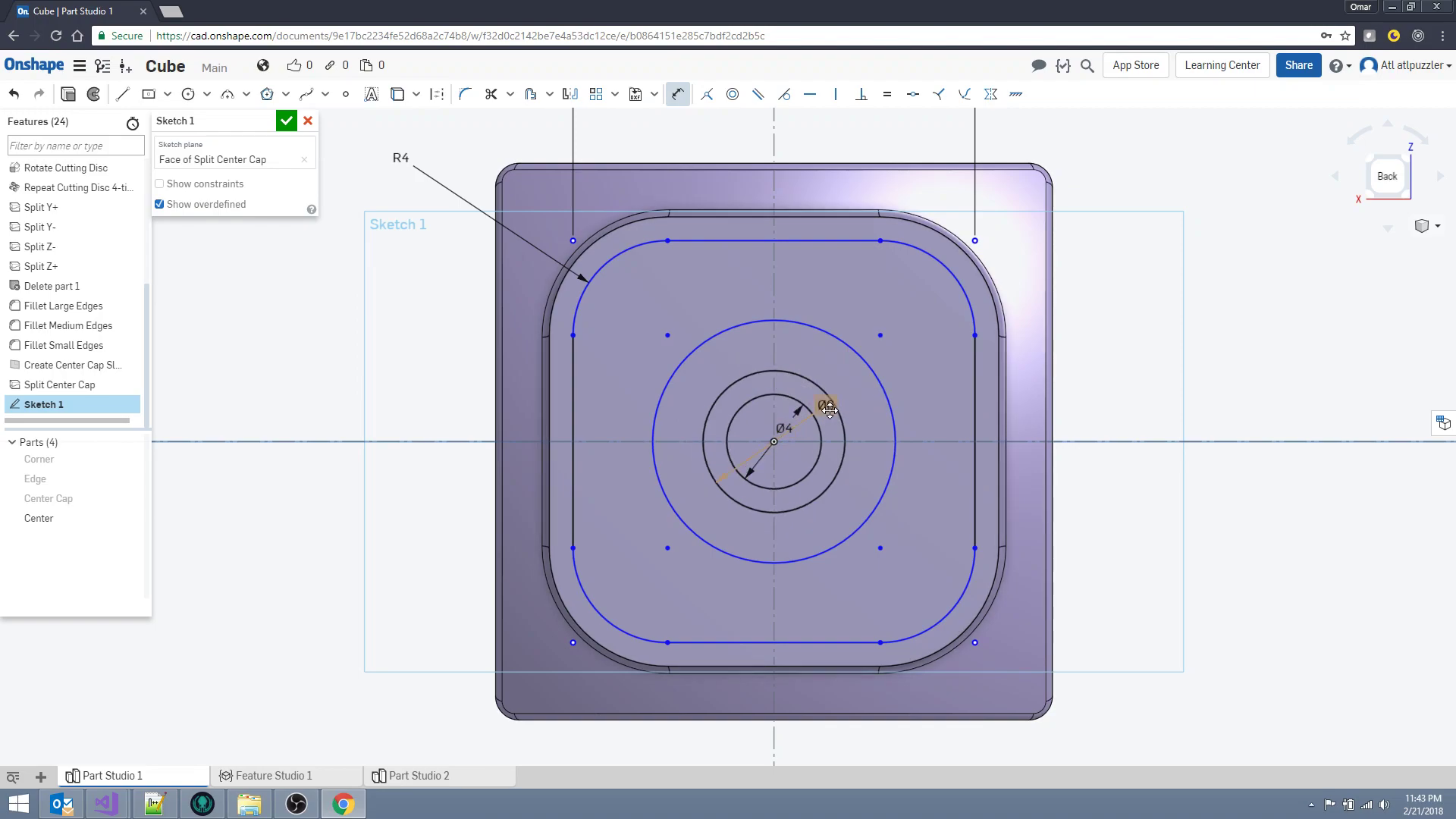
{"action": "left_click", "coordinate": [677, 94]}
{"action": "left_click", "coordinate": [714, 338]}
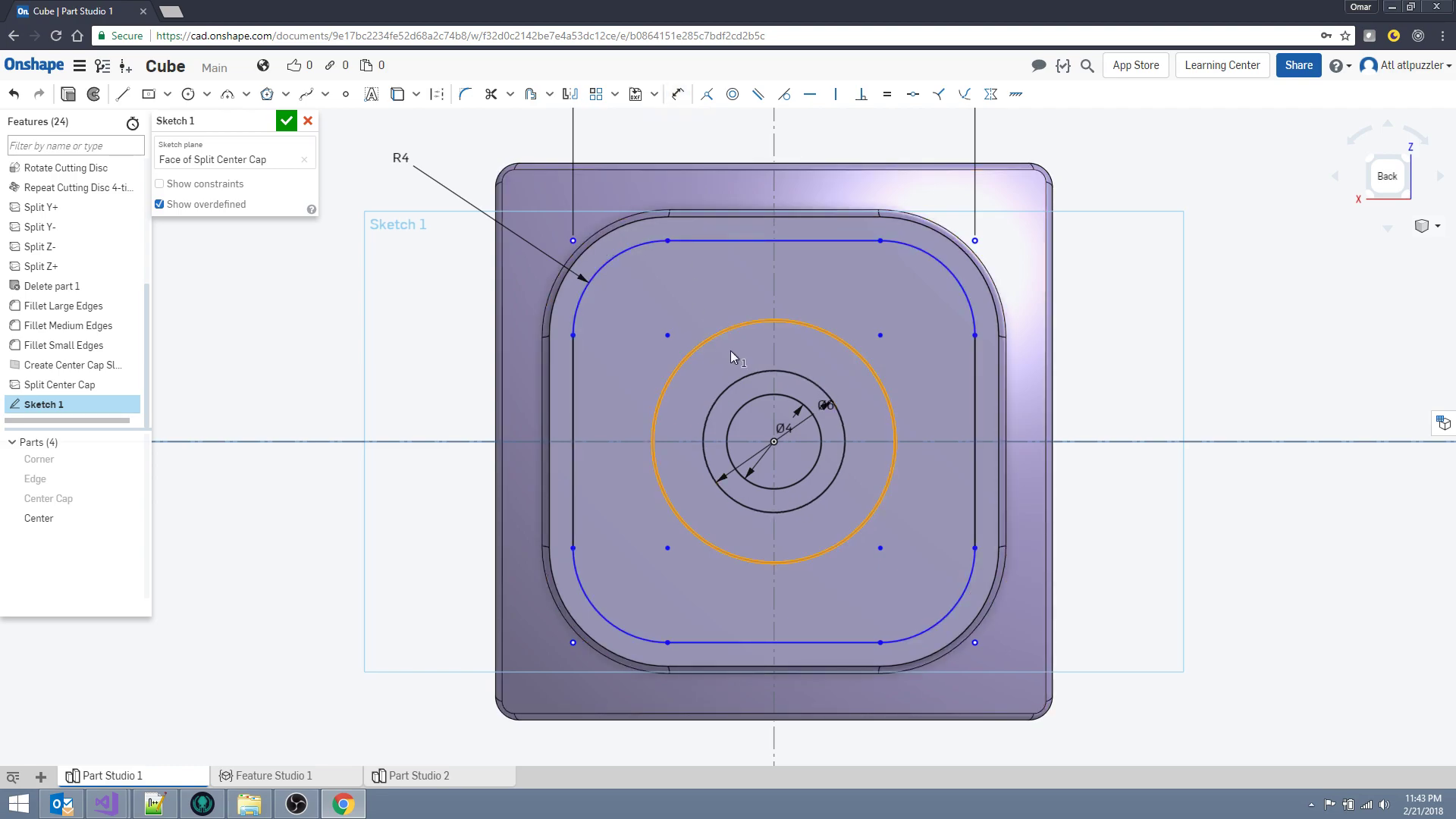
{"action": "left_click", "coordinate": [677, 94]}
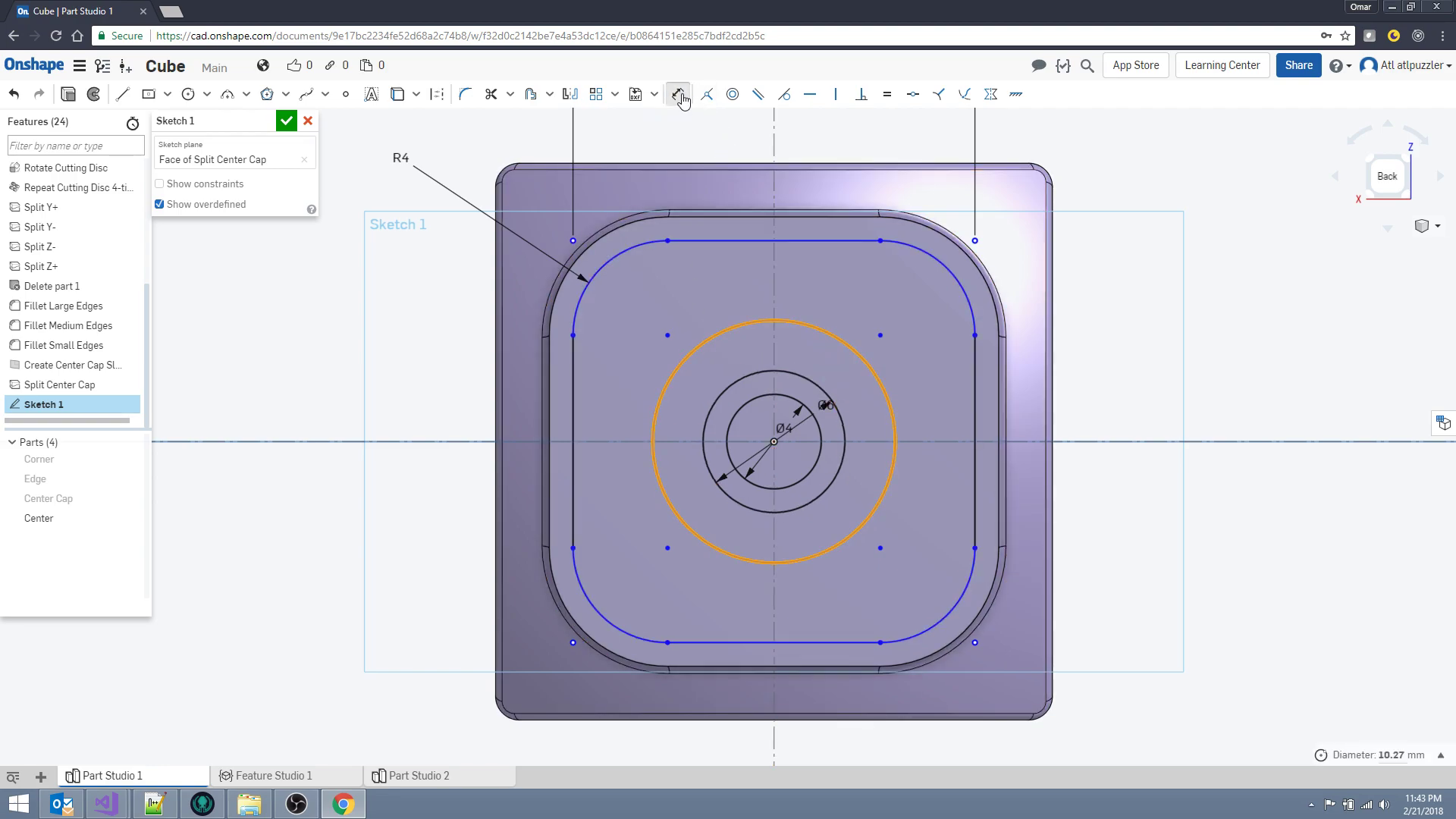
{"action": "left_click", "coordinate": [777, 319]}
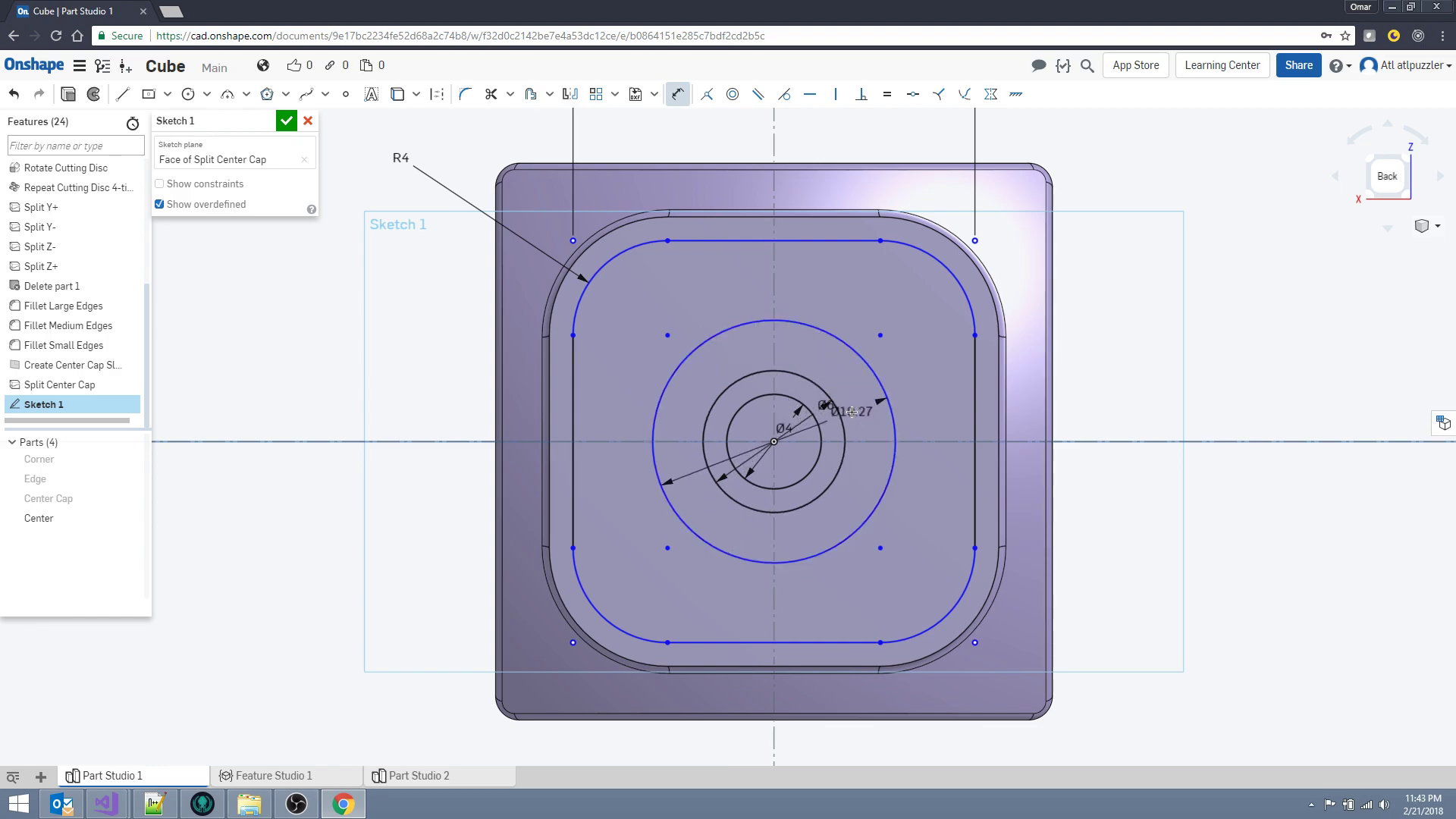
{"action": "left_click", "coordinate": [864, 410]}
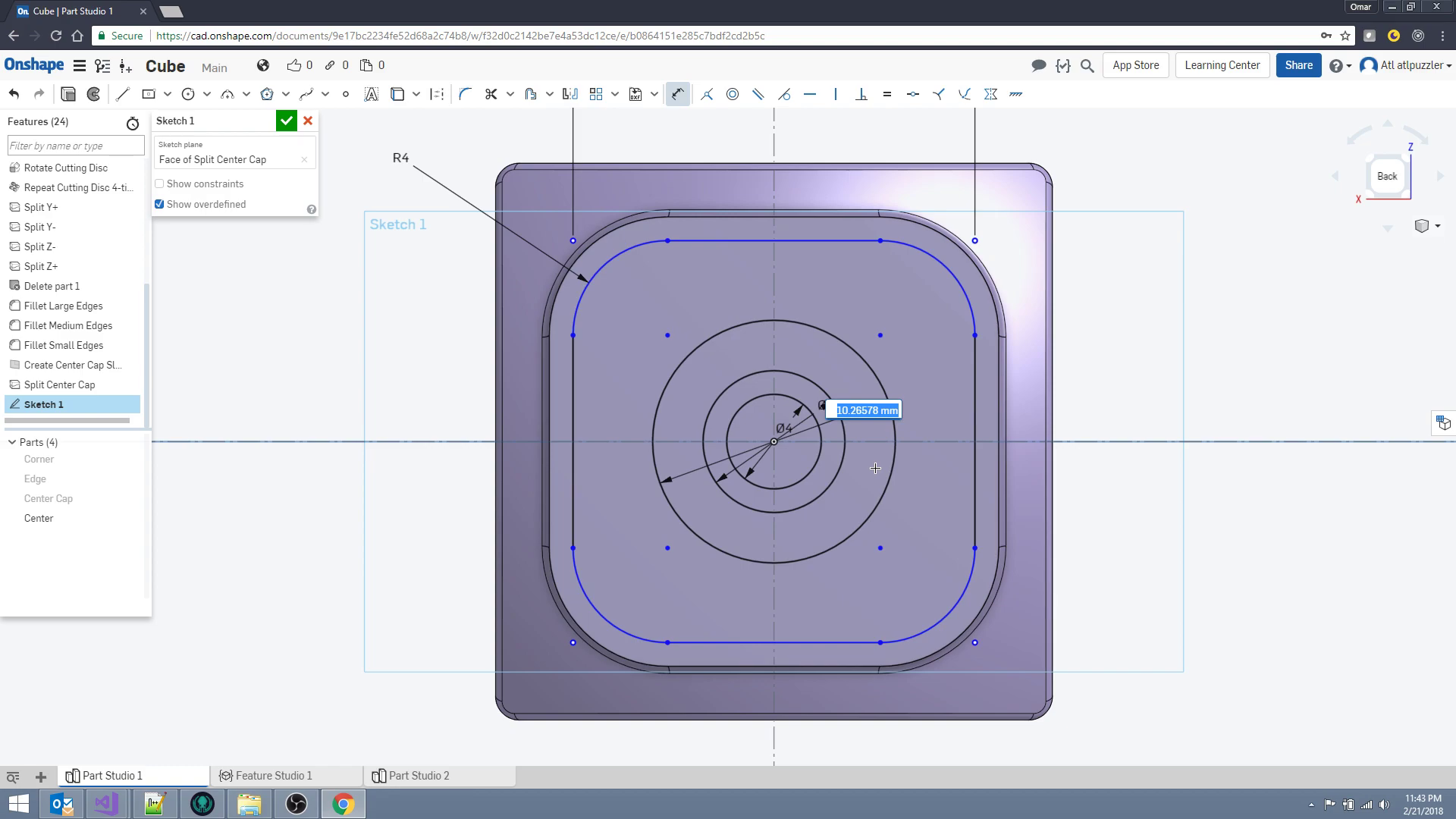
{"action": "type", "text": "8"}
{"action": "key", "text": "Return"}
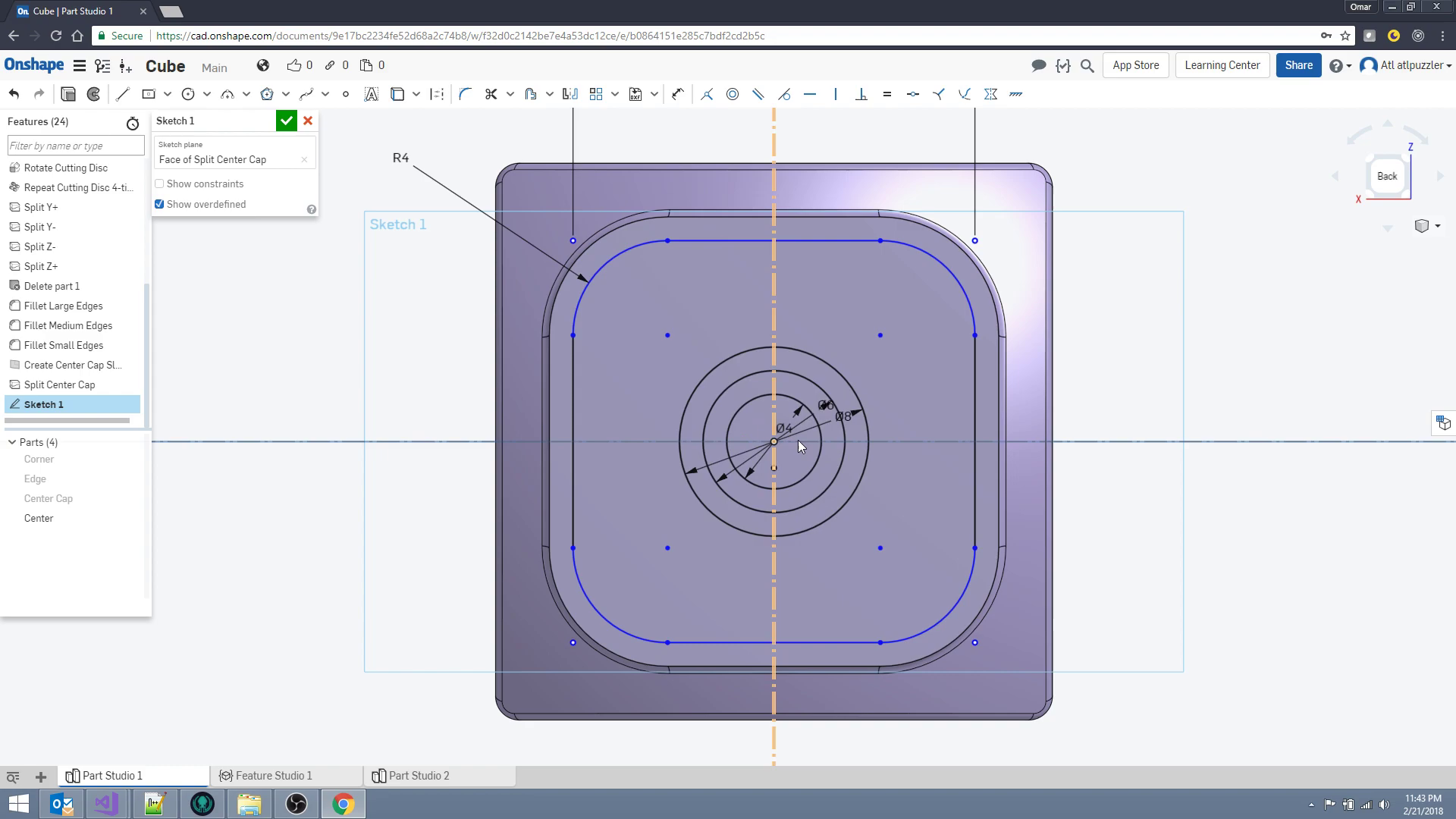
Select the circles, centre point and centrelines in turn to check them.
{"action": "left_click", "coordinate": [775, 441]}
{"action": "left_click", "coordinate": [731, 424]}
{"action": "left_click", "coordinate": [711, 412]}
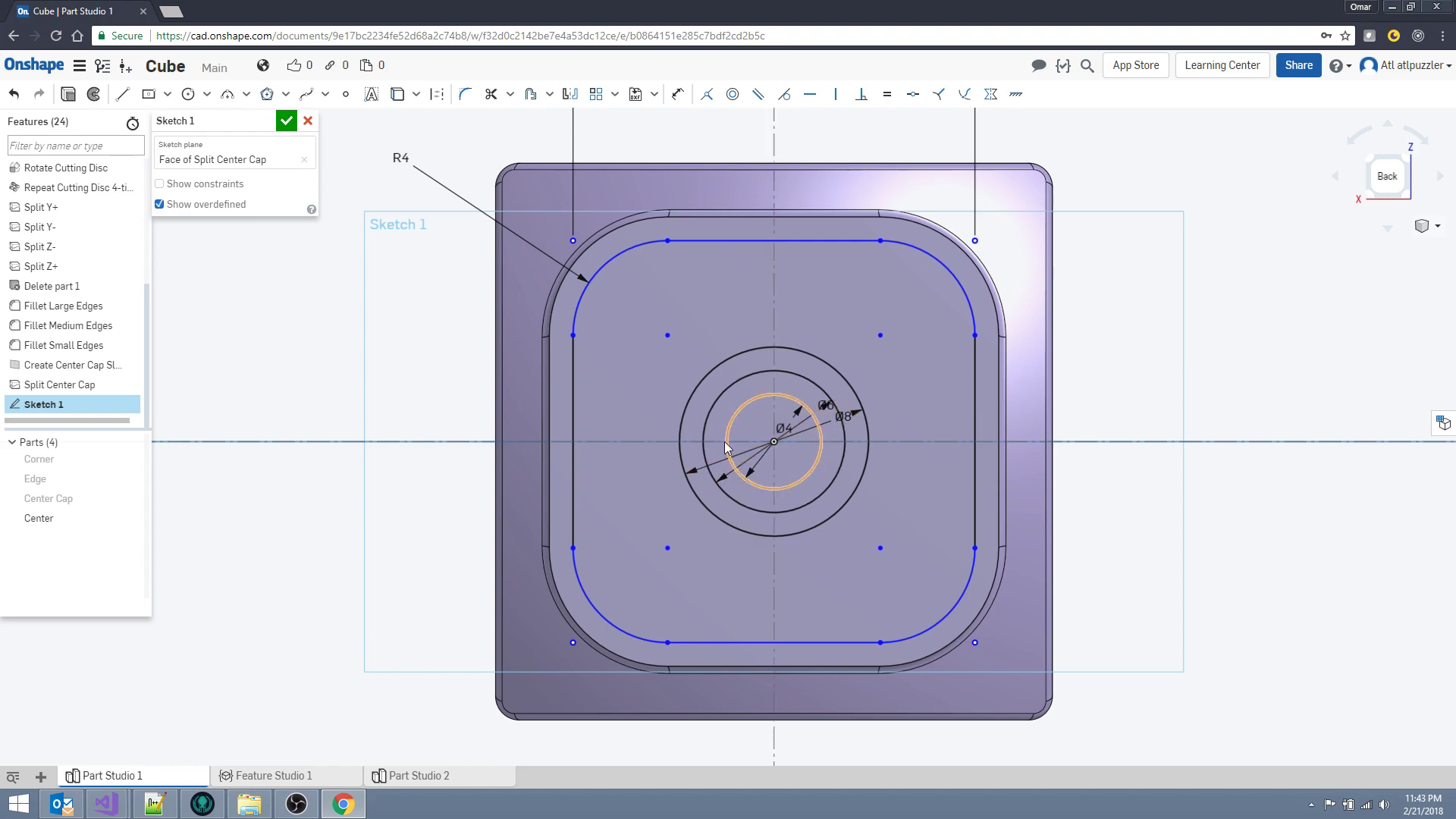
{"action": "key", "text": "Escape"}
{"action": "left_click", "coordinate": [839, 425]}
{"action": "left_click", "coordinate": [709, 512]}
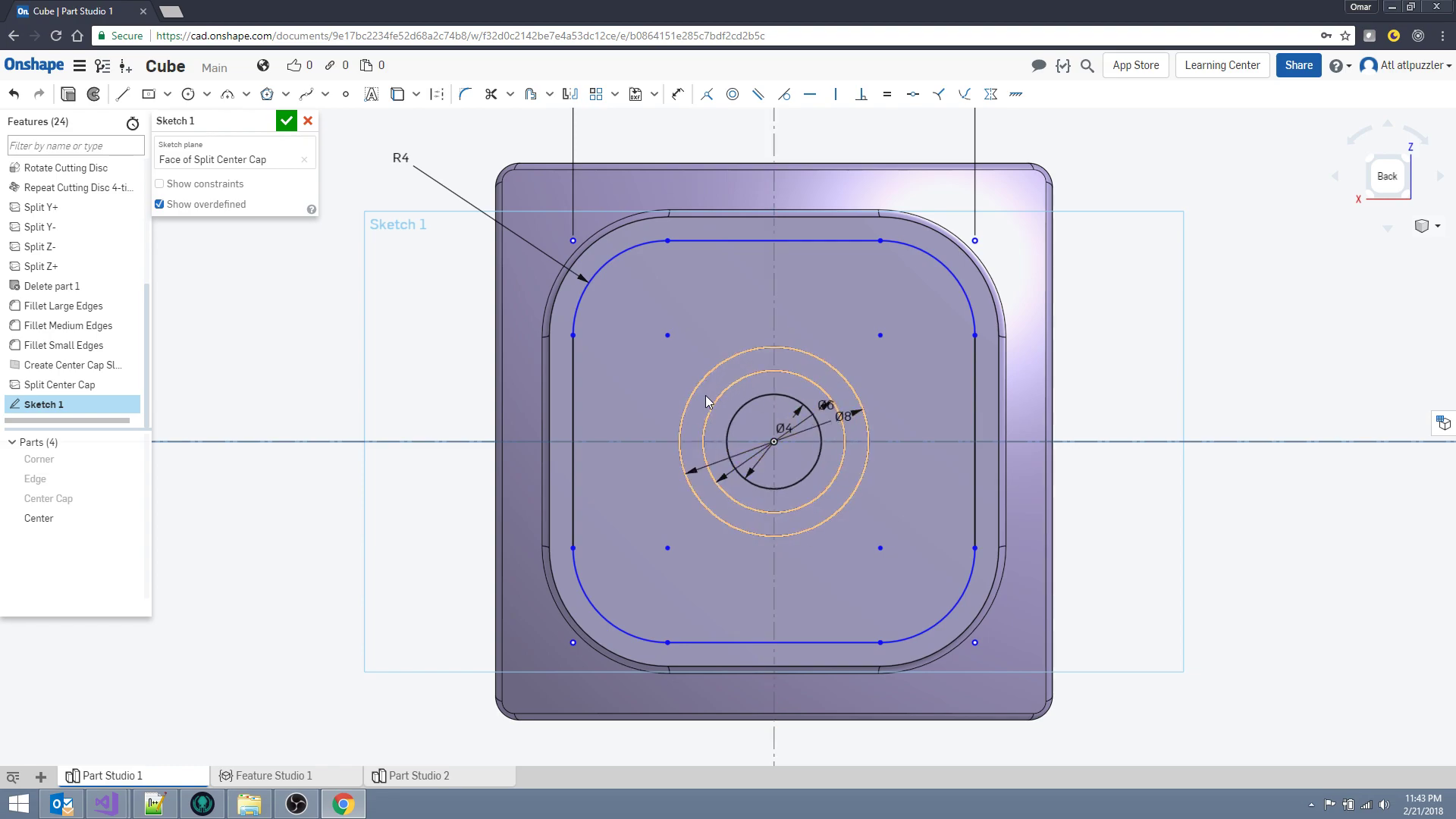
{"action": "key", "text": "Escape"}
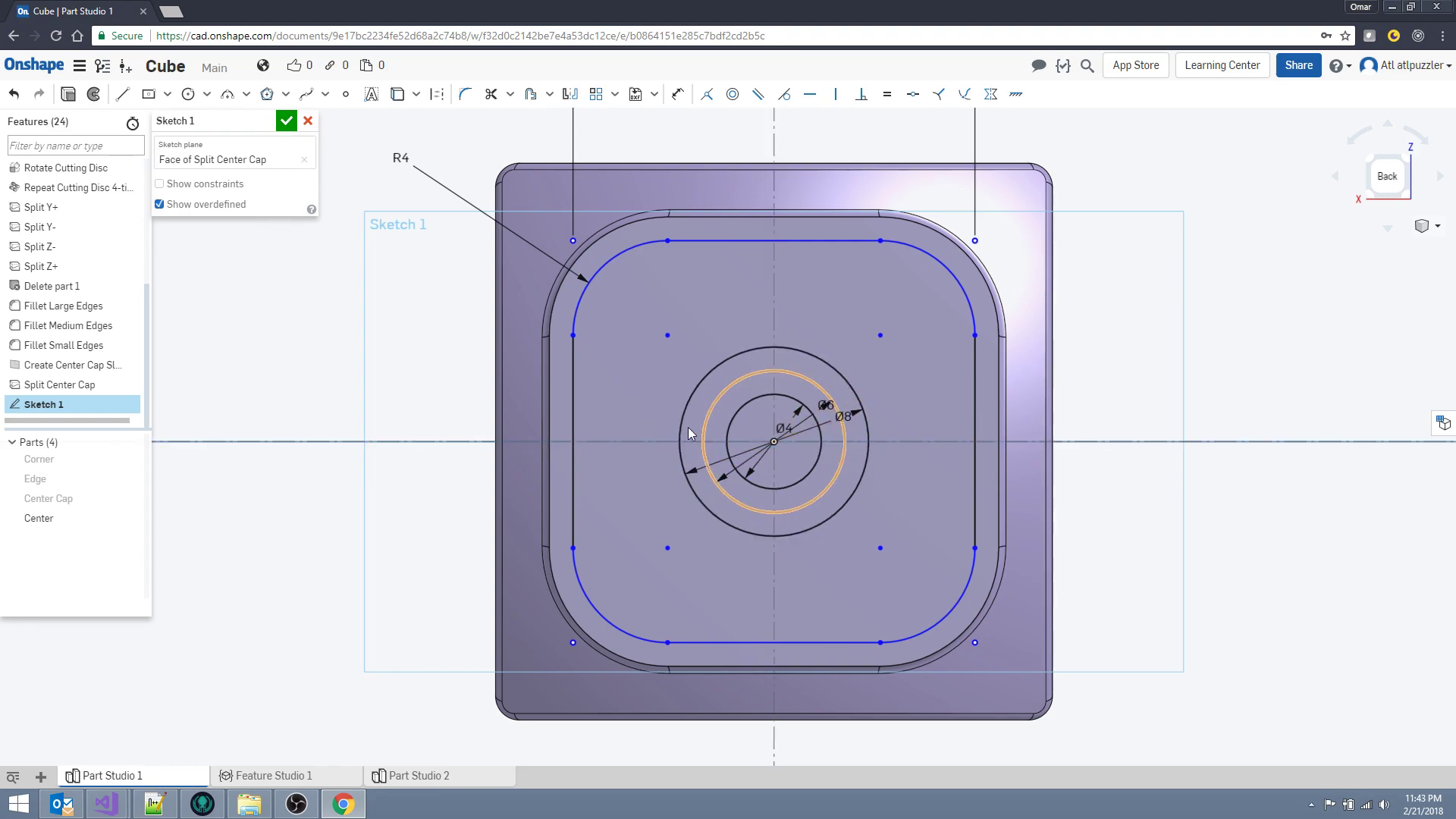
{"action": "left_click", "coordinate": [774, 486]}
{"action": "key", "text": "Escape"}
{"action": "left_click", "coordinate": [532, 442]}
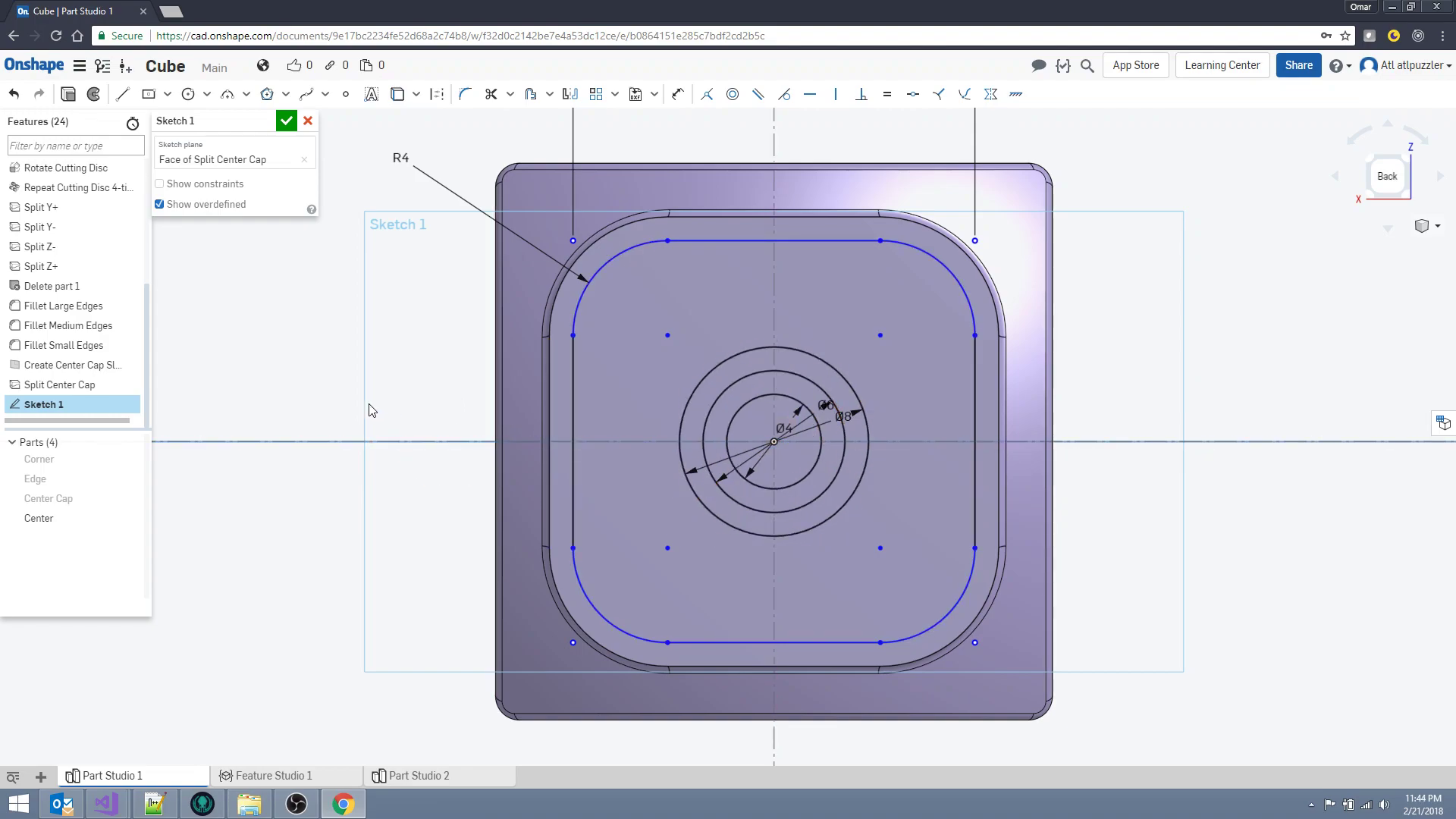
{"action": "left_click", "coordinate": [344, 332]}
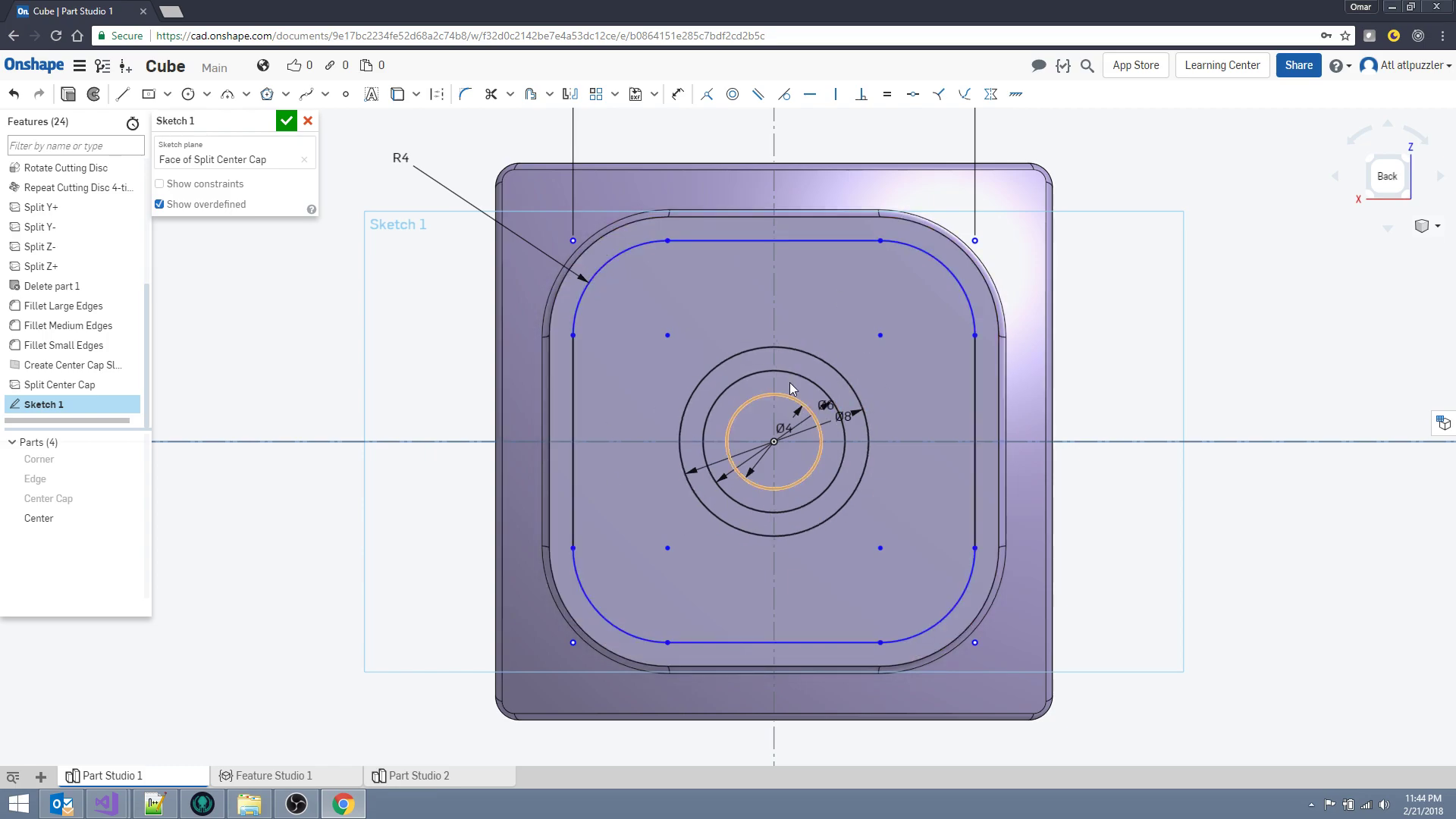
{"action": "left_click", "coordinate": [819, 437]}
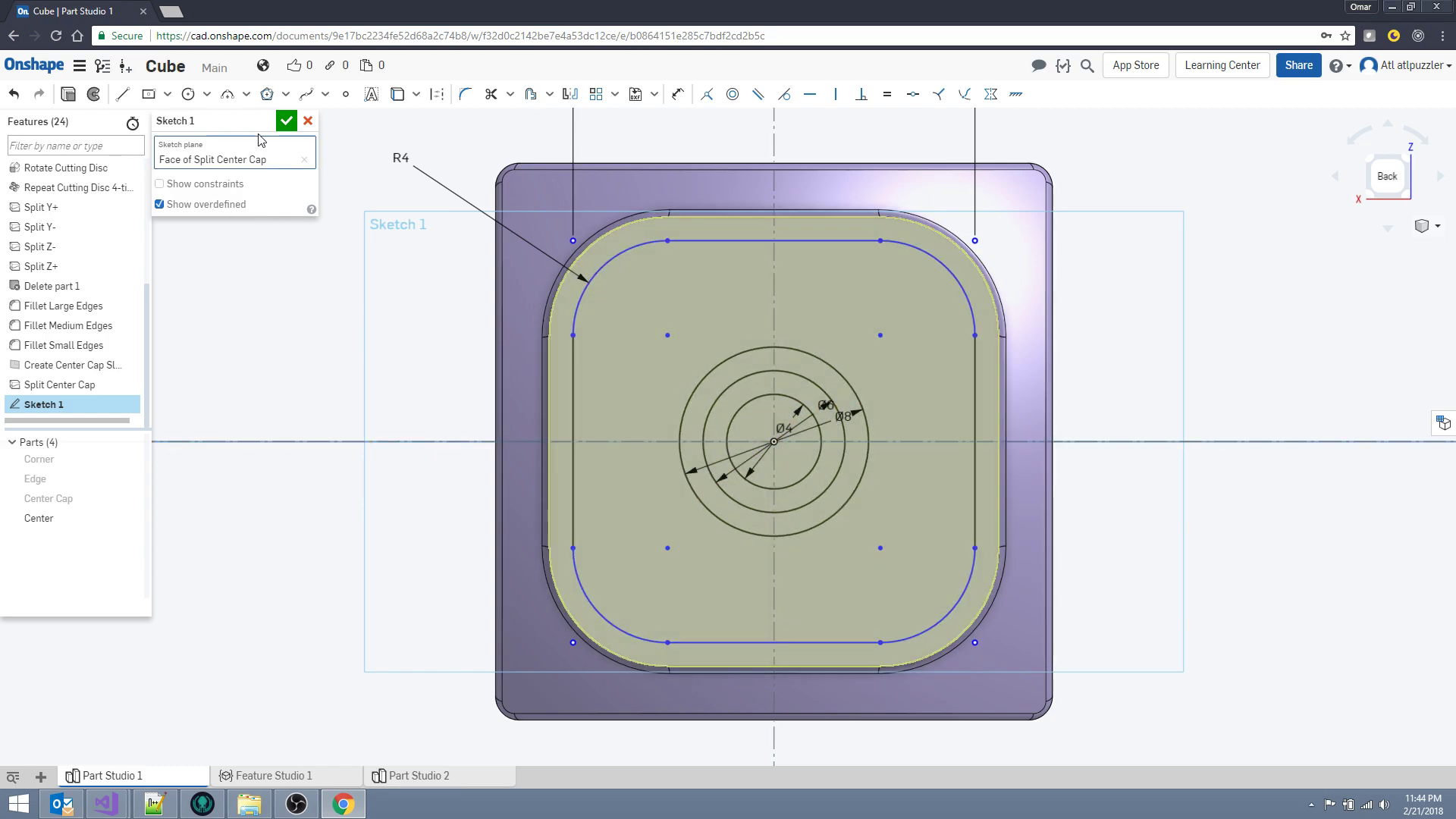
{"action": "key", "text": "Escape"}
Rename the sketch to 'Sketch Inside Center'.
{"action": "left_click", "coordinate": [264, 126]}
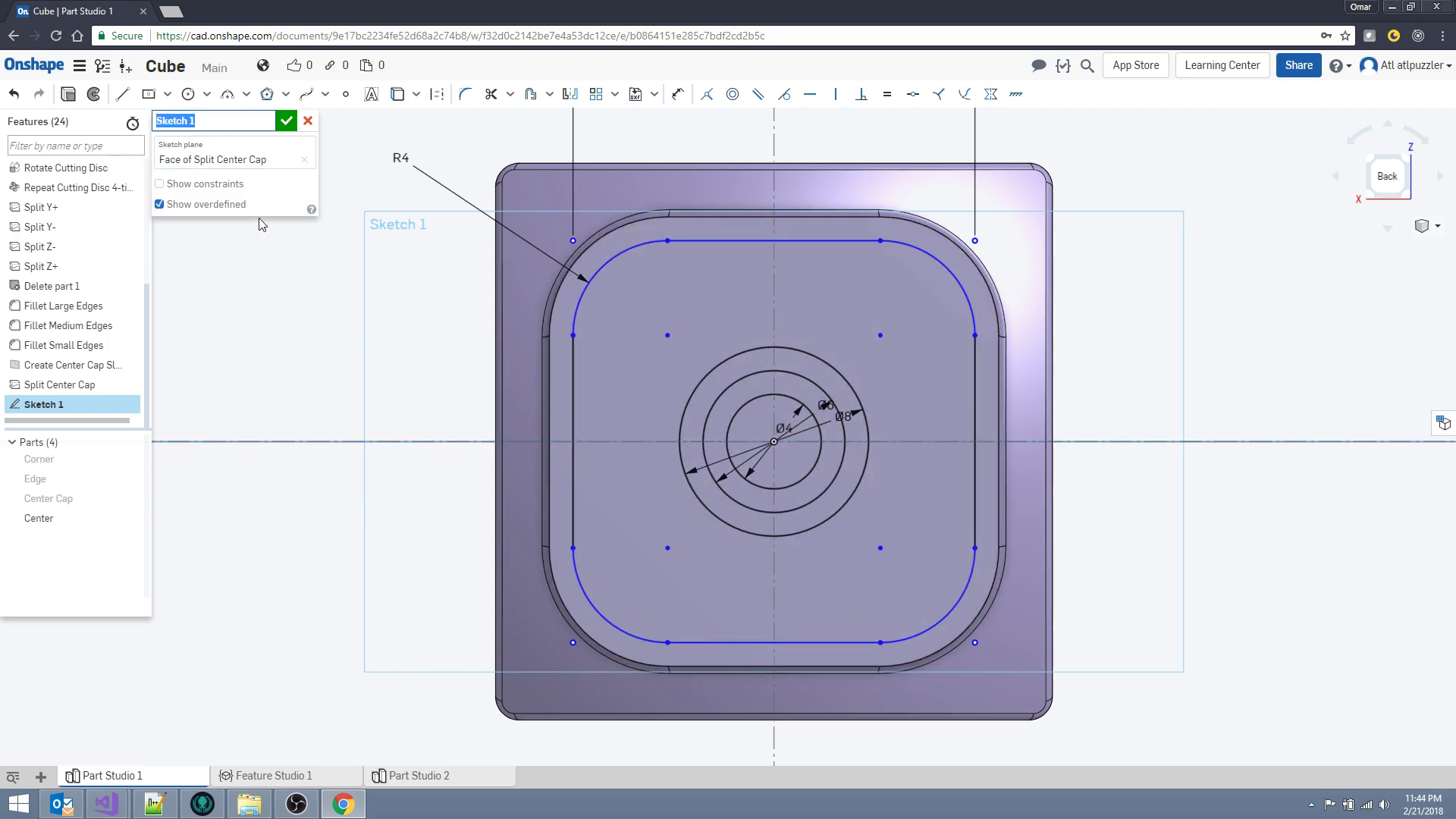
{"action": "key", "text": "End"}
{"action": "key", "text": "BackSpace"}
{"action": "type", "text": "Inside Center"}
Extrude the region between the rounded outline and the Ø8 circle 2 mm, reversed into the cap.
{"action": "left_click", "coordinate": [283, 122]}
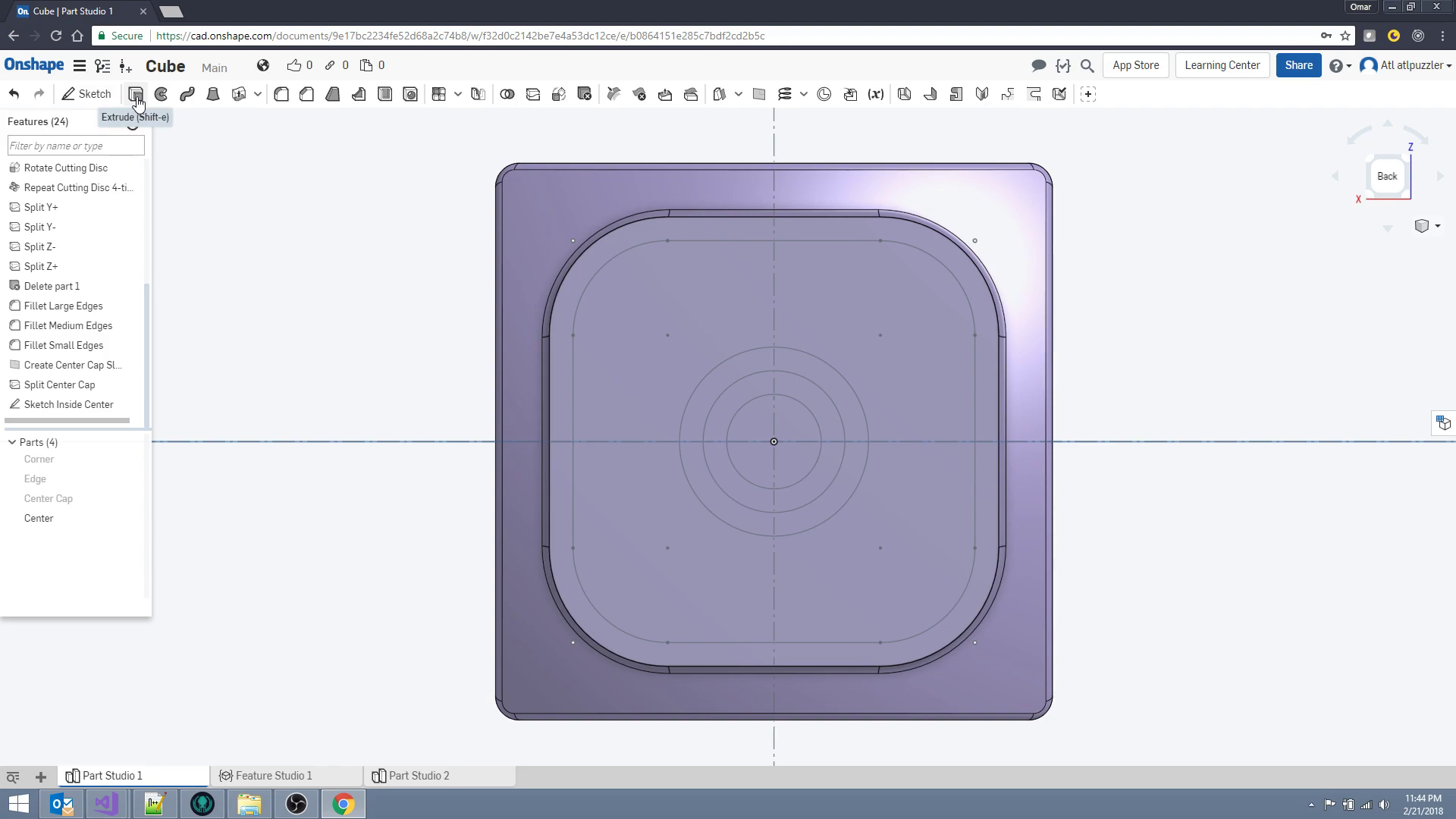
{"action": "left_click", "coordinate": [137, 95]}
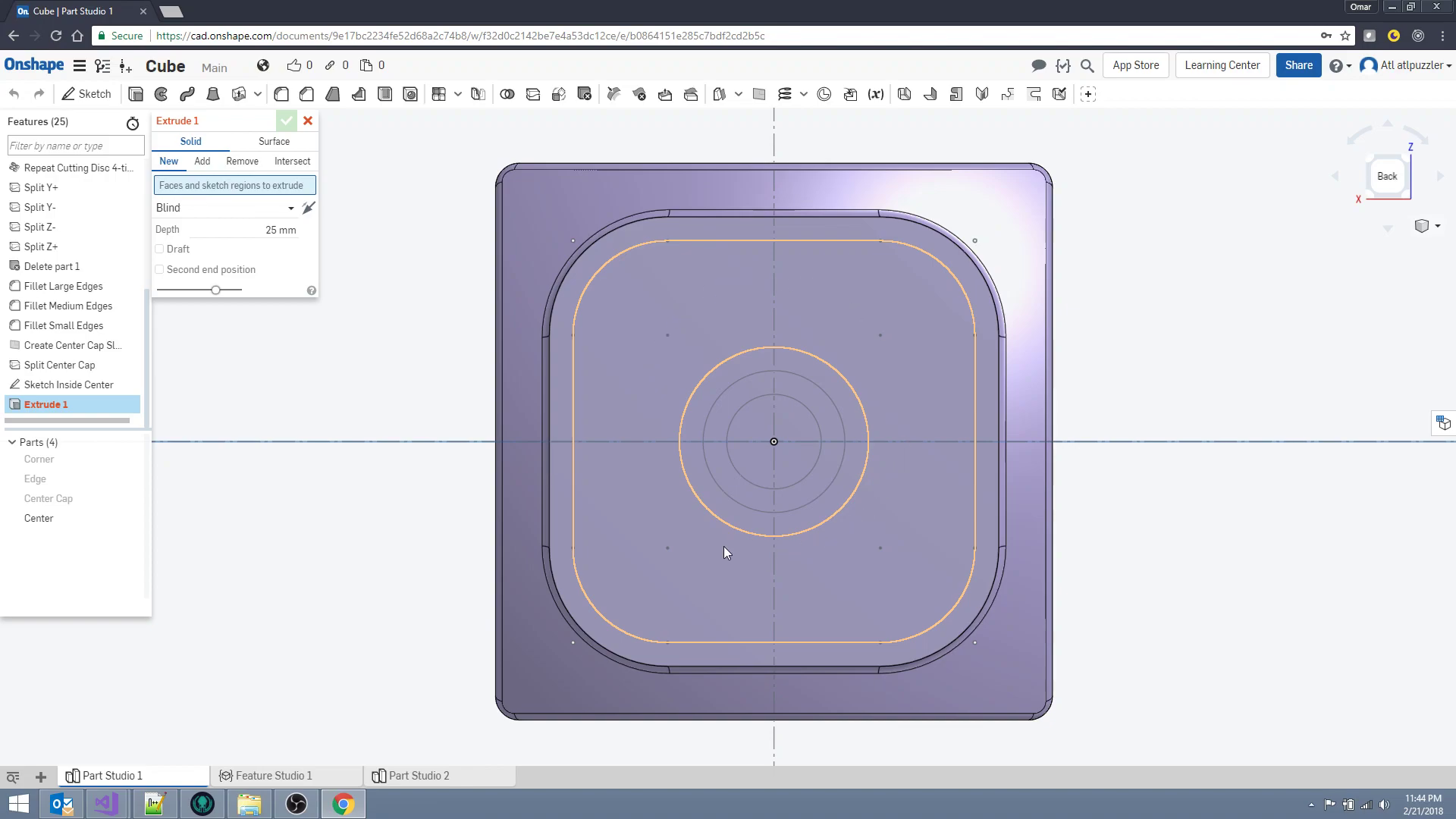
{"action": "left_click", "coordinate": [662, 303]}
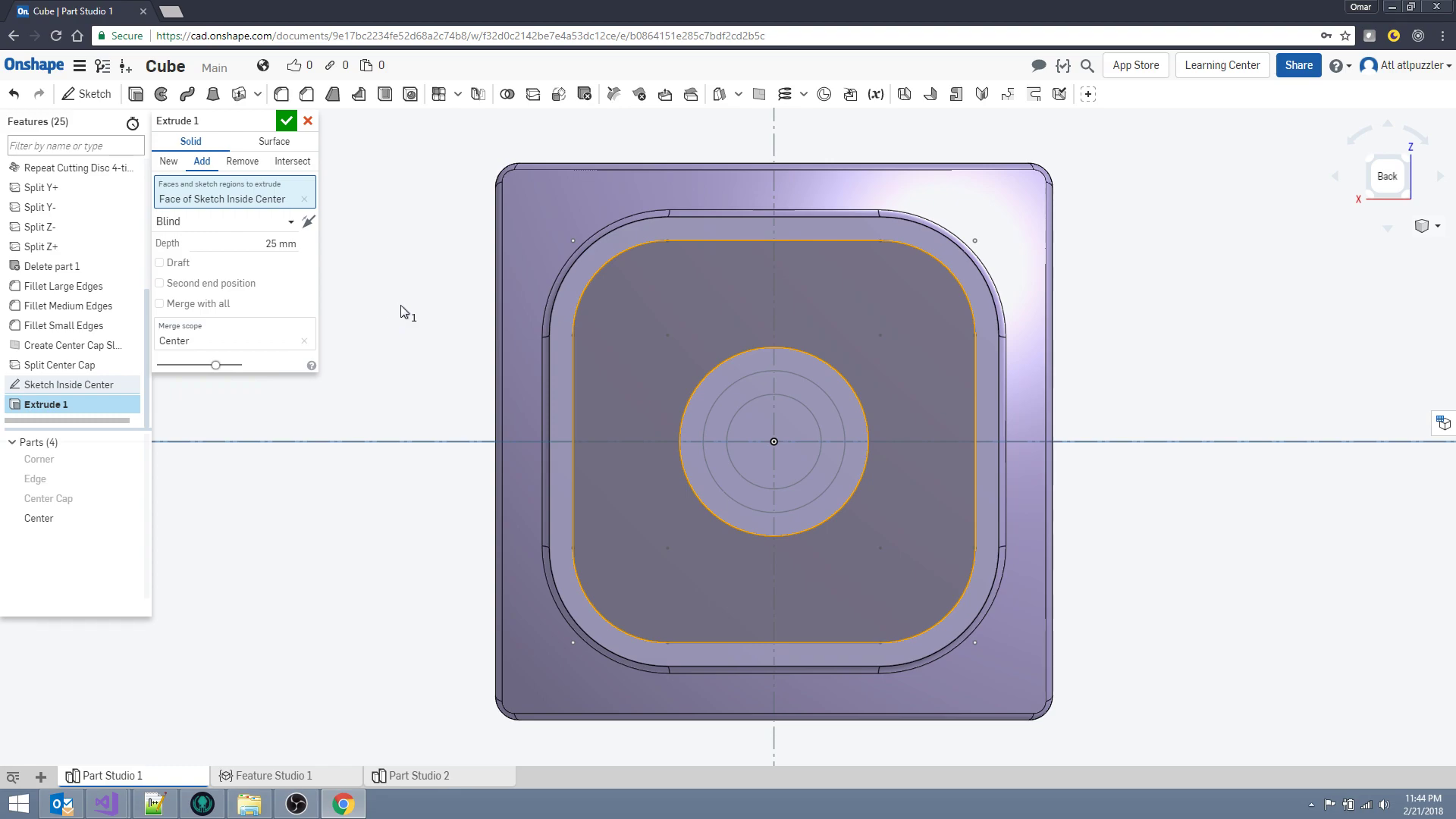
{"action": "right_click_drag", "start_coordinate": [400, 305], "coordinate": [343, 270]}
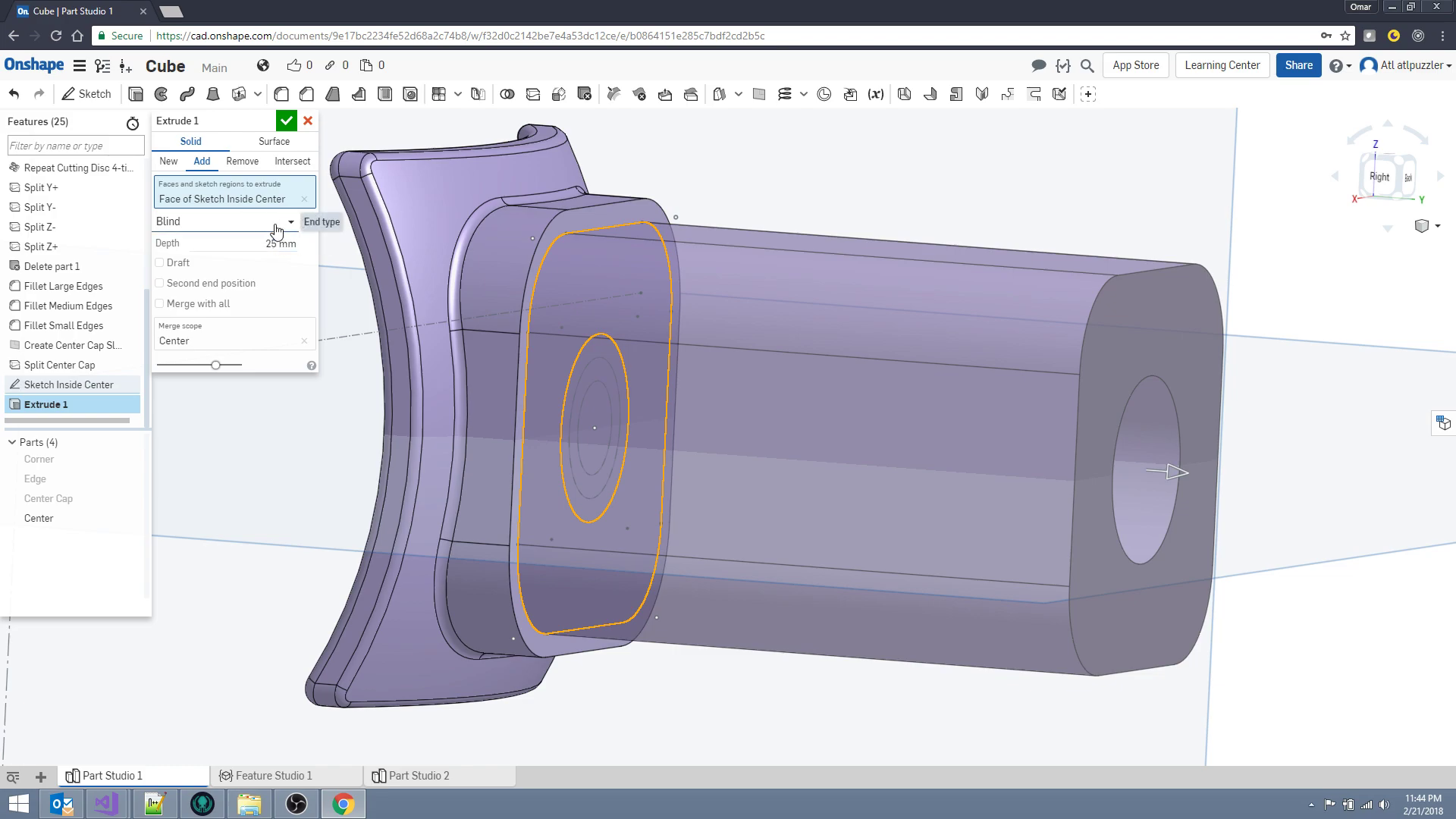
{"action": "left_click", "coordinate": [292, 244]}
{"action": "type", "text": "2"}
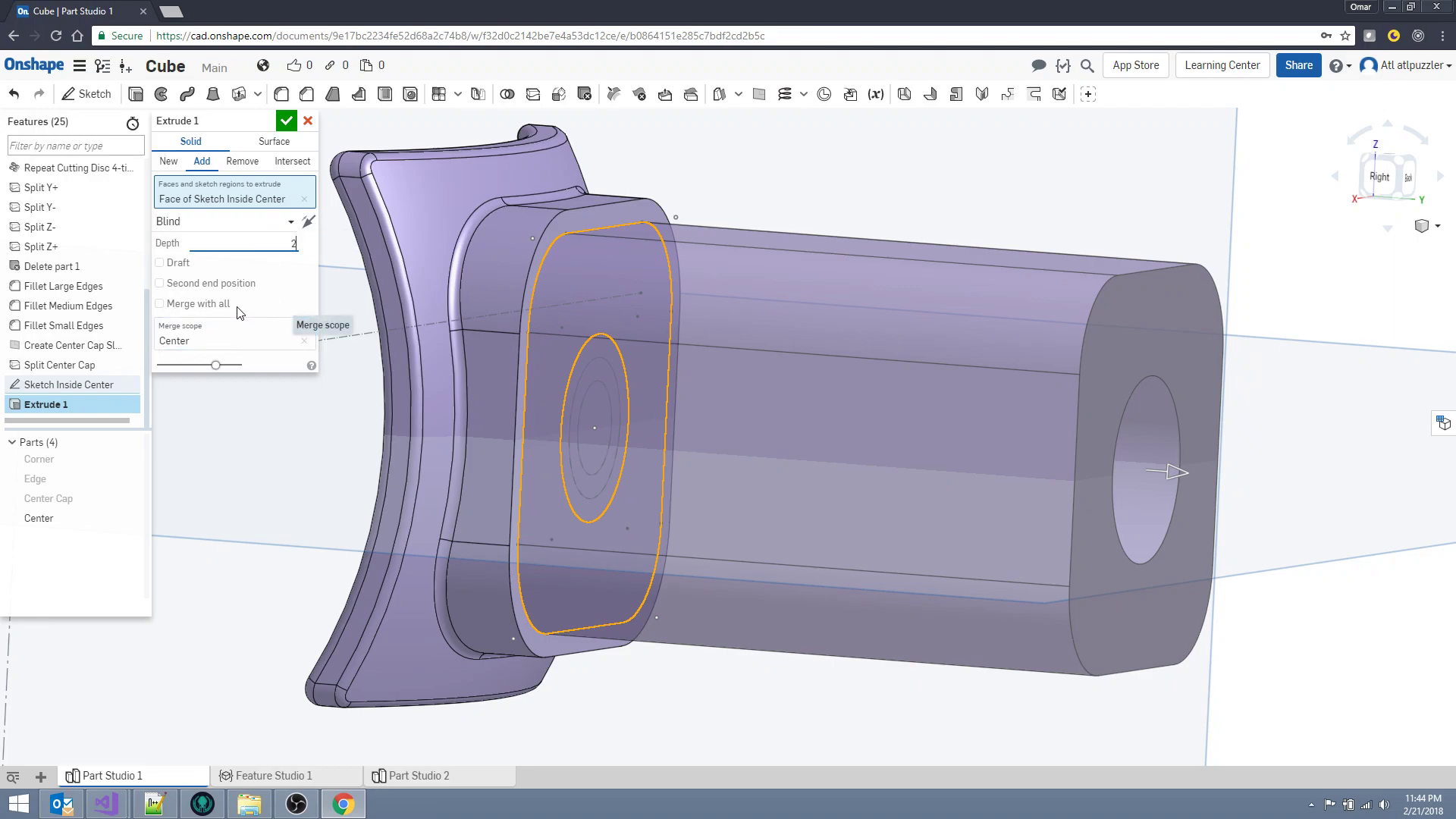
{"action": "key", "text": "Return"}
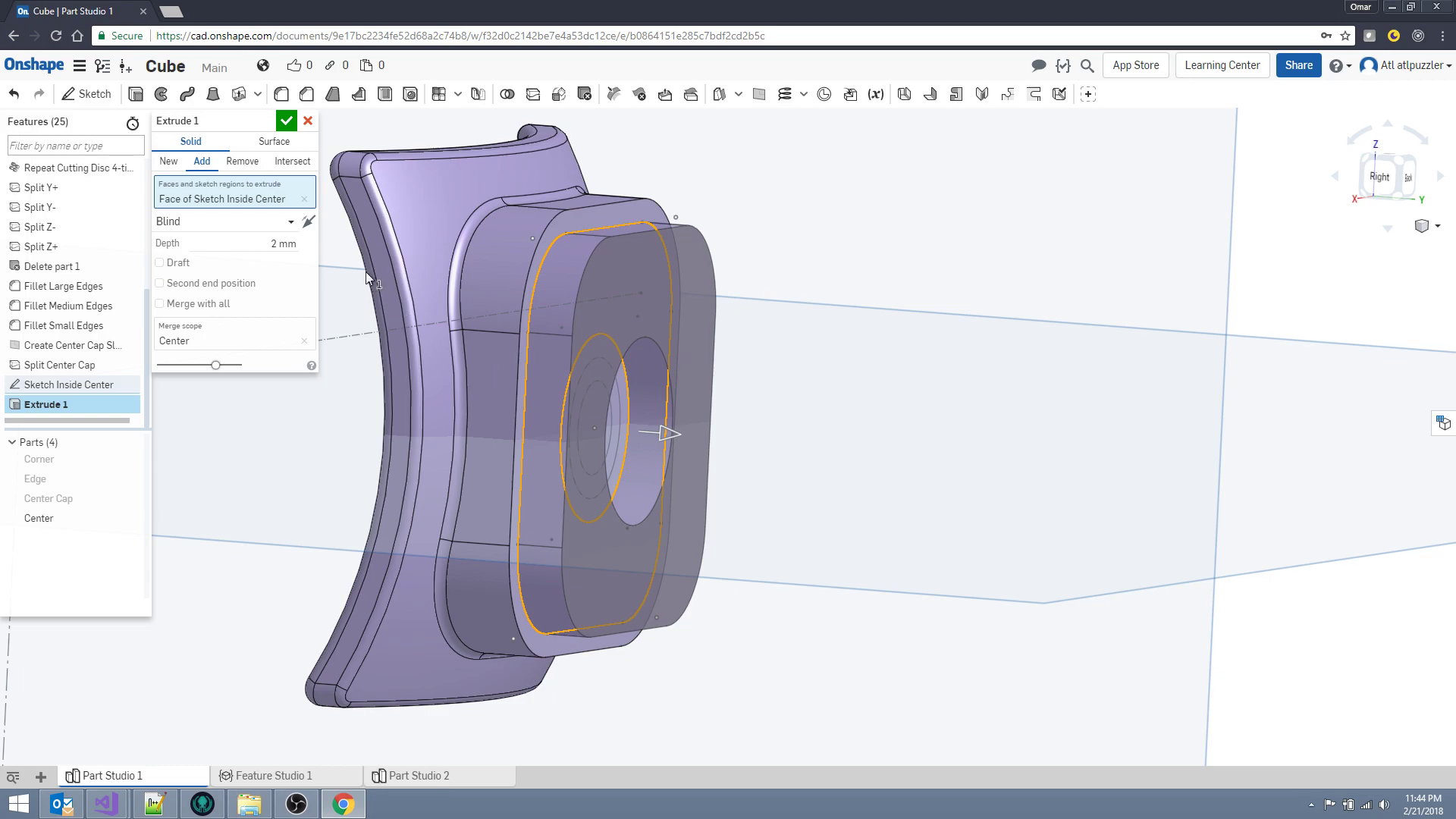
{"action": "left_click", "coordinate": [308, 220]}
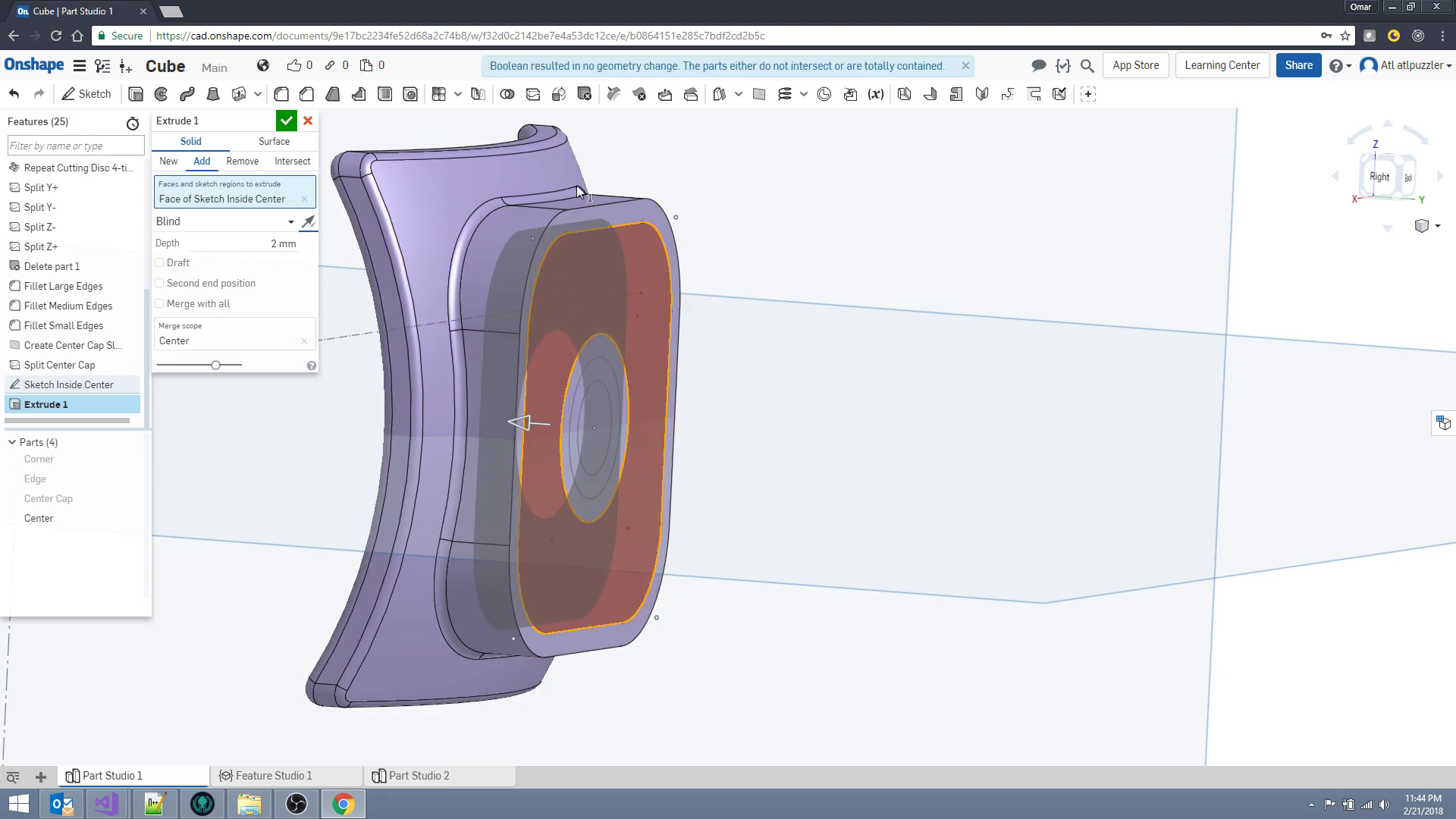
Switch Extrude 1 to Remove and add the inner ring region, cutting both regions 2 mm deep.
{"action": "left_click", "coordinate": [245, 163]}
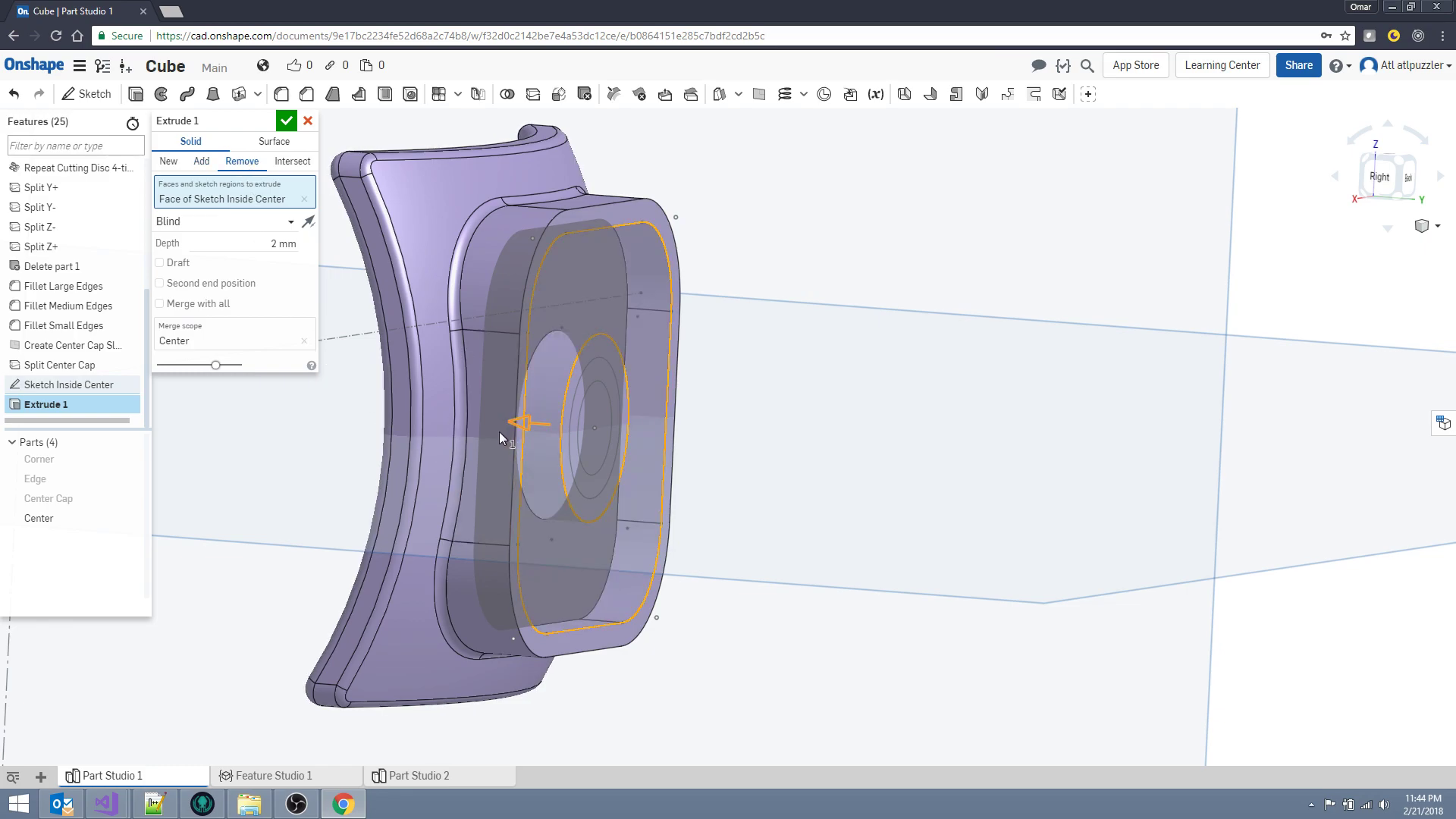
{"action": "right_click_drag", "start_coordinate": [698, 460], "coordinate": [646, 461]}
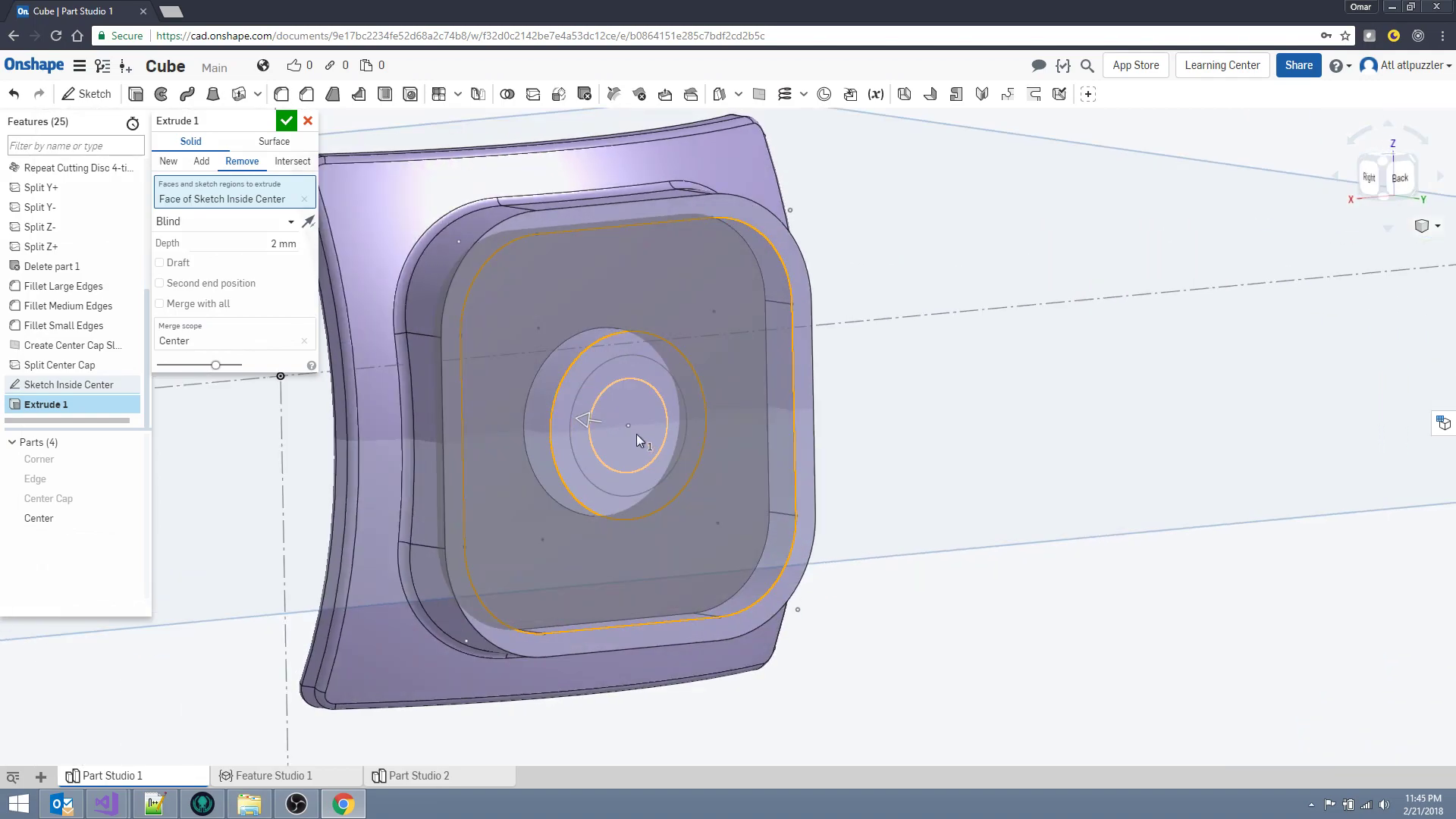
{"action": "left_click", "coordinate": [636, 435]}
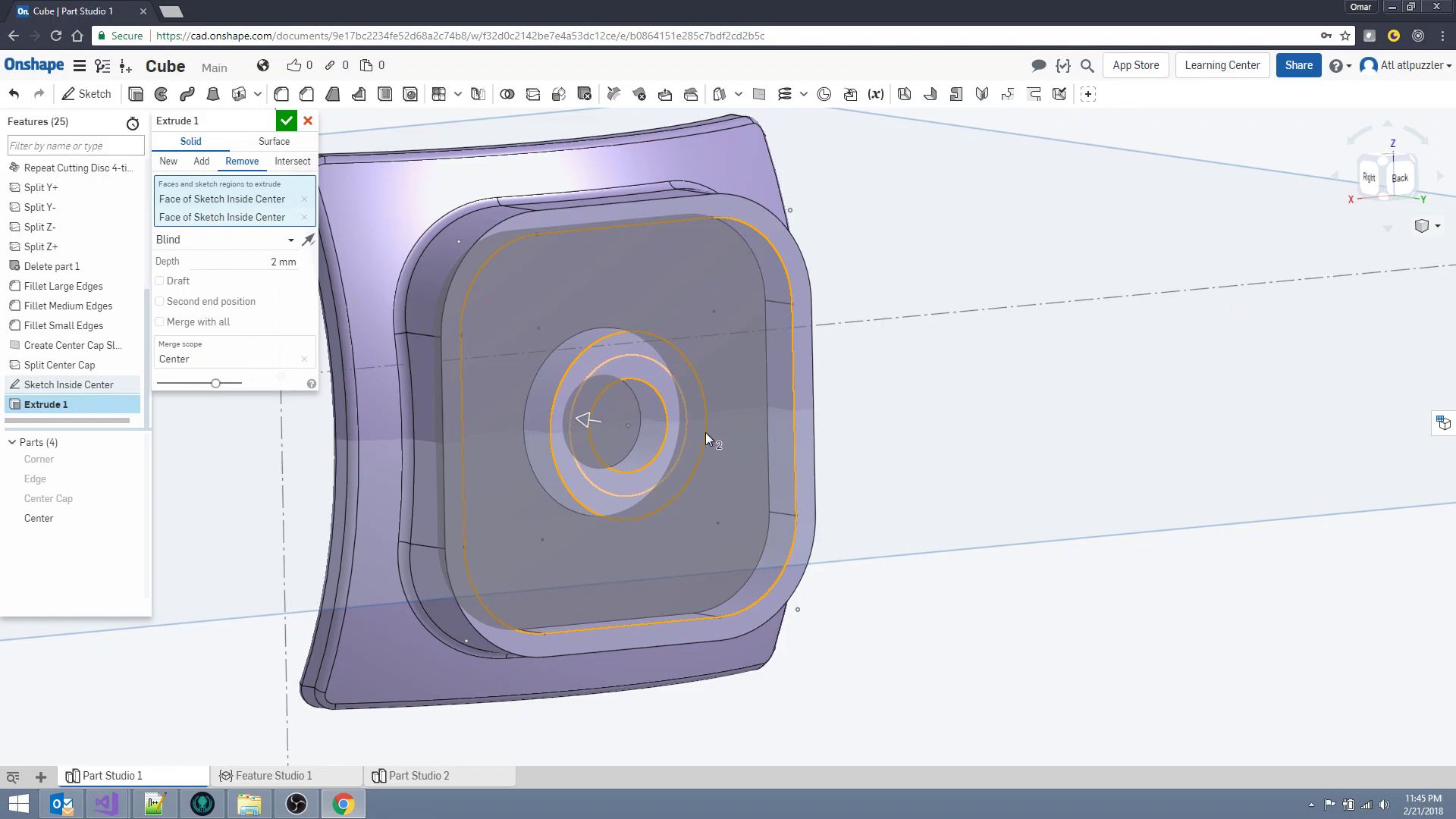
{"action": "right_click_drag", "start_coordinate": [705, 439], "coordinate": [650, 425]}
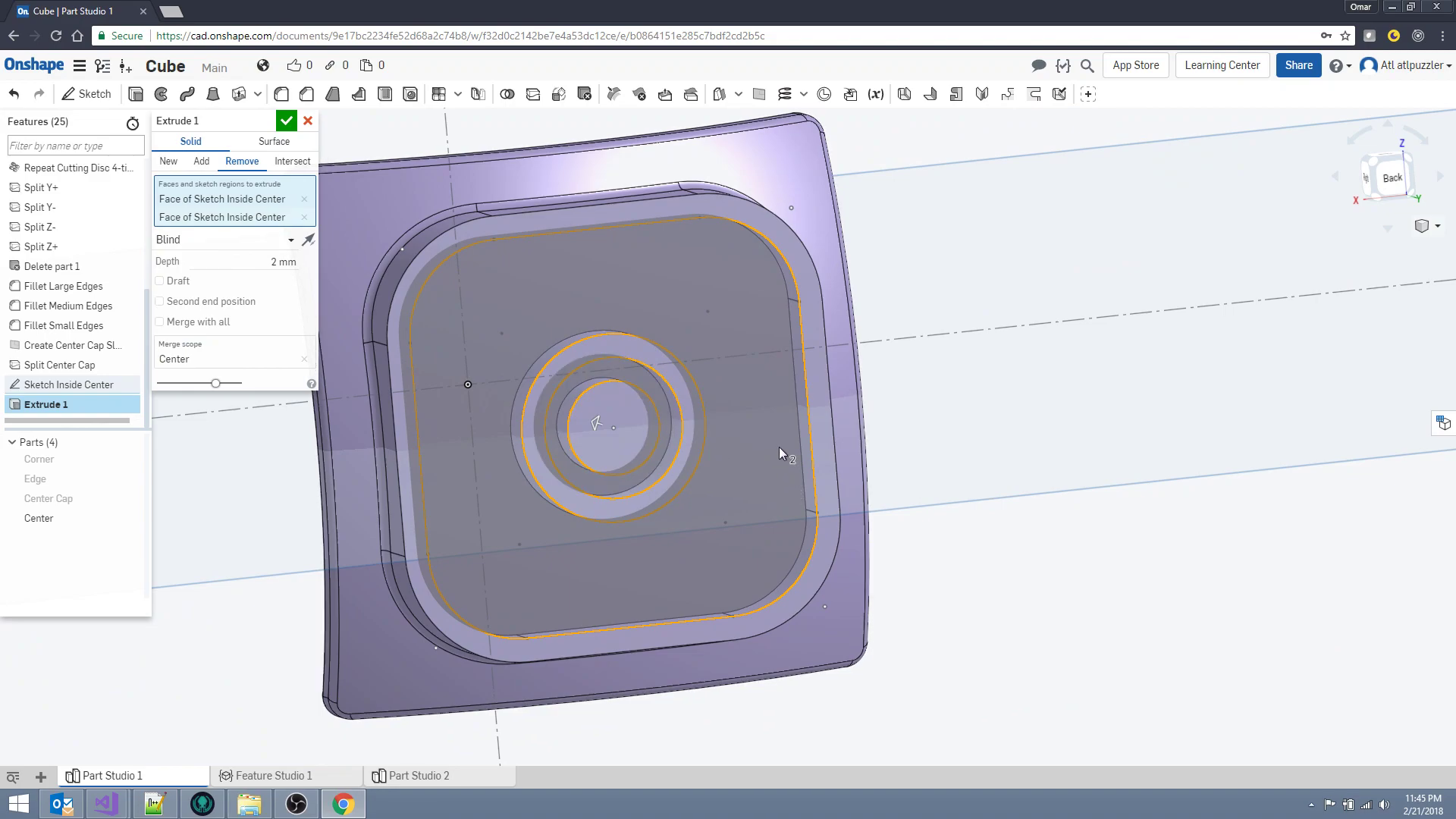
{"action": "right_click_drag", "start_coordinate": [779, 447], "coordinate": [661, 470]}
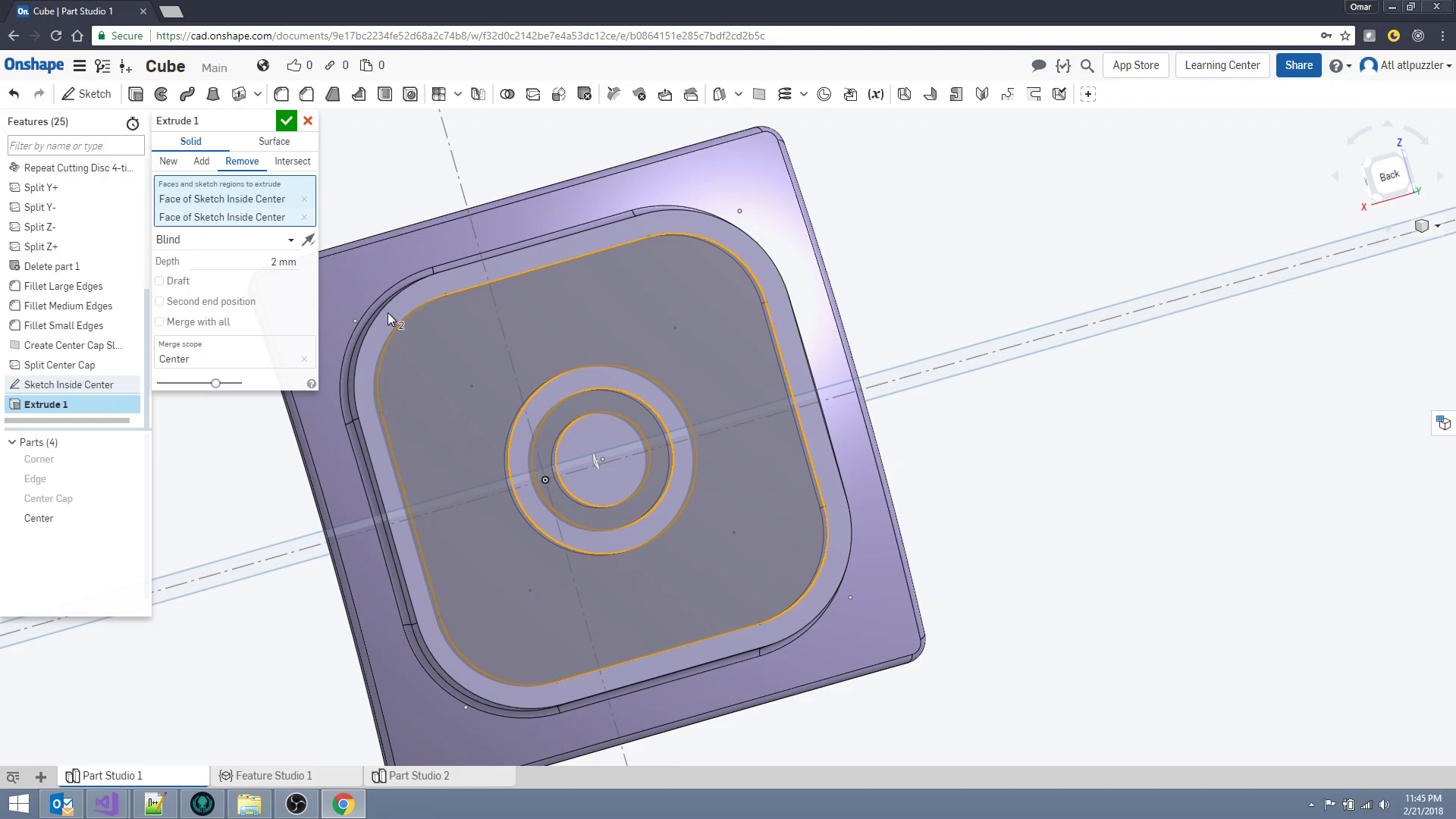
{"action": "mouse_move", "coordinate": [542, 471]}
{"action": "right_mouse_down"}
{"action": "mouse_move", "coordinate": [667, 451]}
{"action": "mouse_move", "coordinate": [546, 448]}
{"action": "right_mouse_up"}
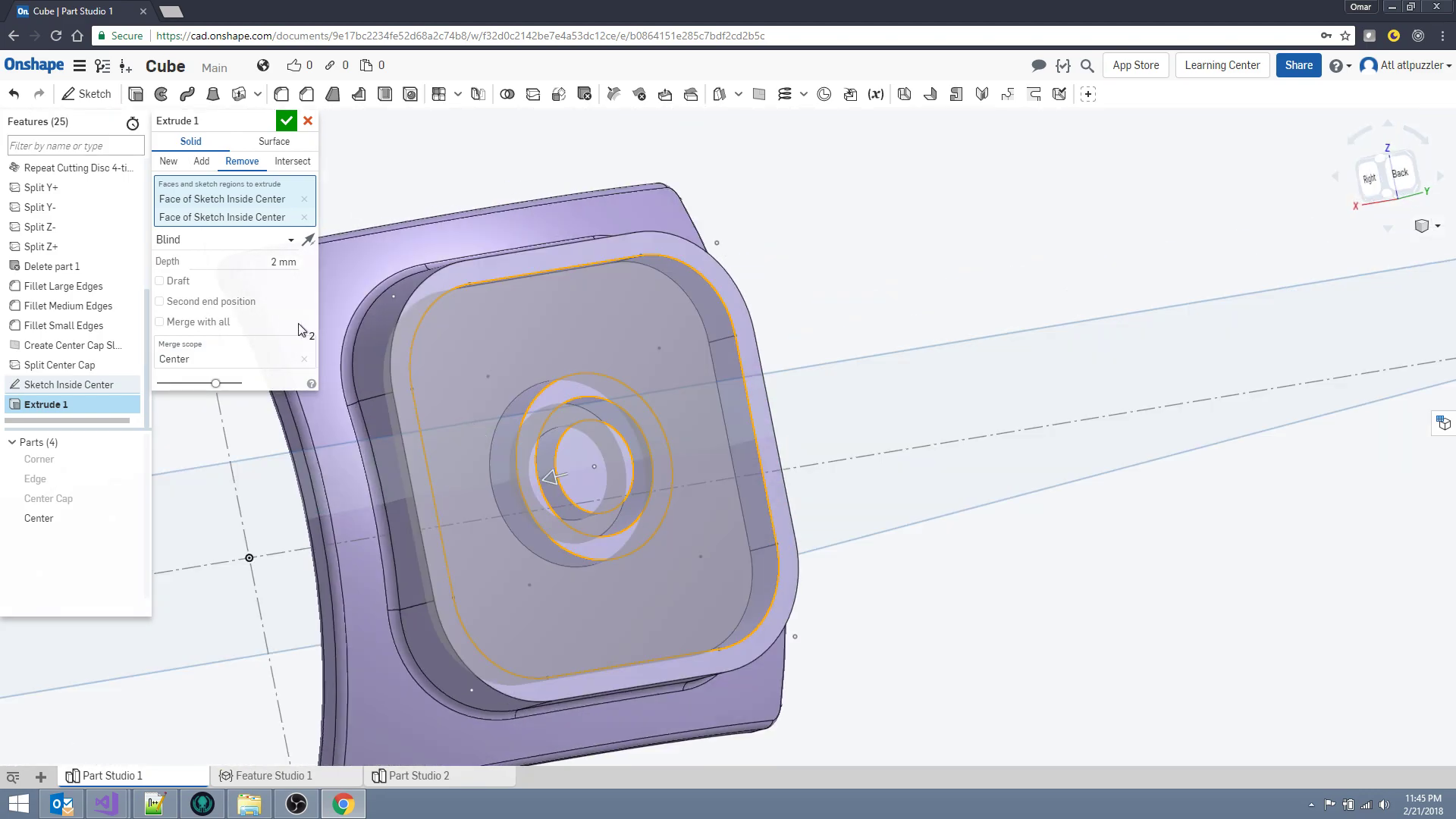
{"action": "left_click", "coordinate": [286, 121]}
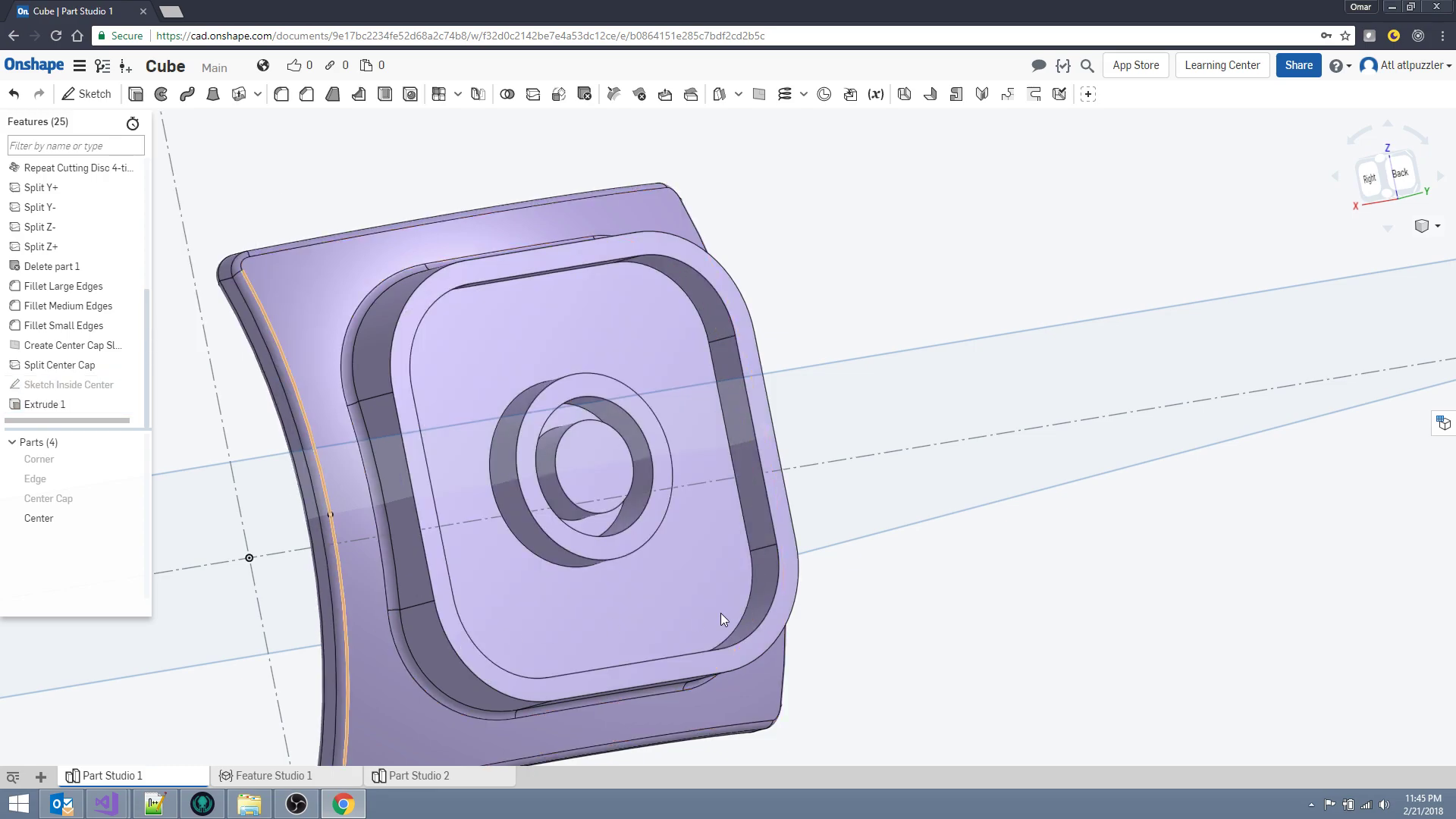
{"action": "right_click_drag", "start_coordinate": [1033, 491], "coordinate": [980, 506]}
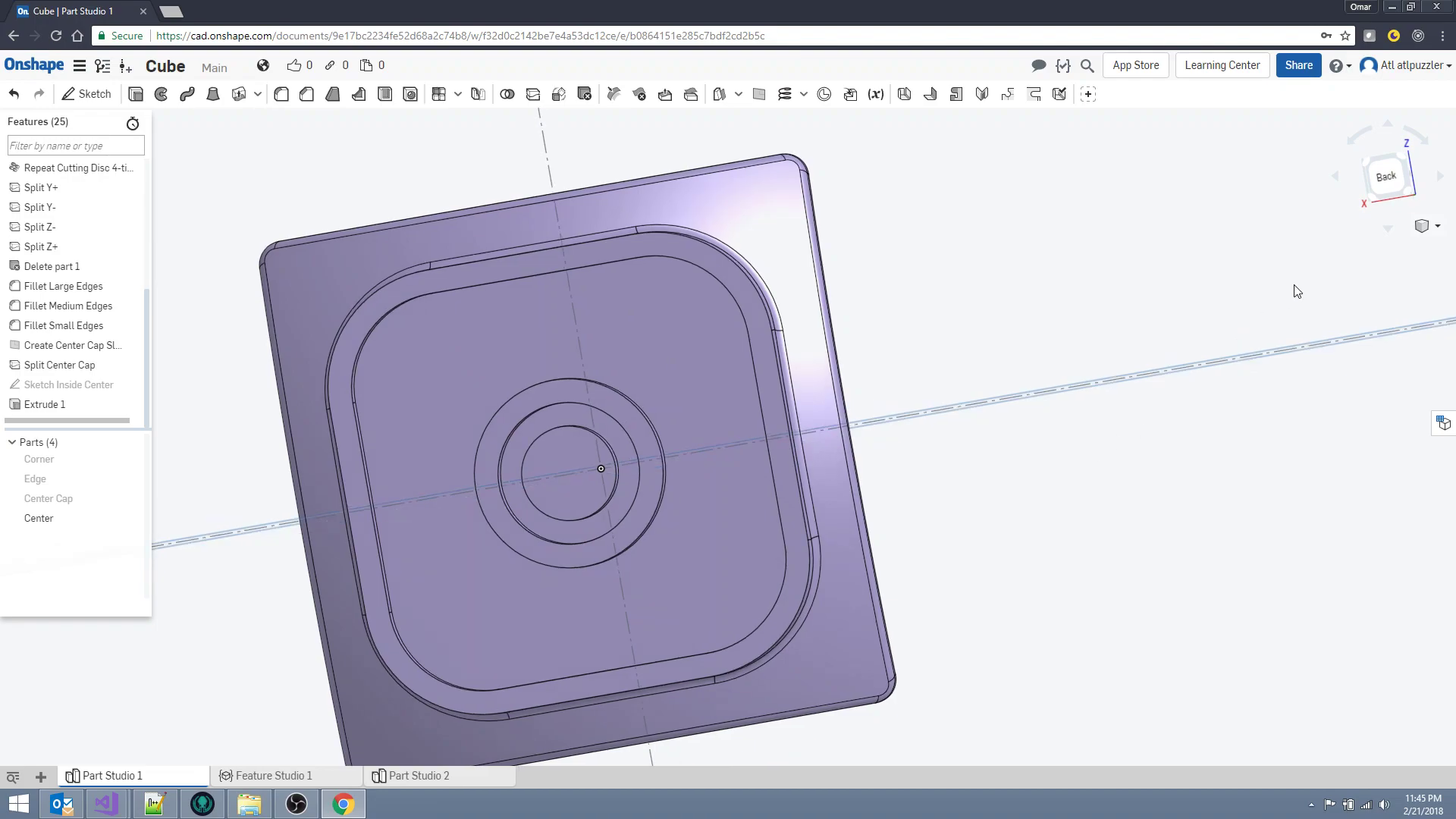
{"action": "left_click", "coordinate": [1377, 184]}
{"action": "scroll", "coordinate": [879, 470], "scroll_direction": "up", "scroll_amount": 10}
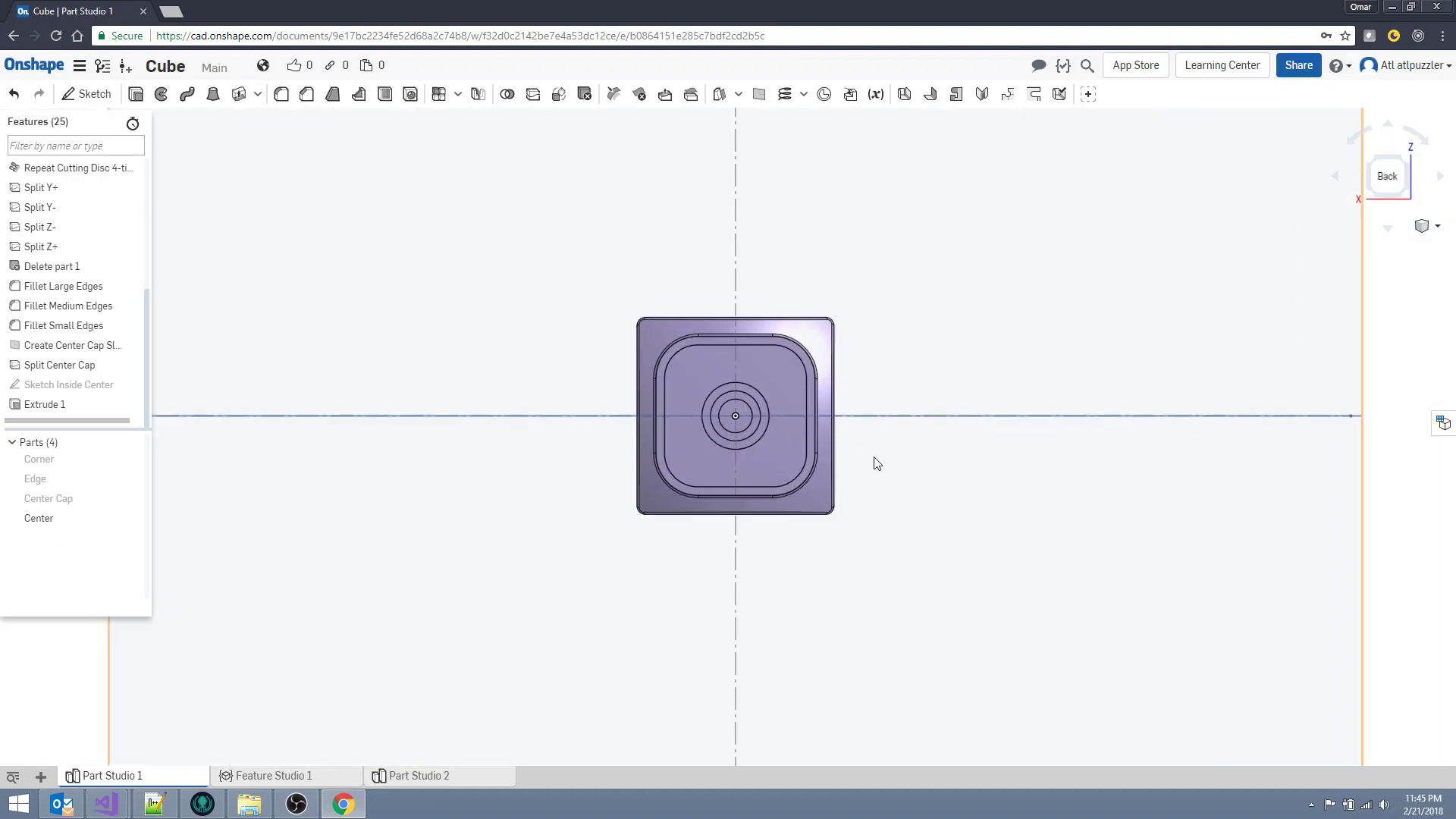
{"action": "right_click_drag", "start_coordinate": [685, 398], "coordinate": [712, 356]}
{"action": "left_click", "coordinate": [414, 319]}
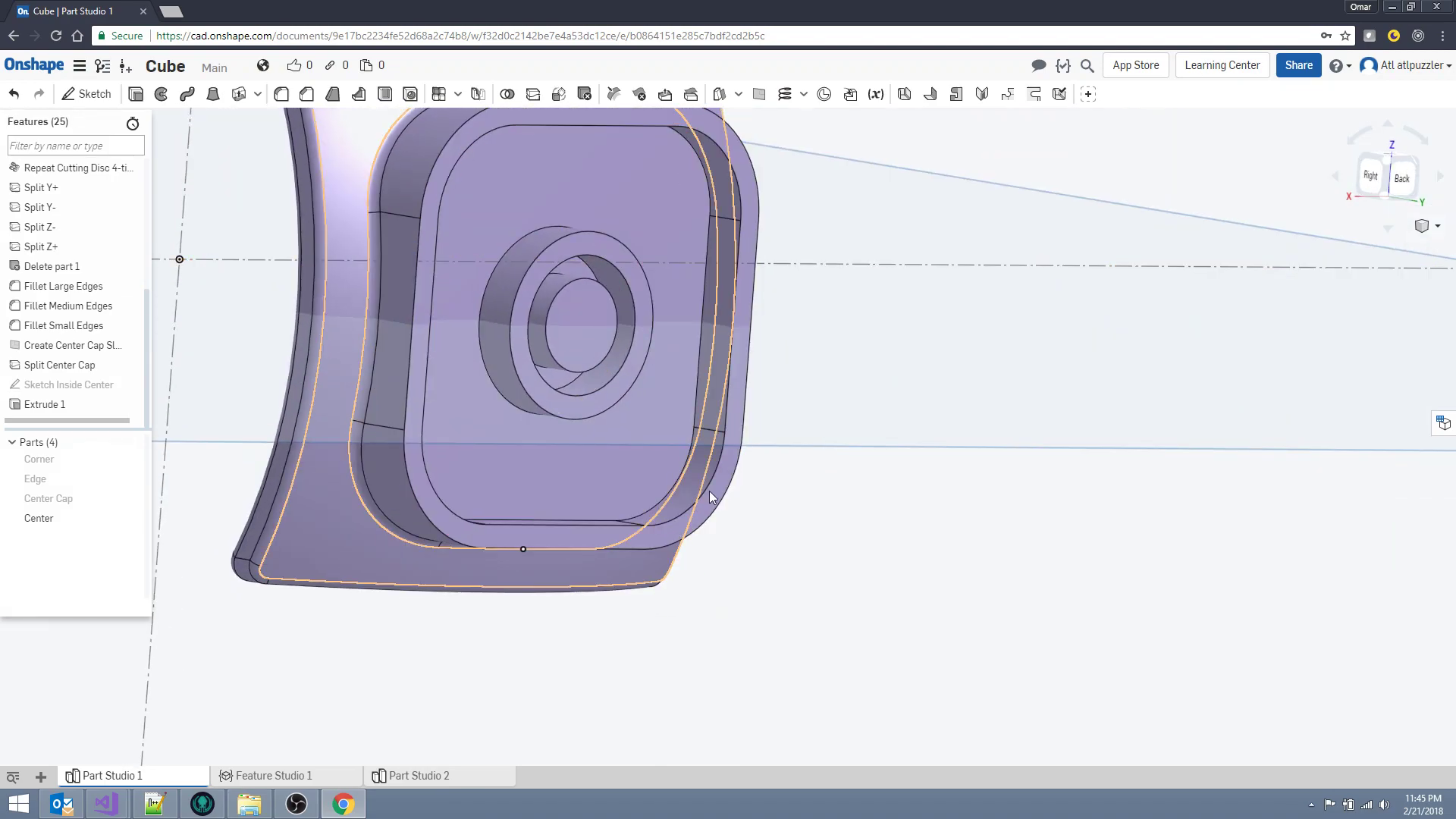
{"action": "left_click", "coordinate": [614, 353]}
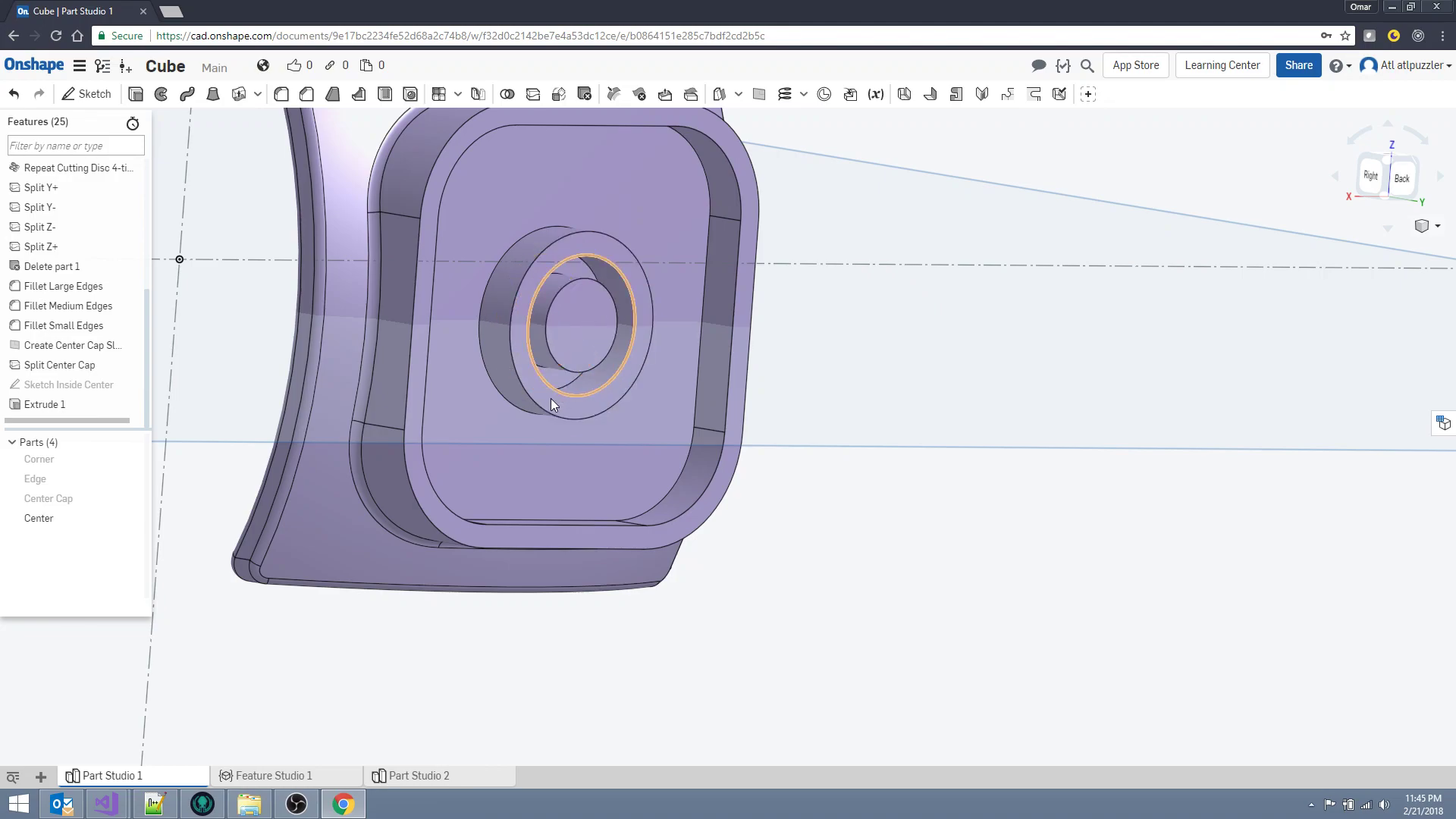
{"action": "left_click", "coordinate": [426, 387]}
{"action": "left_click", "coordinate": [275, 377]}
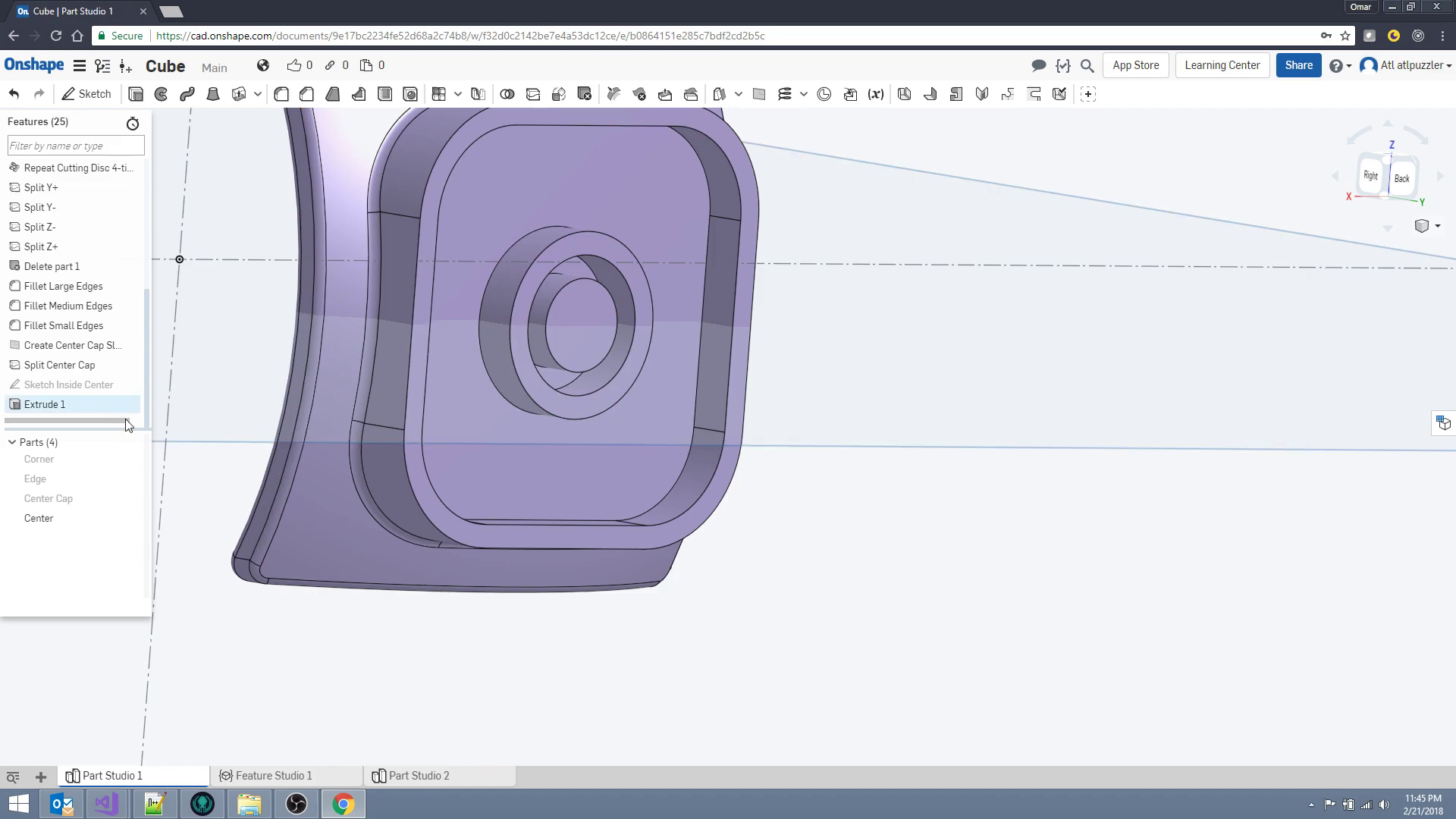
Rename Extrude 1 to 'Hollow Center Piece'.
{"action": "right_click", "coordinate": [81, 405]}
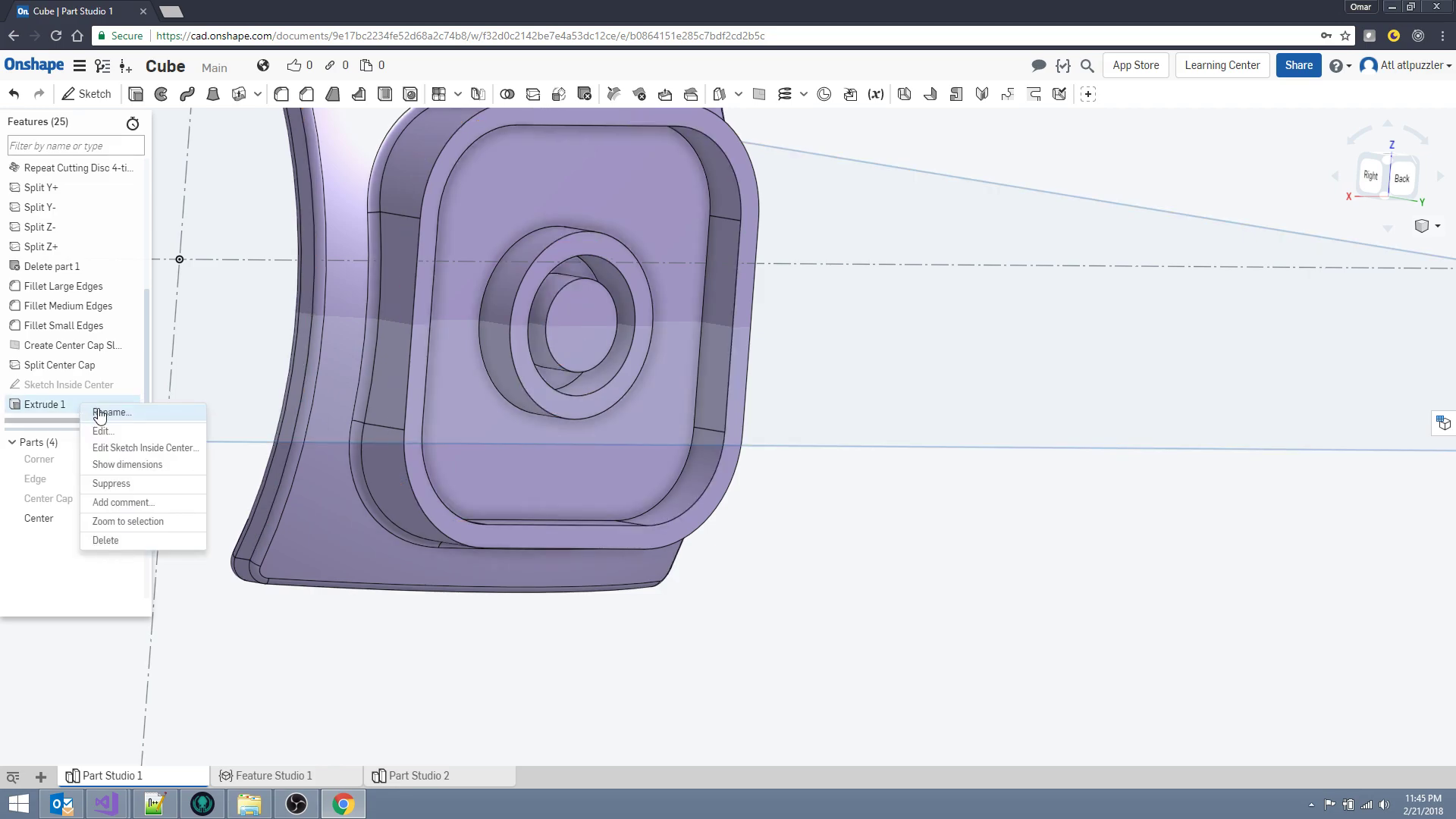
{"action": "left_click", "coordinate": [99, 414]}
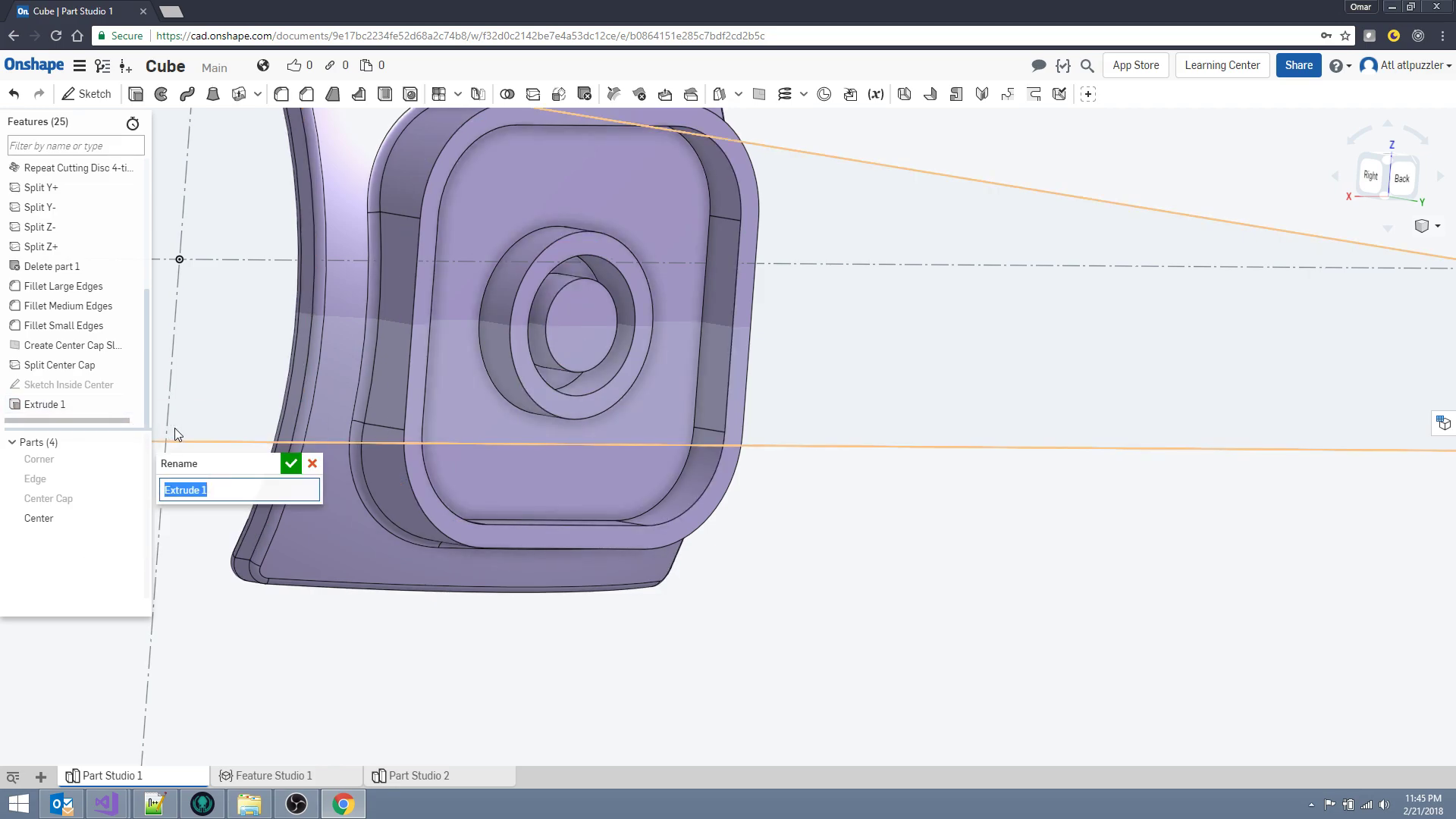
{"action": "key", "text": "End"}
{"action": "key", "text": "ctrl+a"}
{"action": "type", "text": "Hollow Center Piece"}
{"action": "left_click", "coordinate": [288, 466]}
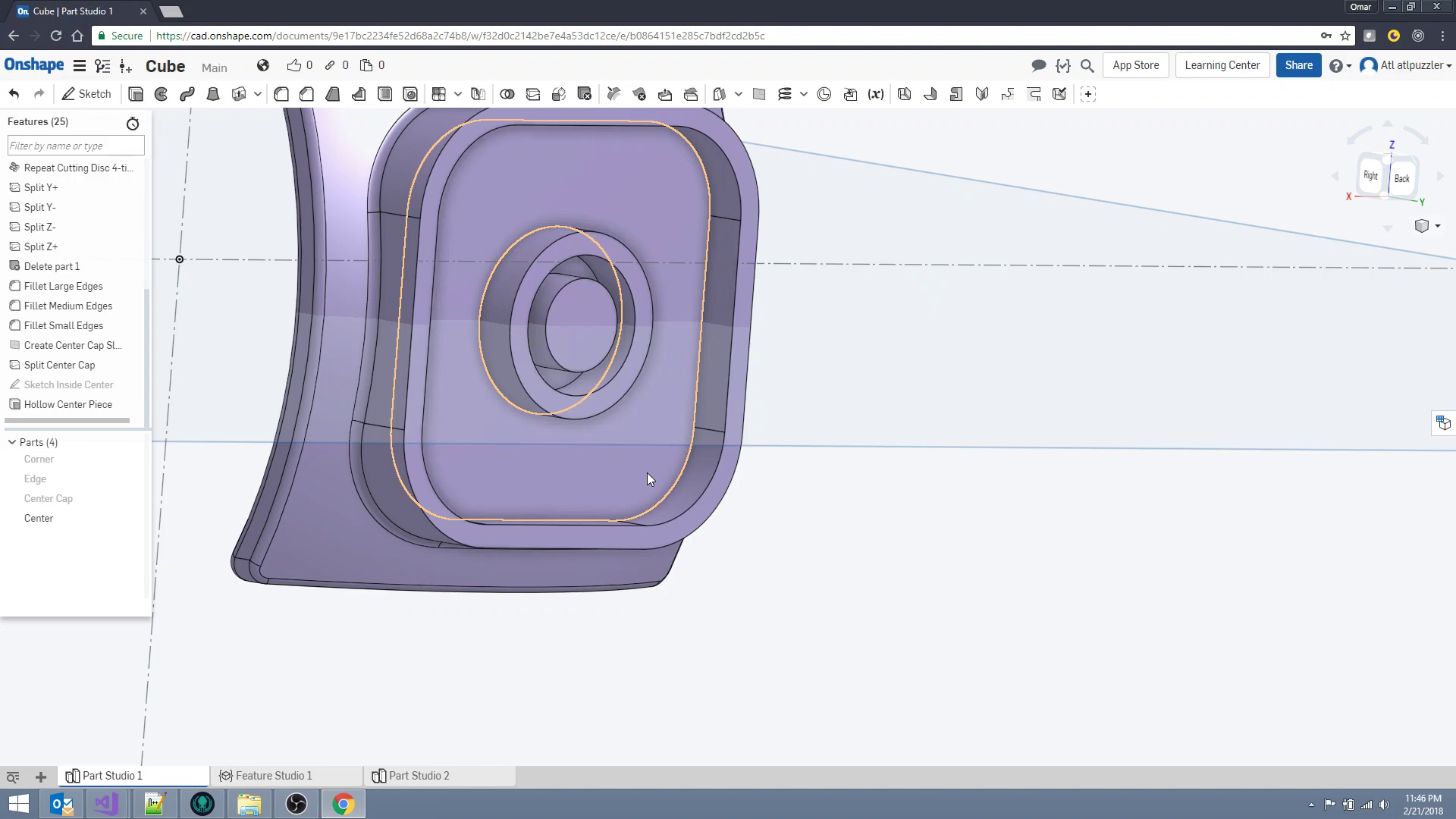
Turn the view to an angled back view of the part.
{"action": "left_click", "coordinate": [1403, 179]}
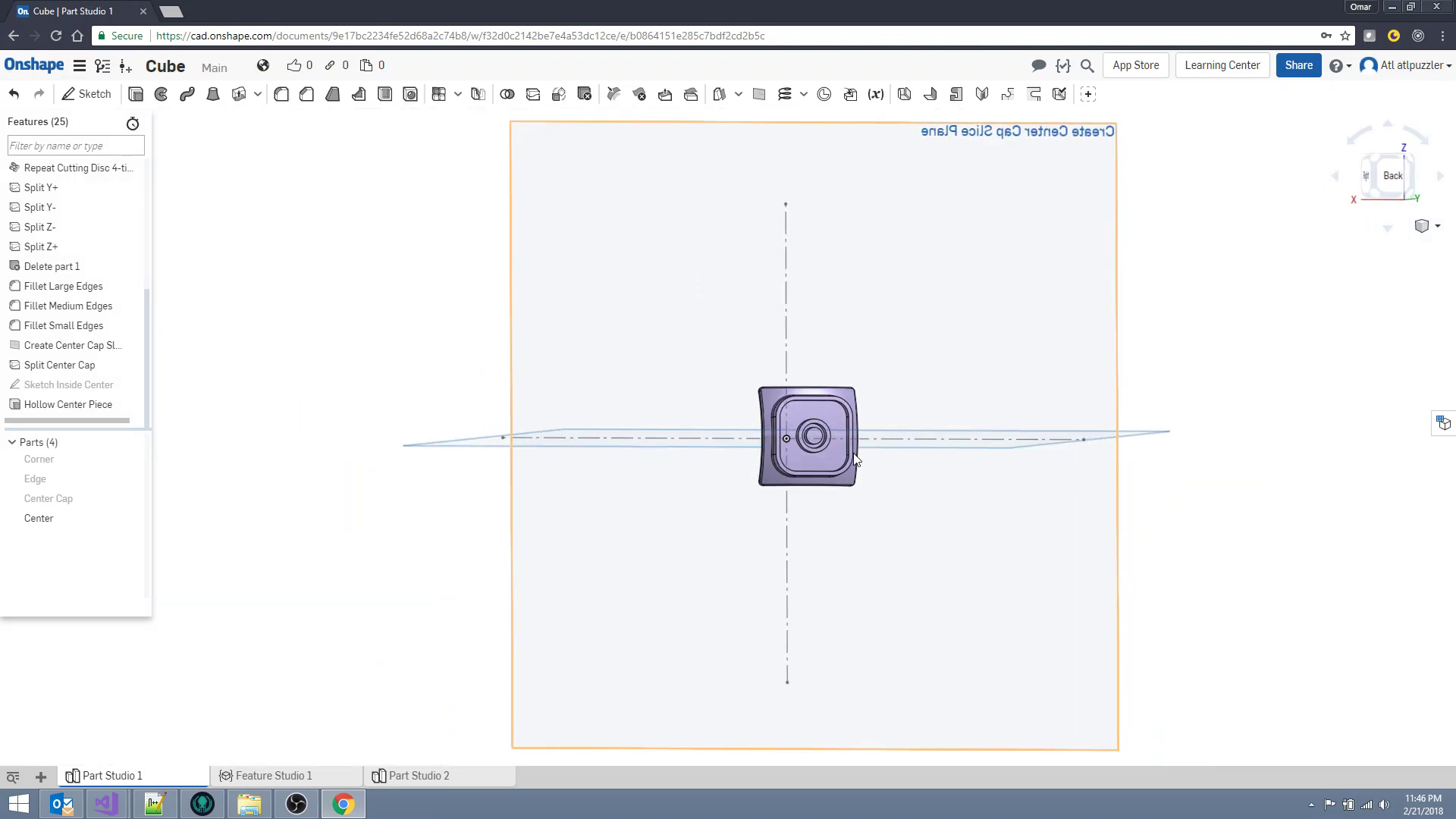
{"action": "scroll", "coordinate": [856, 459], "scroll_direction": "up", "scroll_amount": 10}
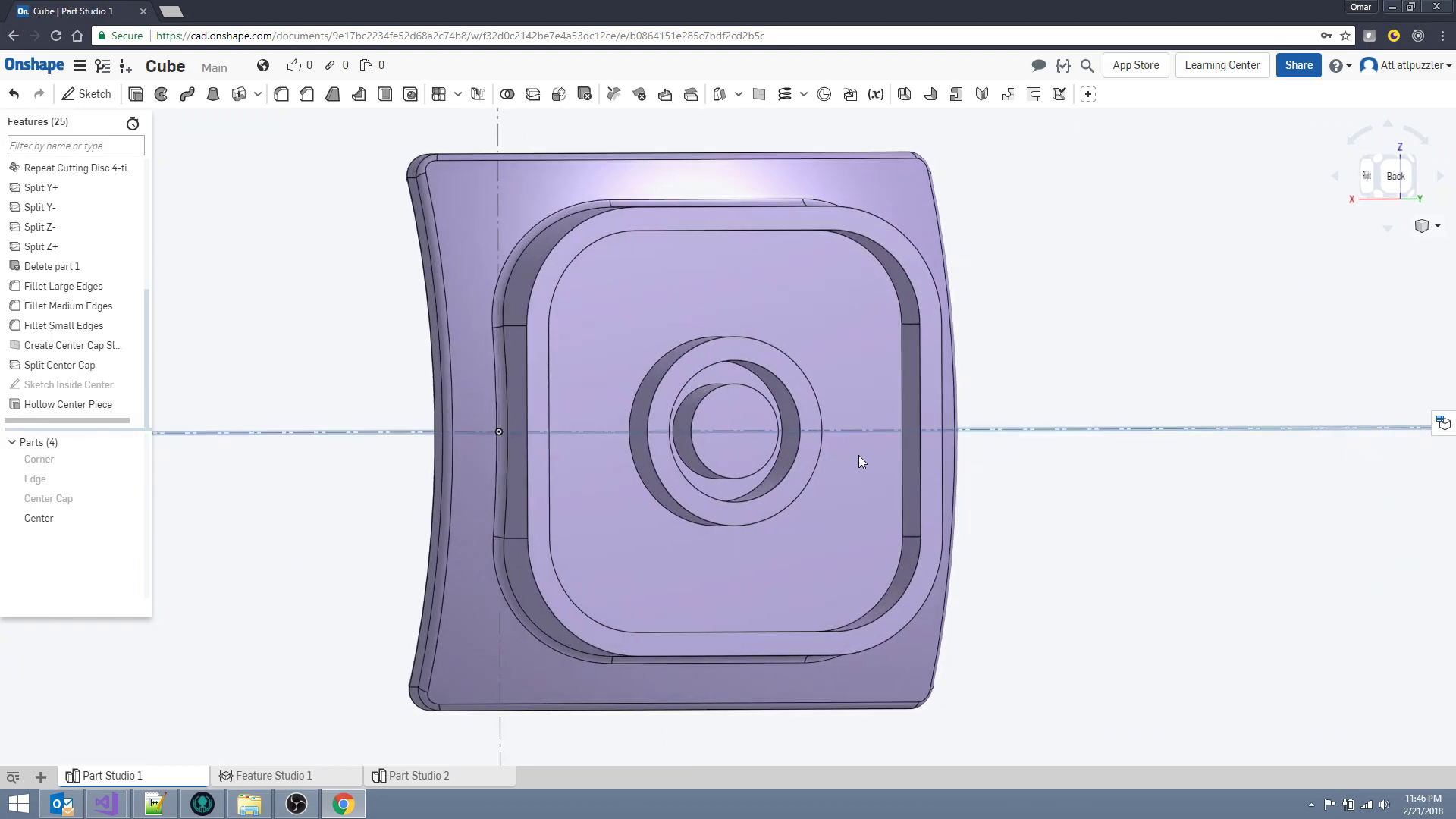
{"action": "key", "text": "Left"}
{"action": "key", "text": "Left"}
{"action": "scroll", "coordinate": [875, 454], "scroll_direction": "down", "scroll_amount": 5}
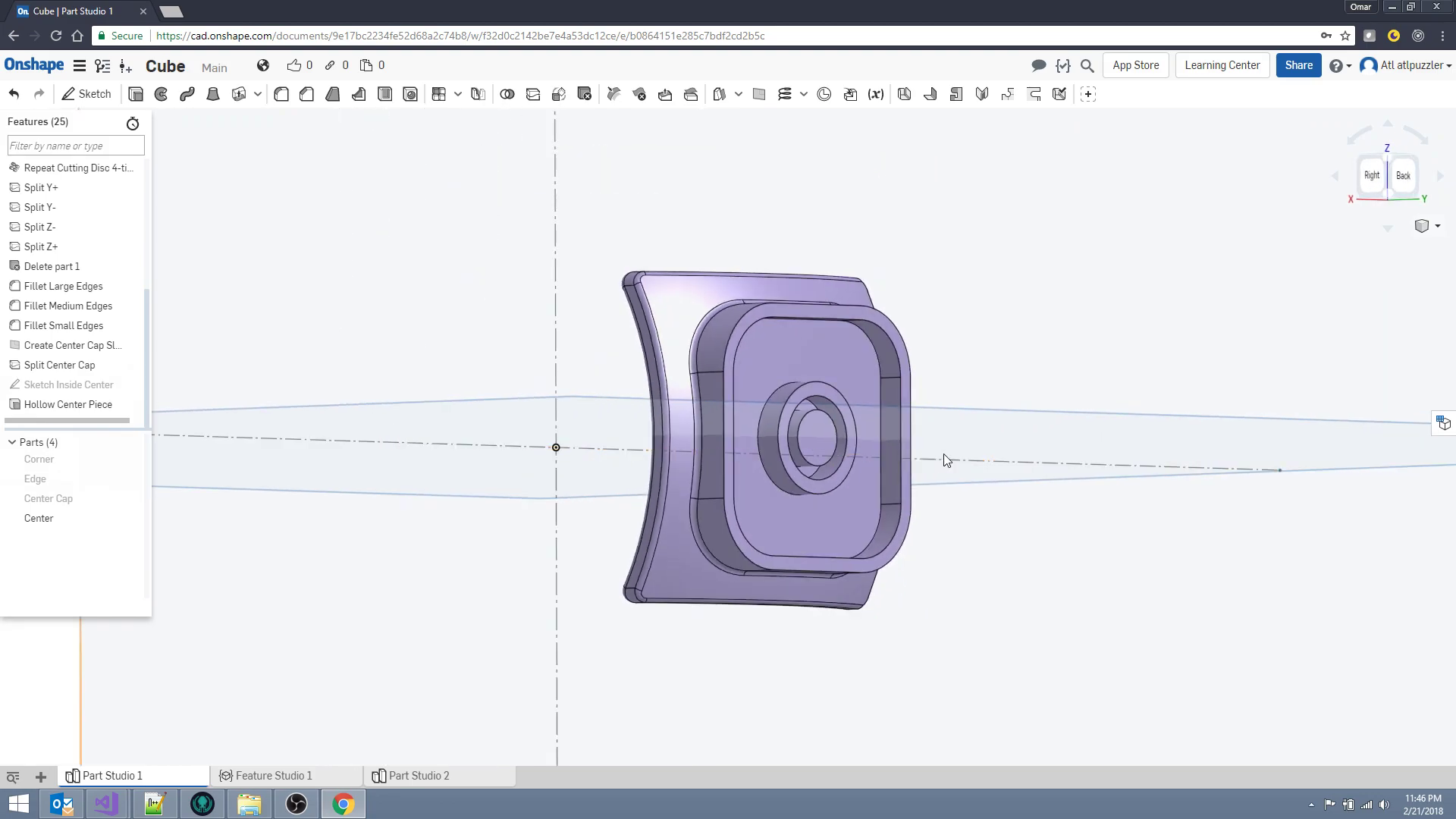
{"action": "key", "text": "Left"}
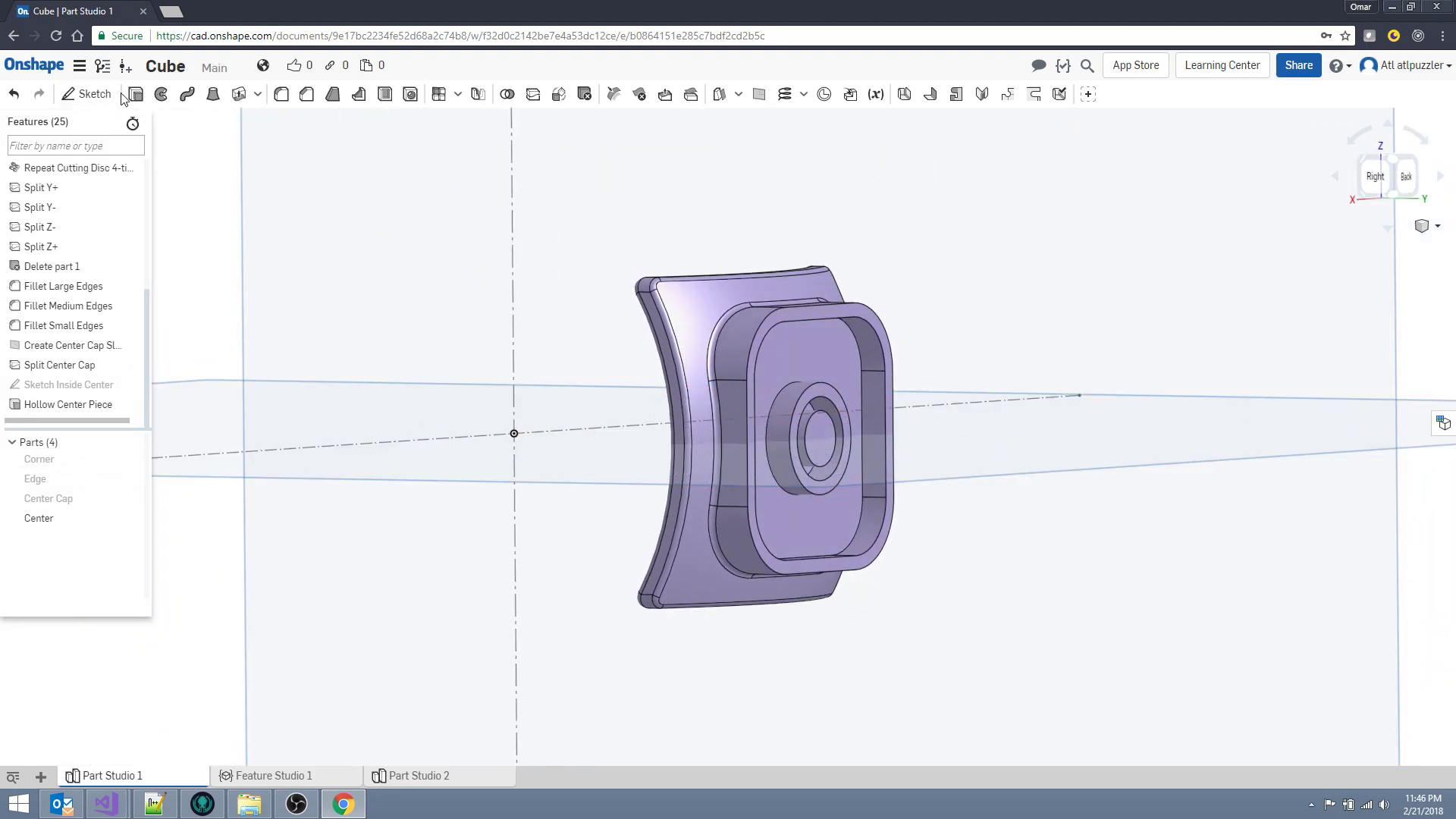
Start a 25 mm Add extrude from the center ring face, flipped out the back of the part.
{"action": "left_click", "coordinate": [135, 94]}
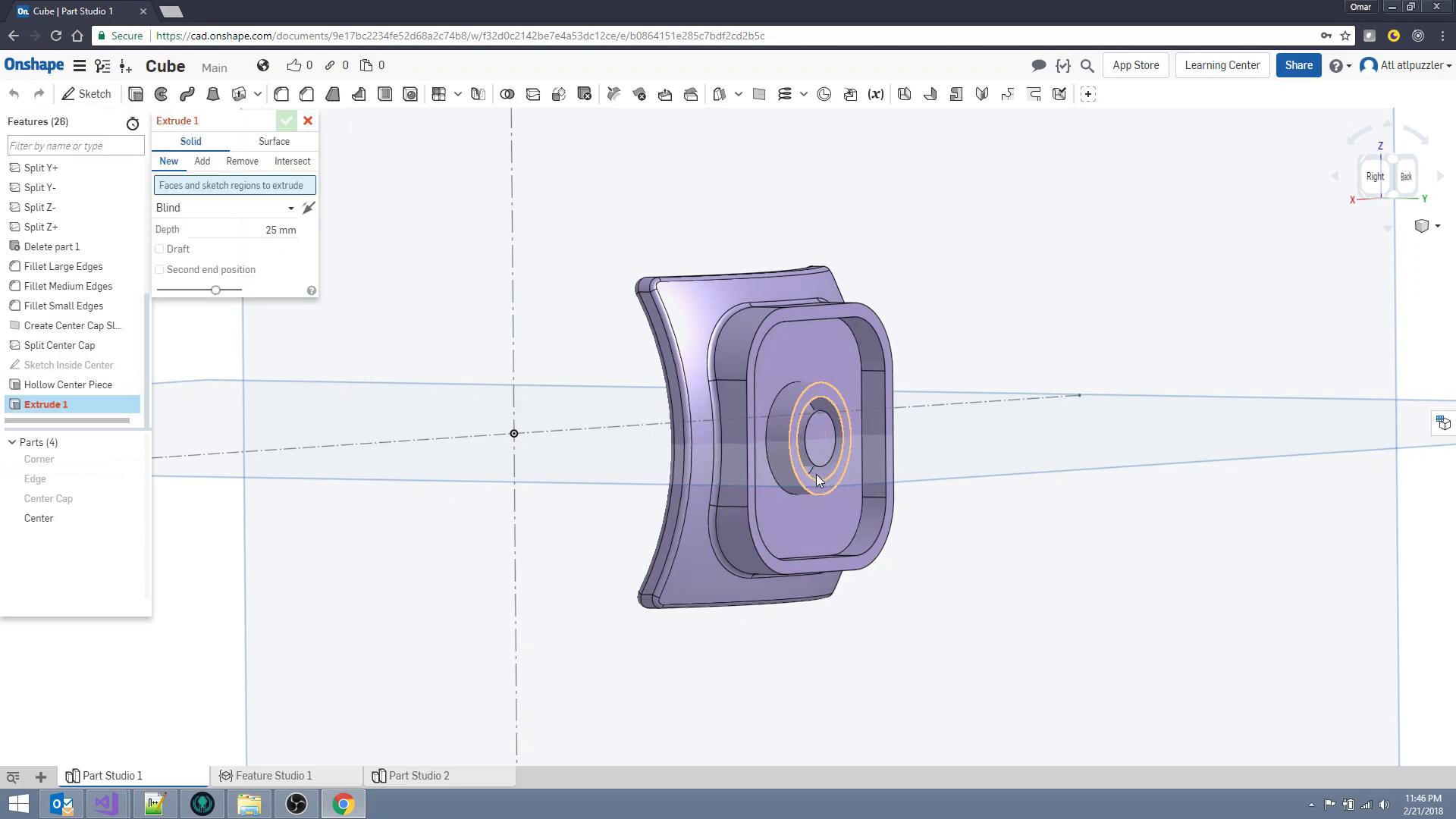
{"action": "left_click", "coordinate": [793, 435]}
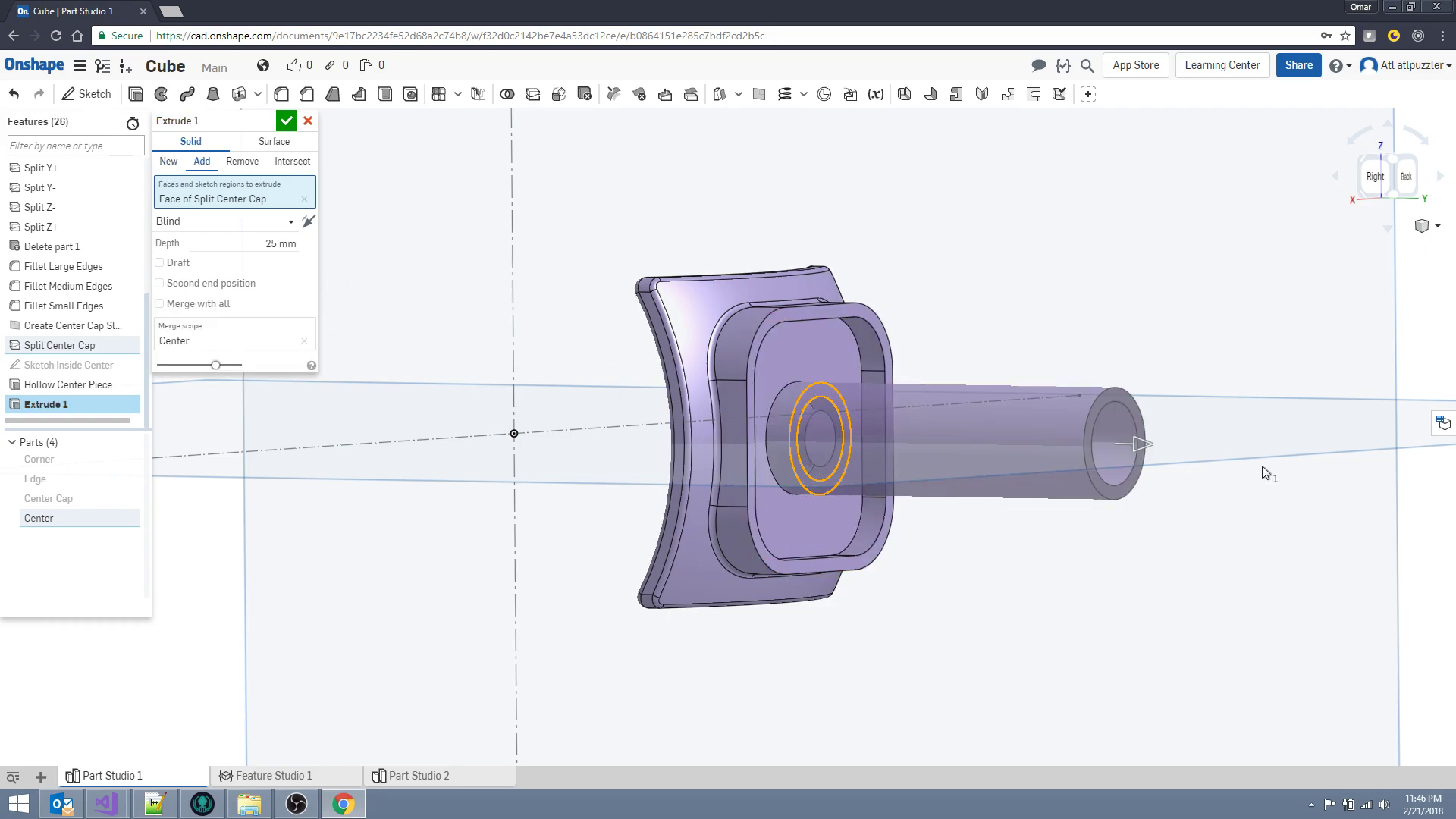
{"action": "left_click", "coordinate": [304, 223]}
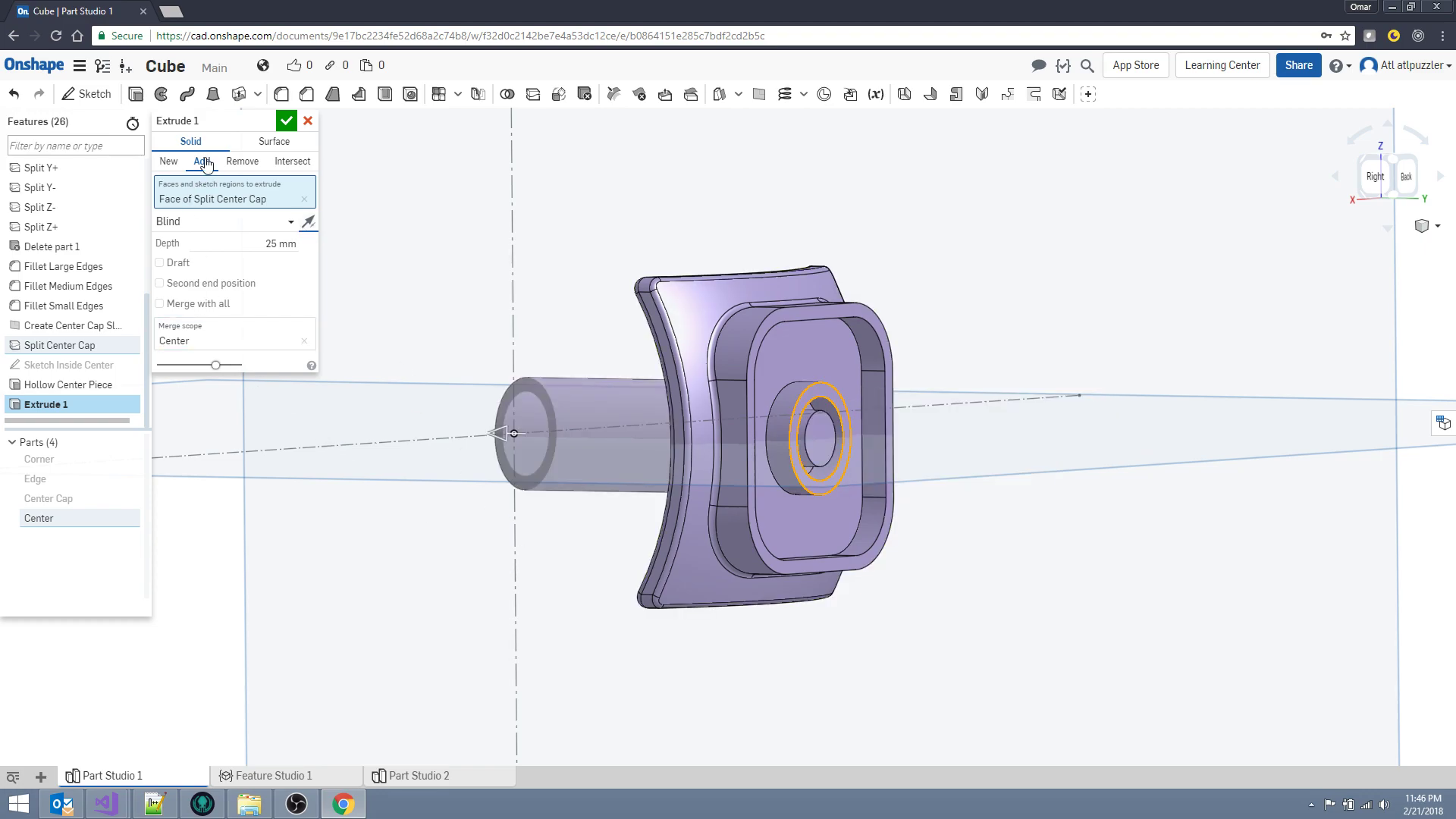
{"action": "right_click_drag", "start_coordinate": [392, 562], "coordinate": [435, 562]}
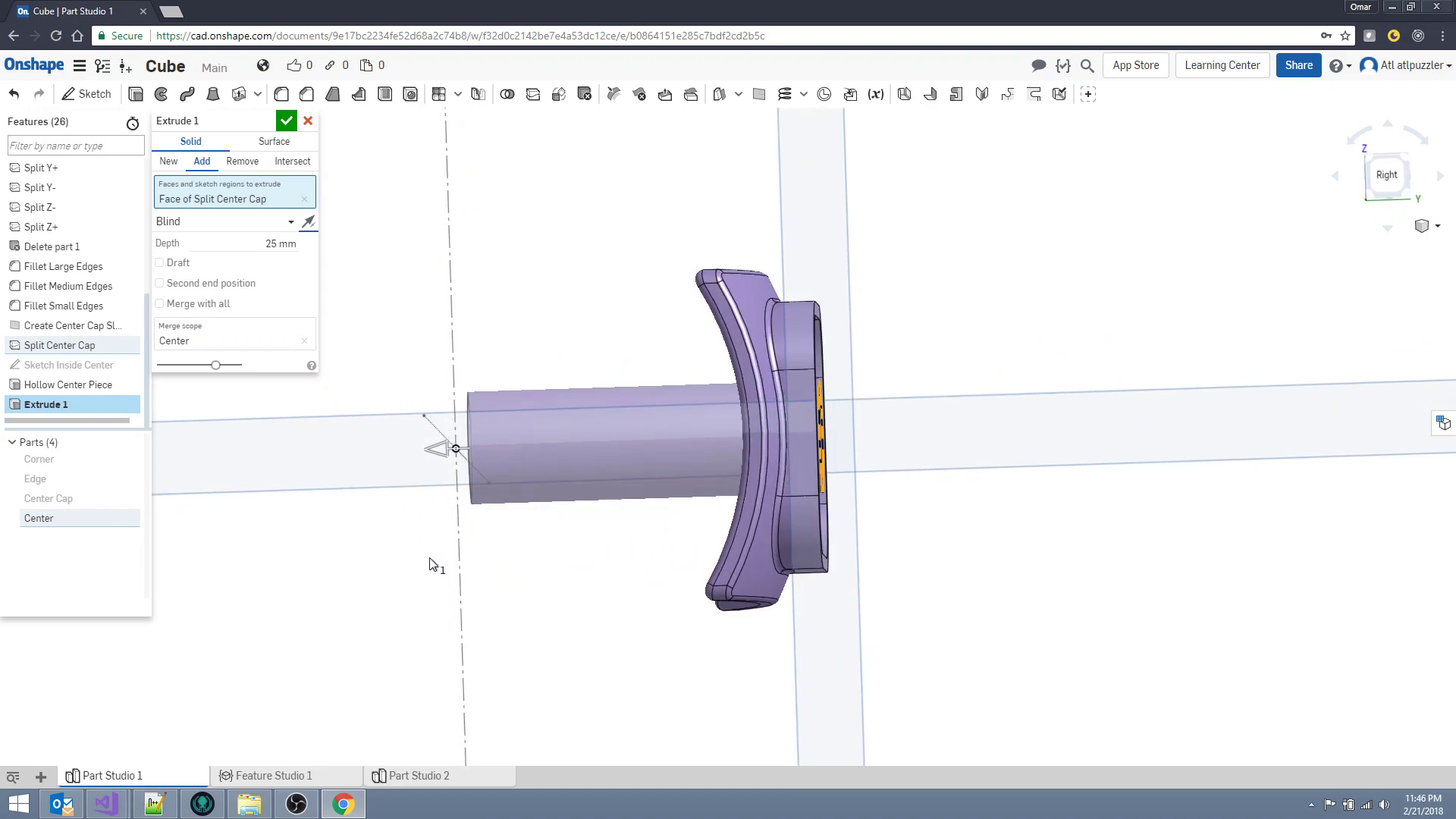
{"action": "left_click", "coordinate": [1387, 175]}
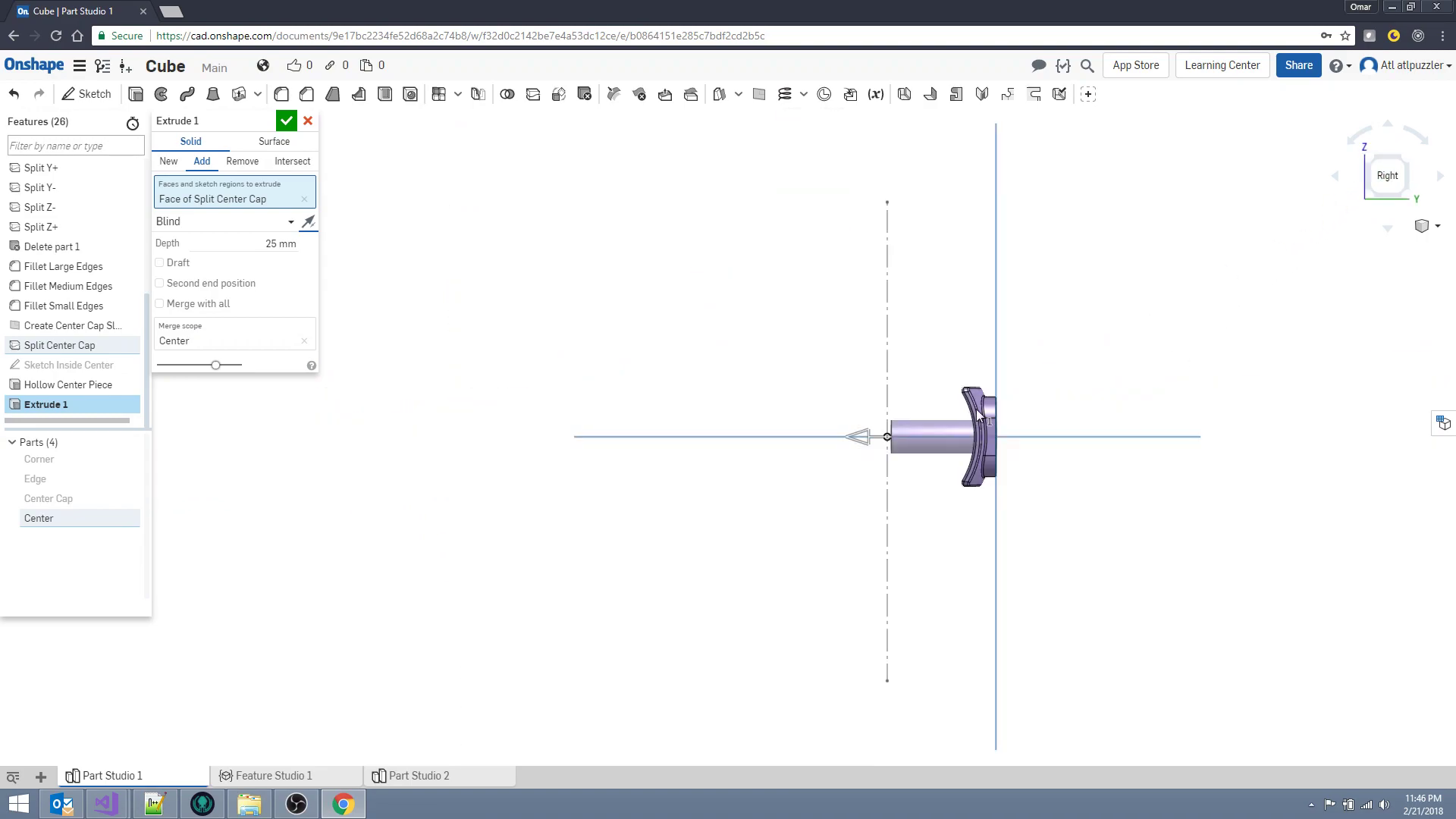
{"action": "scroll", "coordinate": [1077, 560], "scroll_direction": "up", "scroll_amount": 5}
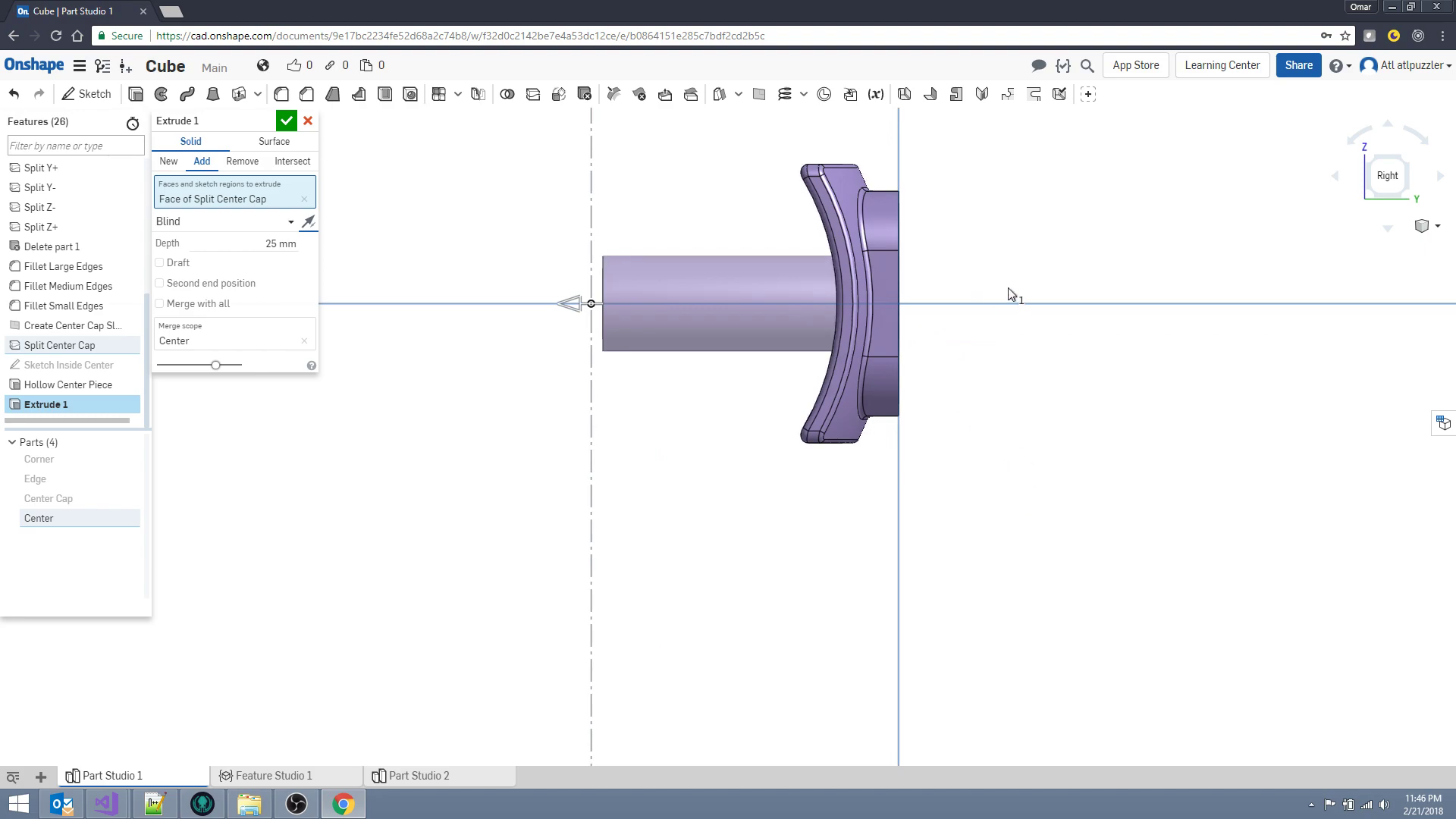
{"action": "scroll", "coordinate": [1011, 293], "scroll_direction": "up", "scroll_amount": 3}
{"action": "middle_click_drag", "start_coordinate": [1032, 364], "coordinate": [1052, 501]}
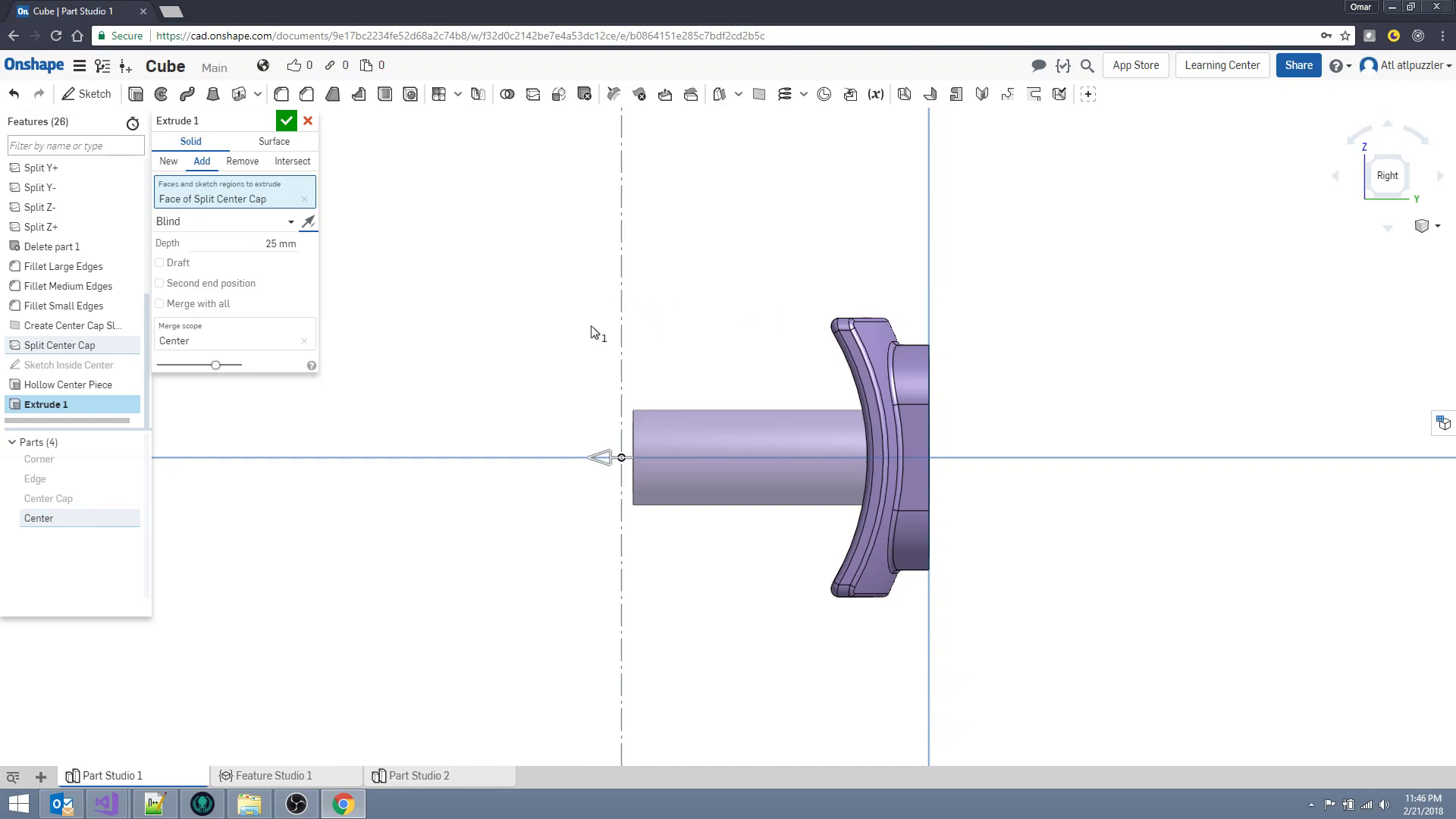
Change the center arm extrude depth from 25 mm to 11.5 mm.
{"action": "left_click", "coordinate": [292, 243]}
{"action": "type", "text": "11.5"}
{"action": "key", "text": "Return"}
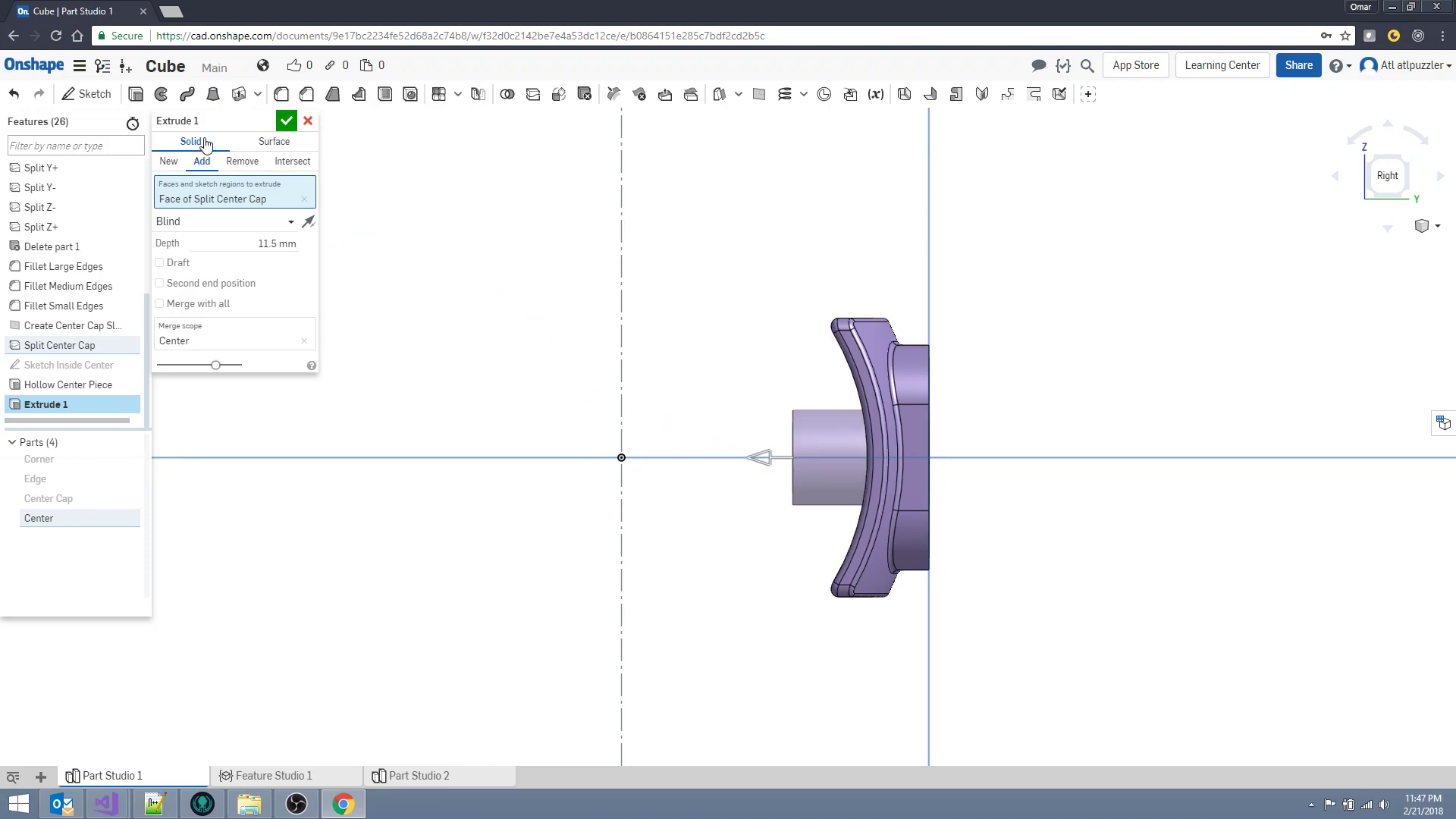
Rename the 11.5 mm shaft extrude 'Extrude Center Arm' and commit it.
{"action": "left_click", "coordinate": [265, 124]}
{"action": "left_click", "coordinate": [286, 122]}
{"action": "right_click_drag", "start_coordinate": [699, 400], "coordinate": [605, 414]}
{"action": "key", "text": "shift+1"}
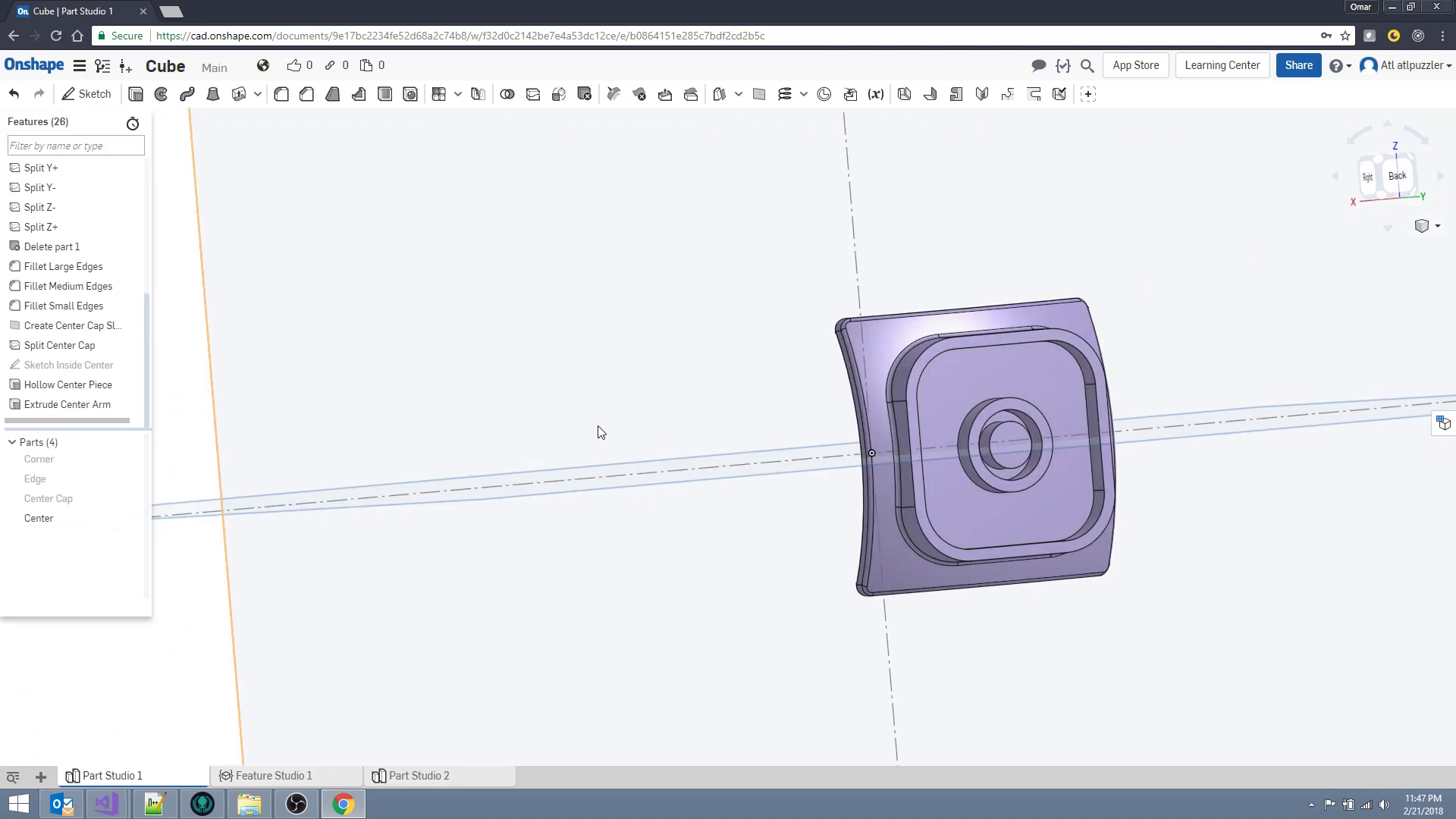
{"action": "left_click", "coordinate": [1396, 176]}
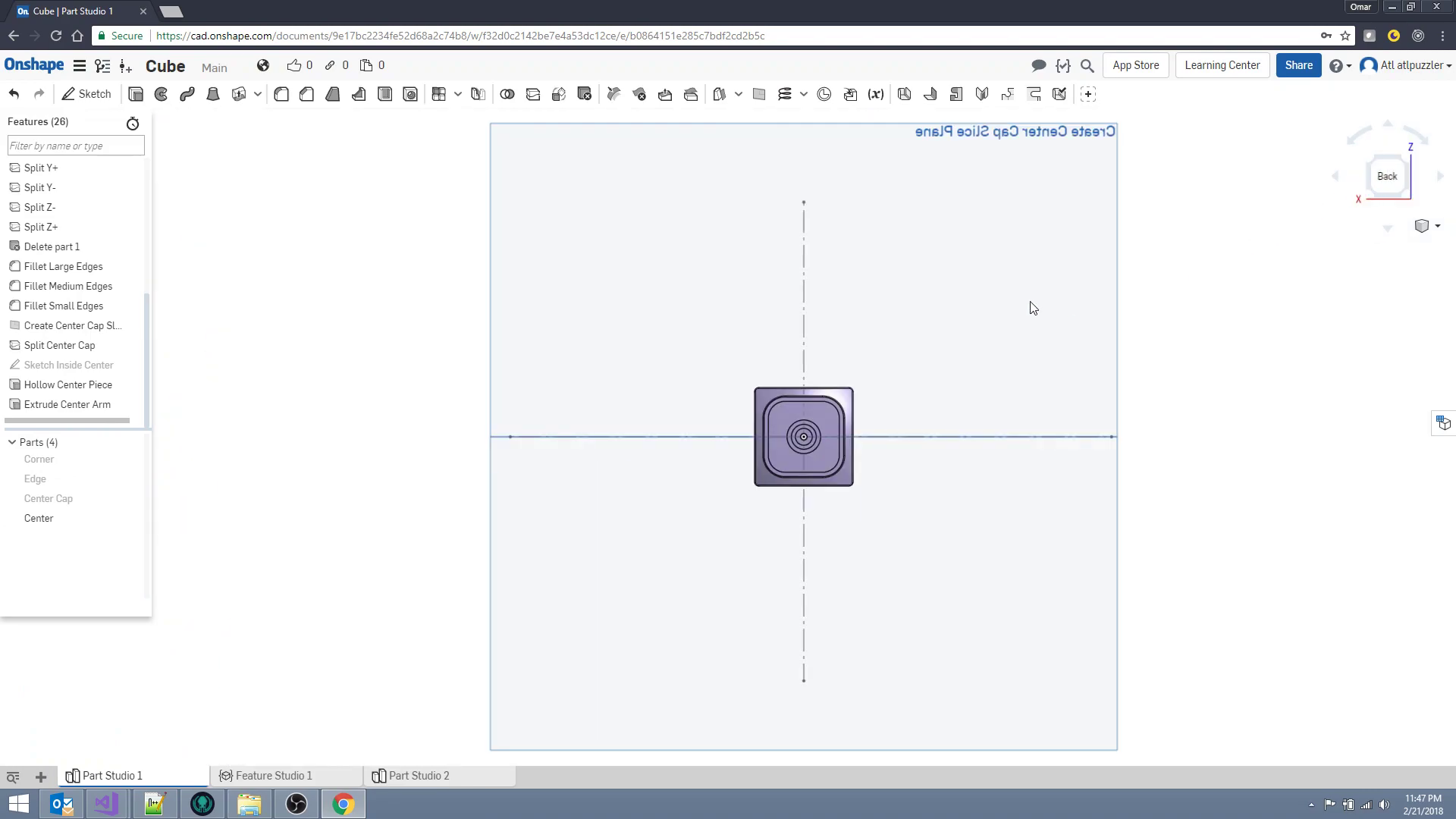
Place a 4 mm blind hole at the Sketch Inside Center centre point.
{"action": "scroll", "coordinate": [821, 434], "scroll_direction": "up", "scroll_amount": 5}
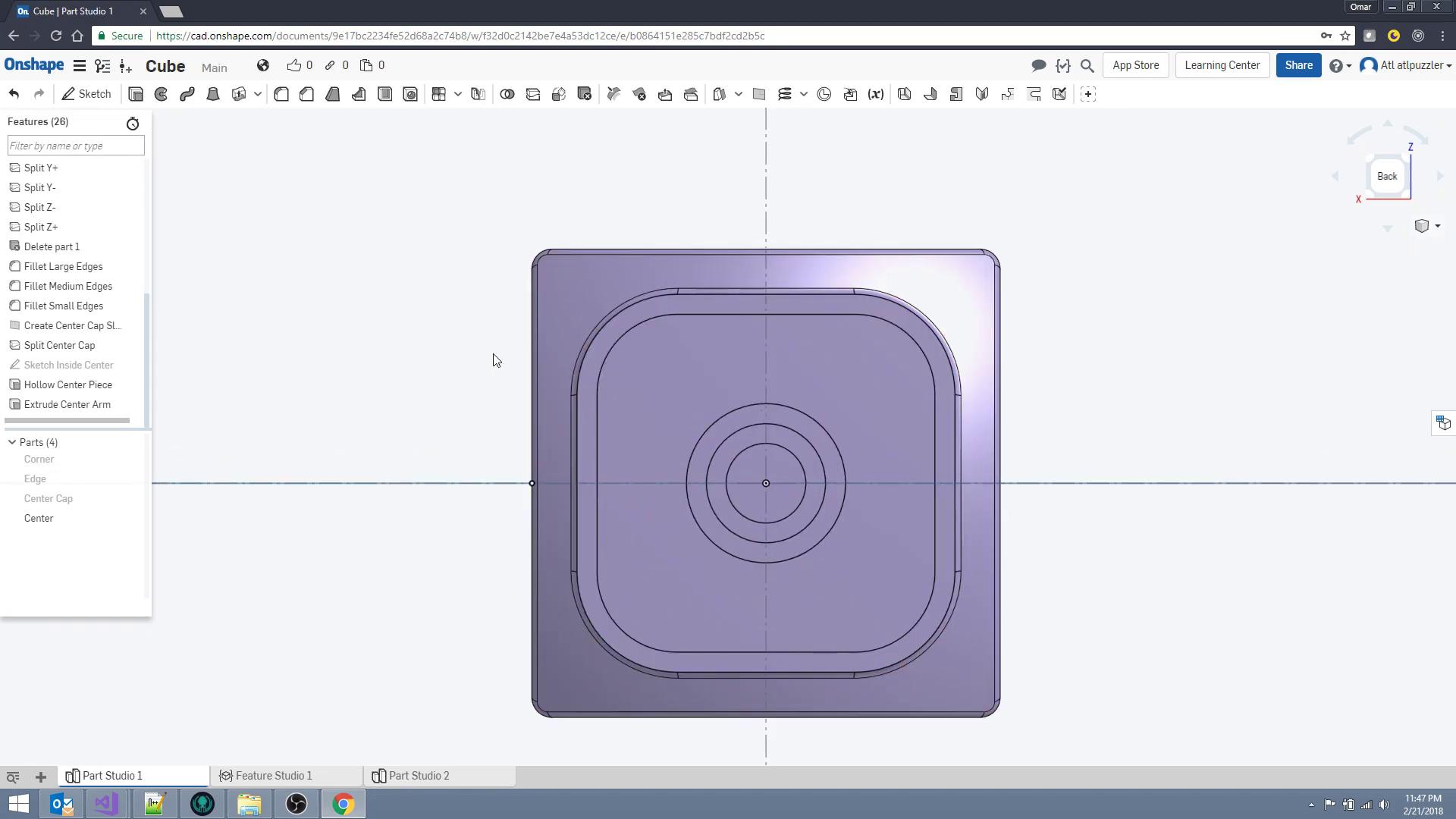
{"action": "right_click_drag", "start_coordinate": [497, 358], "coordinate": [286, 209]}
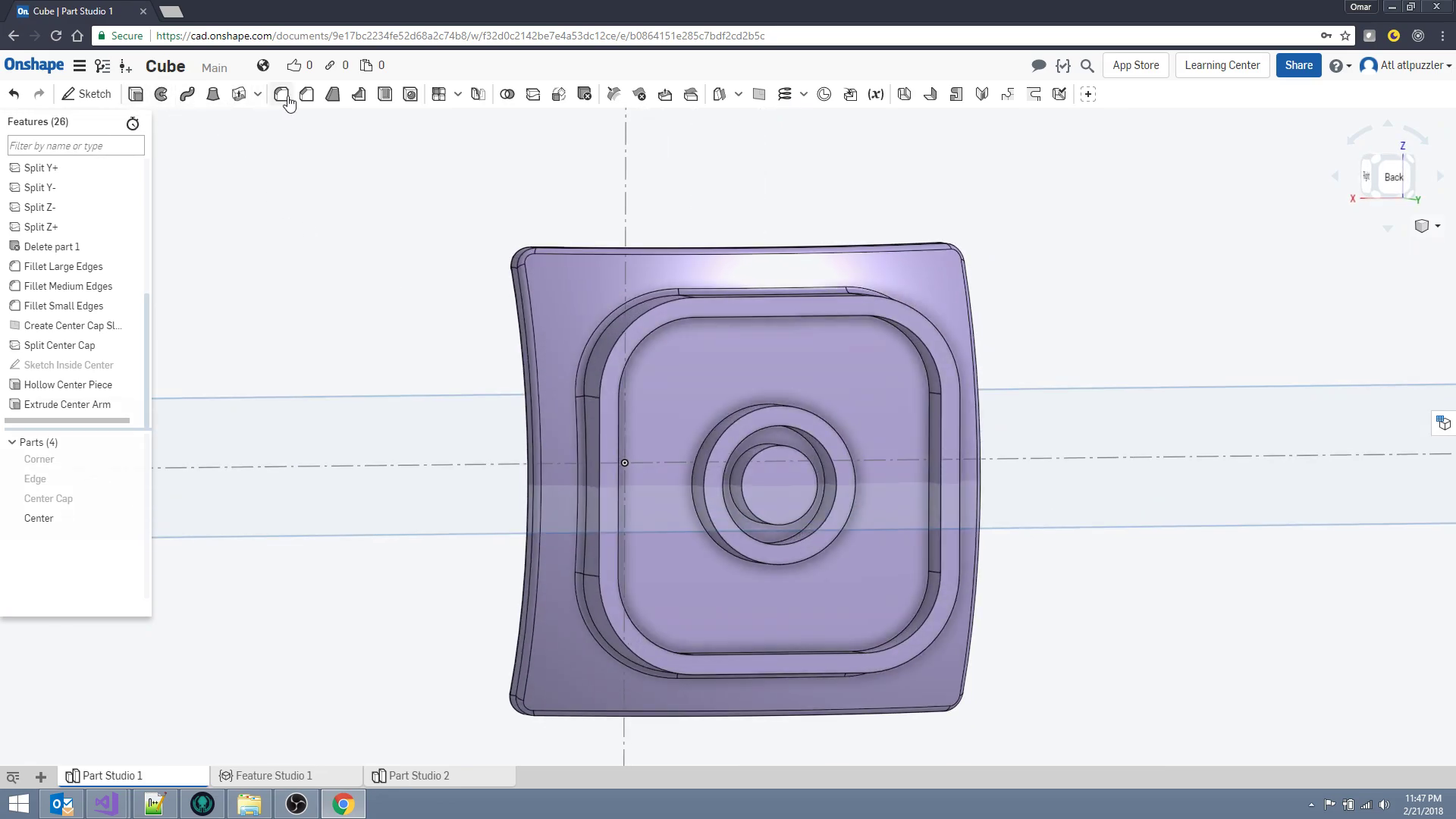
{"action": "left_click", "coordinate": [410, 95]}
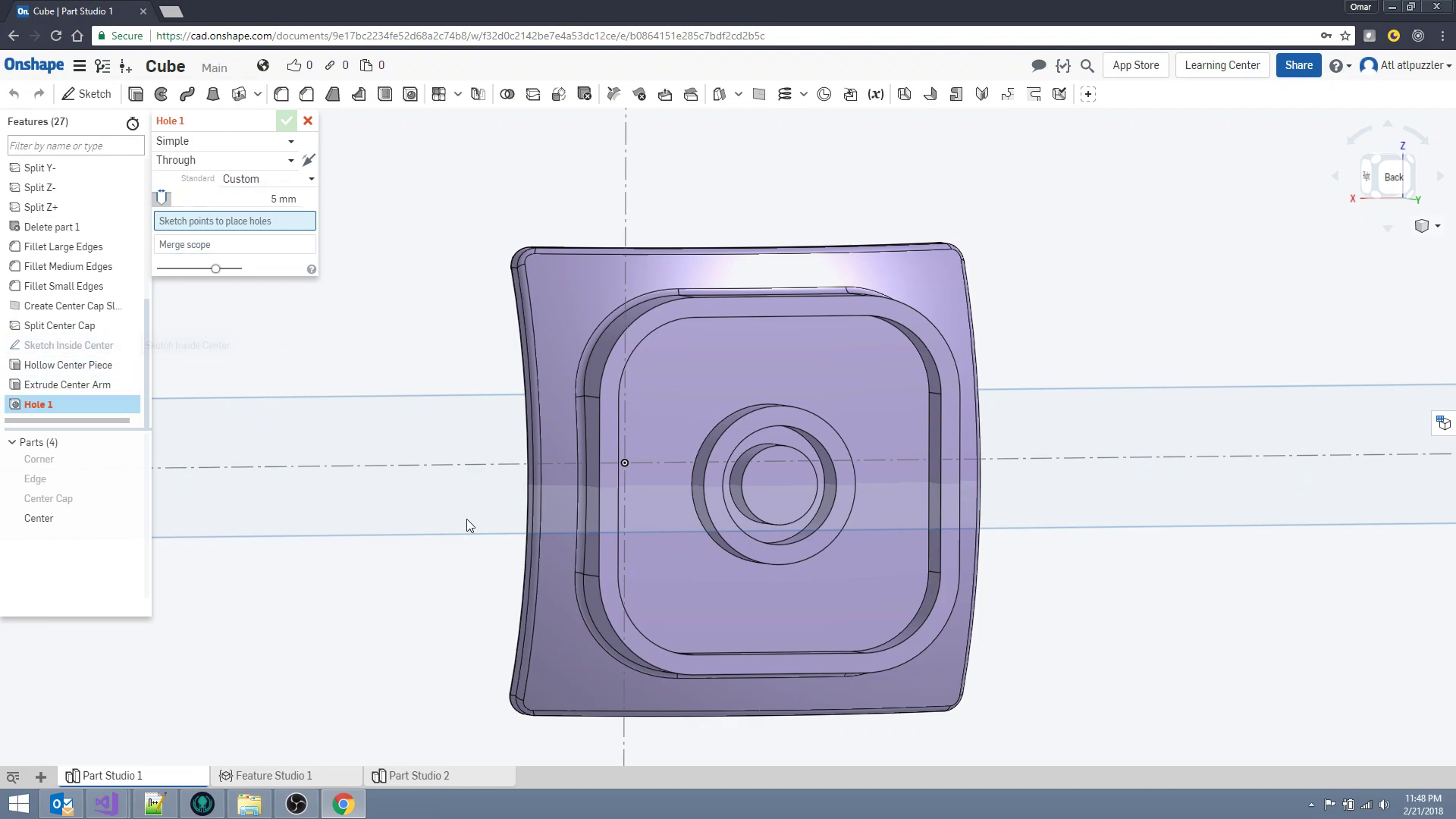
{"action": "left_click", "coordinate": [134, 345]}
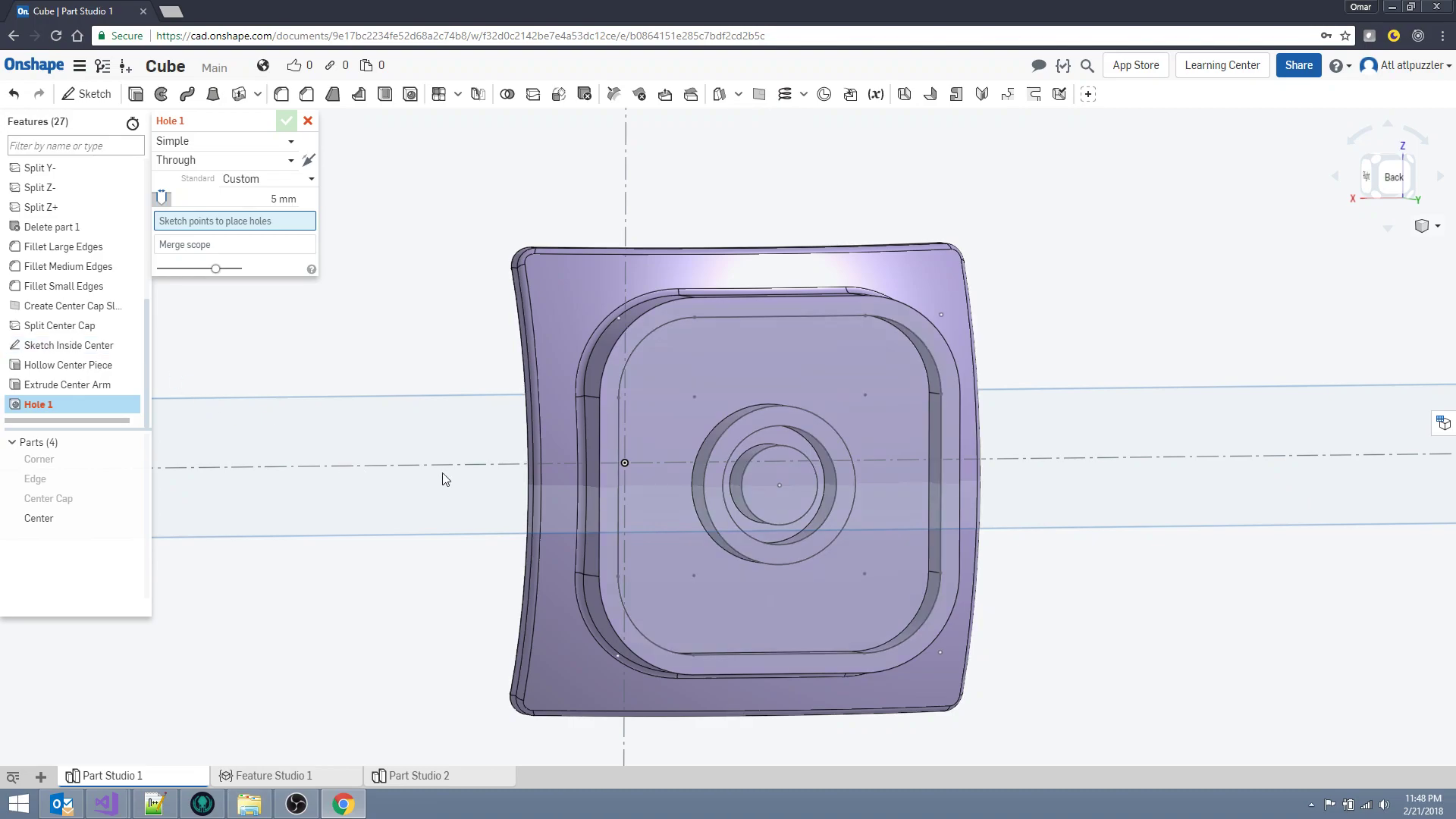
{"action": "left_click", "coordinate": [778, 486]}
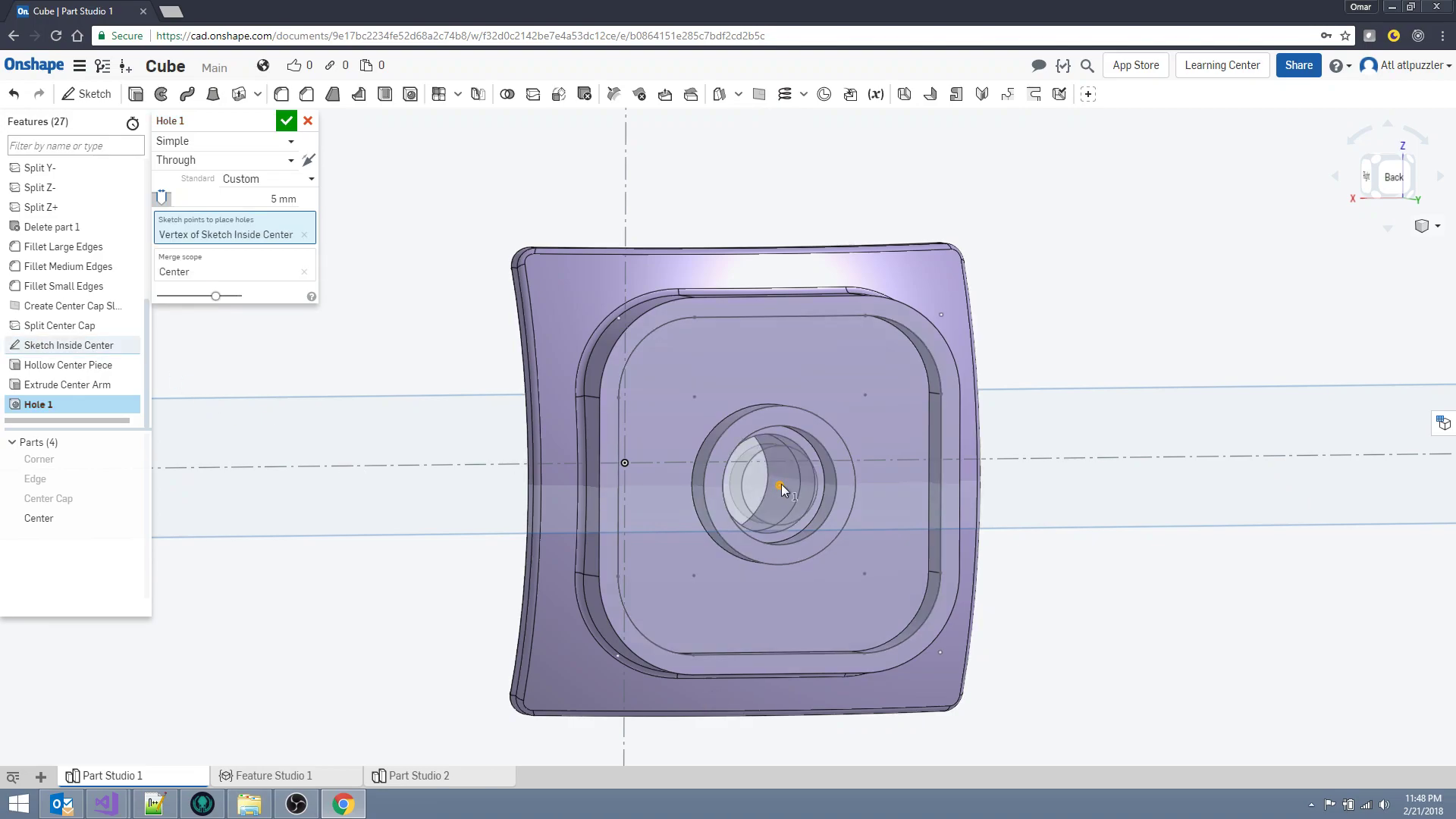
{"action": "right_click_drag", "start_coordinate": [943, 462], "coordinate": [910, 493]}
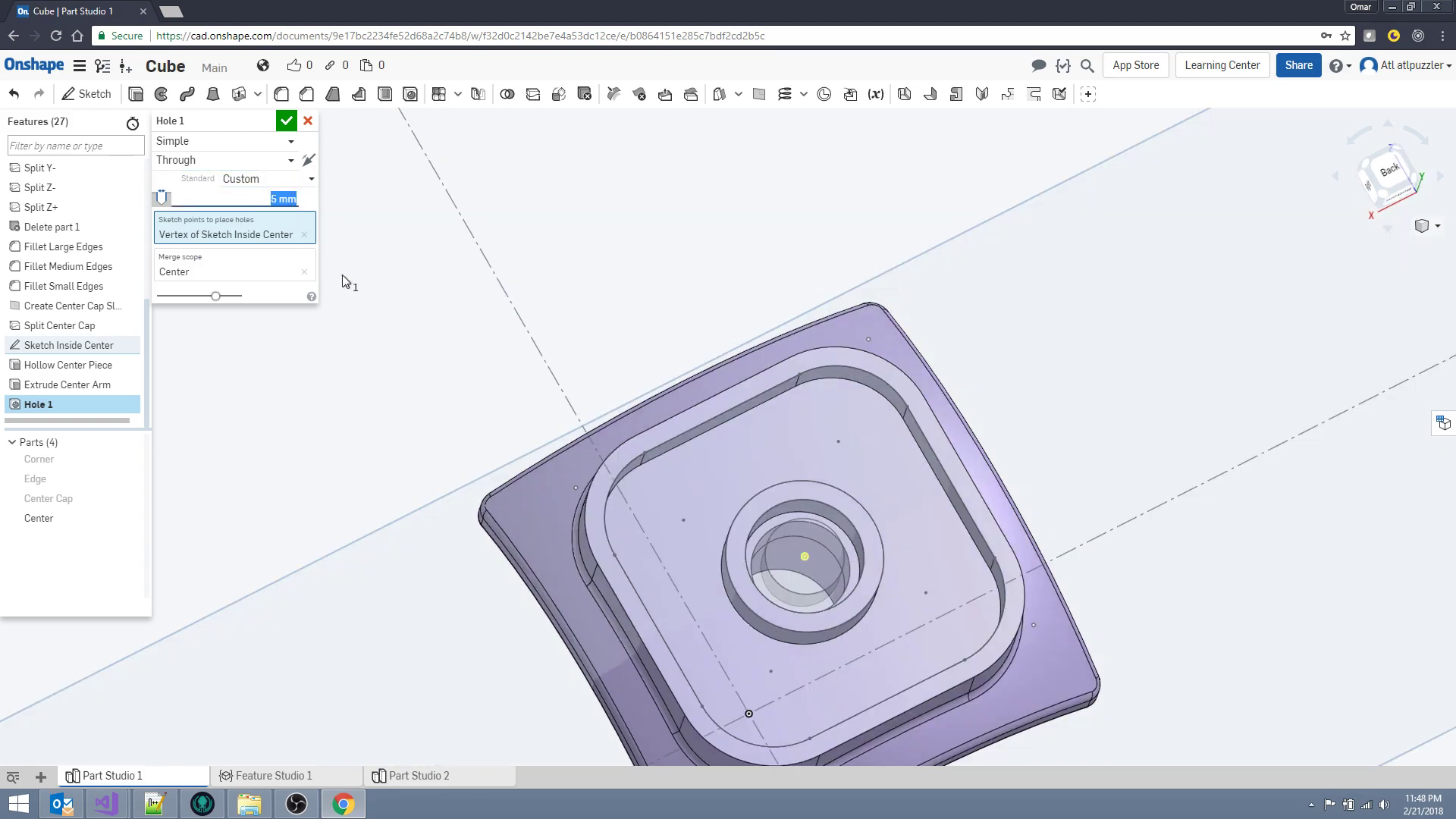
{"action": "type", "text": "4"}
{"action": "left_click", "coordinate": [288, 160]}
{"action": "left_click", "coordinate": [233, 210]}
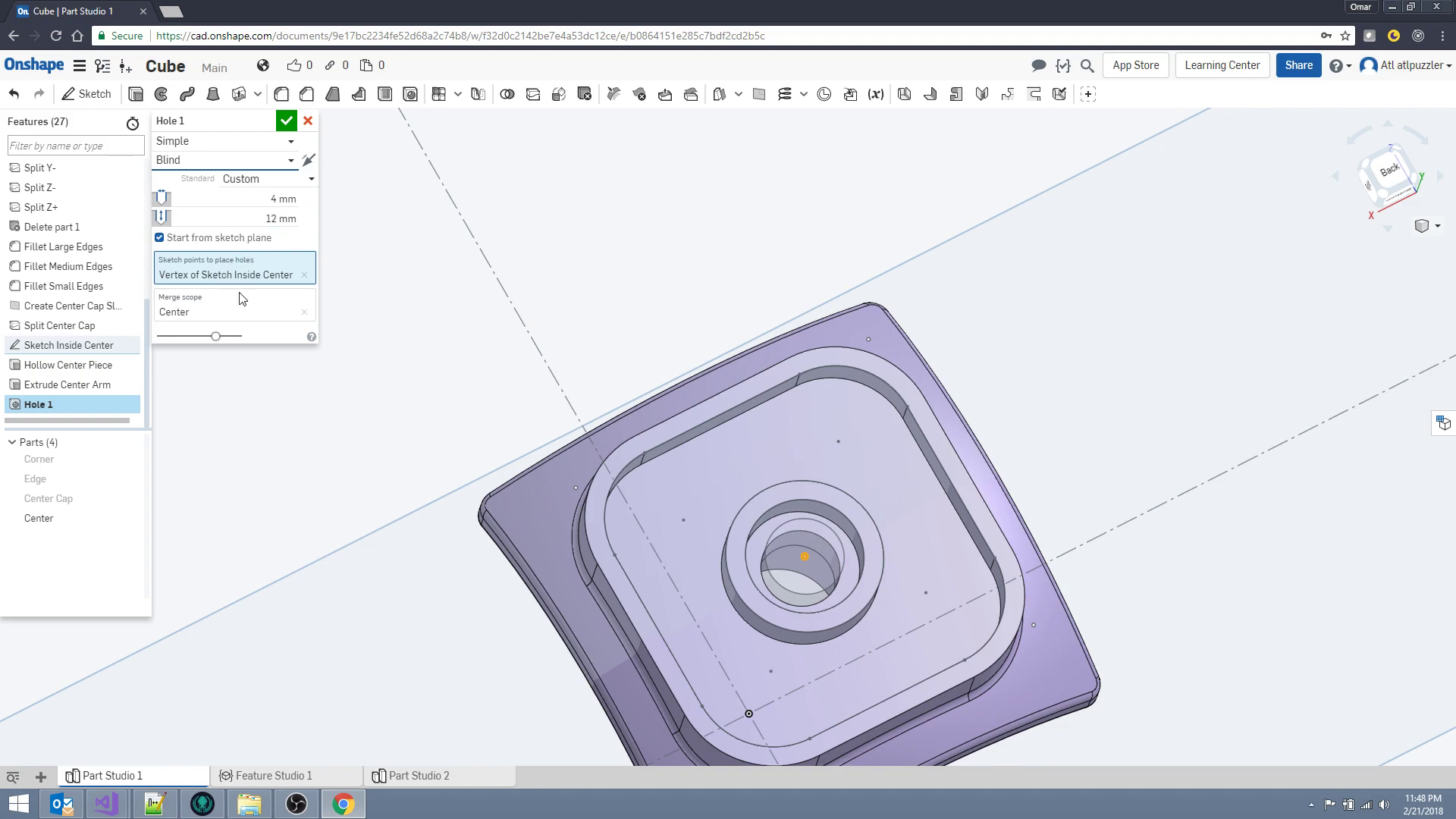
Name the 12 mm deep hole 'Drill Center Piece' and accept it.
{"action": "right_click_drag", "start_coordinate": [466, 339], "coordinate": [645, 312]}
{"action": "key", "text": "shift+1"}
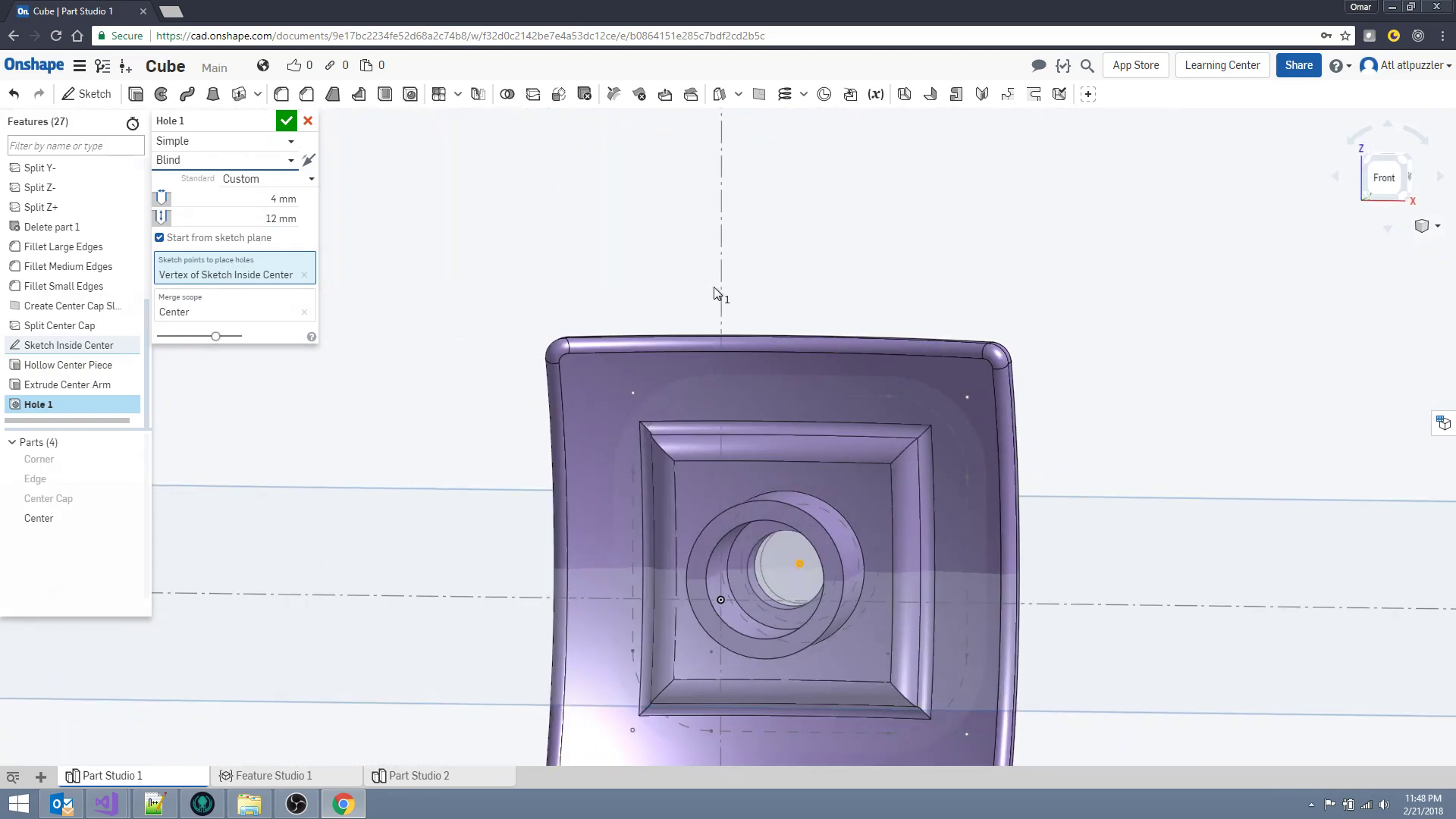
{"action": "left_click", "coordinate": [265, 124]}
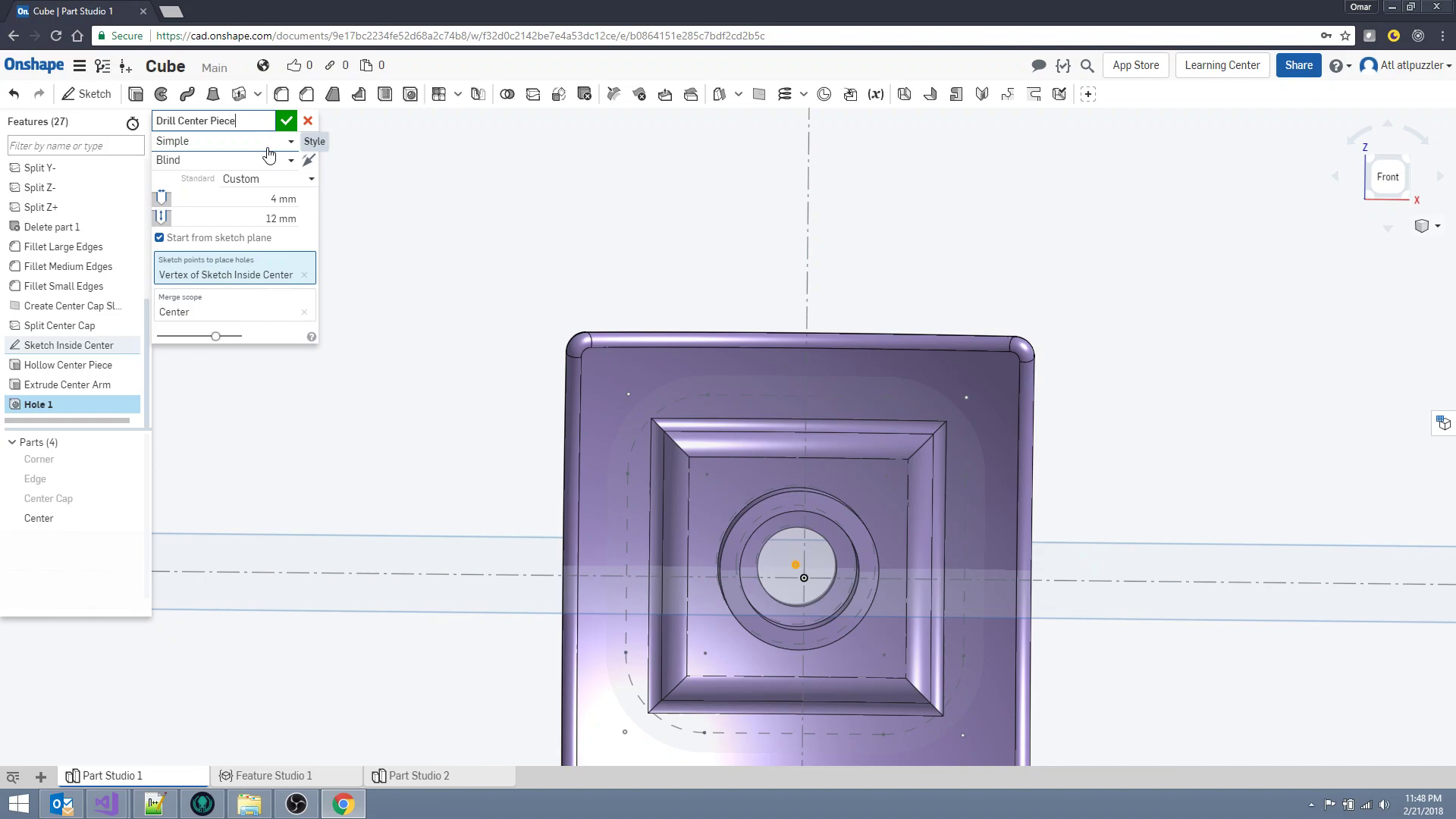
{"action": "left_click", "coordinate": [287, 122]}
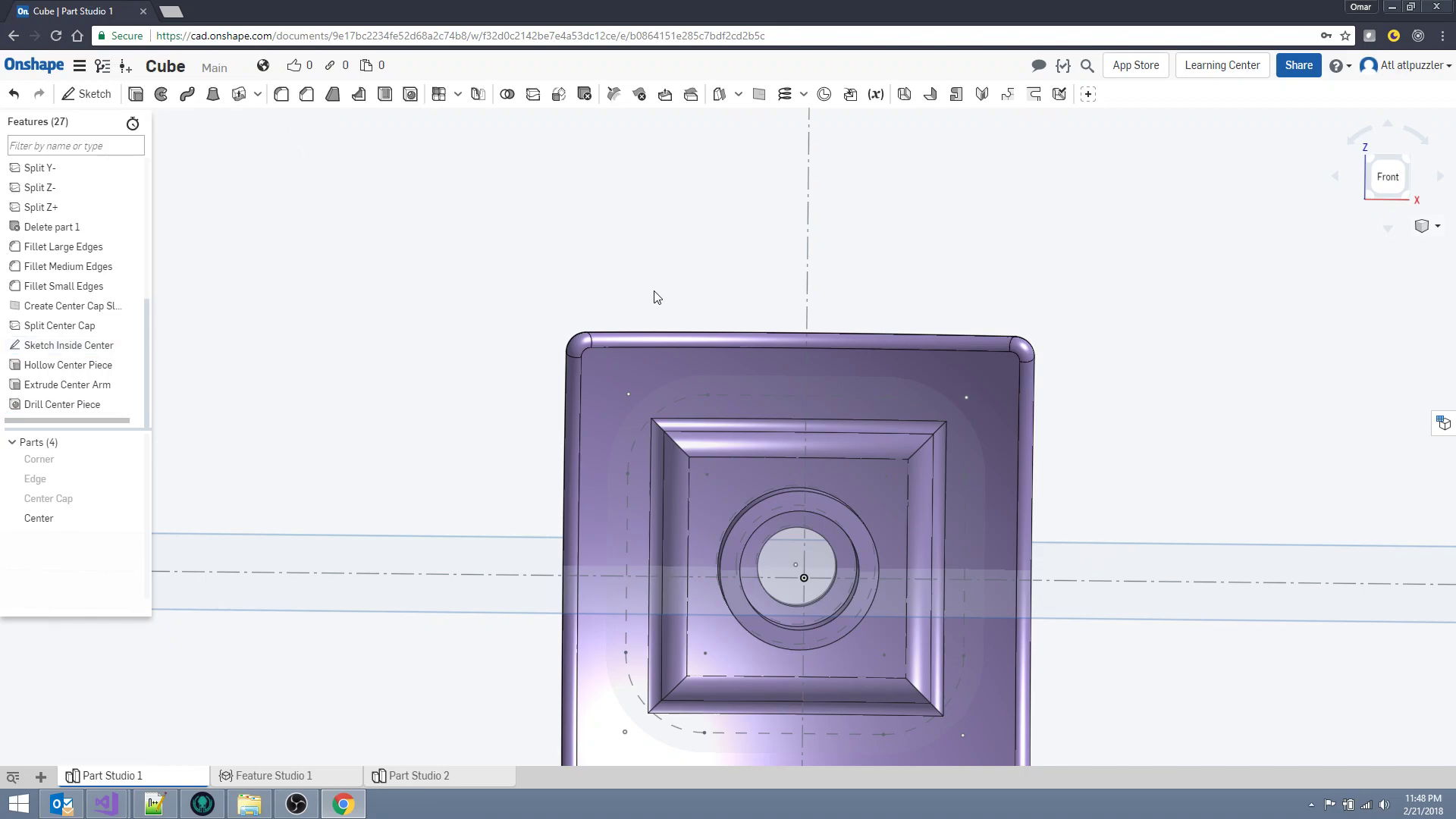
Hide the Split Center Cap plane and the Sketch Inside Center sketch to expose the recess.
{"action": "right_click_drag", "start_coordinate": [1255, 438], "coordinate": [1016, 454]}
{"action": "left_click", "coordinate": [132, 307]}
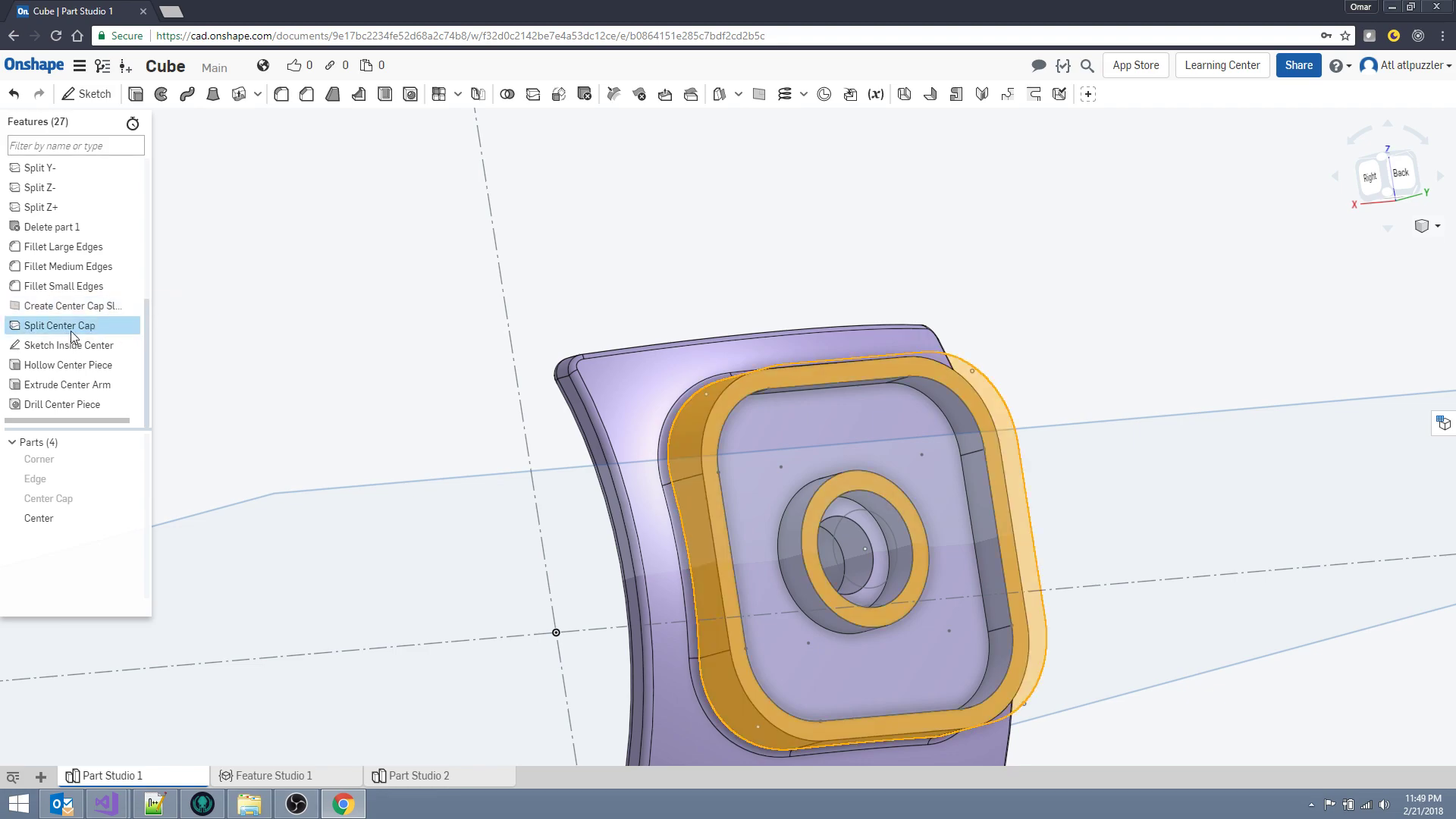
{"action": "left_click", "coordinate": [121, 325]}
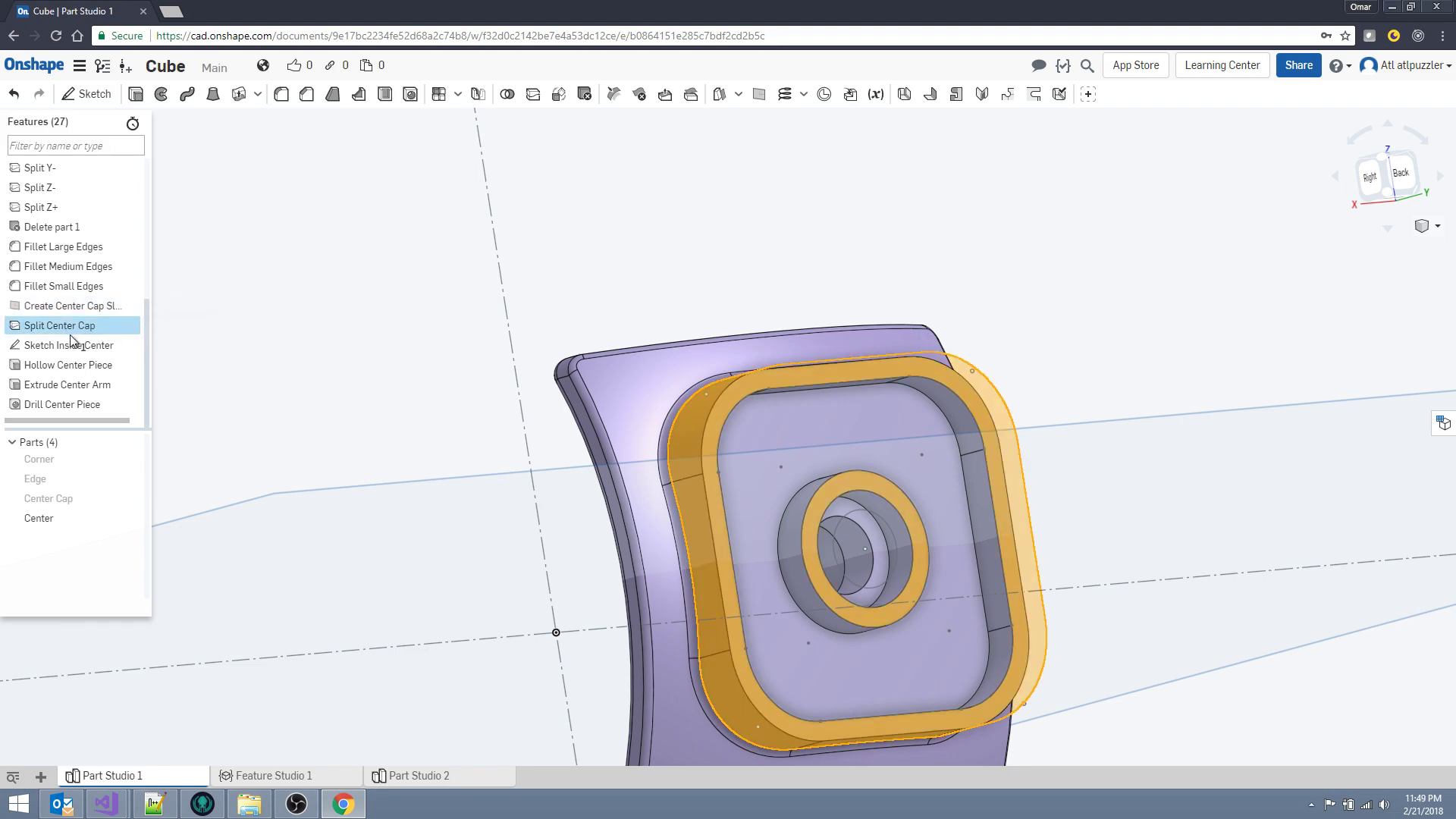
{"action": "left_click", "coordinate": [121, 345]}
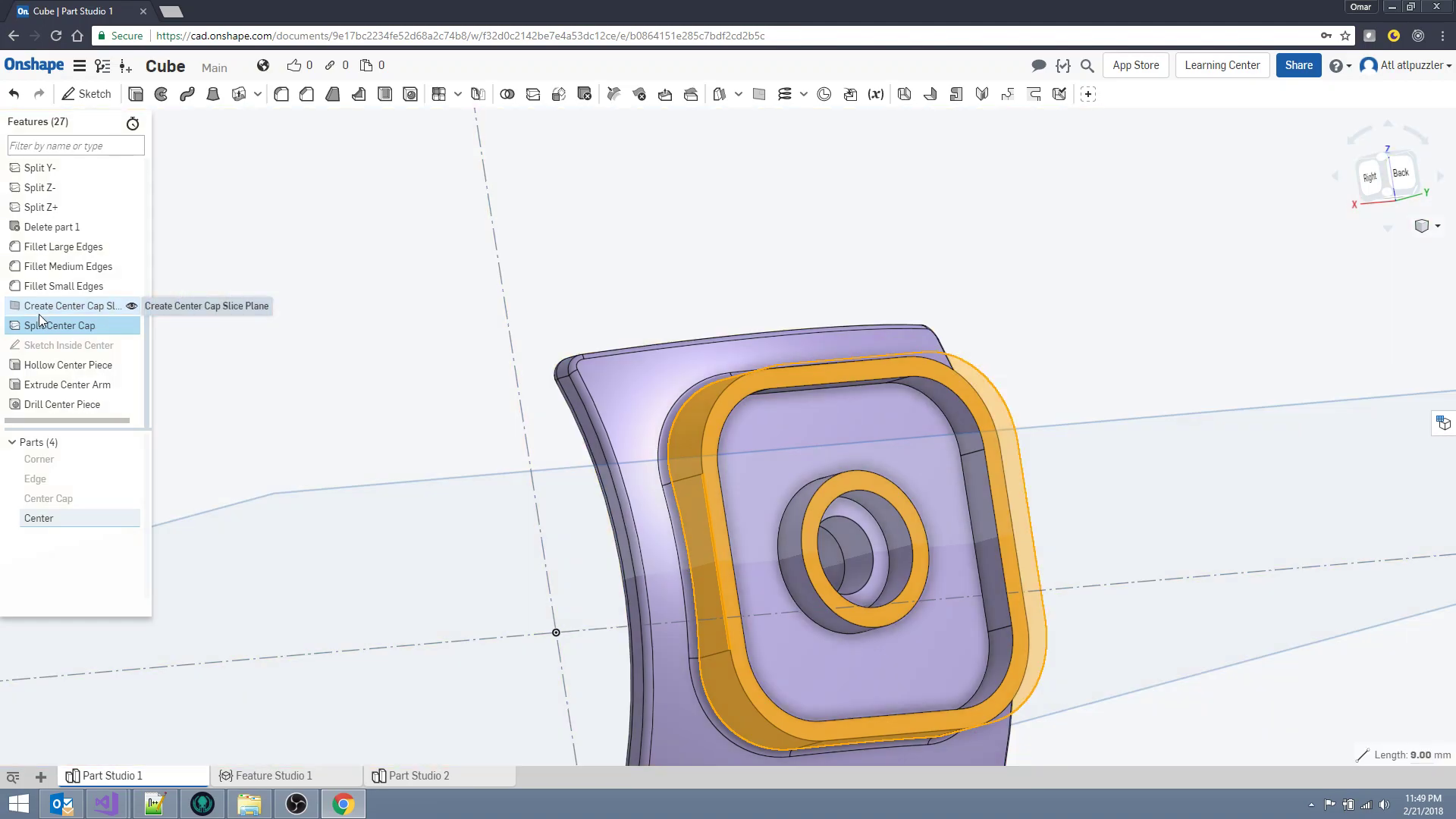
{"action": "right_click_drag", "start_coordinate": [412, 408], "coordinate": [358, 430]}
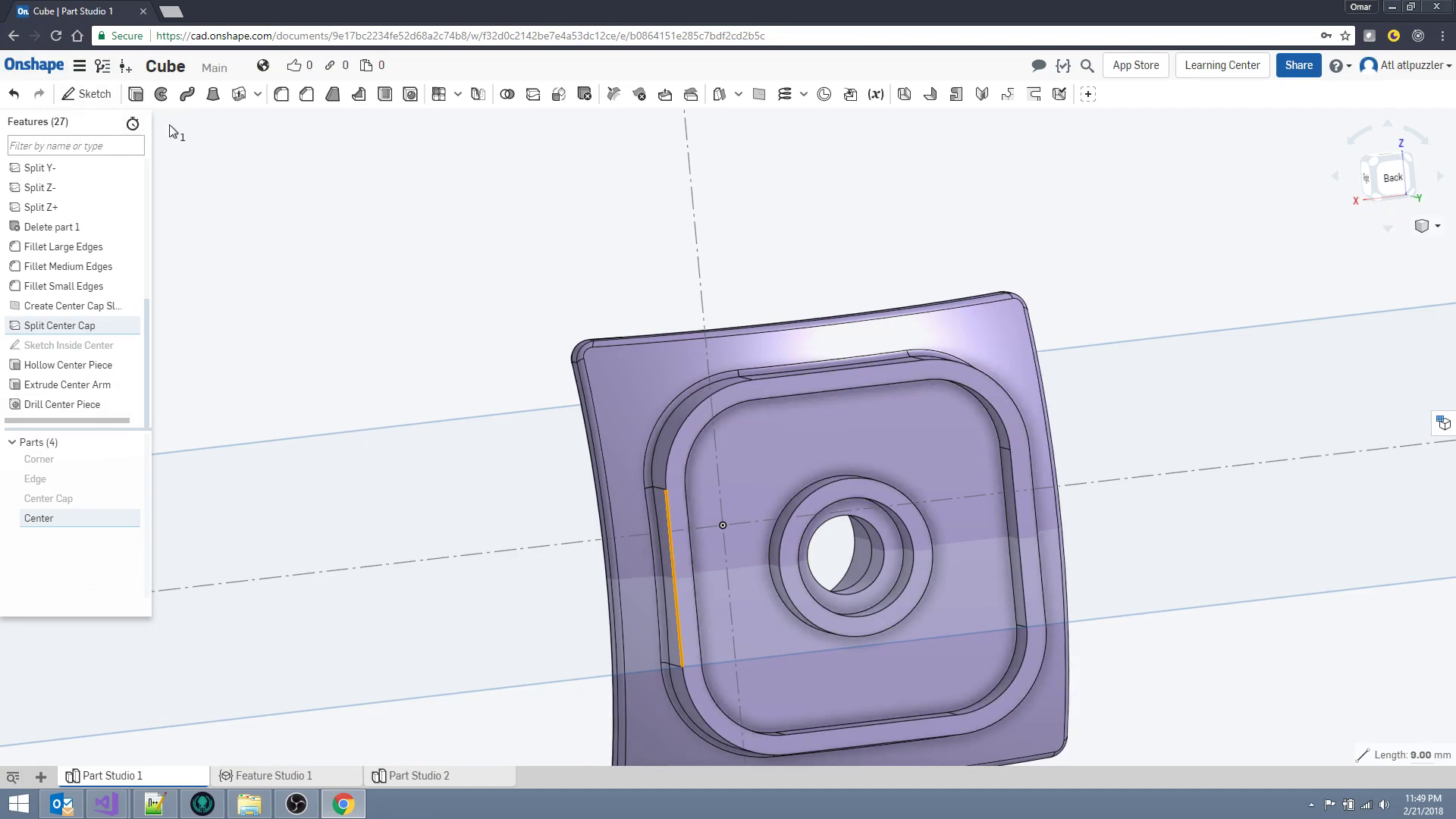
Fillet the hole's outer edge and the arm's circular edge at 1 mm, naming it 'Fillet Center Arm'.
{"action": "left_click", "coordinate": [282, 95]}
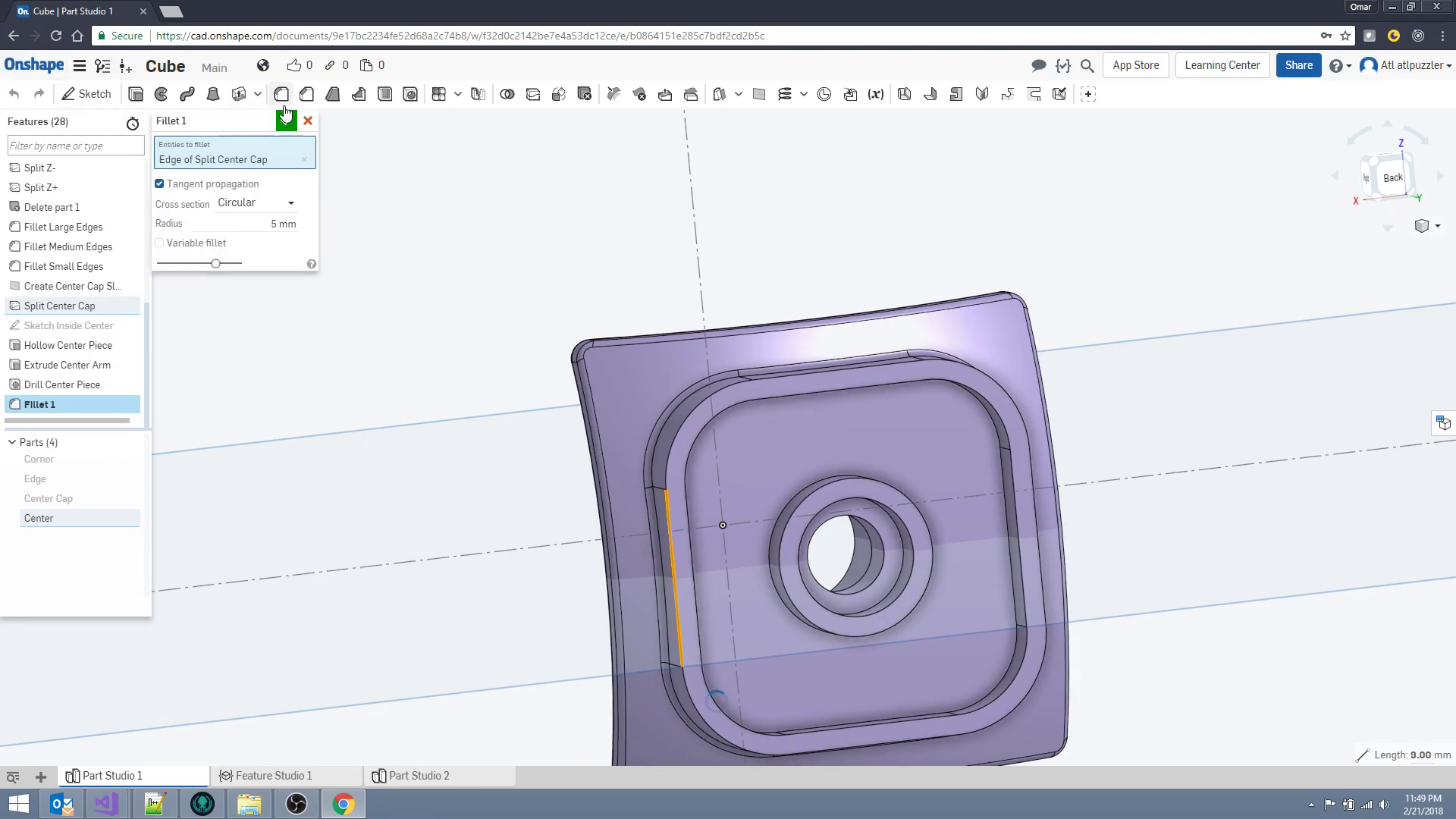
{"action": "left_click", "coordinate": [784, 558]}
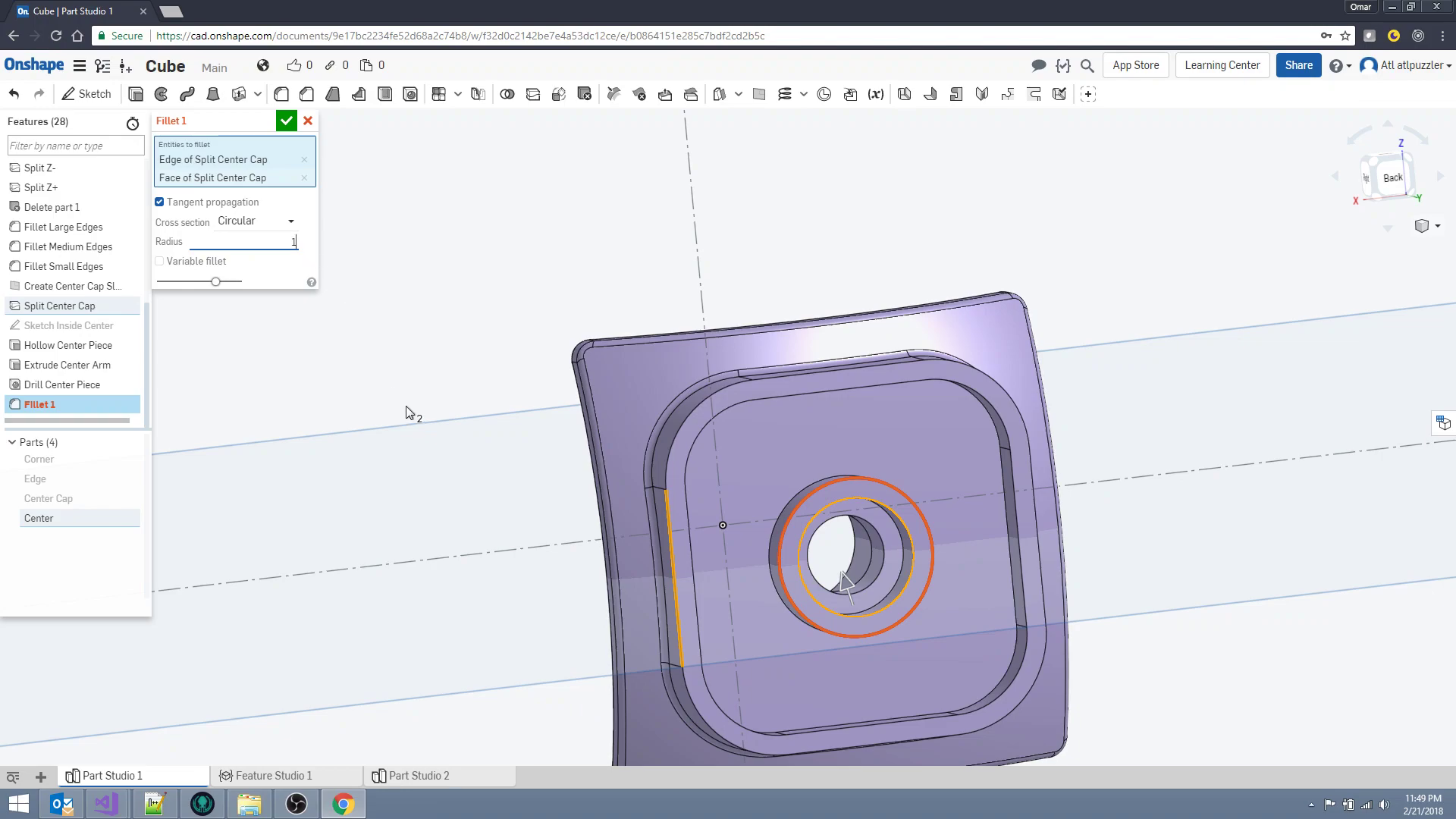
{"action": "left_click", "coordinate": [376, 346]}
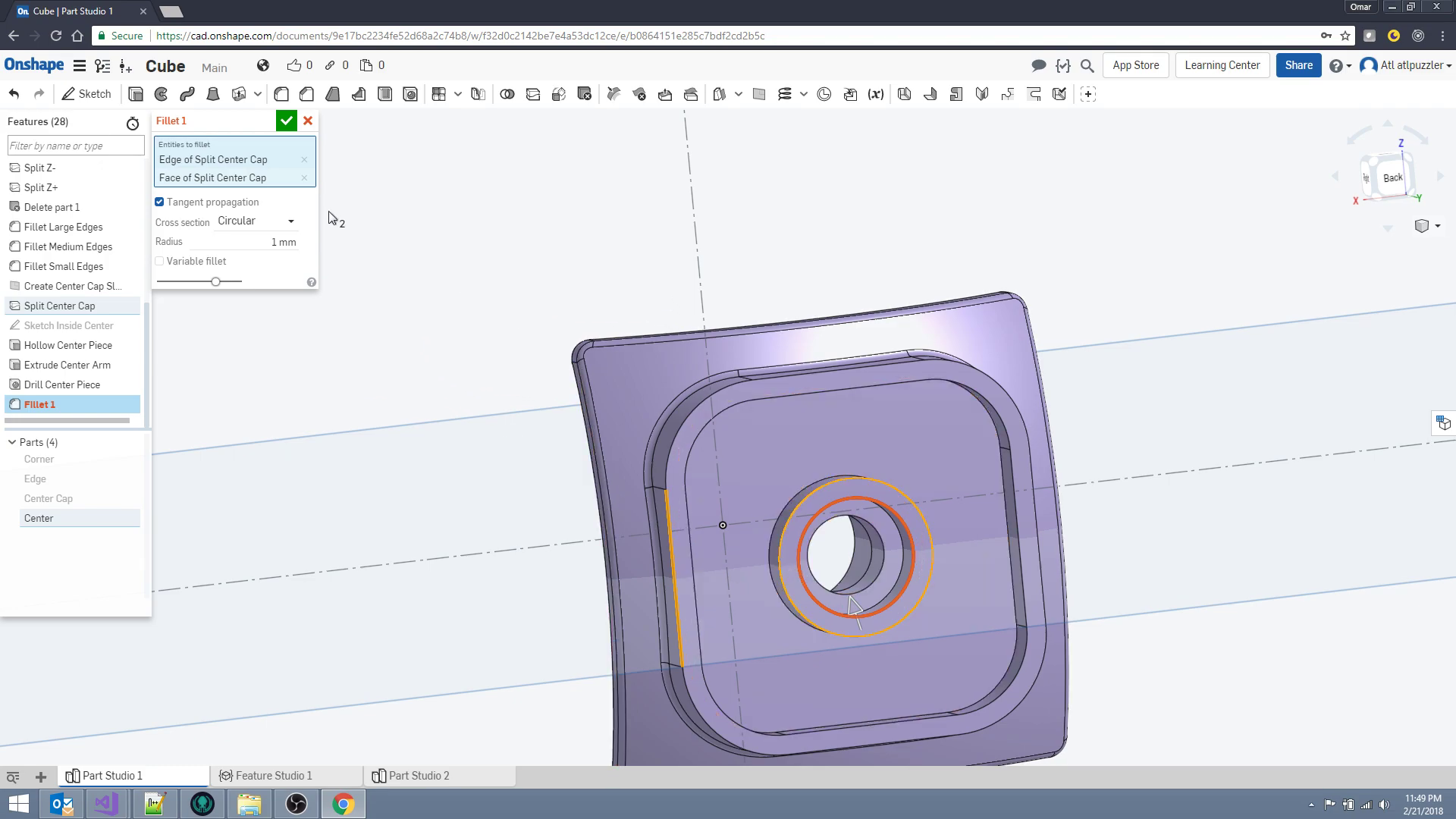
{"action": "left_click", "coordinate": [304, 178]}
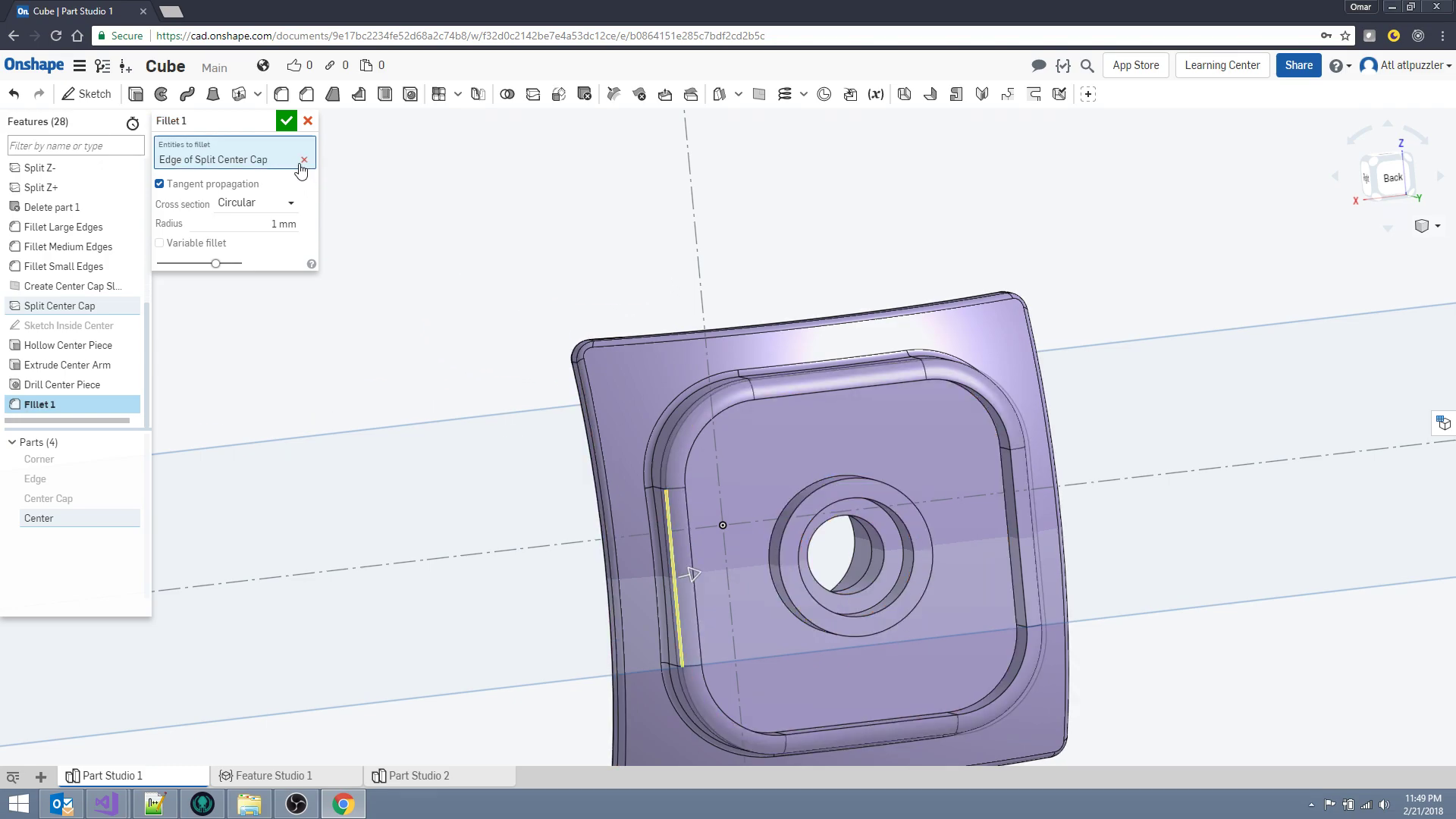
{"action": "left_click", "coordinate": [304, 159]}
{"action": "left_click", "coordinate": [778, 587]}
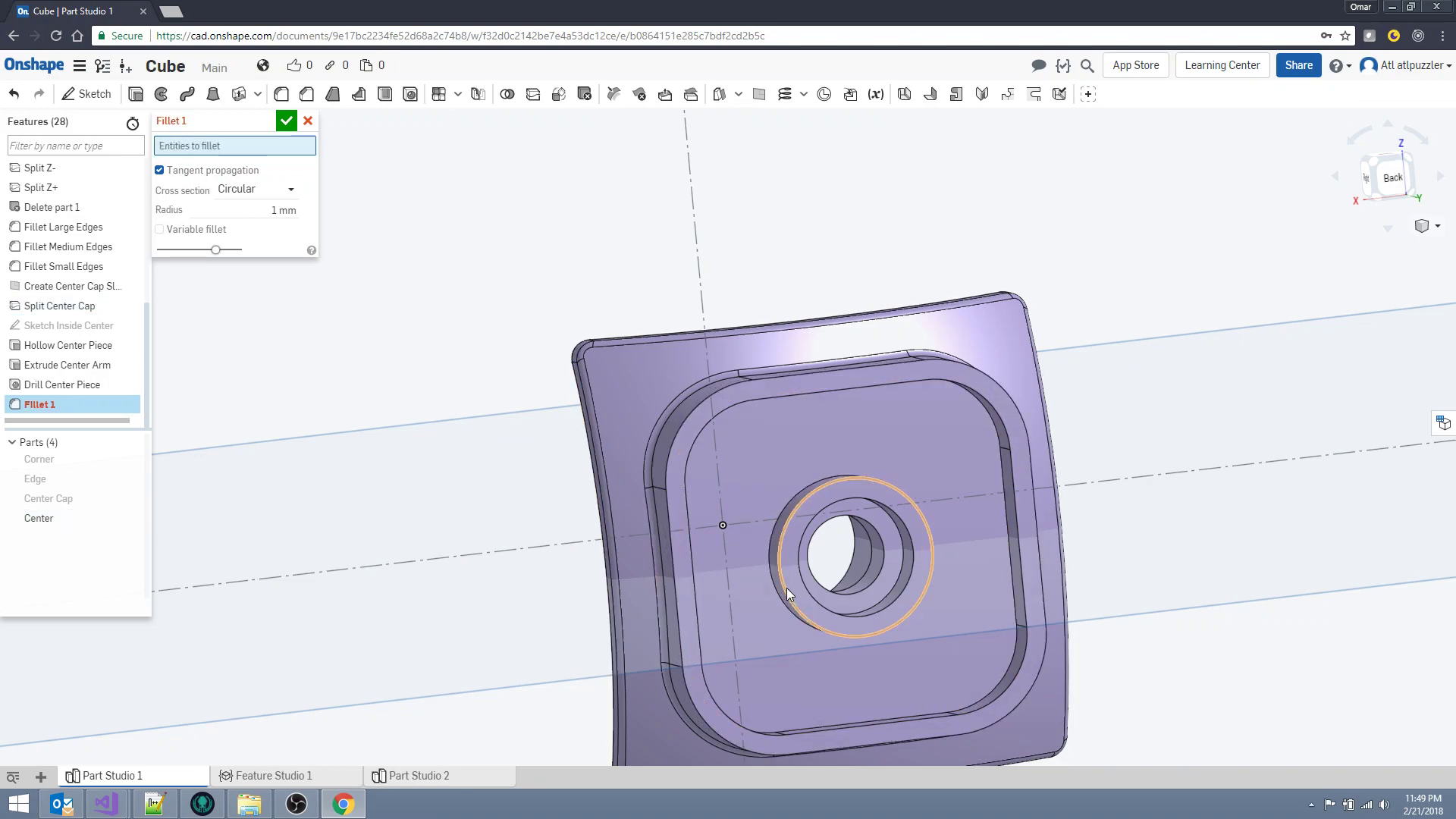
{"action": "right_click_drag", "start_coordinate": [367, 536], "coordinate": [599, 543]}
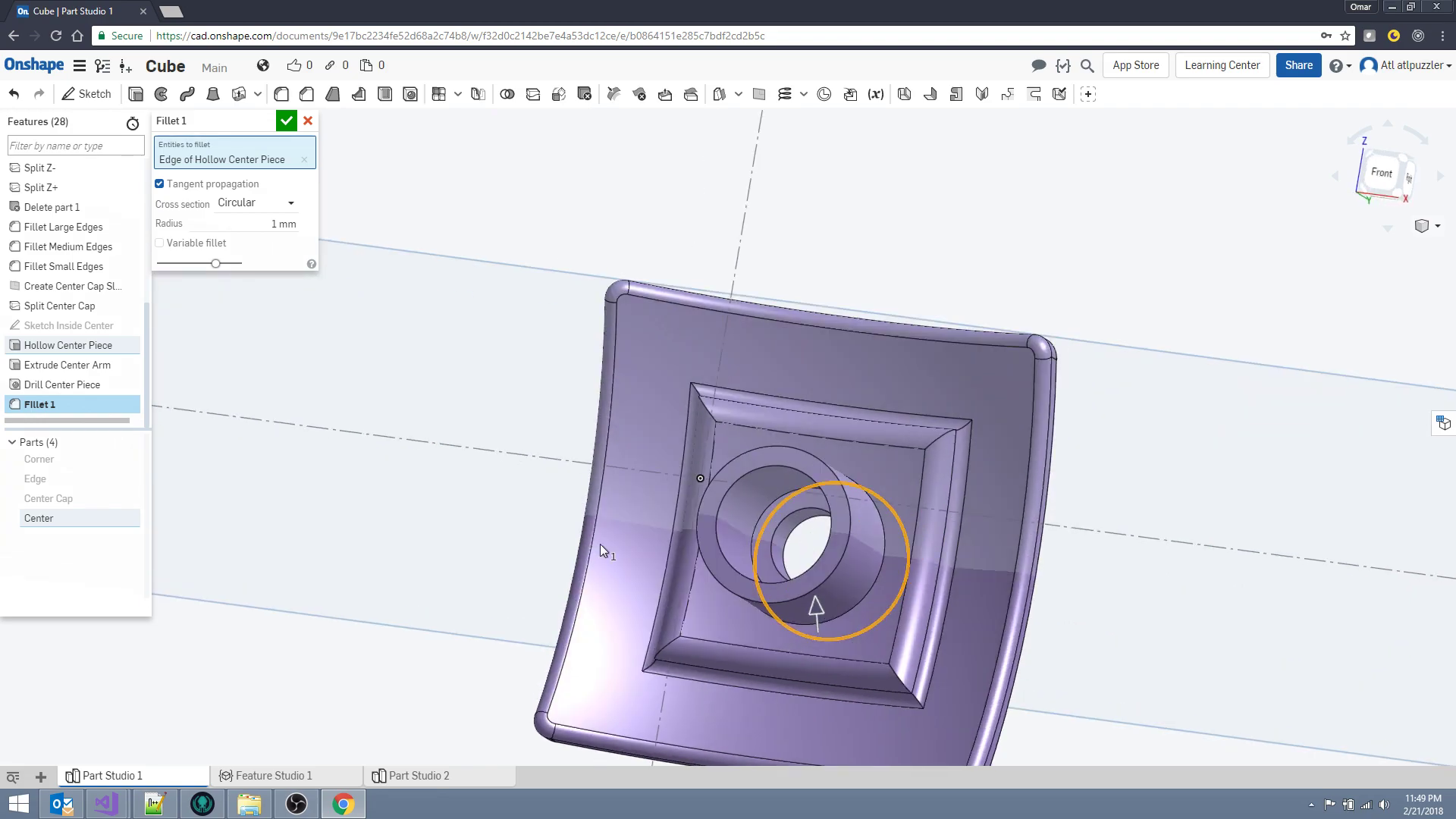
{"action": "left_click", "coordinate": [711, 565]}
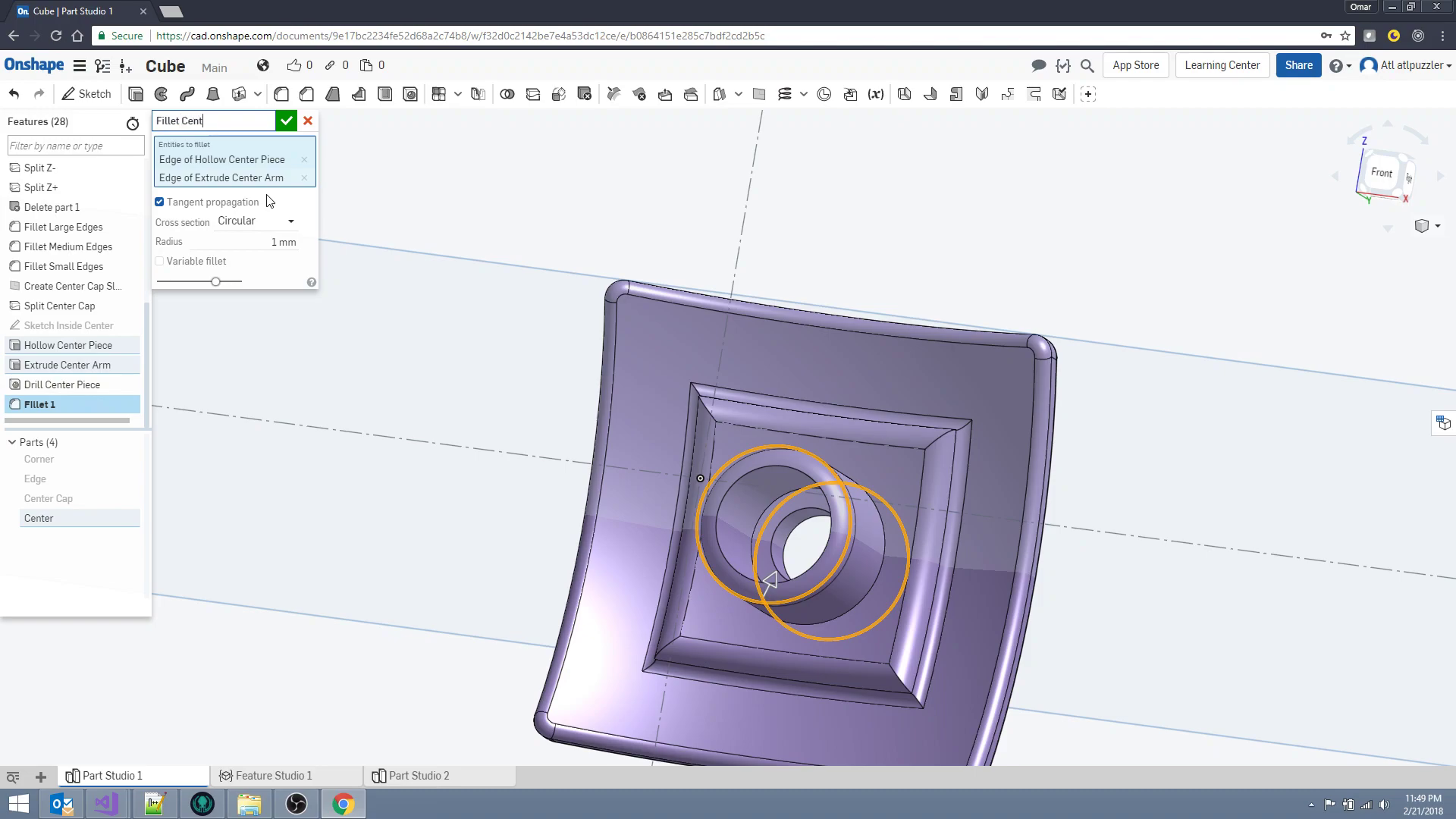
{"action": "left_click", "coordinate": [286, 121]}
{"action": "left_click", "coordinate": [1382, 174]}
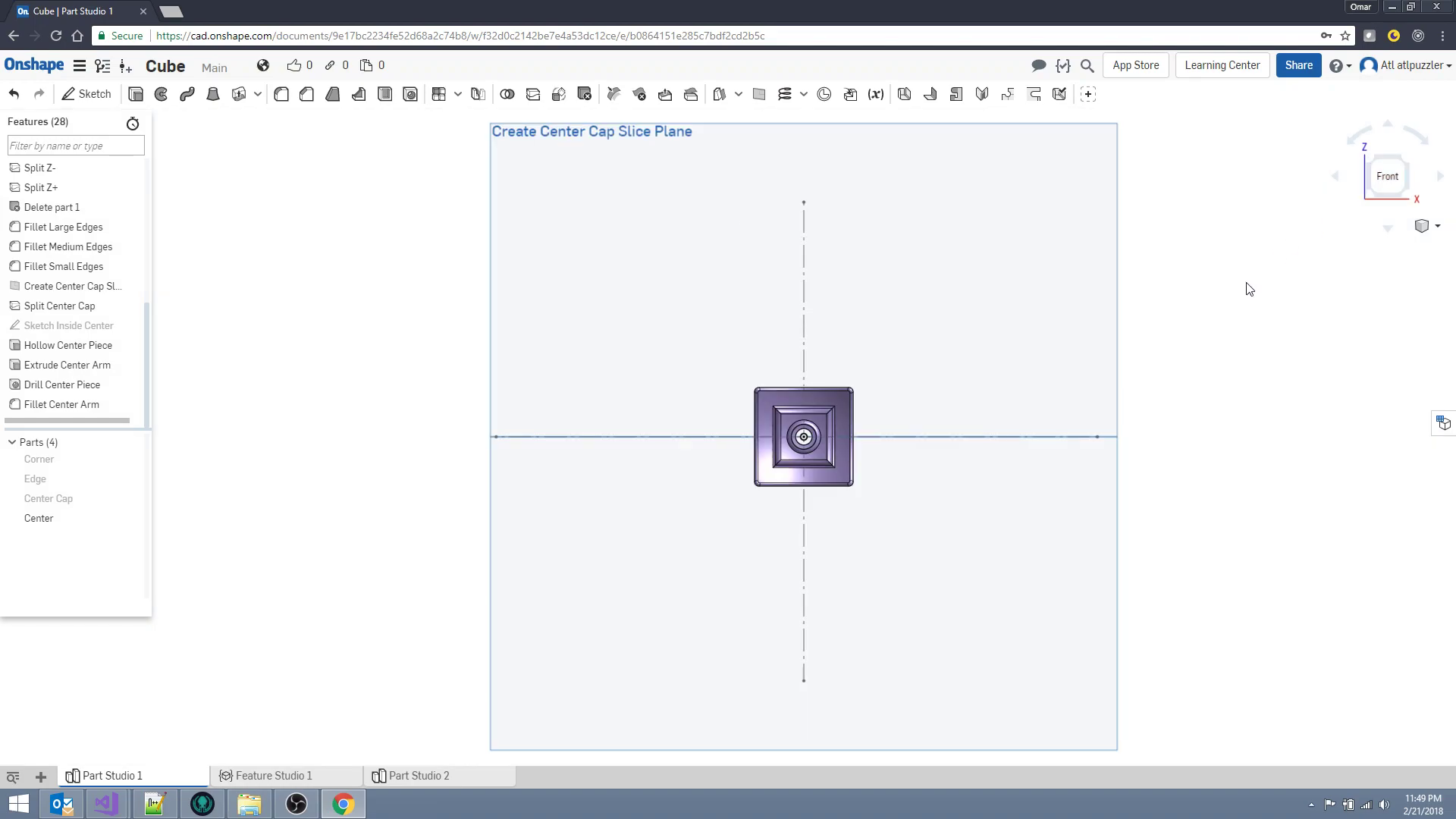
{"action": "scroll", "coordinate": [1089, 426], "scroll_direction": "up", "scroll_amount": 5}
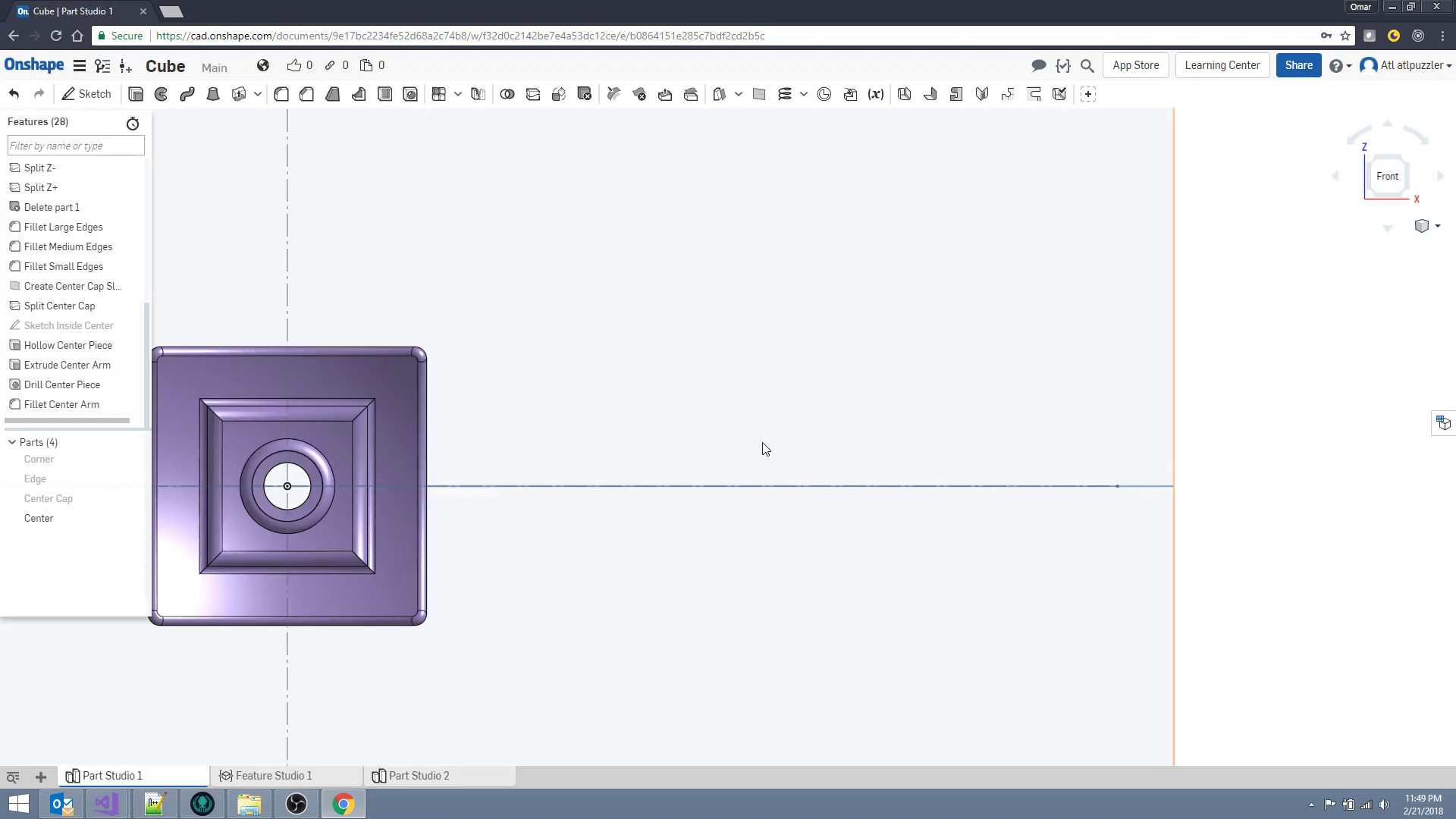
{"action": "middle_click_drag", "start_coordinate": [765, 448], "coordinate": [904, 450]}
{"action": "scroll", "coordinate": [926, 452], "scroll_direction": "up", "scroll_amount": 1}
{"action": "right_click_drag", "start_coordinate": [926, 452], "coordinate": [880, 553]}
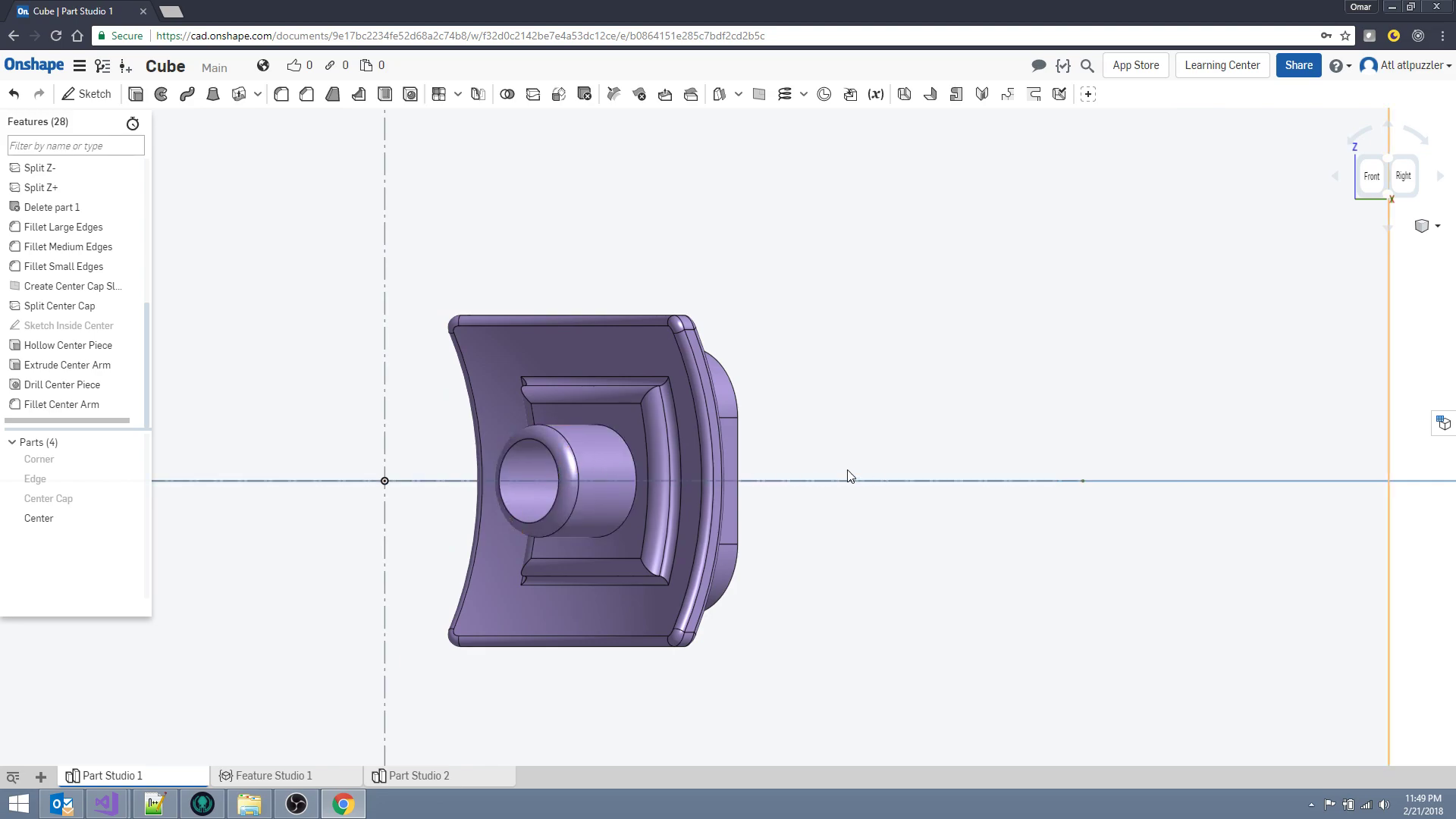
{"action": "key", "text": "Left"}
{"action": "key", "text": "Left"}
{"action": "key", "text": "Left"}
{"action": "key", "text": "Left"}
{"action": "key", "text": "Left"}
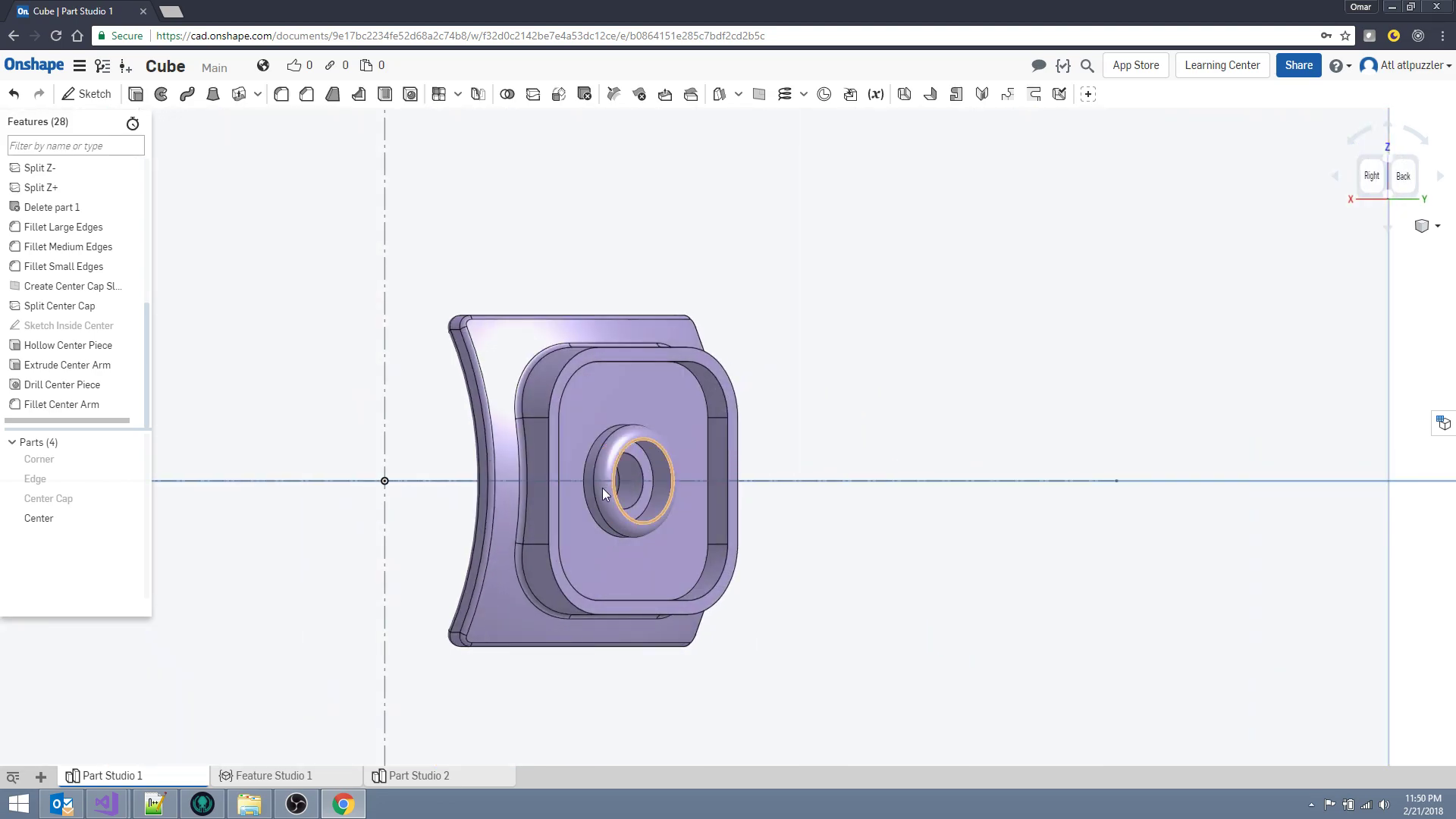
{"action": "key", "text": "Left"}
{"action": "key", "text": "Left"}
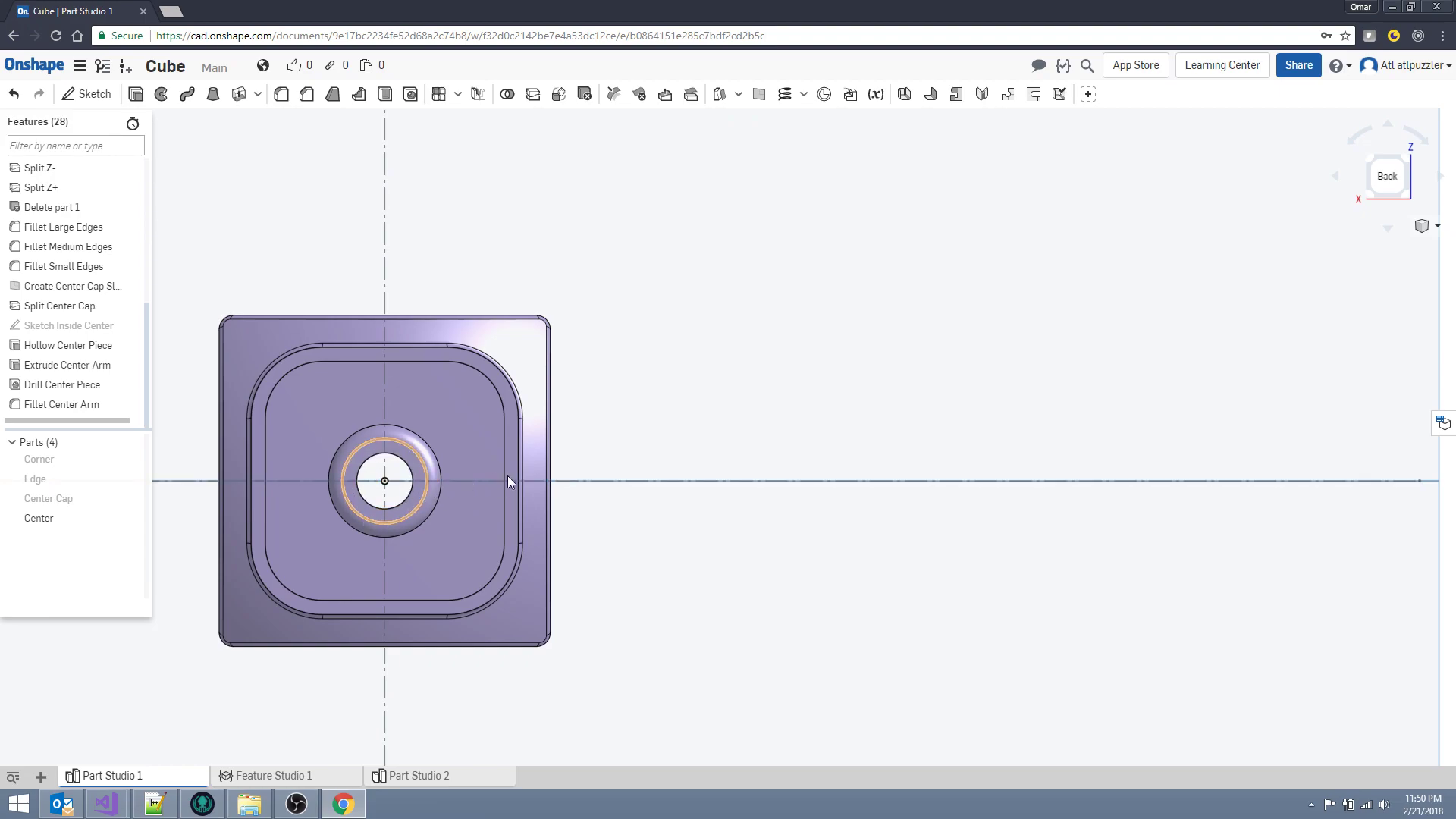
{"action": "key", "text": "Right"}
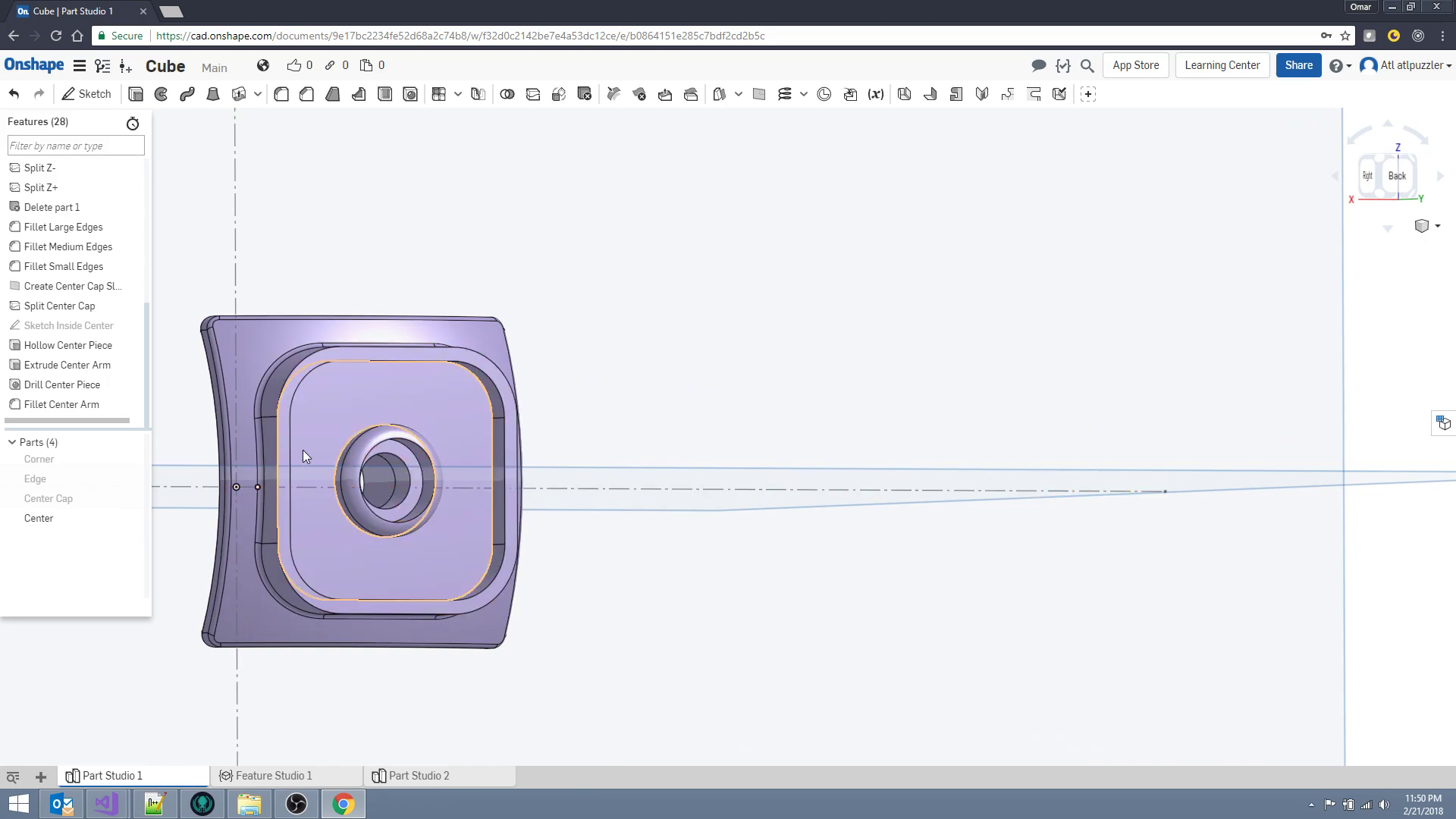
{"action": "right_click_drag", "start_coordinate": [302, 449], "coordinate": [481, 442]}
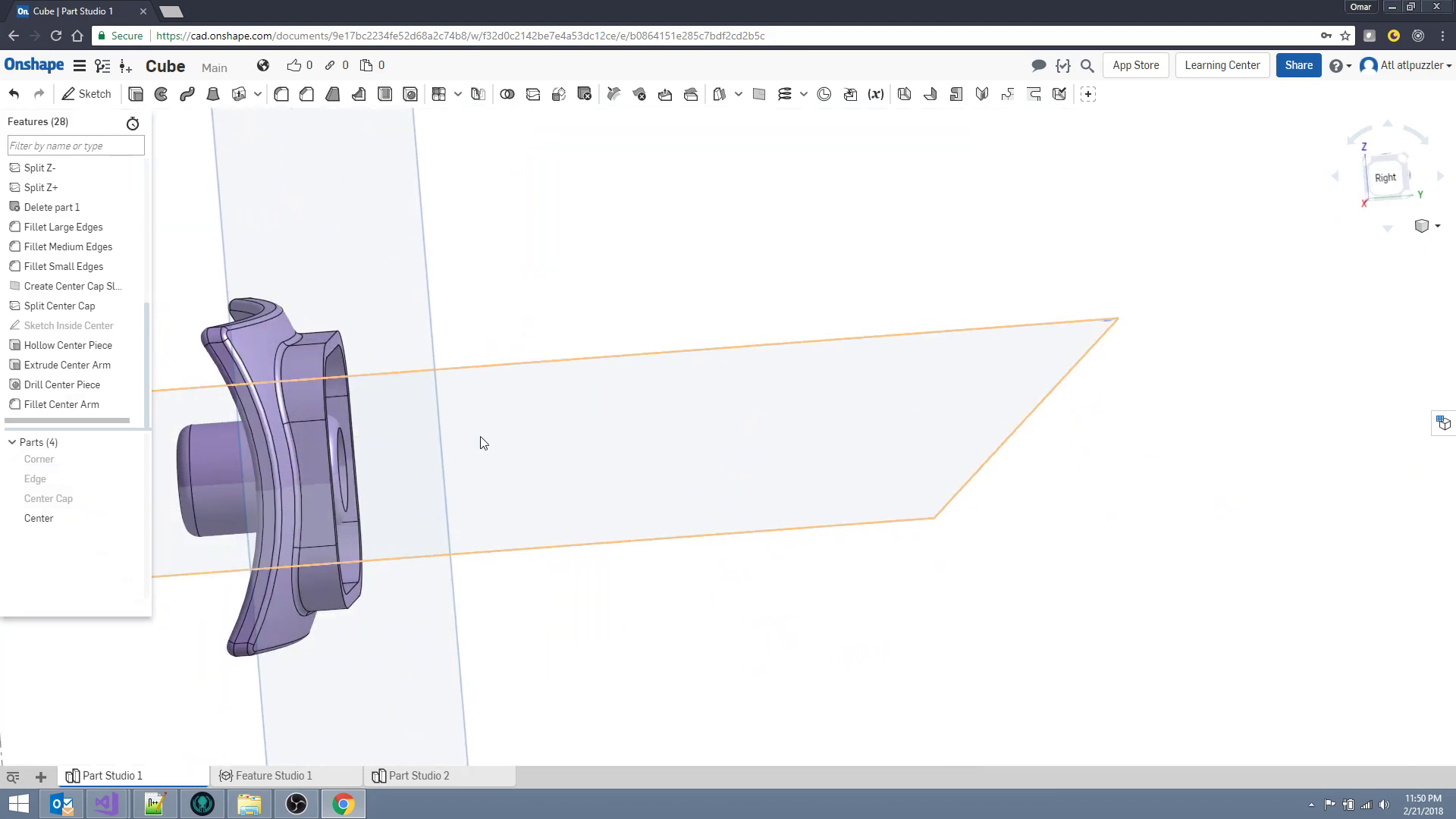
{"action": "left_click", "coordinate": [1378, 188]}
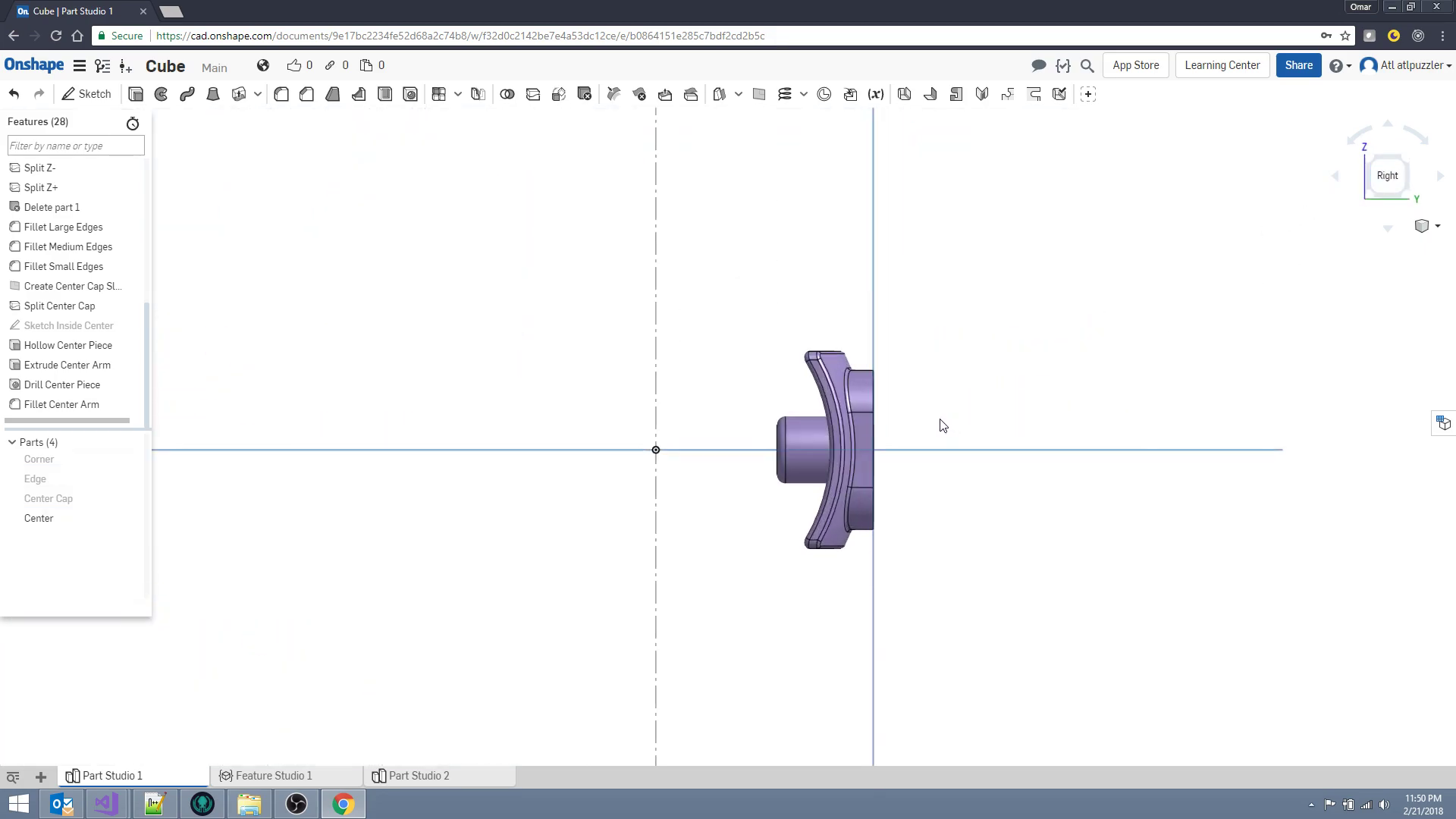
{"action": "scroll", "coordinate": [941, 423], "scroll_direction": "up", "scroll_amount": 3}
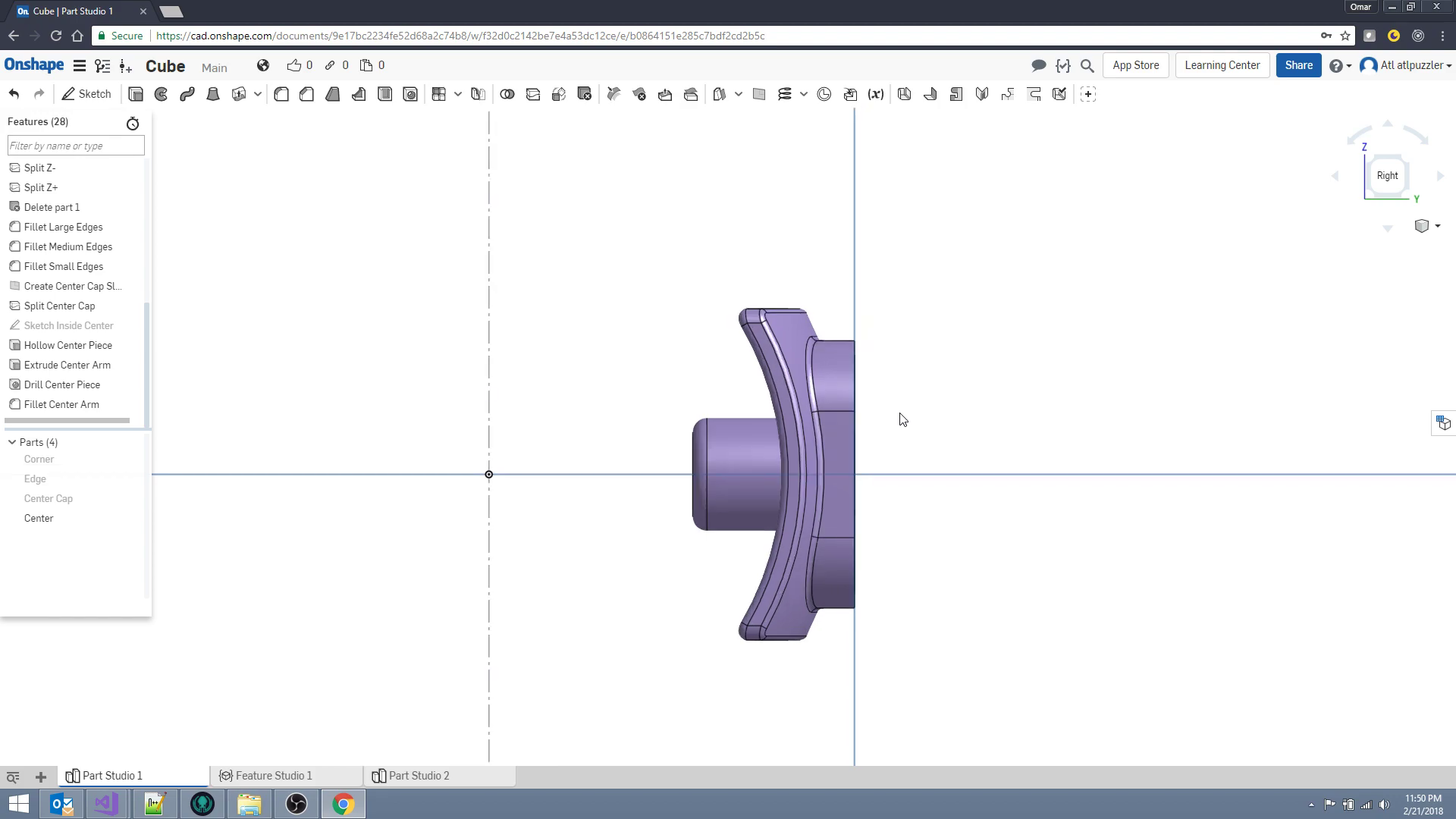
{"action": "scroll", "coordinate": [902, 420], "scroll_direction": "up", "scroll_amount": 1}
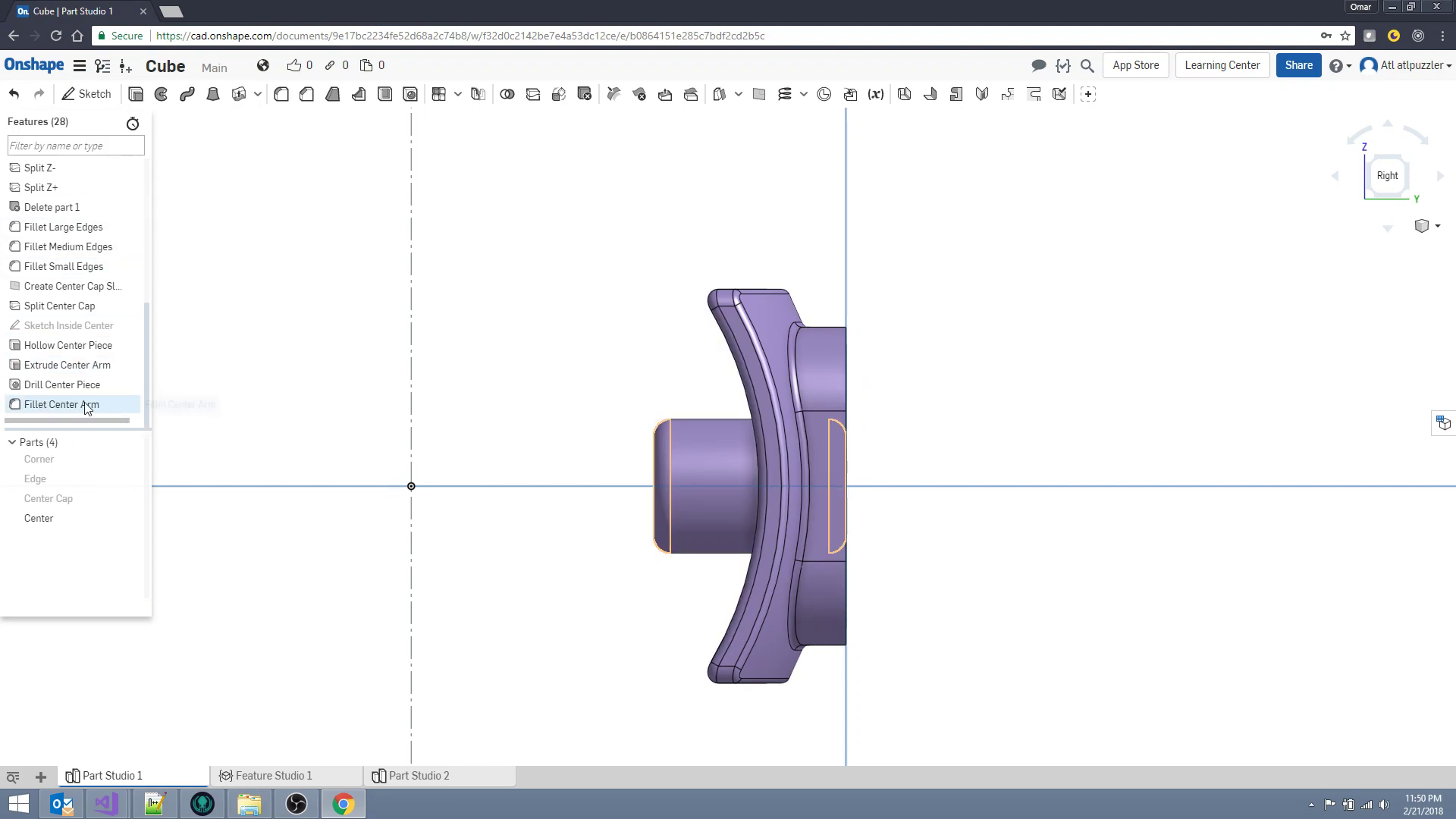
Change Extrude Center Arm's depth from 11.5 mm to 16.5 mm and review the longer shaft.
{"action": "double_click", "coordinate": [59, 366]}
{"action": "left_click", "coordinate": [262, 244]}
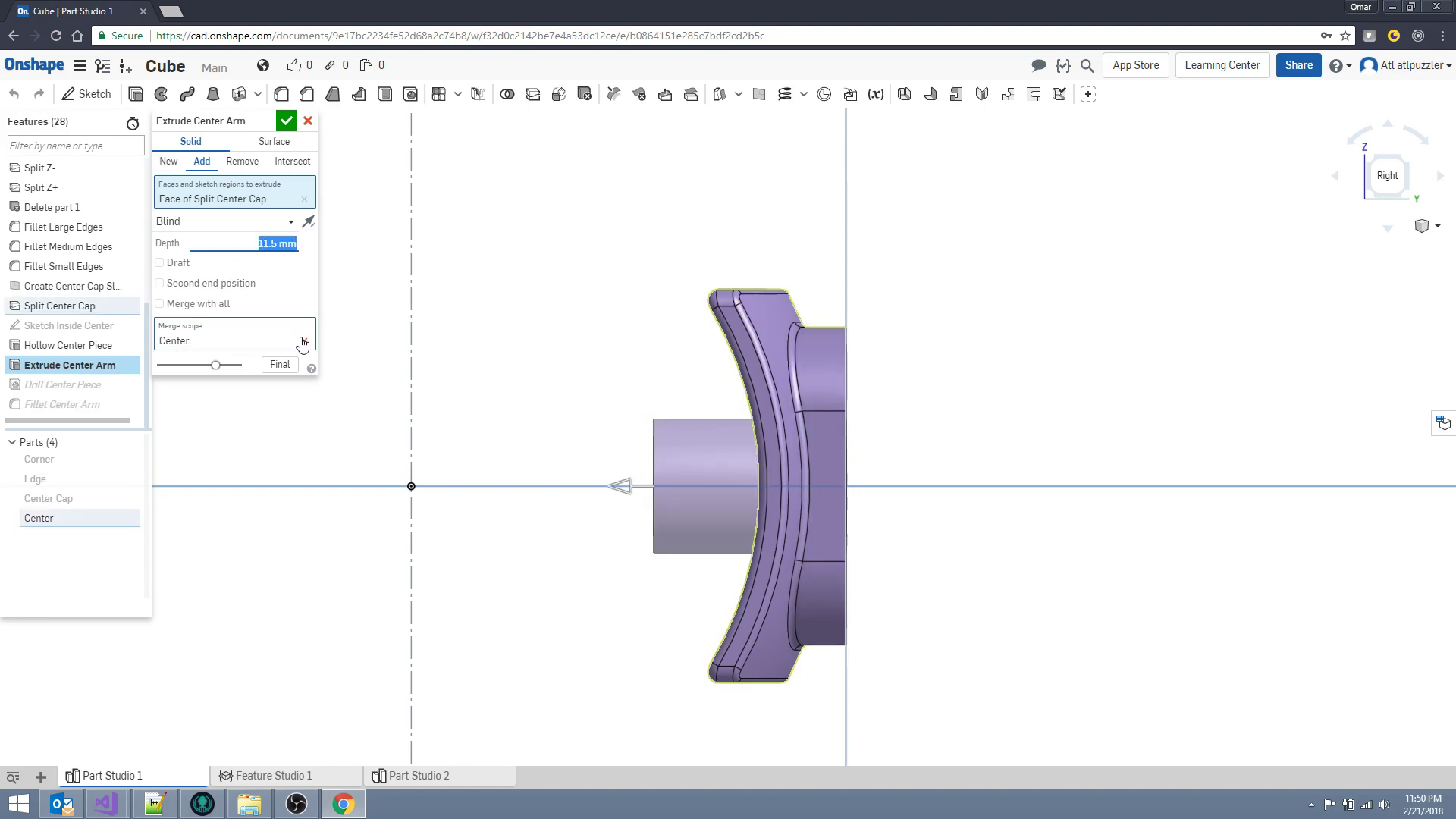
{"action": "key", "text": "Delete"}
{"action": "type", "text": "6"}
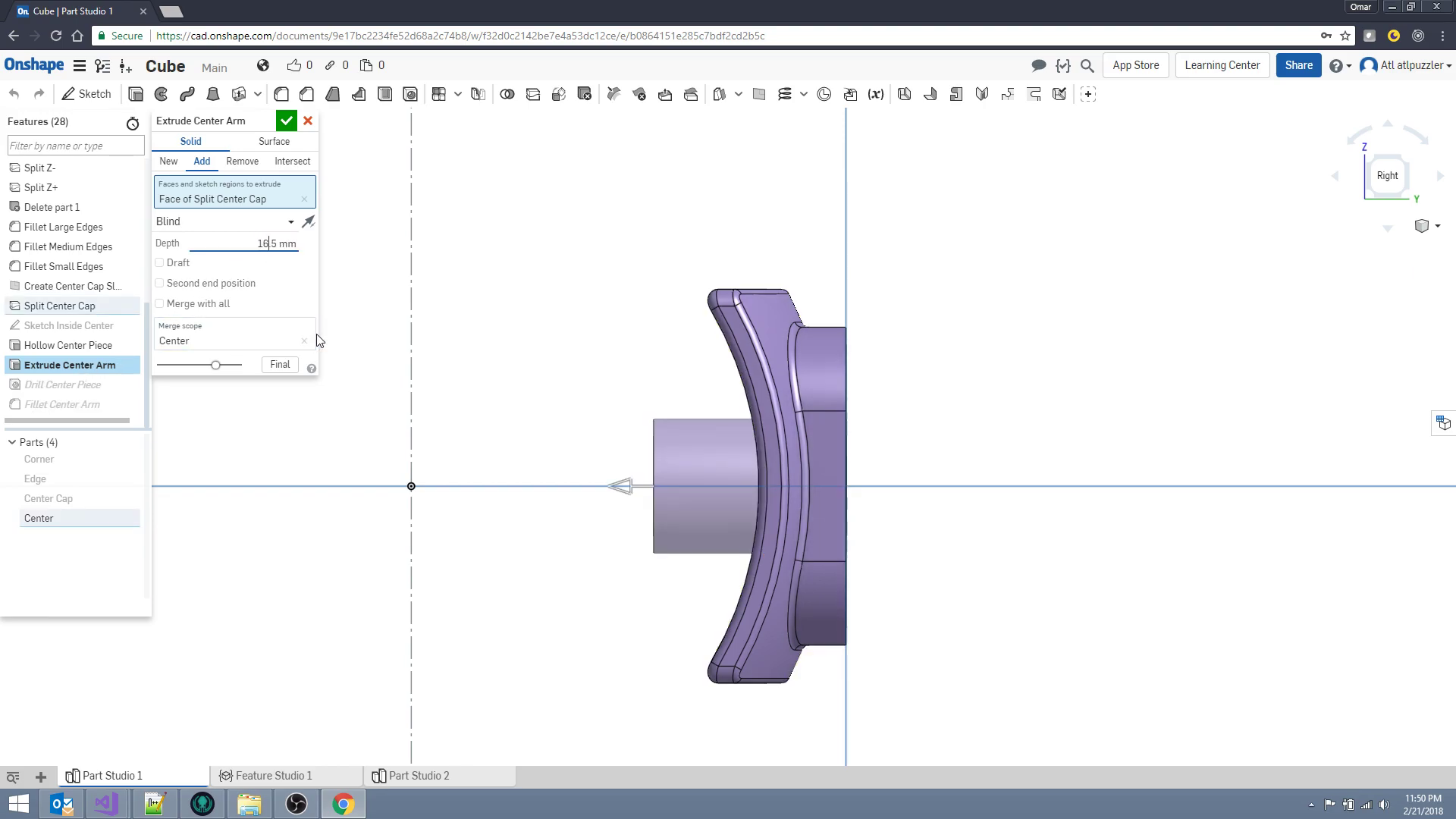
{"action": "left_click", "coordinate": [287, 121]}
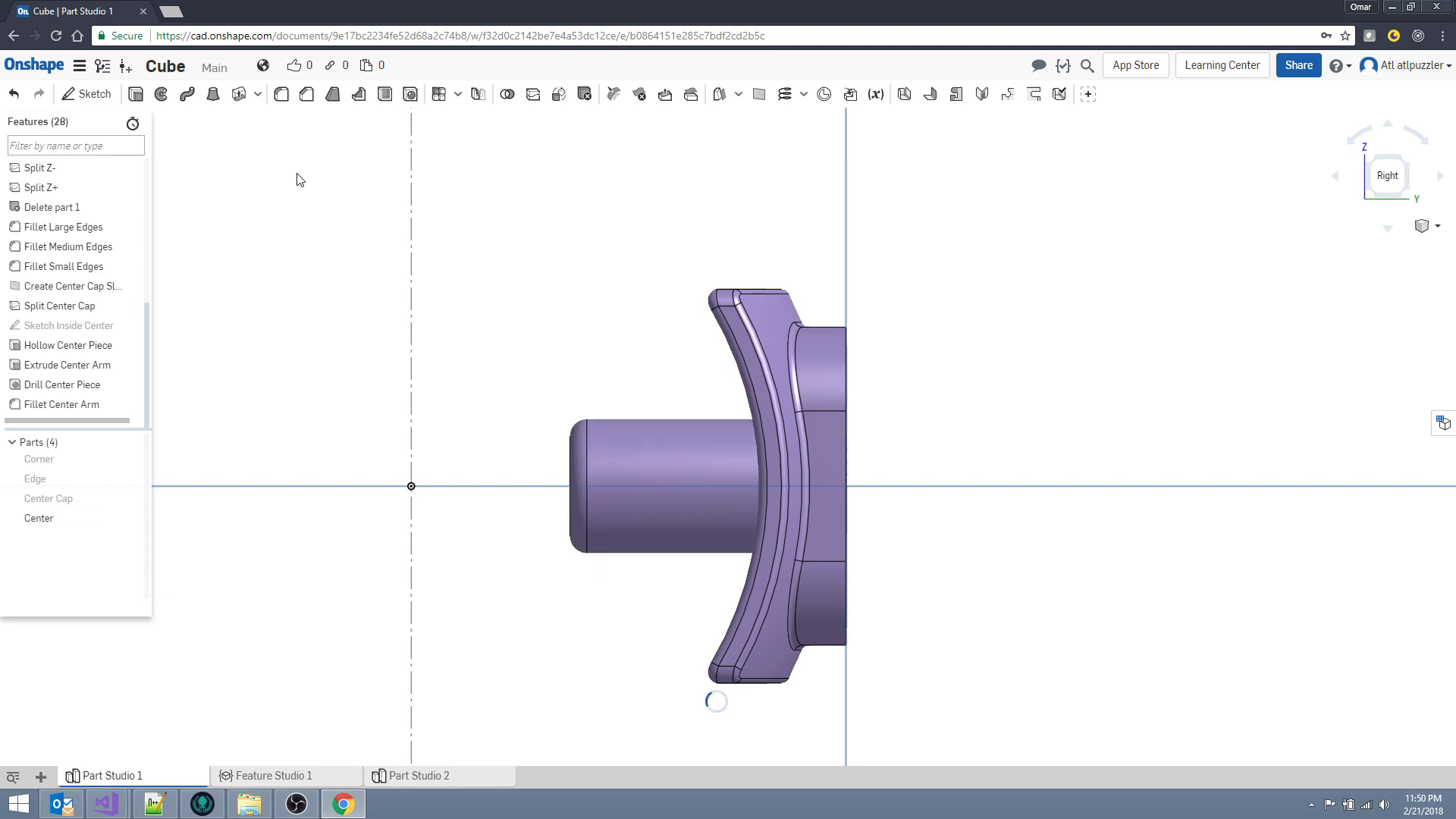
{"action": "scroll", "coordinate": [497, 518], "scroll_direction": "down", "scroll_amount": 1}
{"action": "scroll", "coordinate": [491, 494], "scroll_direction": "down", "scroll_amount": 1}
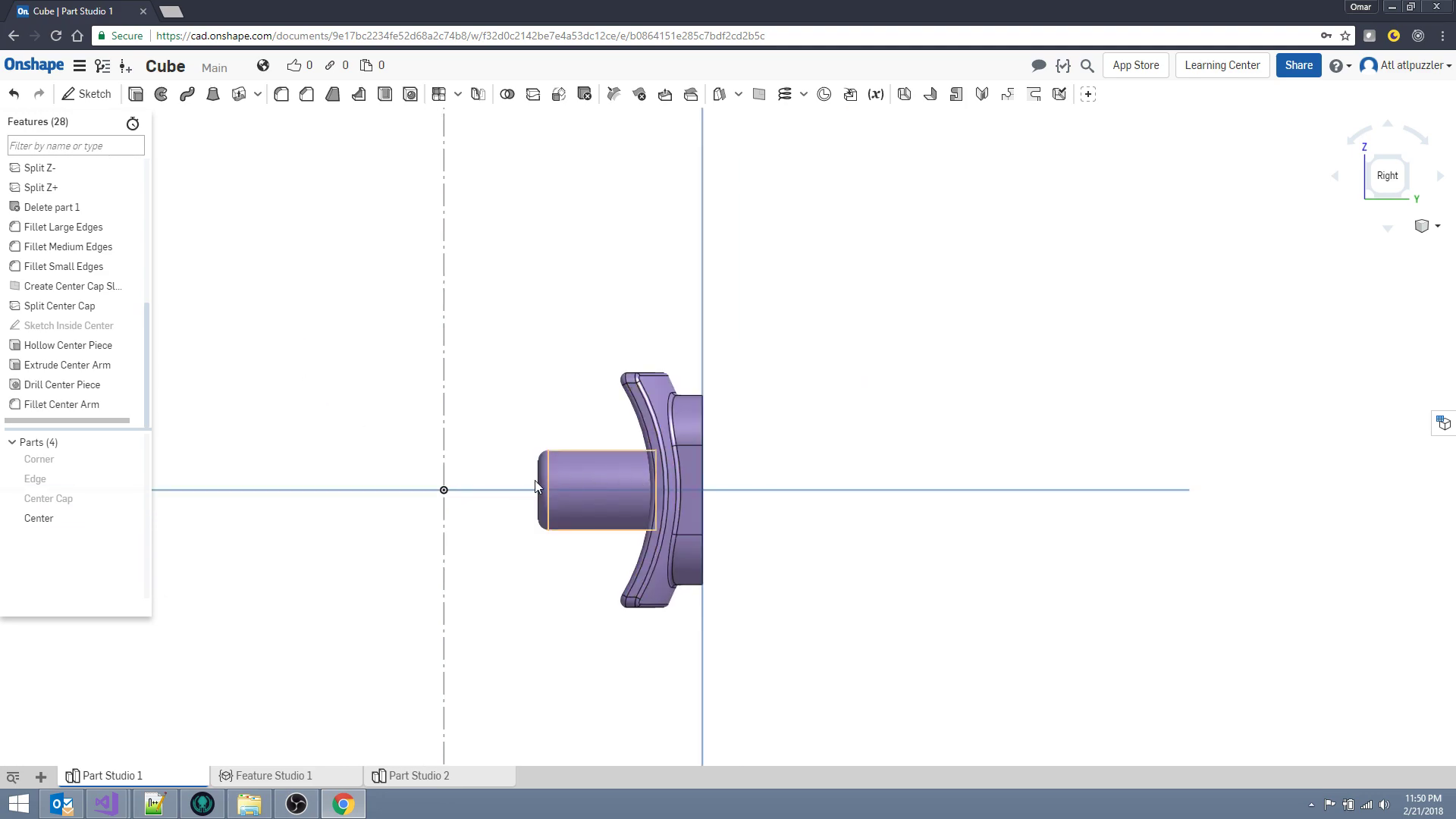
{"action": "scroll", "coordinate": [437, 430], "scroll_direction": "down", "scroll_amount": 1}
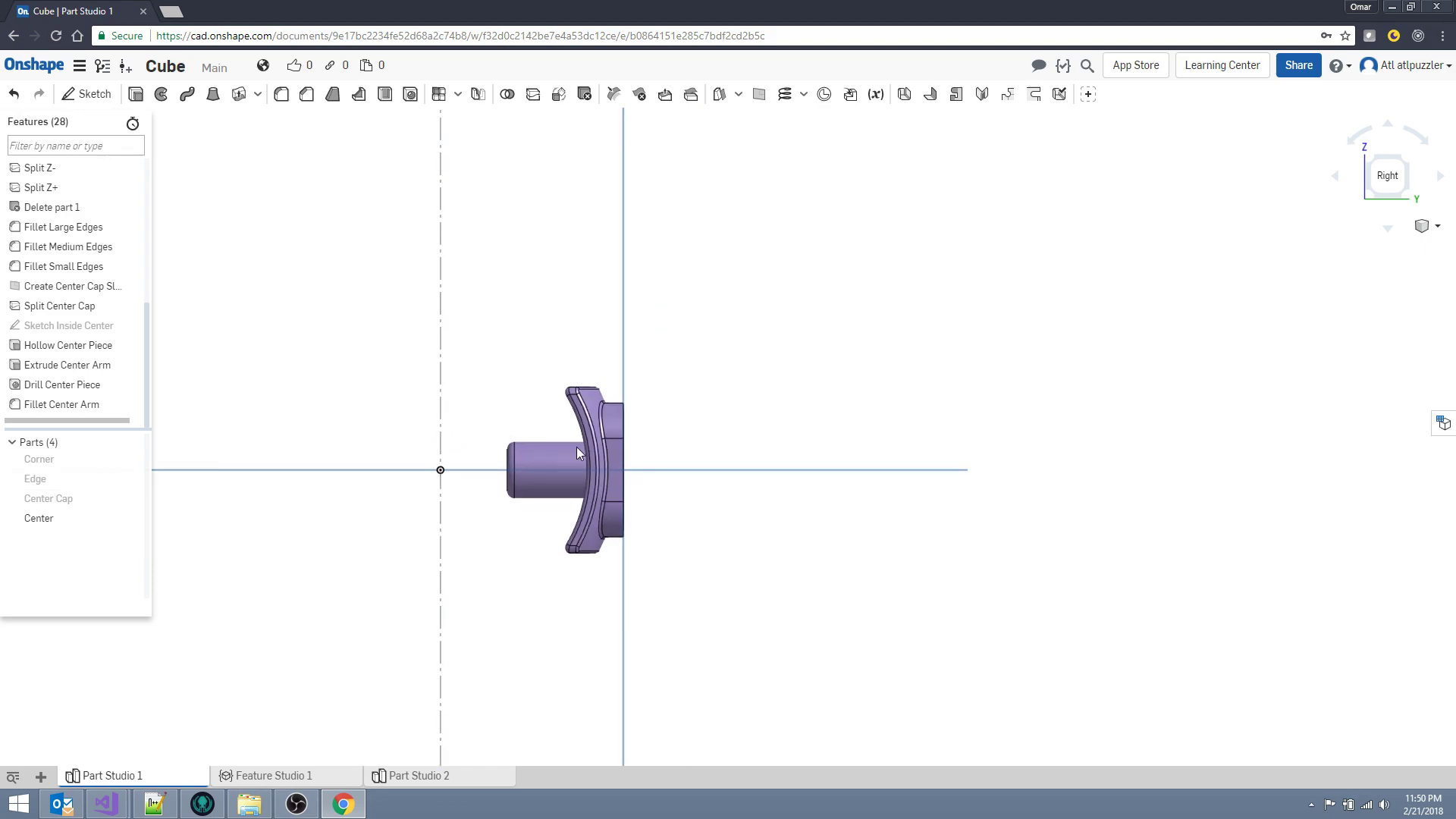
{"action": "key", "text": "Right"}
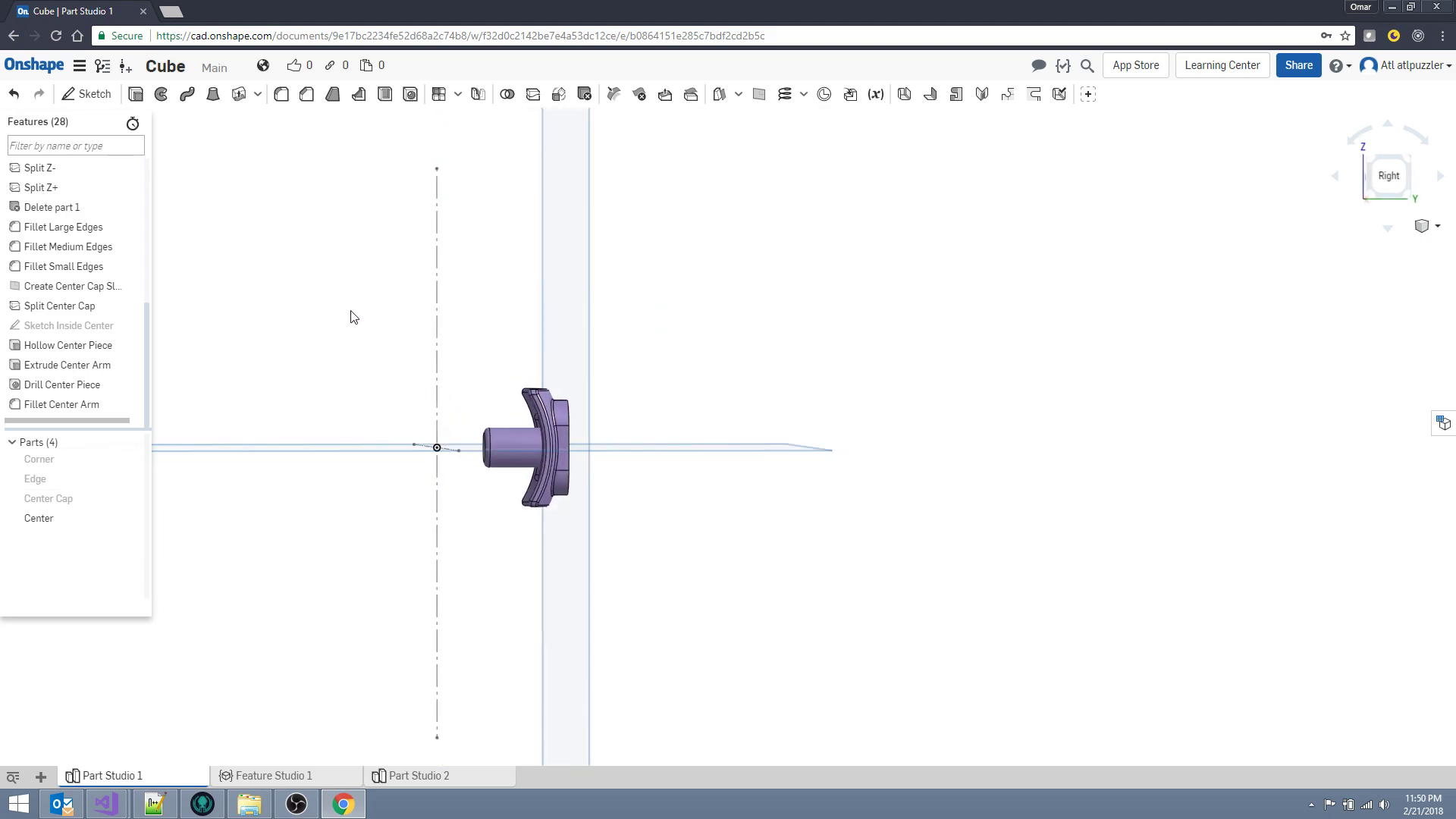
{"action": "mouse_move", "coordinate": [350, 314]}
{"action": "right_mouse_down"}
{"action": "mouse_move", "coordinate": [309, 315]}
{"action": "mouse_move", "coordinate": [343, 339]}
{"action": "right_mouse_up"}
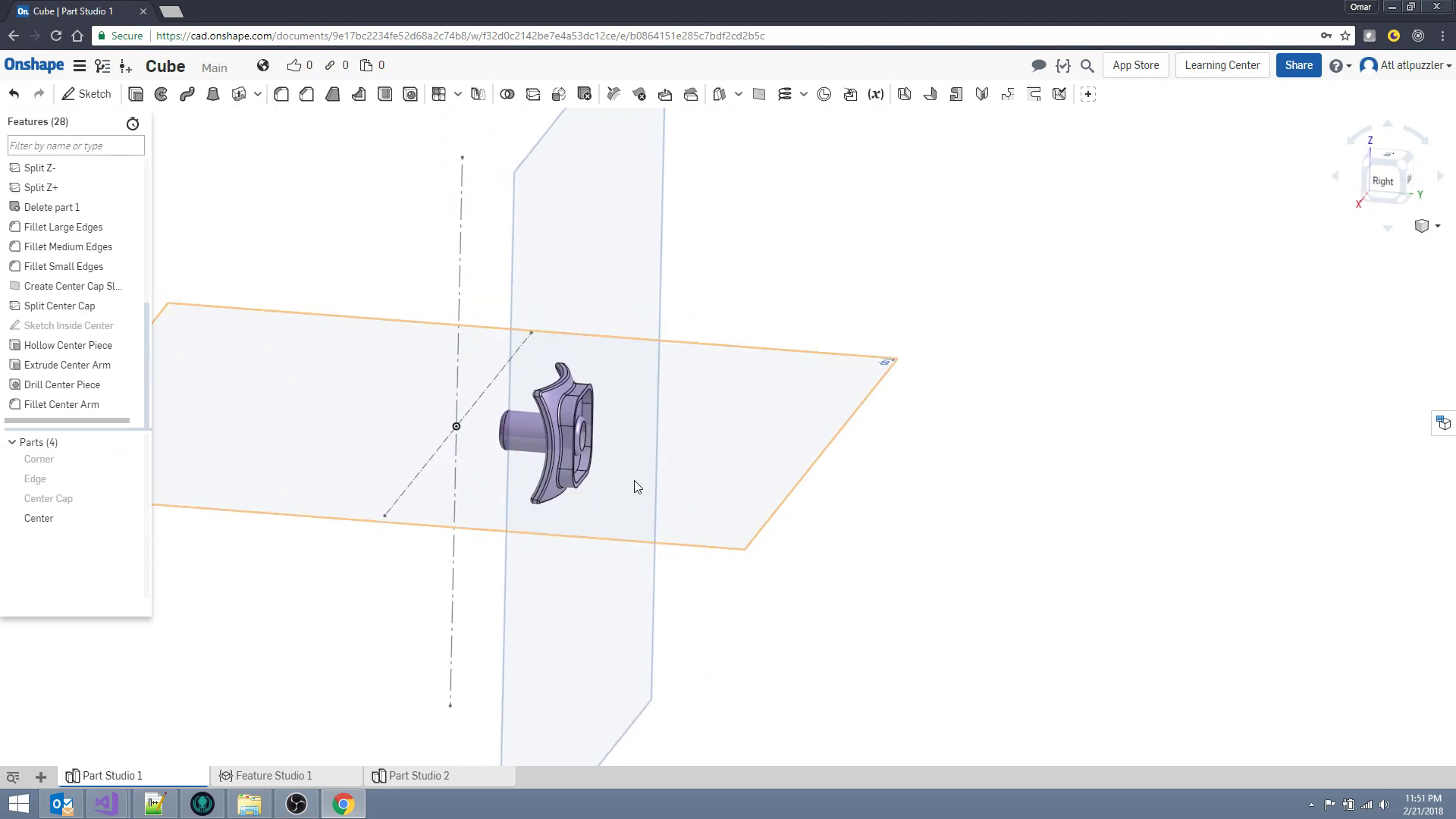
{"action": "right_click_drag", "start_coordinate": [734, 385], "coordinate": [621, 382]}
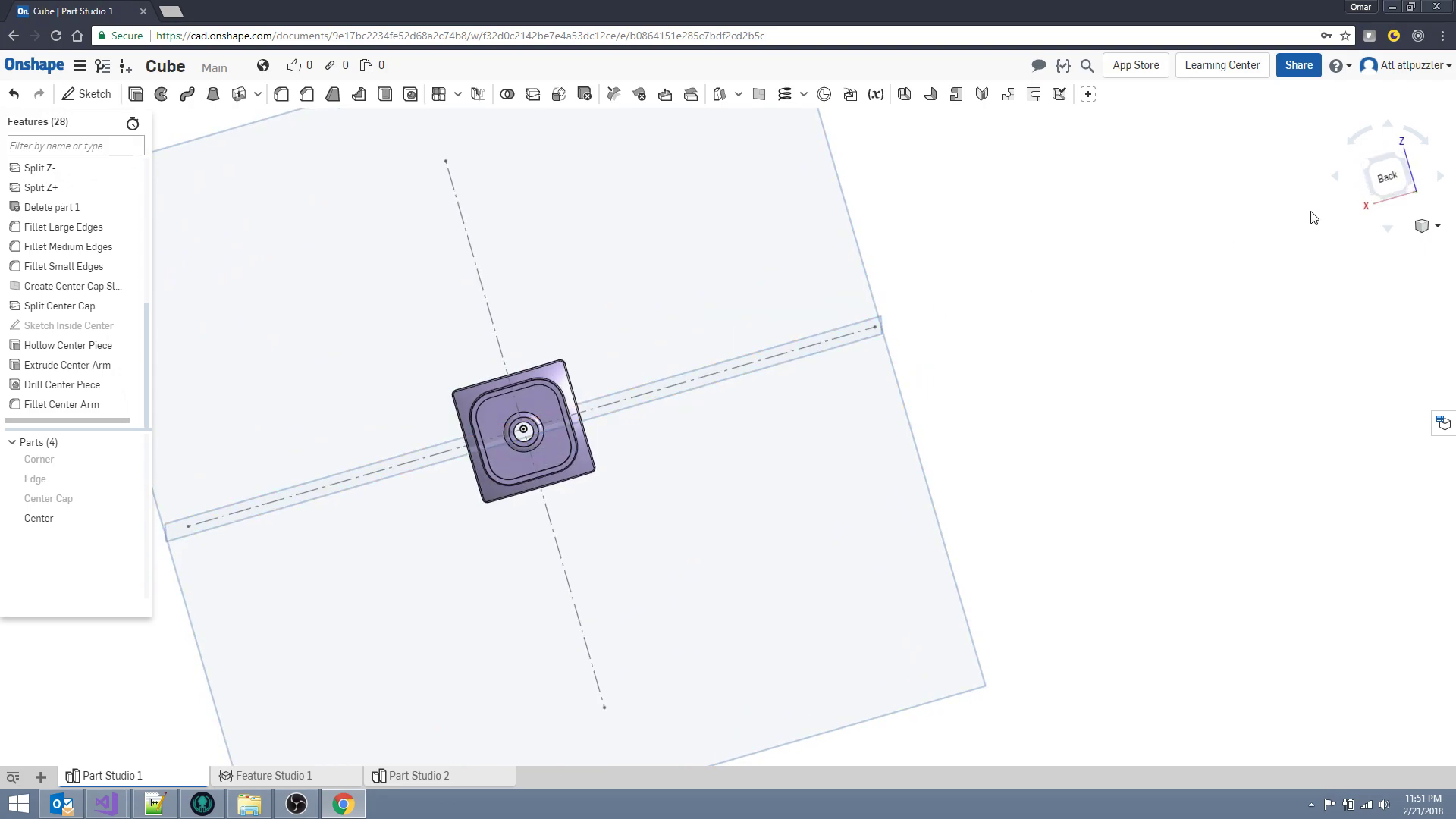
{"action": "left_click", "coordinate": [1387, 176]}
{"action": "scroll", "coordinate": [756, 446], "scroll_direction": "up", "scroll_amount": 3}
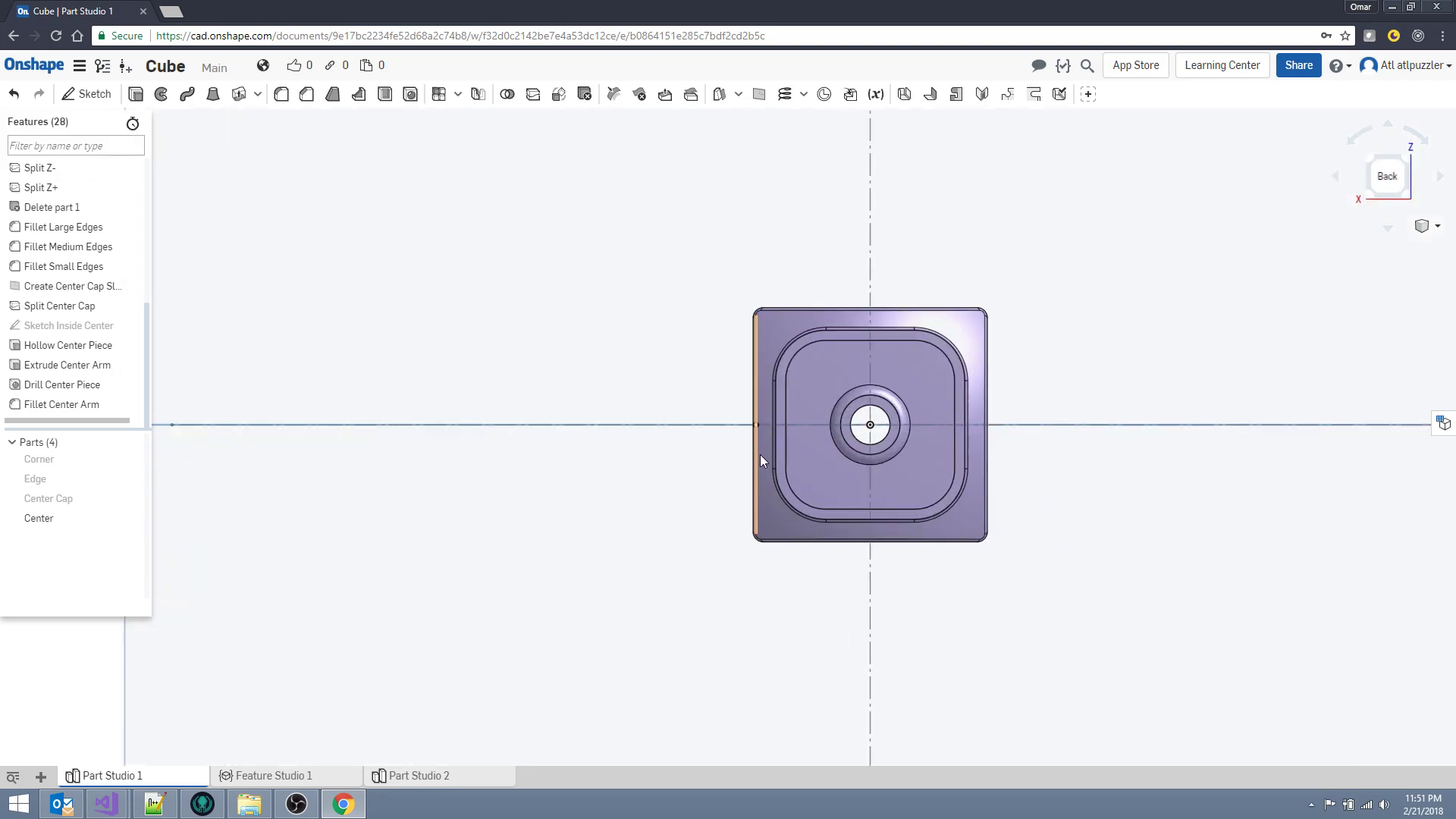
{"action": "scroll", "coordinate": [760, 454], "scroll_direction": "up", "scroll_amount": 2}
{"action": "right_click_drag", "start_coordinate": [650, 432], "coordinate": [721, 458]}
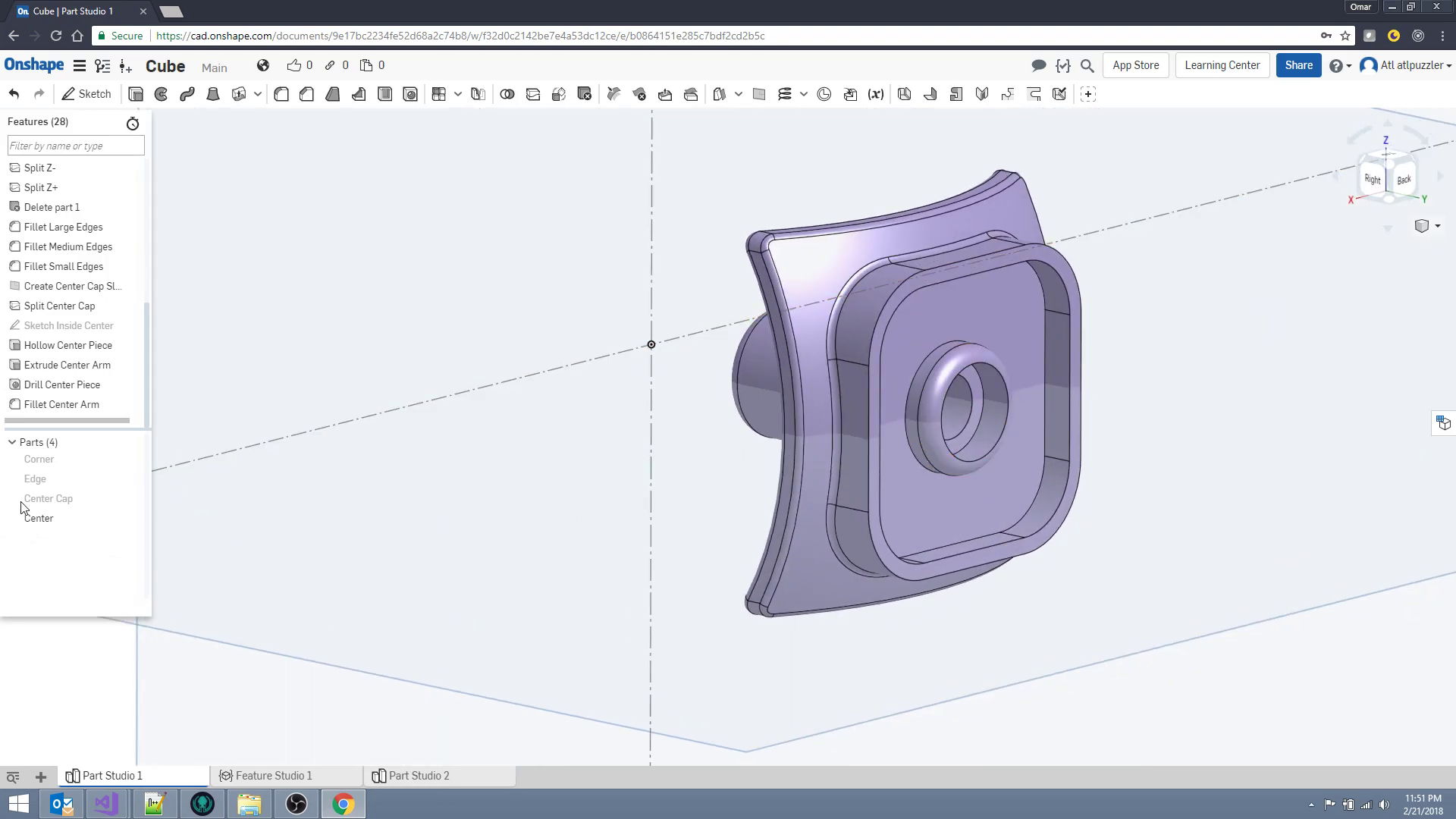
{"action": "left_click", "coordinate": [131, 500]}
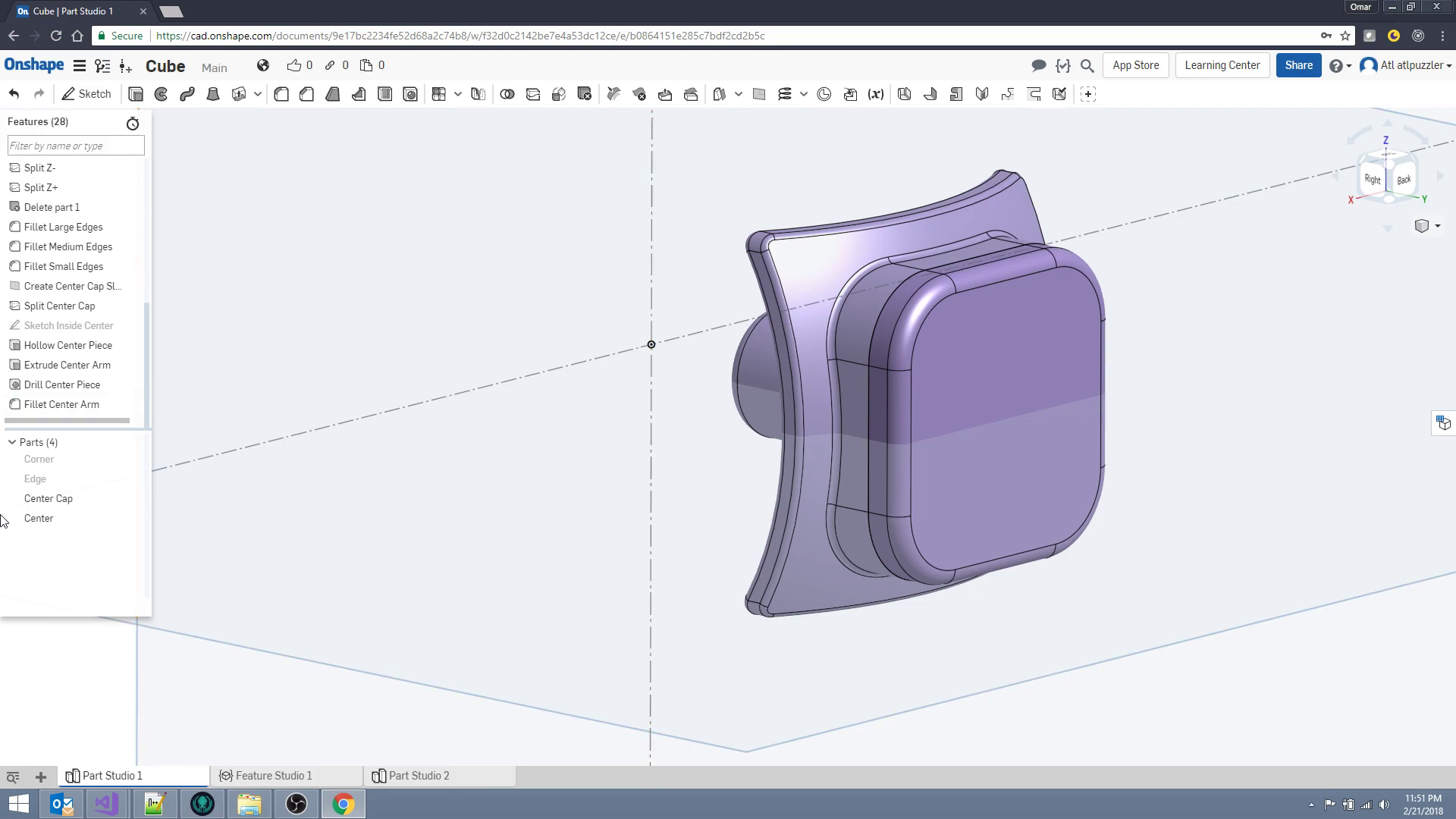
{"action": "left_click", "coordinate": [130, 498]}
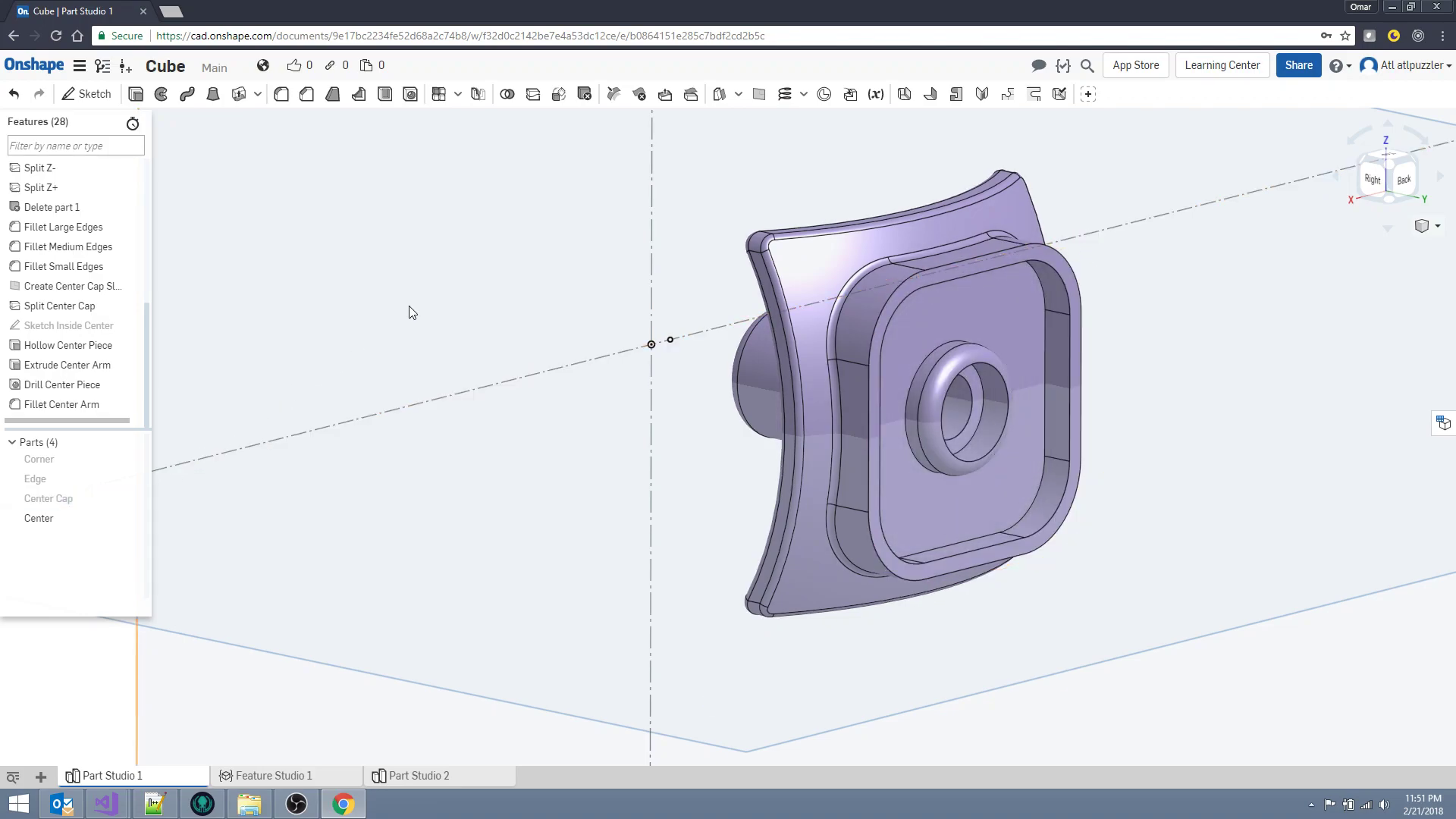
{"action": "right_click_drag", "start_coordinate": [413, 294], "coordinate": [455, 307]}
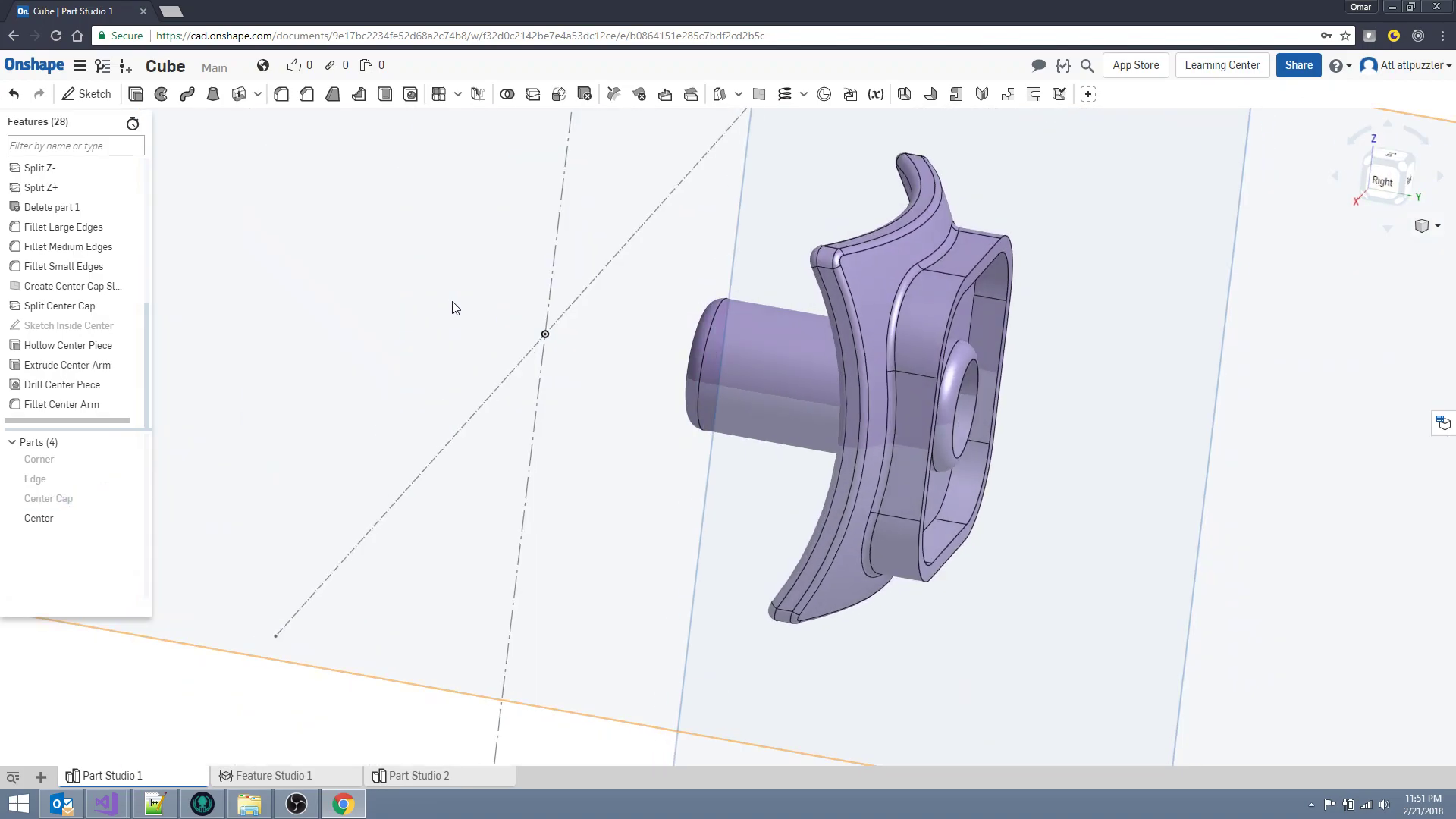